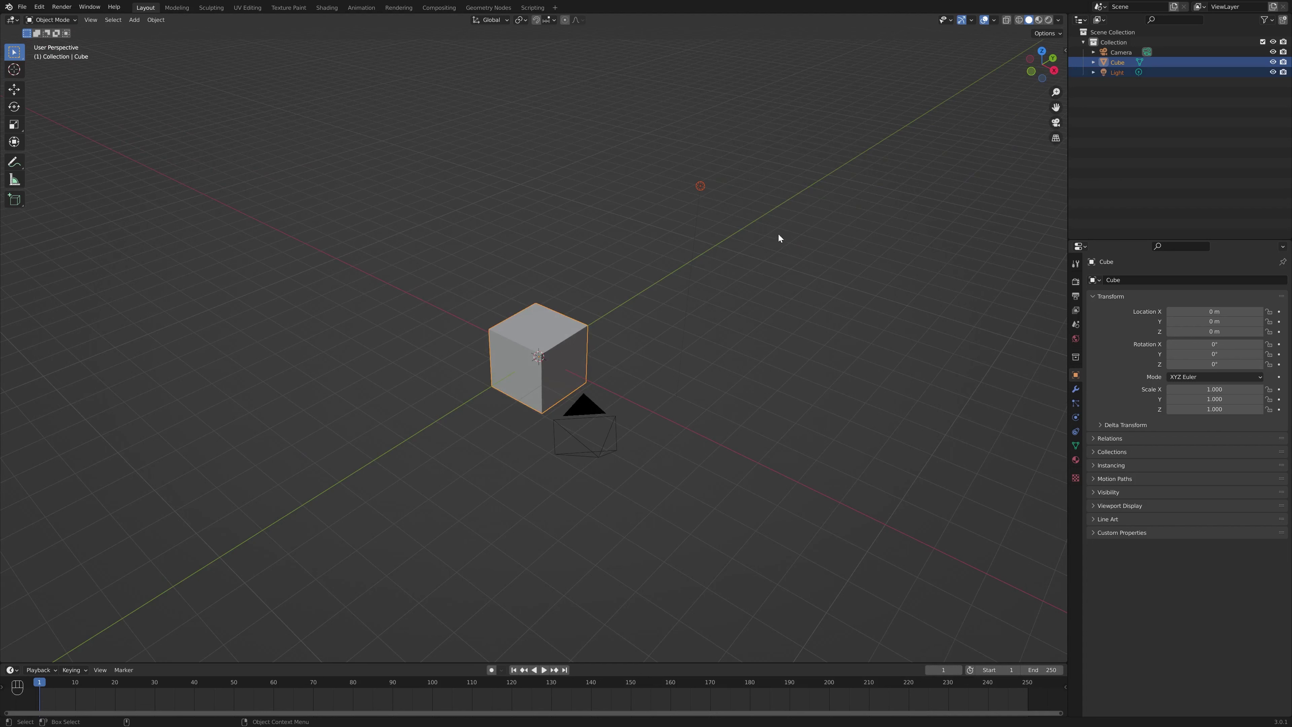
Delete the default cube and light, and clear the camera's rotation and location
key(Delete)
click(559, 451)
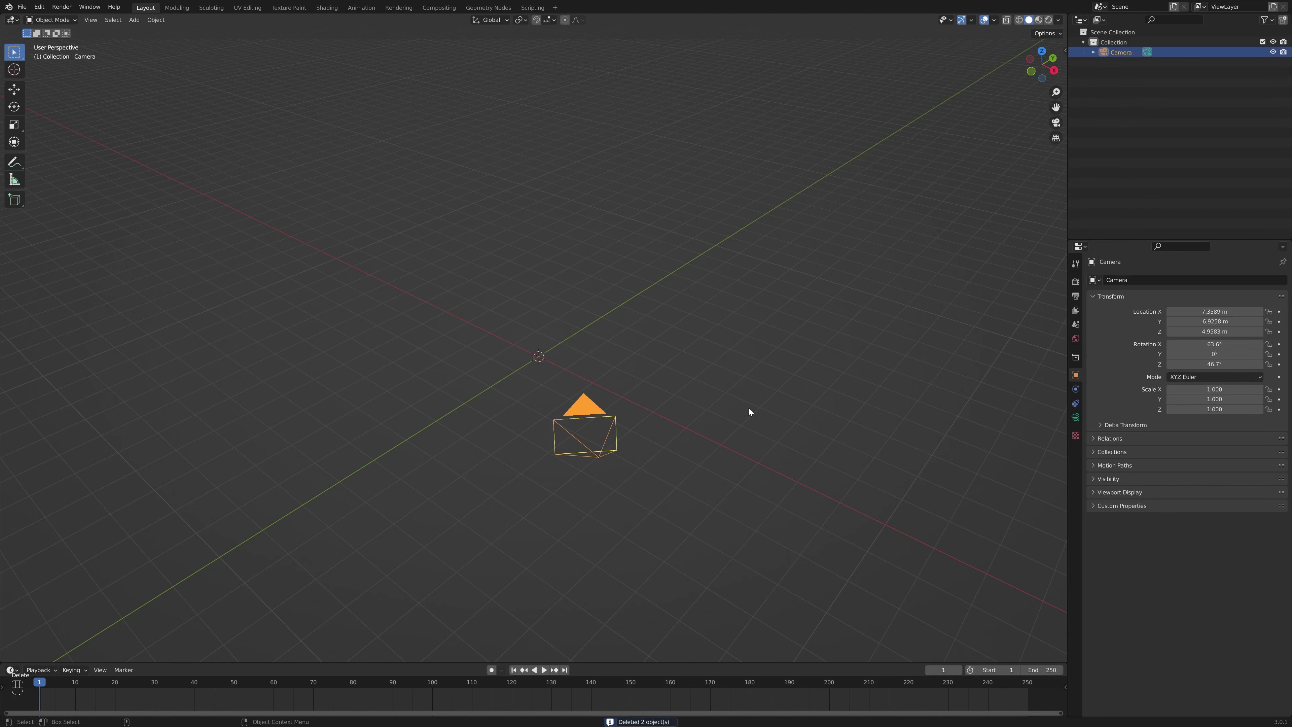
key(alt+r)
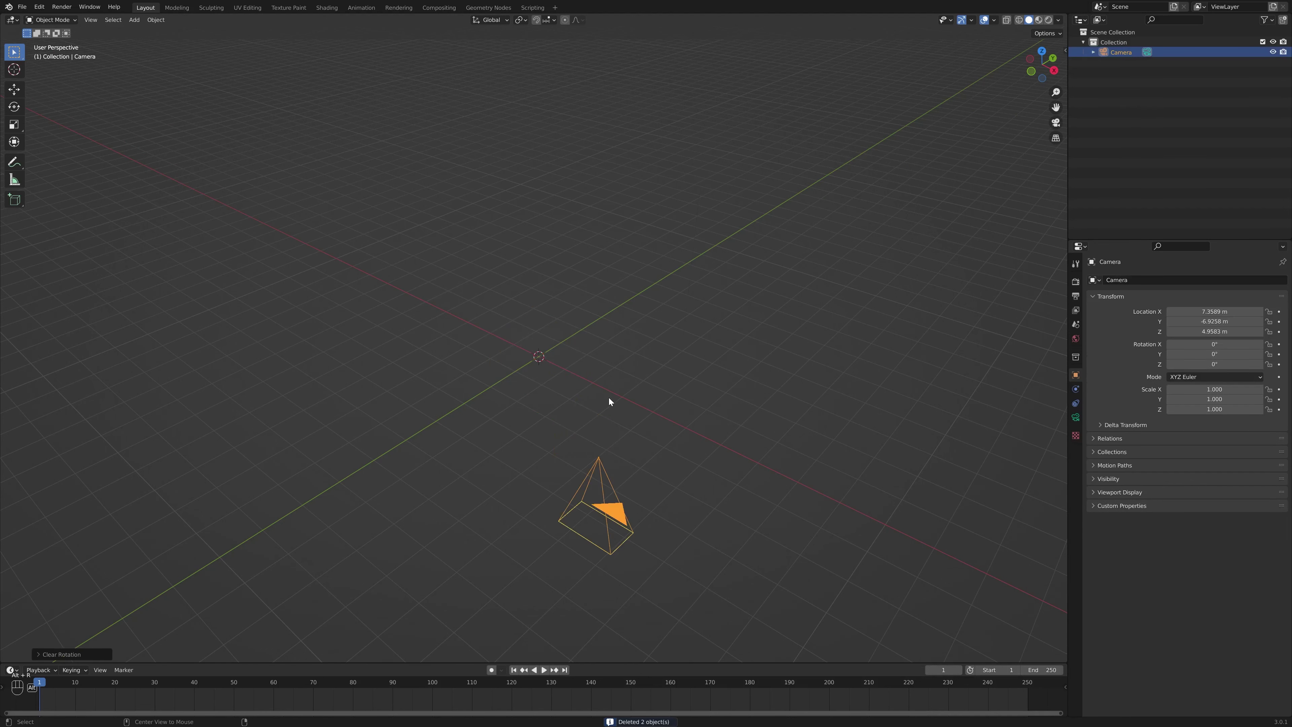
key(alt+g)
Raise the camera along the Z axis to about 7.15 m above the origin
middle_drag(621, 400, 635, 422)
key(g)
key(z)
click(606, 188)
middle_drag(622, 239, 661, 265)
scroll(618, 219, down, 2)
middle_drag(617, 217, 485, 337)
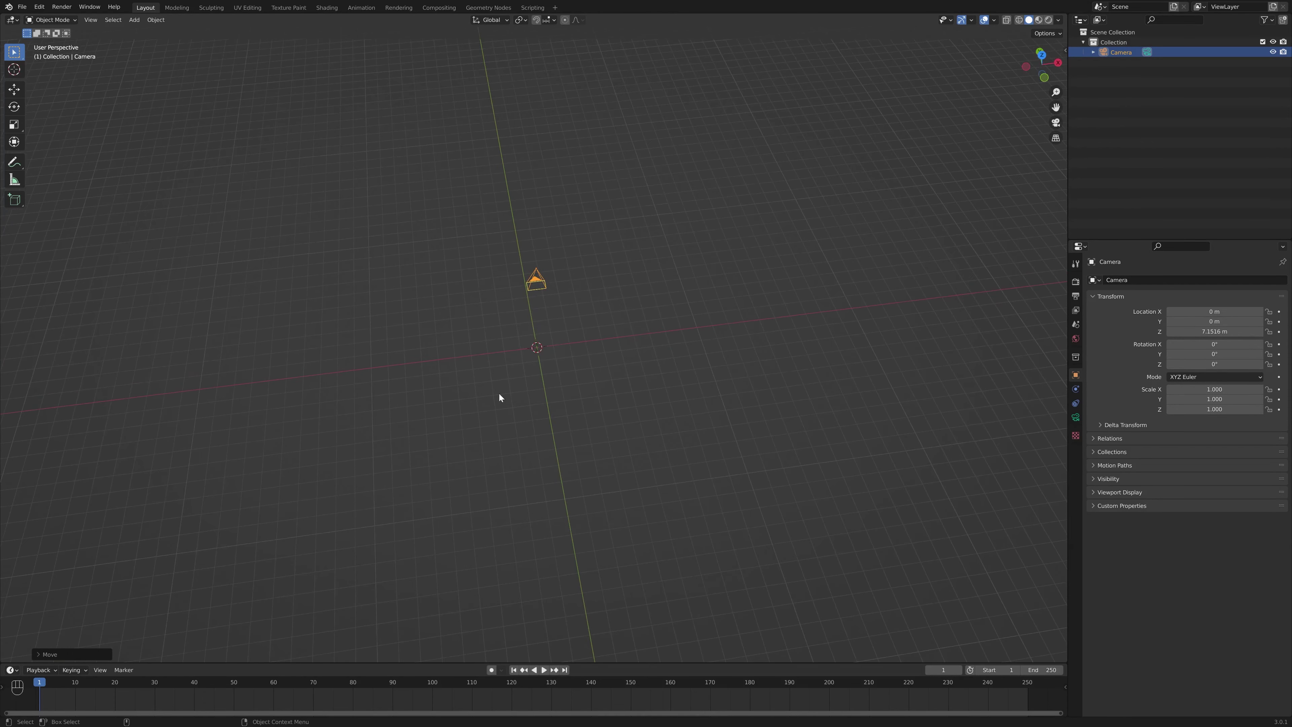
middle_drag(615, 358, 602, 325)
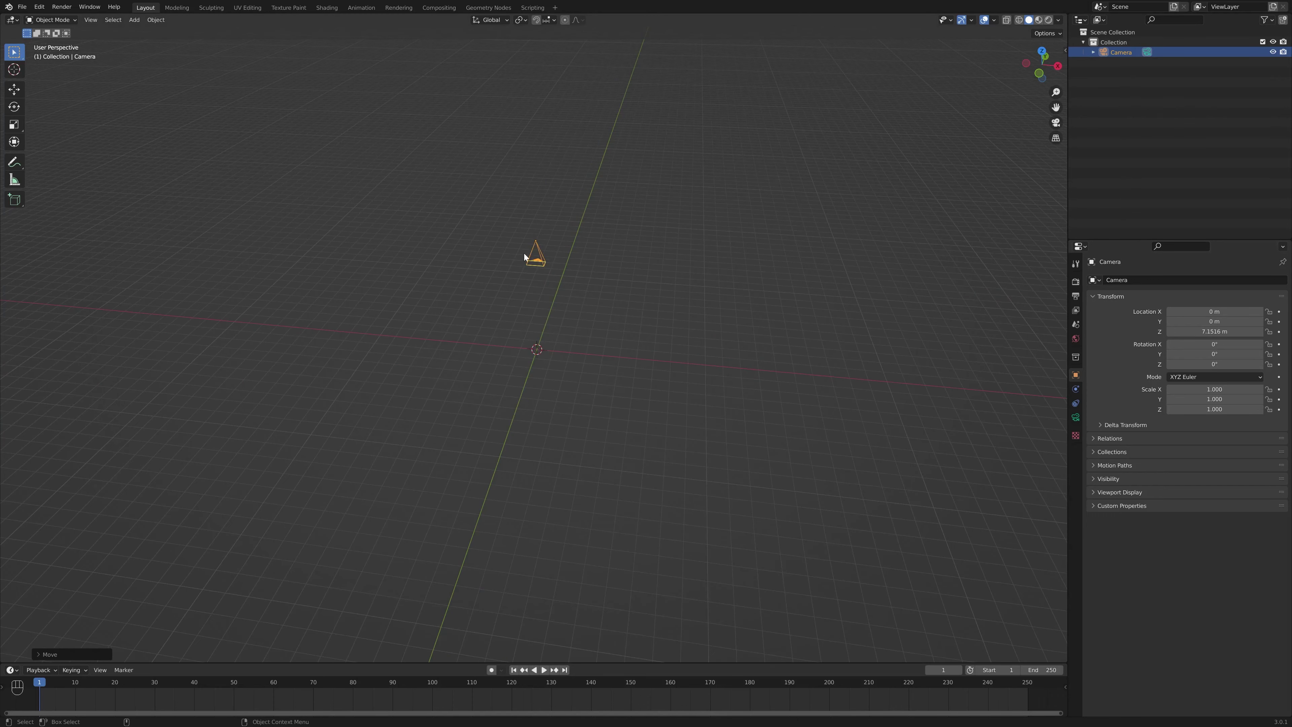
middle_drag(643, 289, 520, 302)
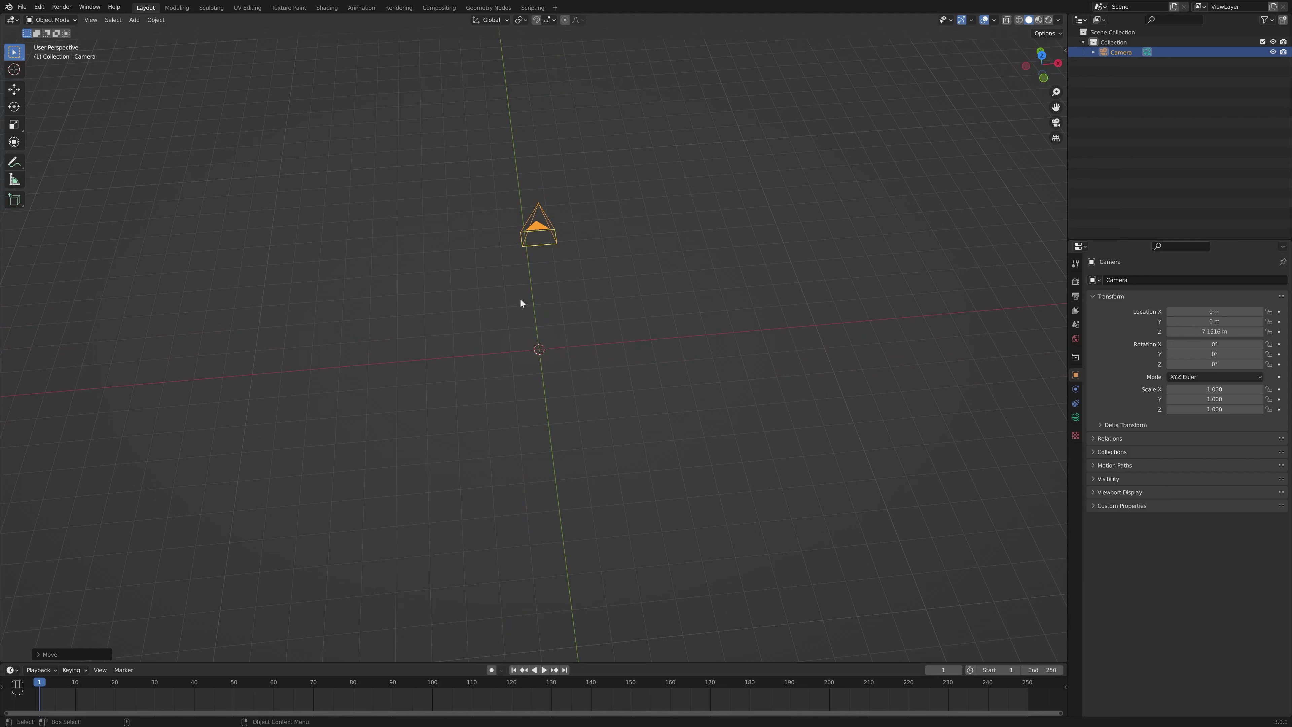
Add a mesh plane at the origin and look at it through the camera
click(537, 344)
key(shift+a)
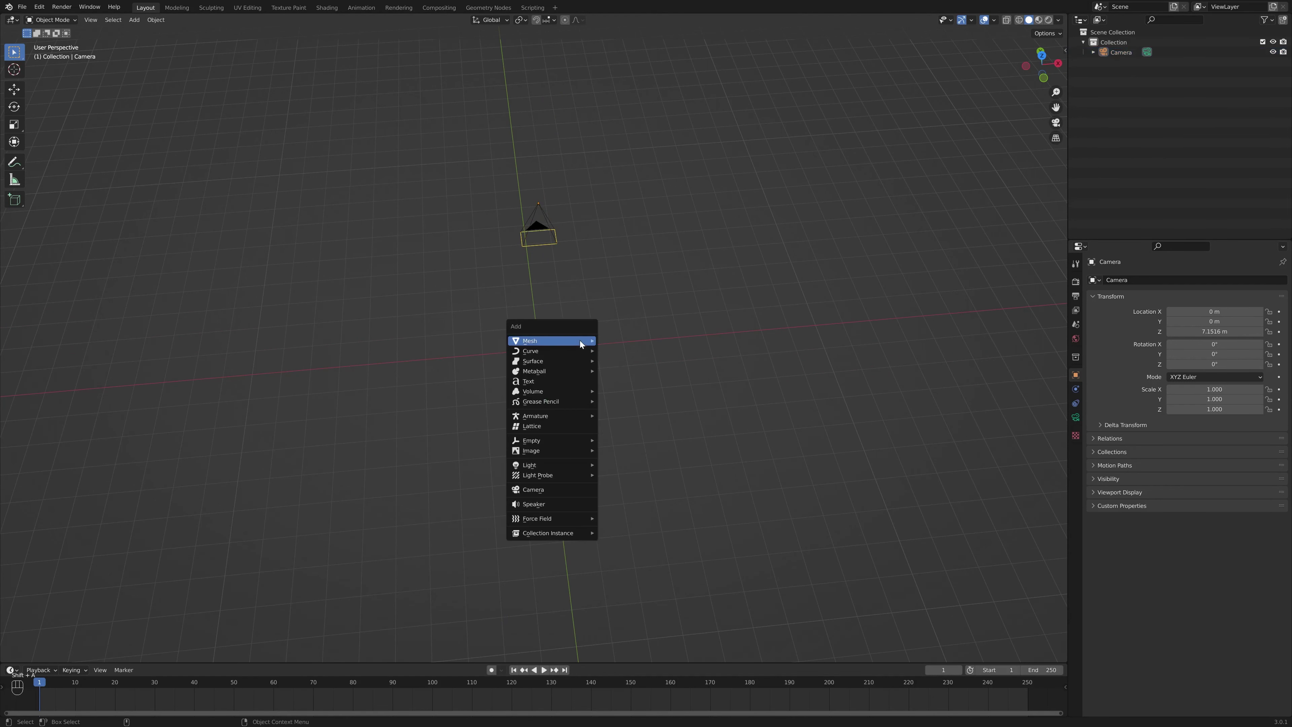
mouse_move(551, 341)
click(622, 340)
middle_drag(625, 337, 623, 316)
scroll(690, 268, up, 2)
middle_drag(690, 268, 677, 275)
click(1055, 123)
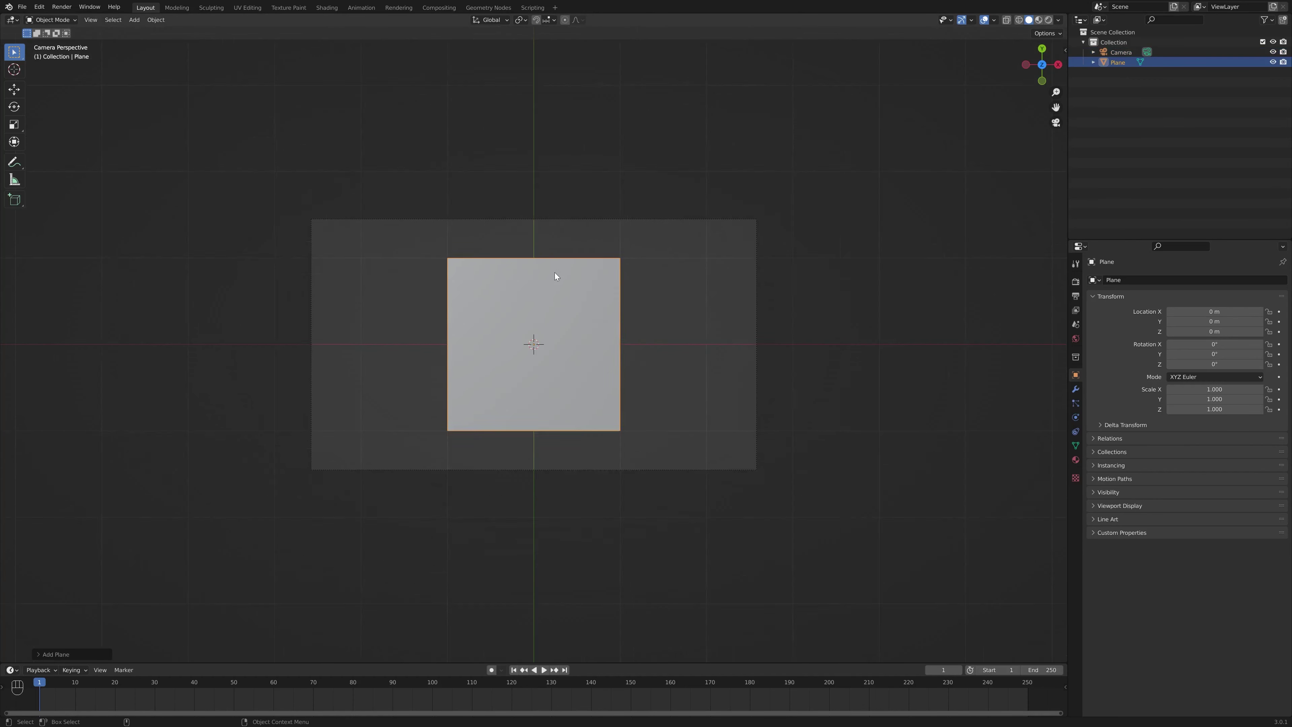
Select the camera and examine the scene's output resolution settings
click(417, 277)
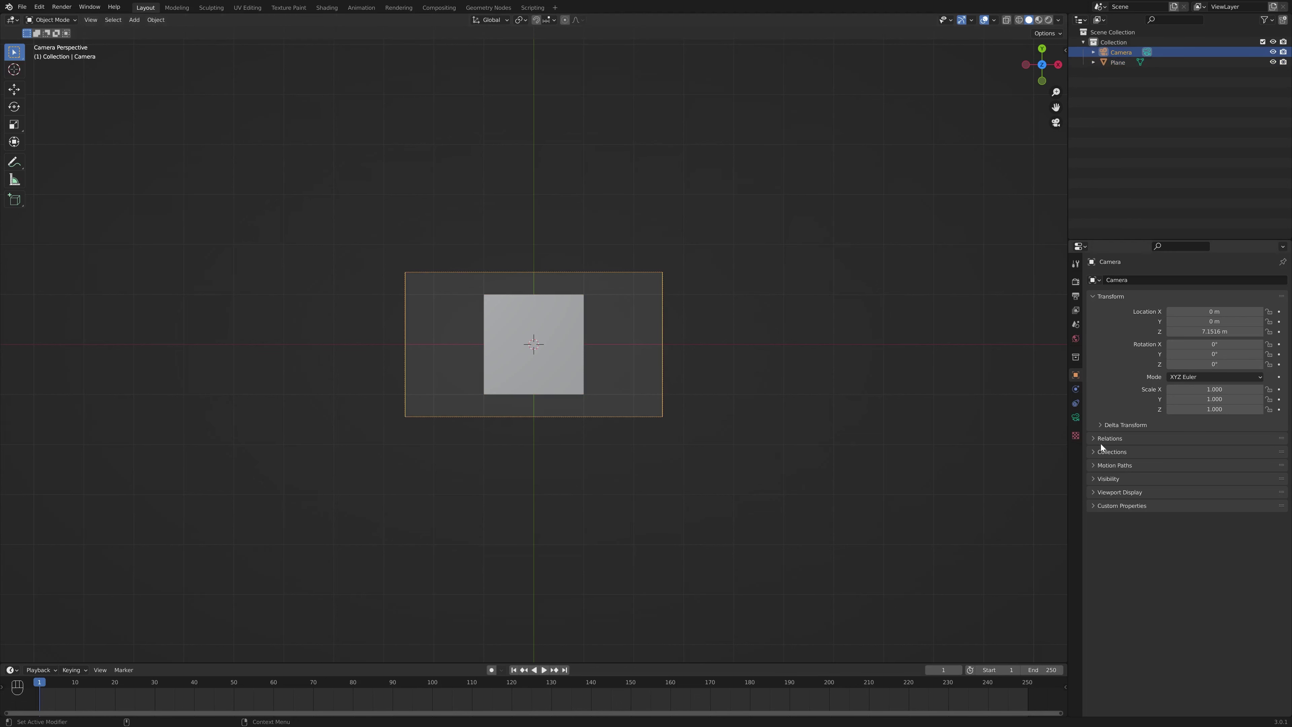
click(1075, 296)
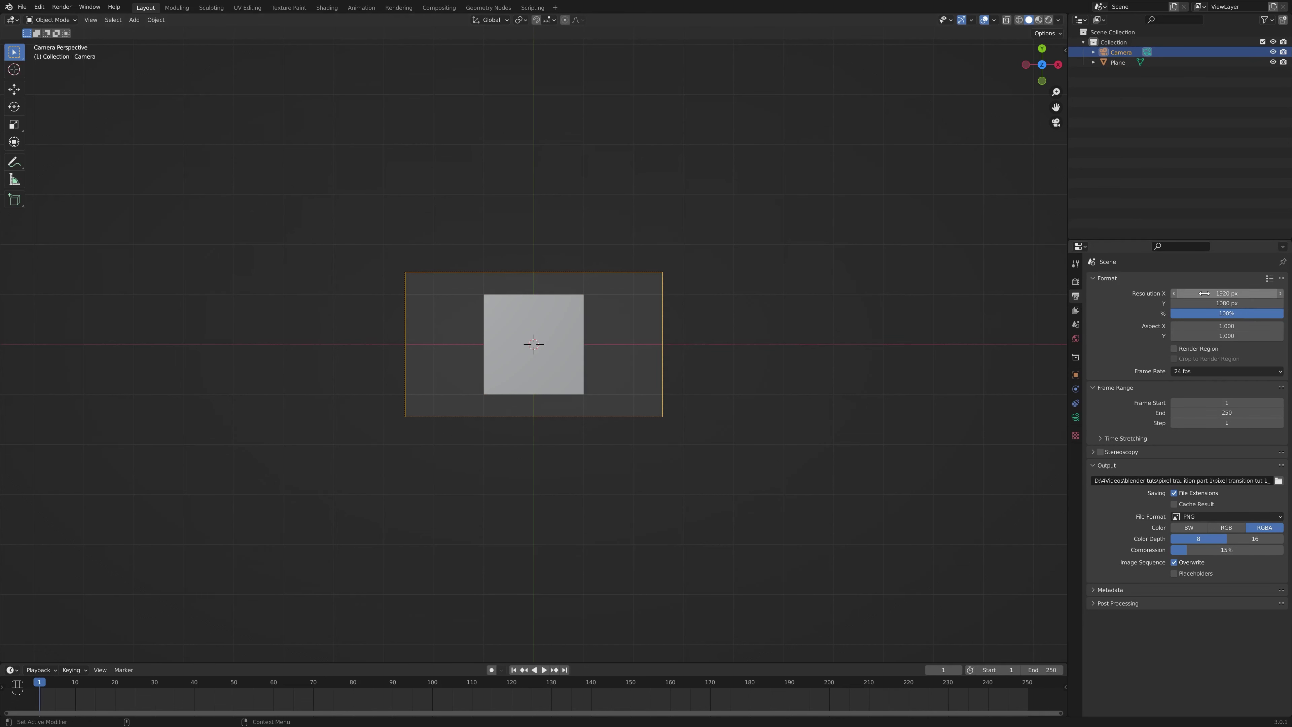
Scale the plane uniformly by a factor of 5
click(496, 337)
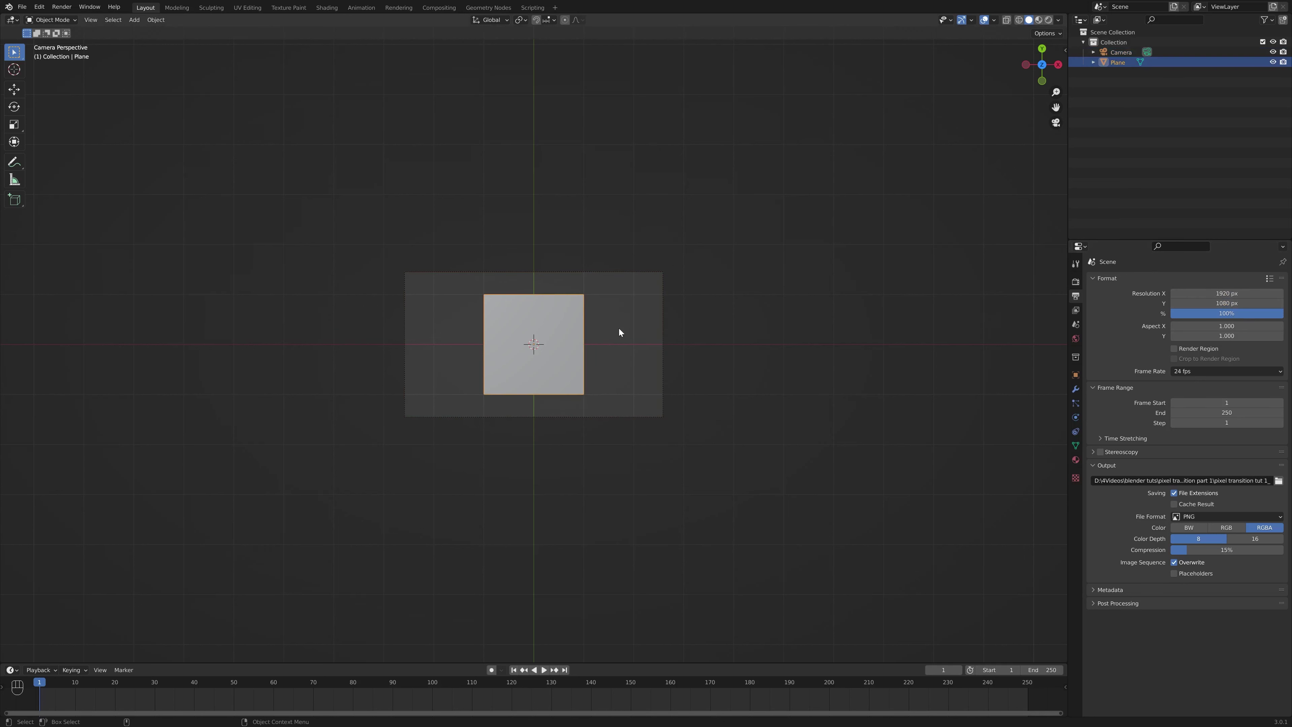
key(s)
right_click(597, 330)
scroll(566, 321, down, 2)
scroll(591, 299, up, 4)
scroll(566, 310, down, 3)
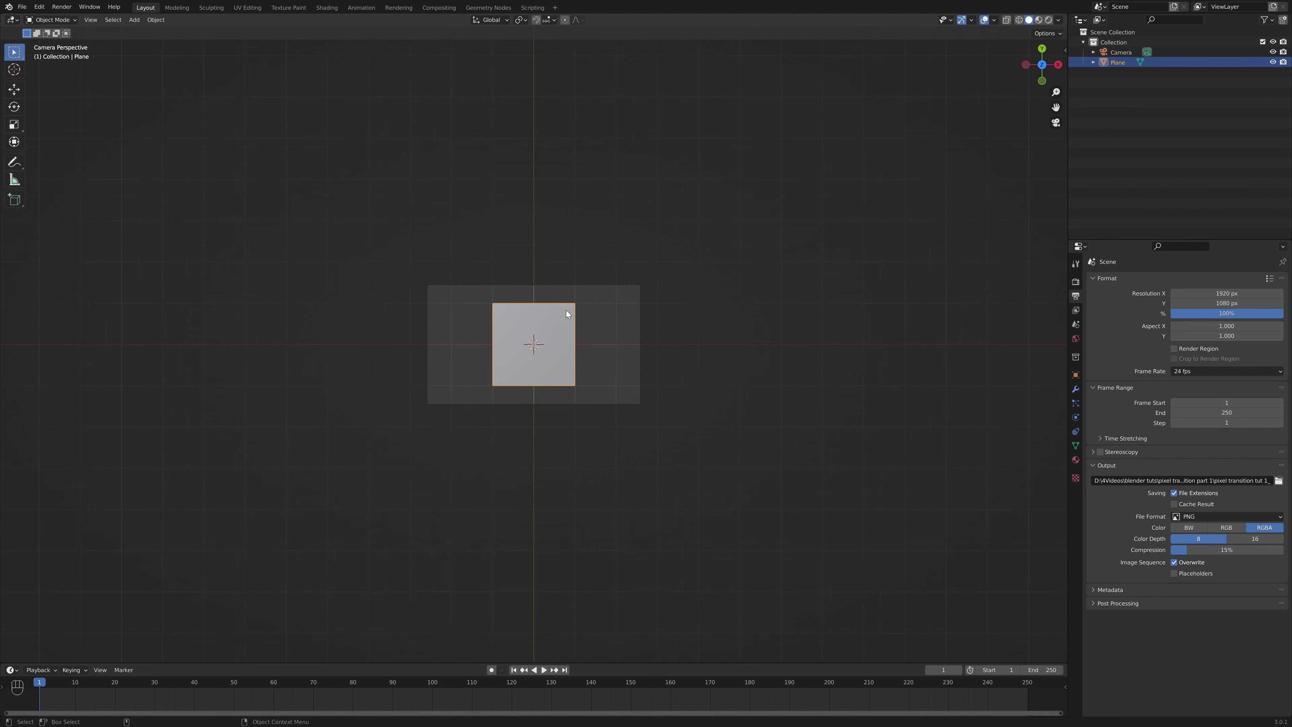
key(s)
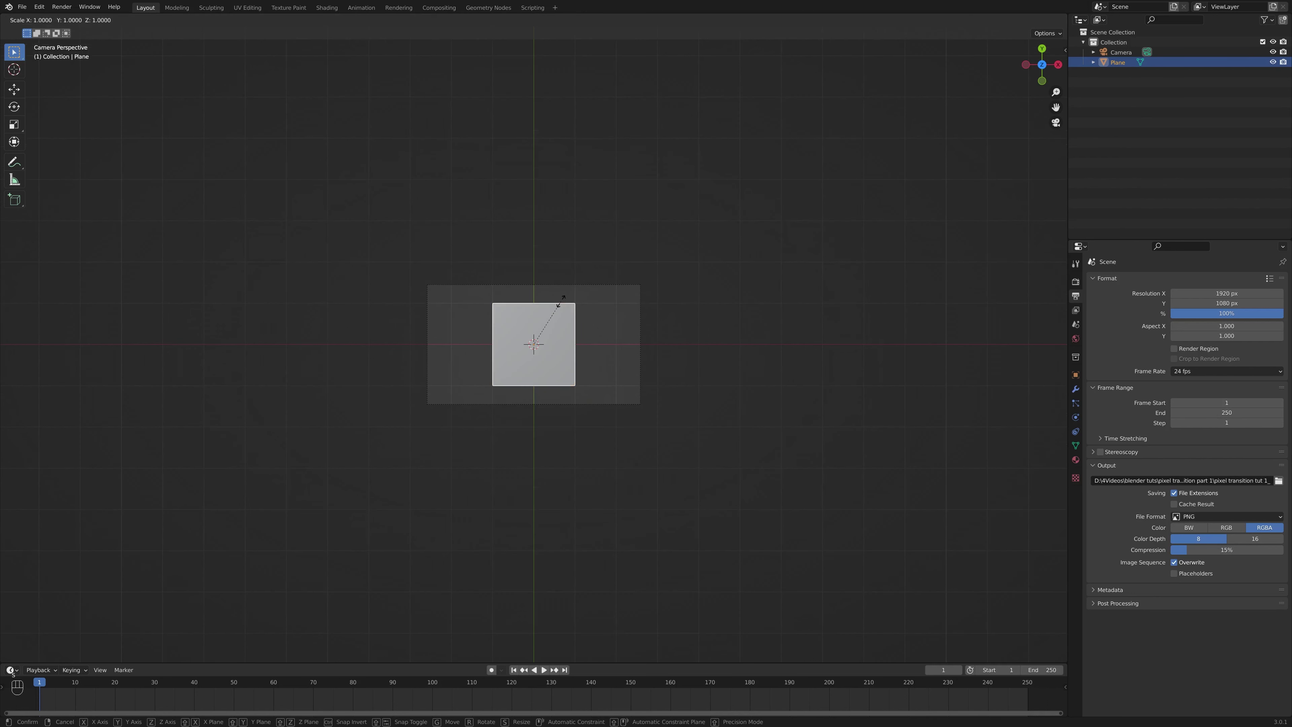
key(5)
key(Return)
middle_drag(661, 326, 686, 355)
scroll(685, 355, down, 12)
Select the camera, look through it, and enable the Camera to View lock
click(556, 281)
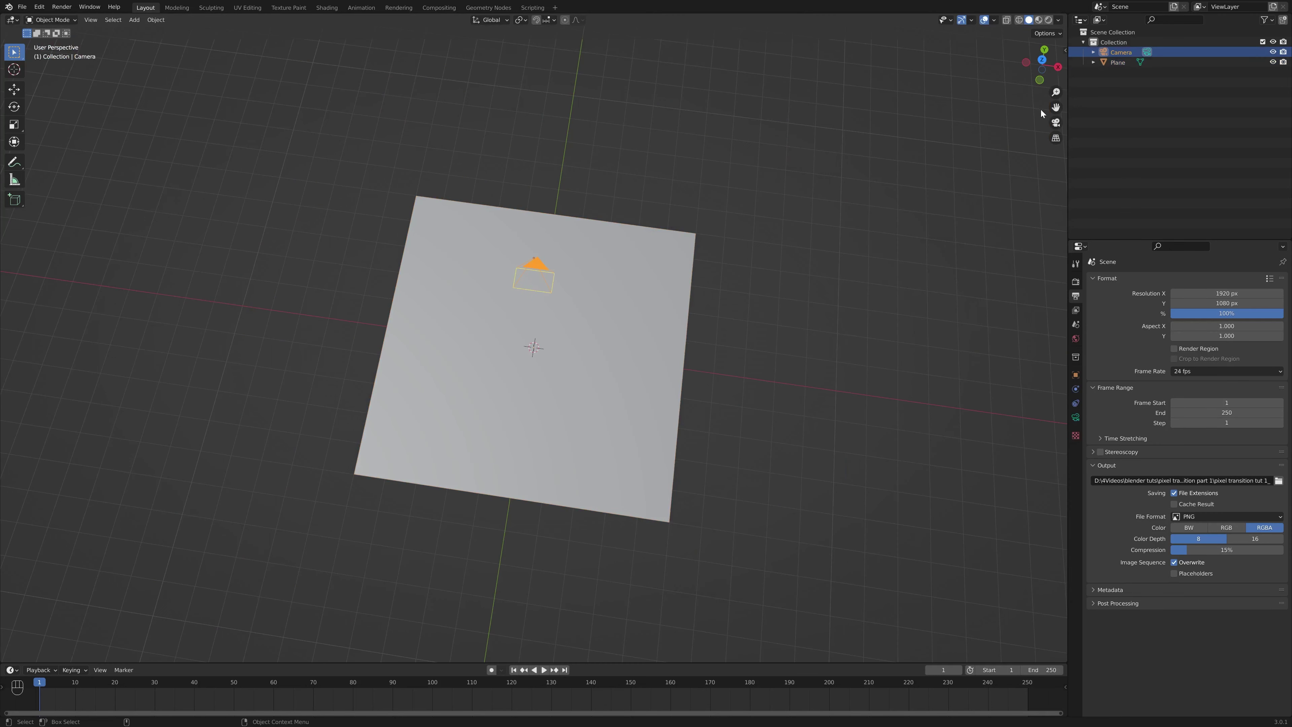
click(1041, 59)
click(1055, 123)
key(n)
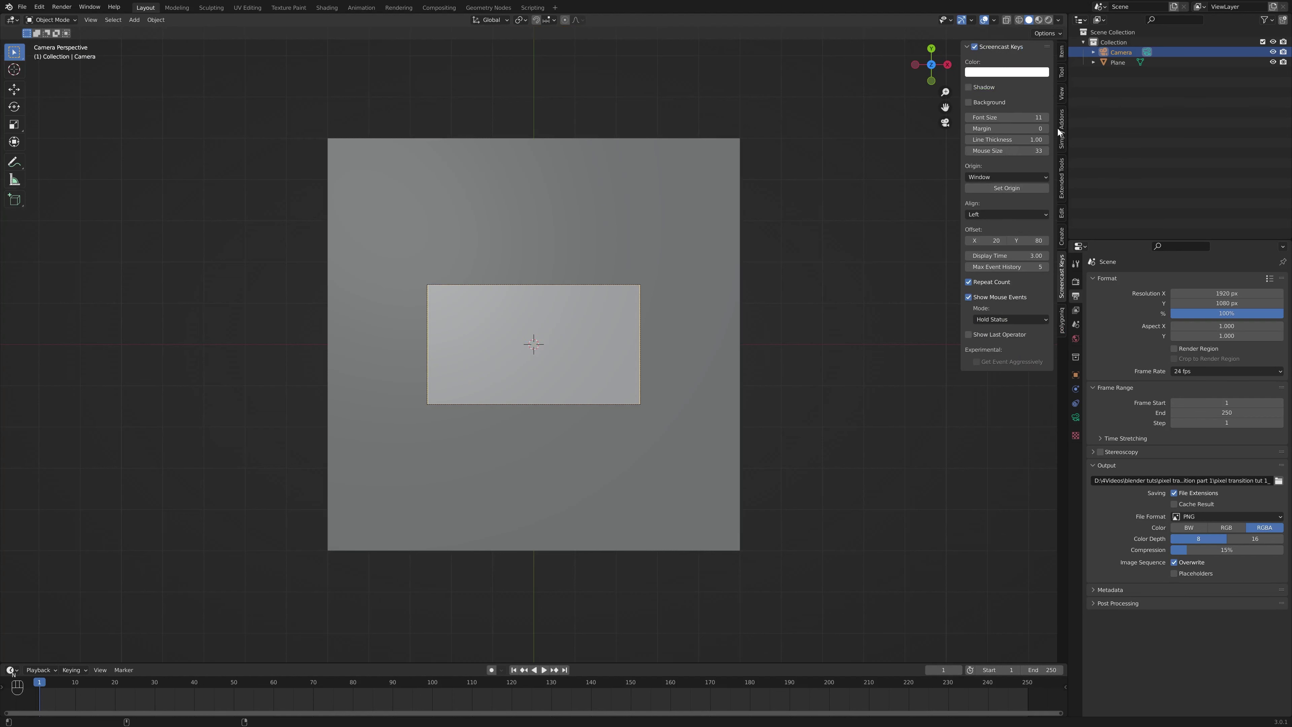
click(1061, 93)
click(1006, 172)
Pull the locked camera back until the plane roughly spans the frame's width, and disable Camera to View
scroll(525, 356, down, 3)
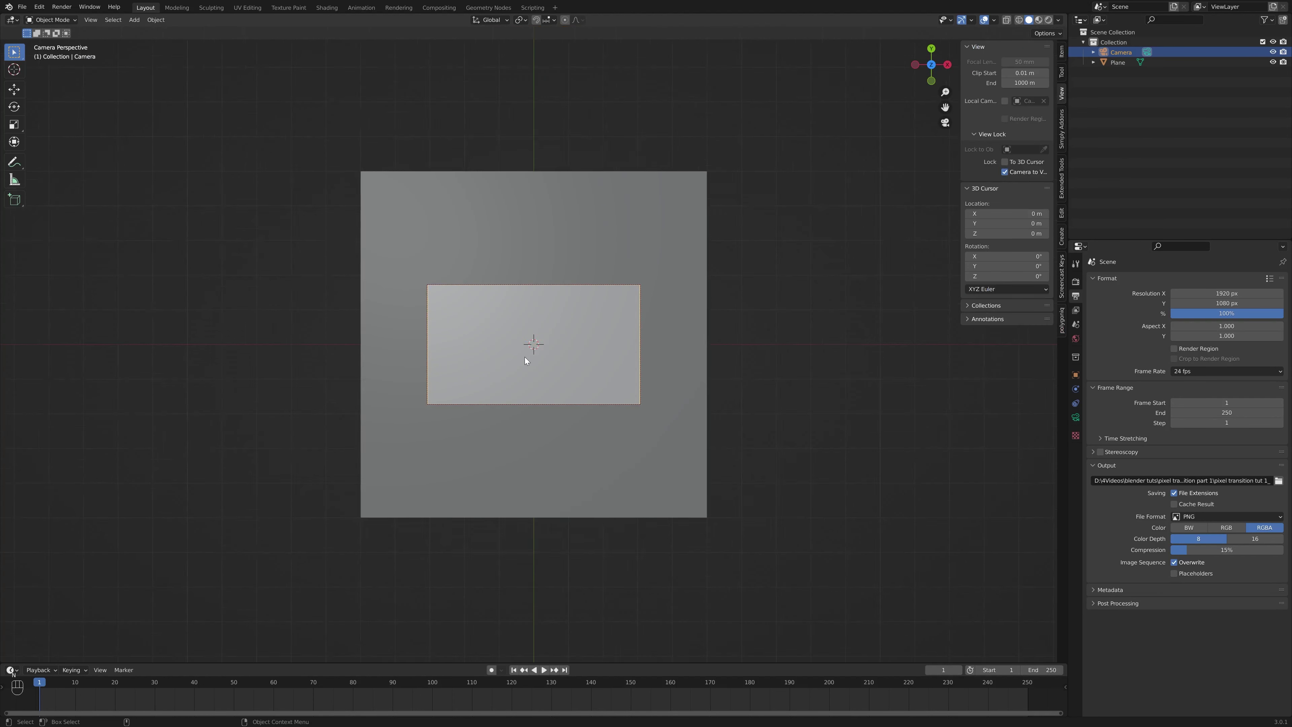
drag(945, 92, 945, 114)
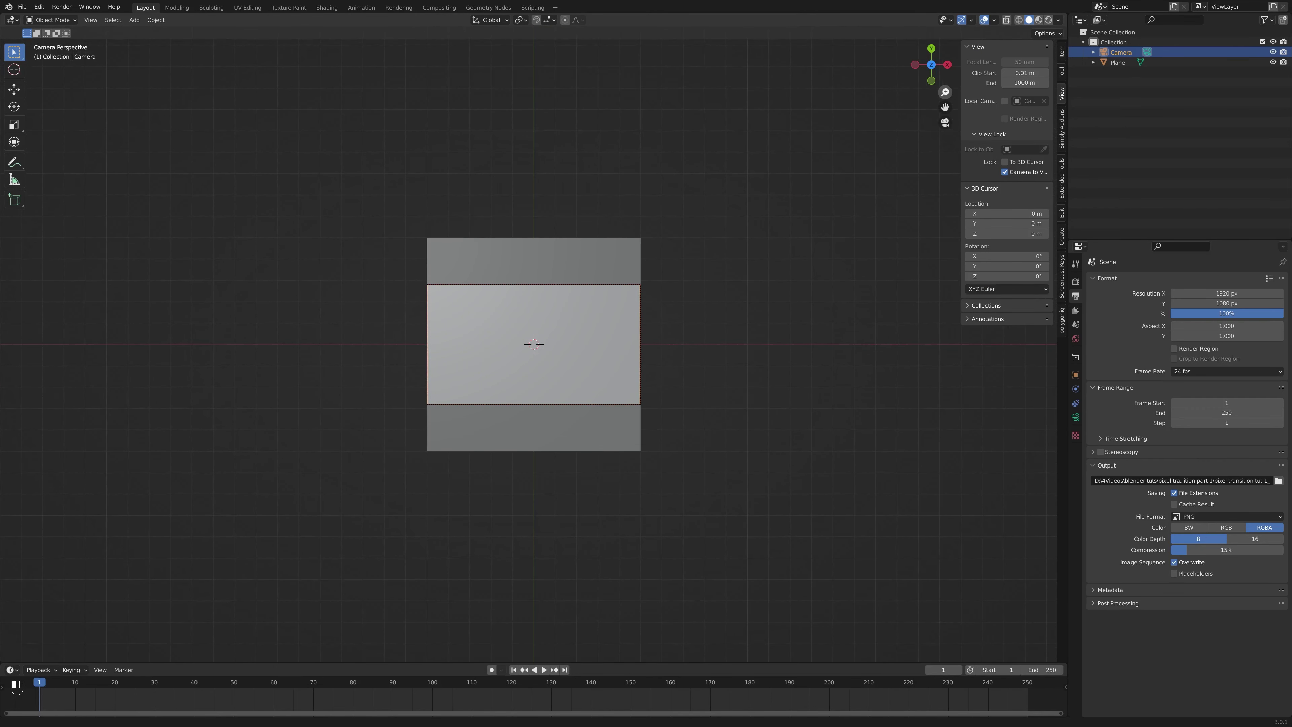
click(1002, 174)
scroll(744, 279, up, 5)
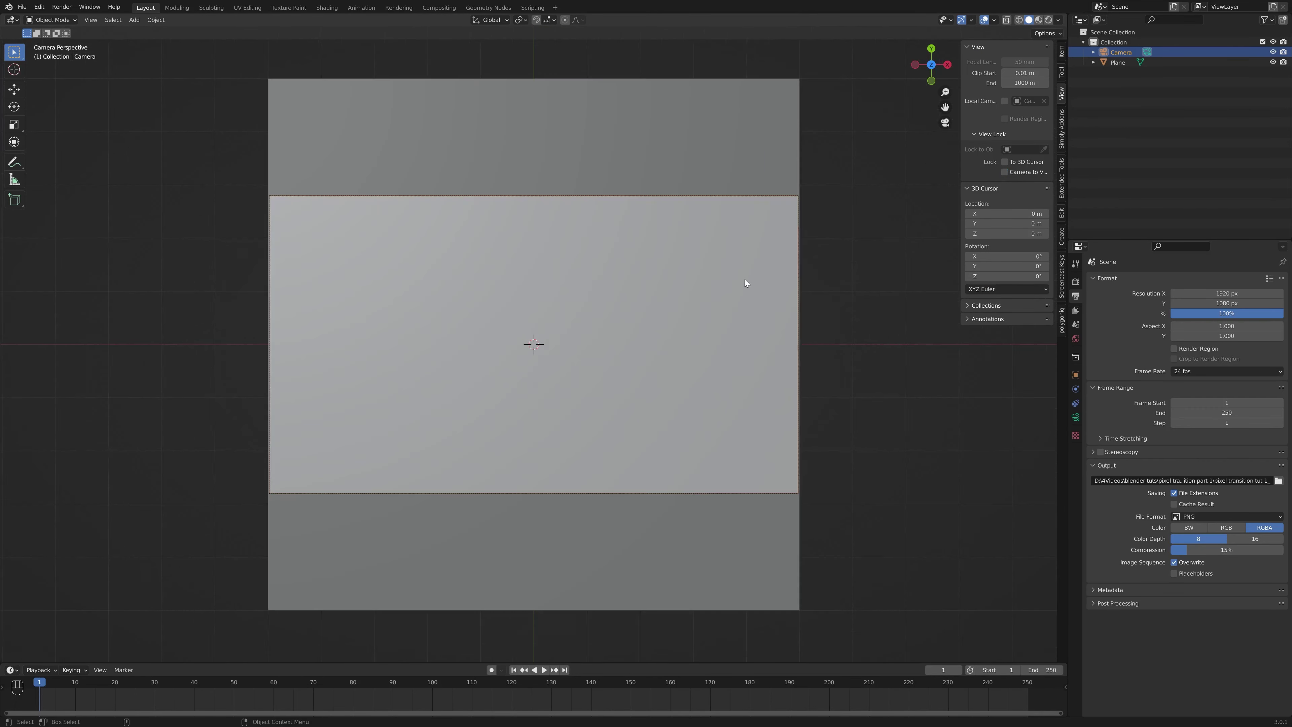
scroll(745, 280, up, 1)
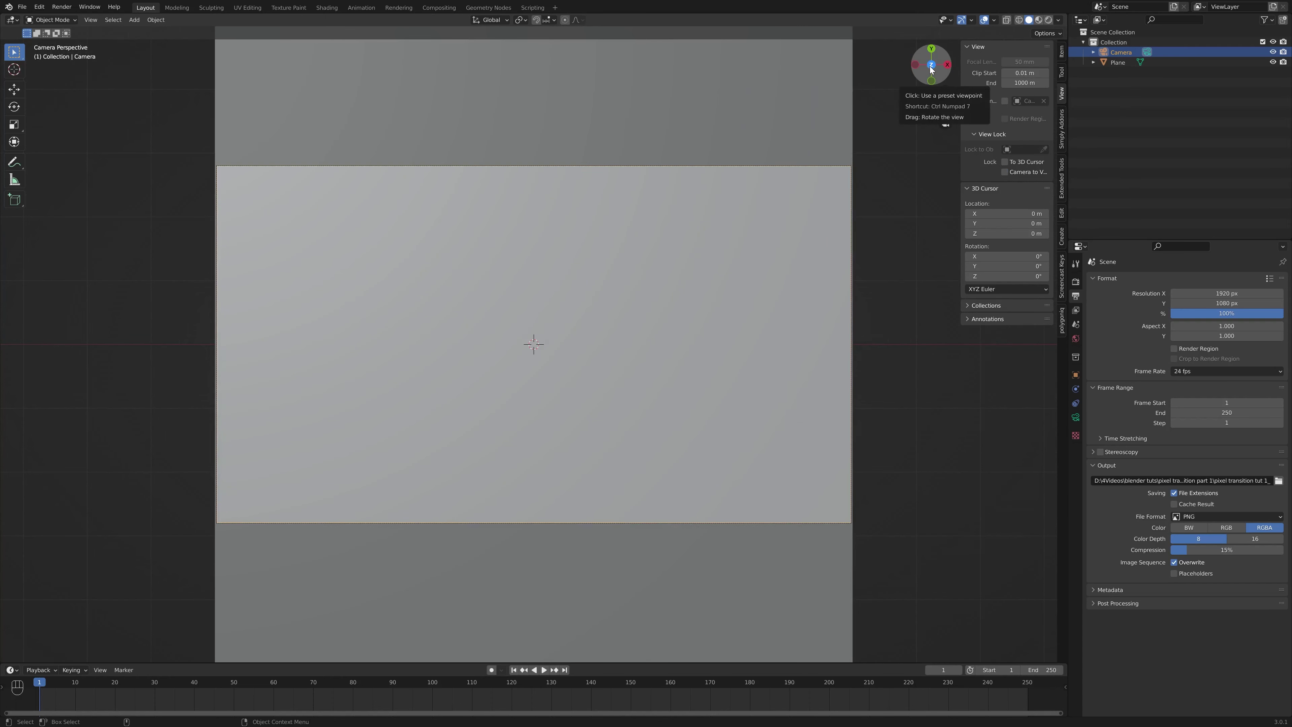
Re-enable Camera to View, fine-tune the camera height to about 13.86 m to match the plane's width, and release the lock
click(1005, 172)
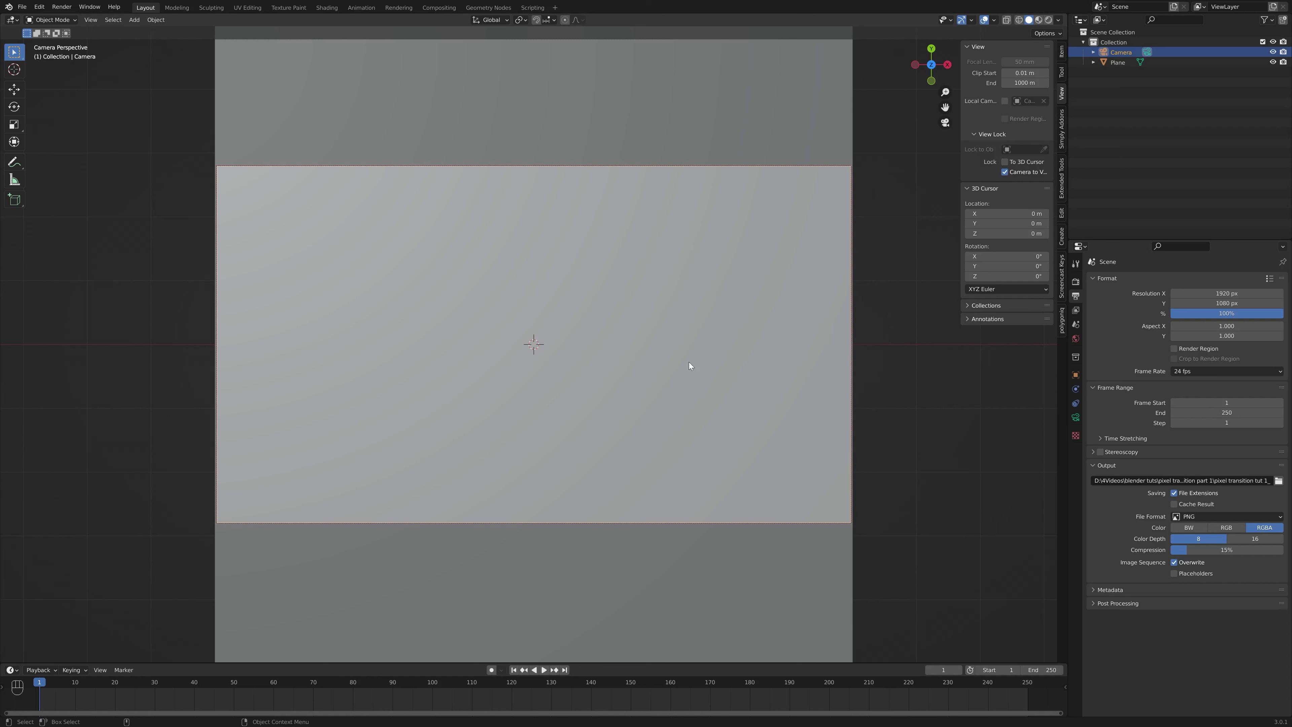
drag(945, 92, 944, 92)
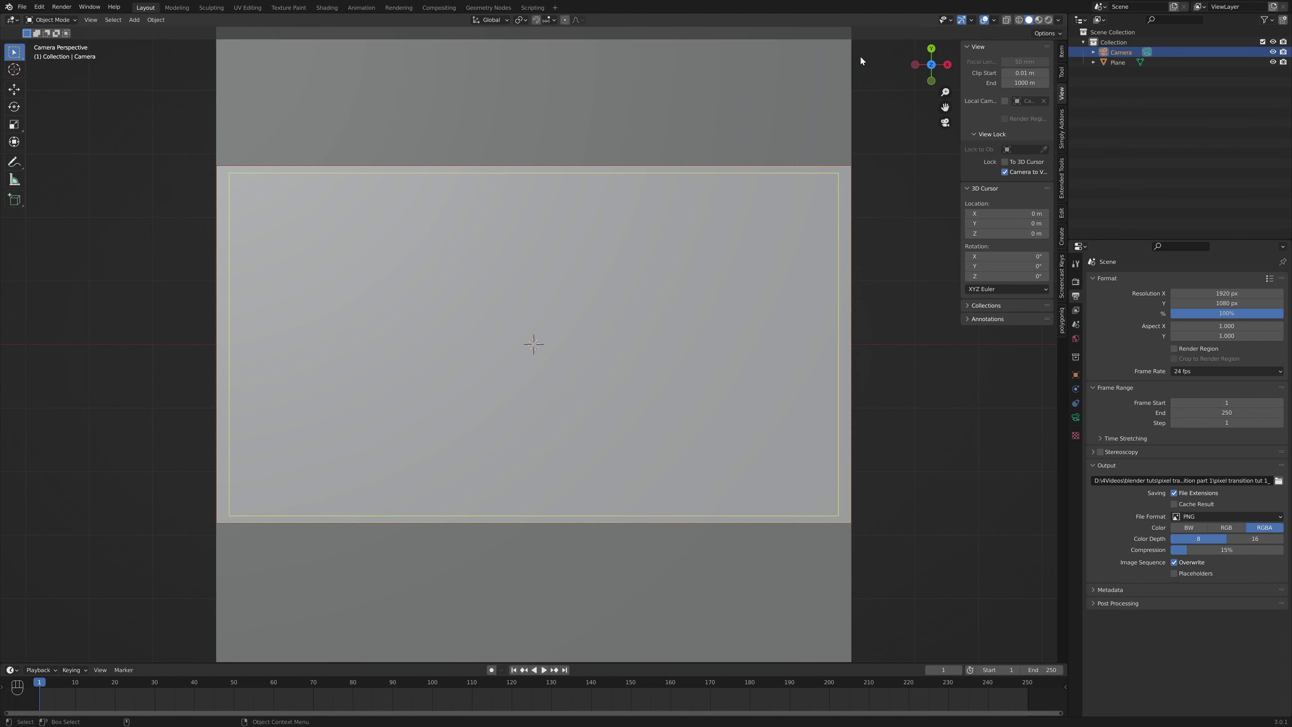
click(1061, 52)
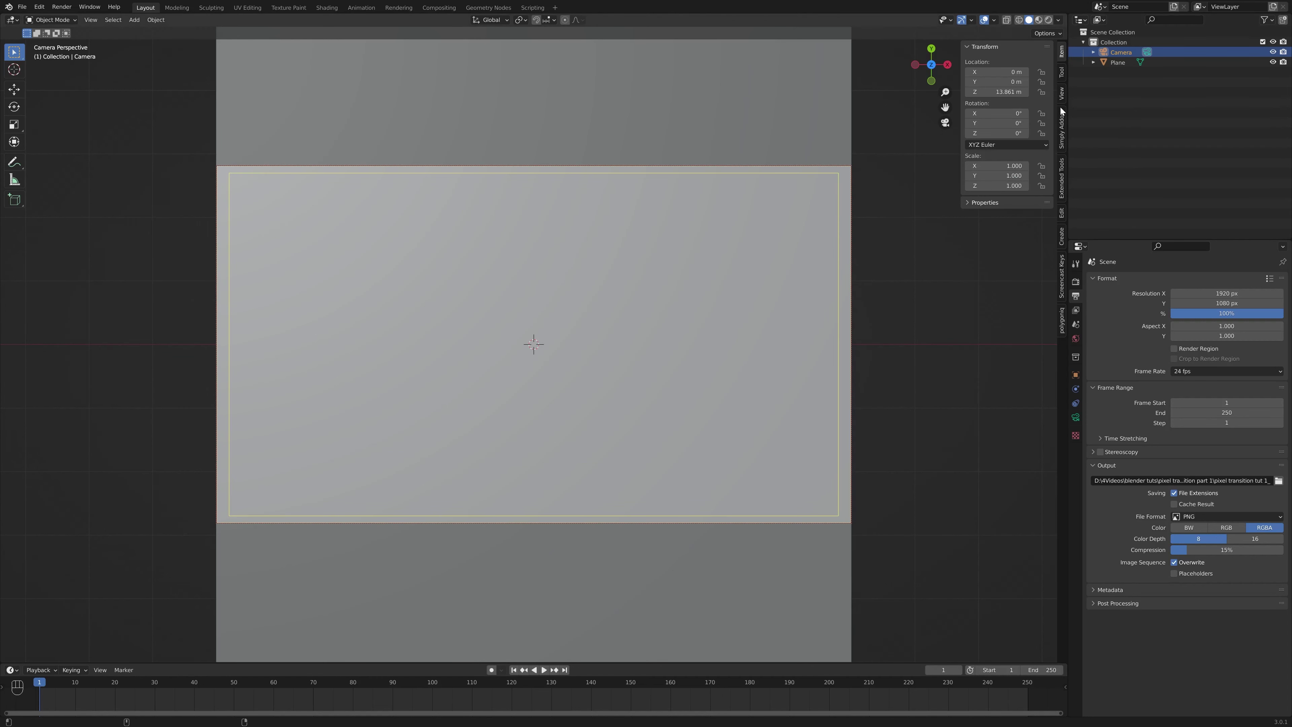
click(1062, 93)
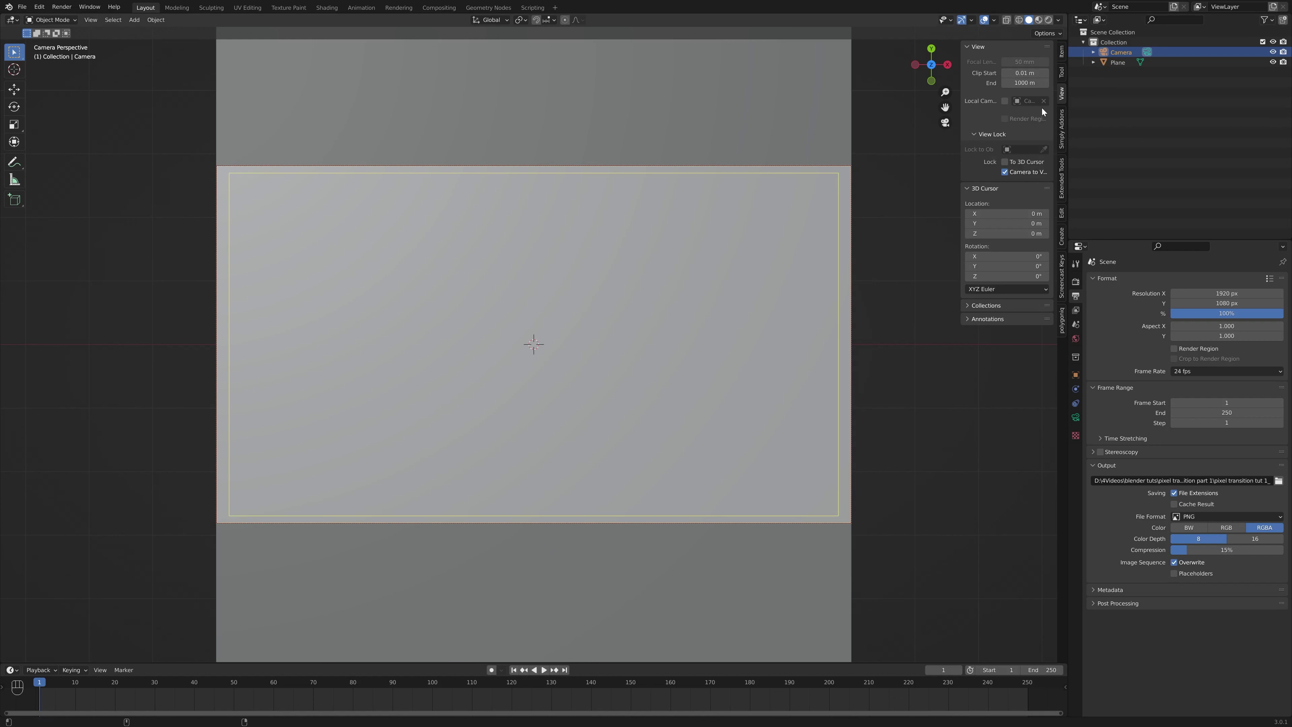
click(1005, 172)
Display the camera's transform values beside the viewport
click(1062, 73)
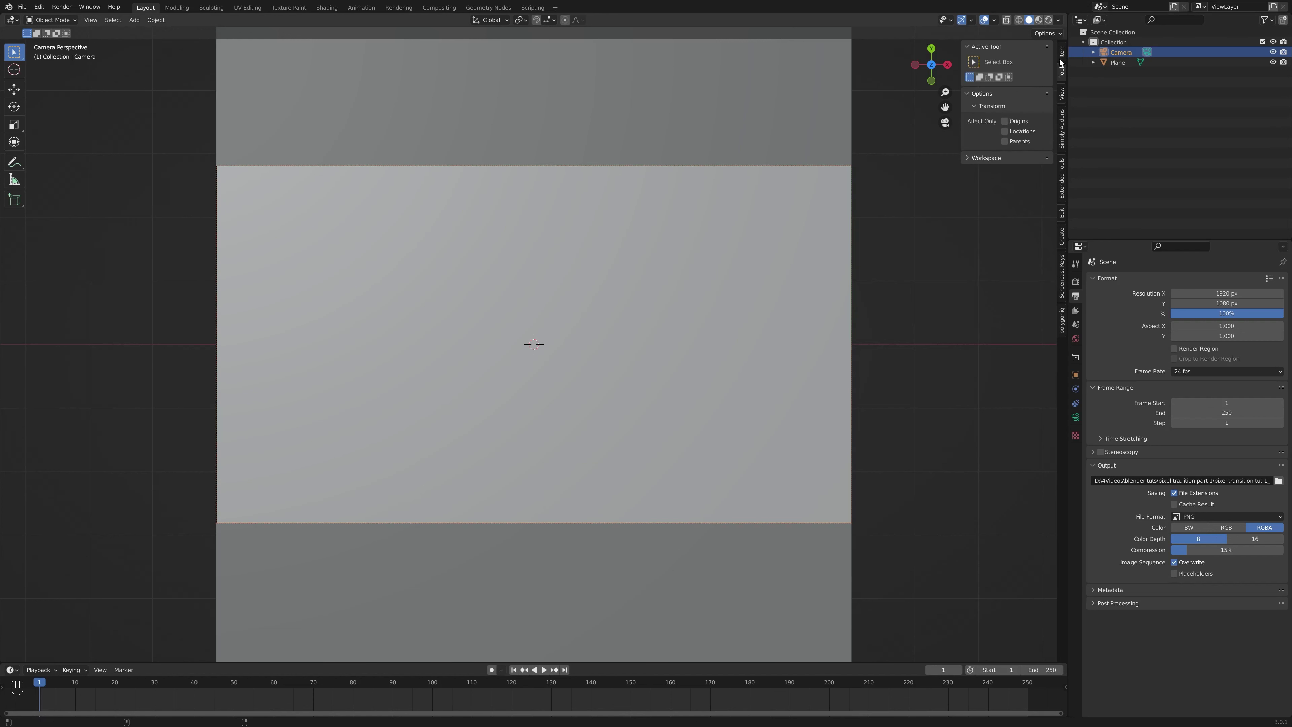
click(1062, 116)
click(1062, 92)
click(1062, 51)
scroll(675, 192, down, 5)
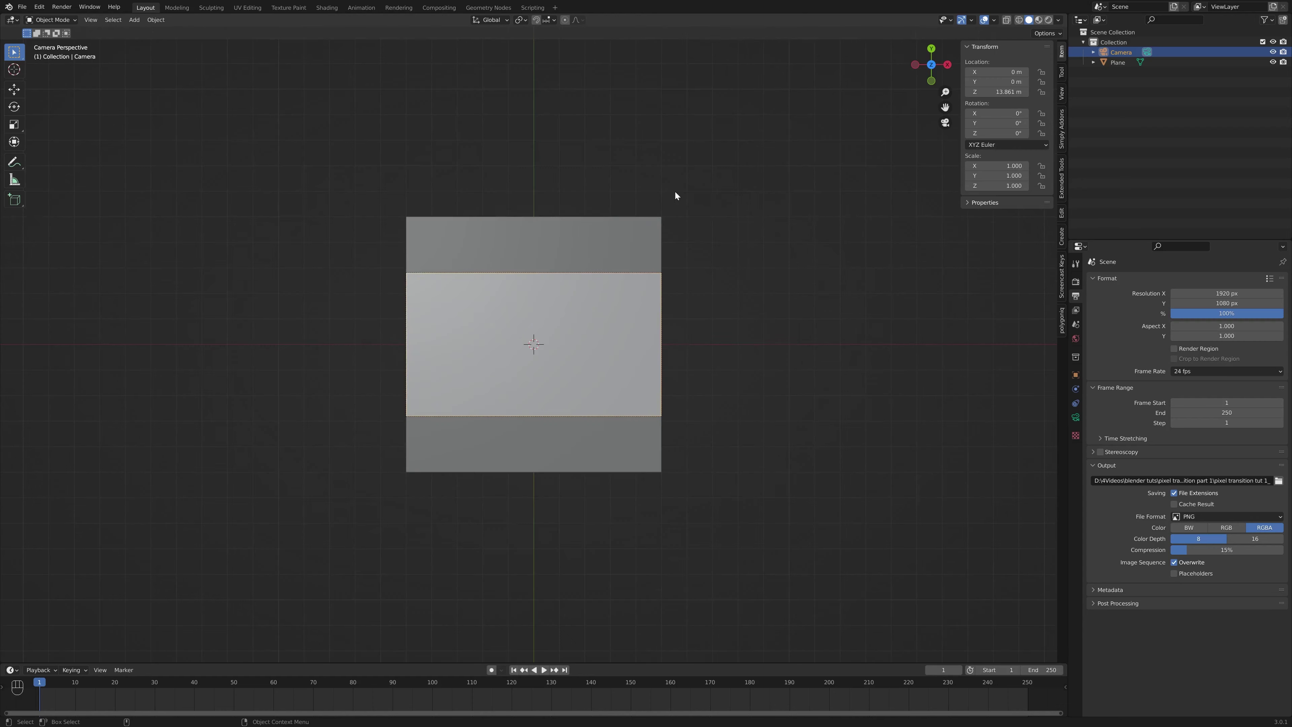
Subdivide the plane in Edit Mode and expand the subdivision's settings
click(589, 237)
scroll(717, 275, up, 3)
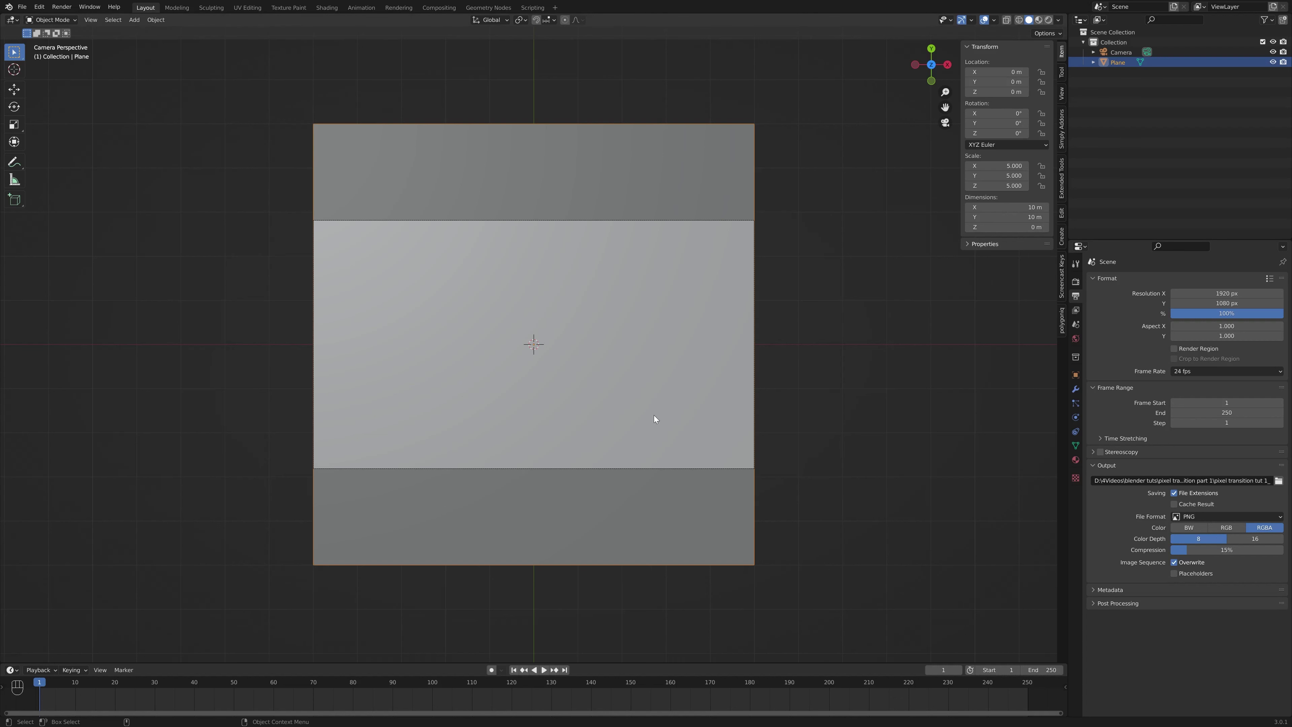
key(Tab)
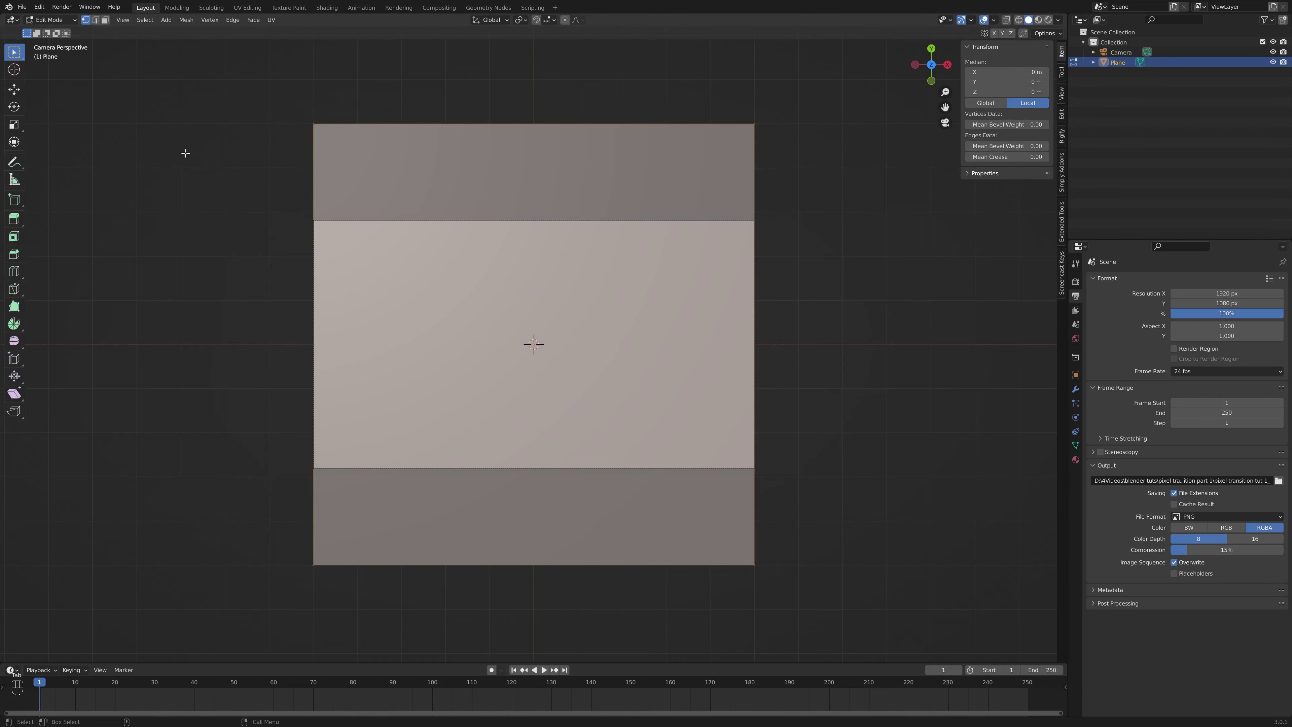
right_click(631, 268)
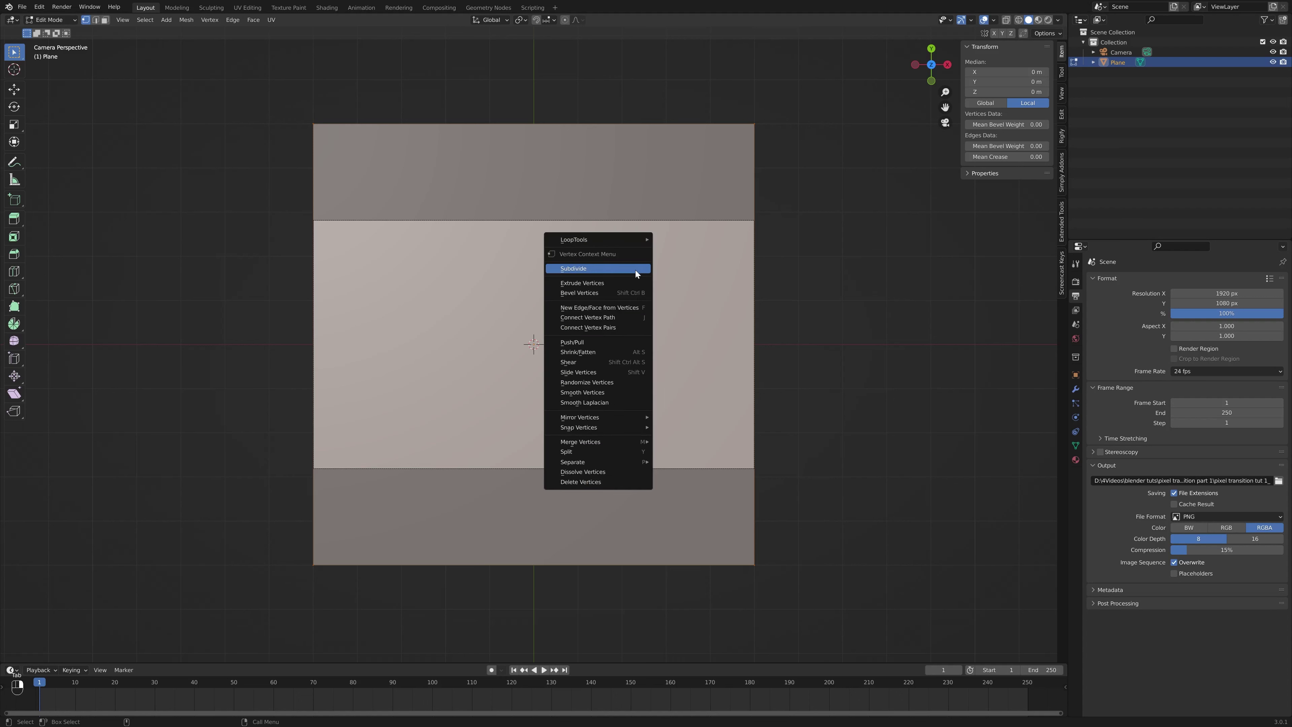
click(597, 270)
click(49, 654)
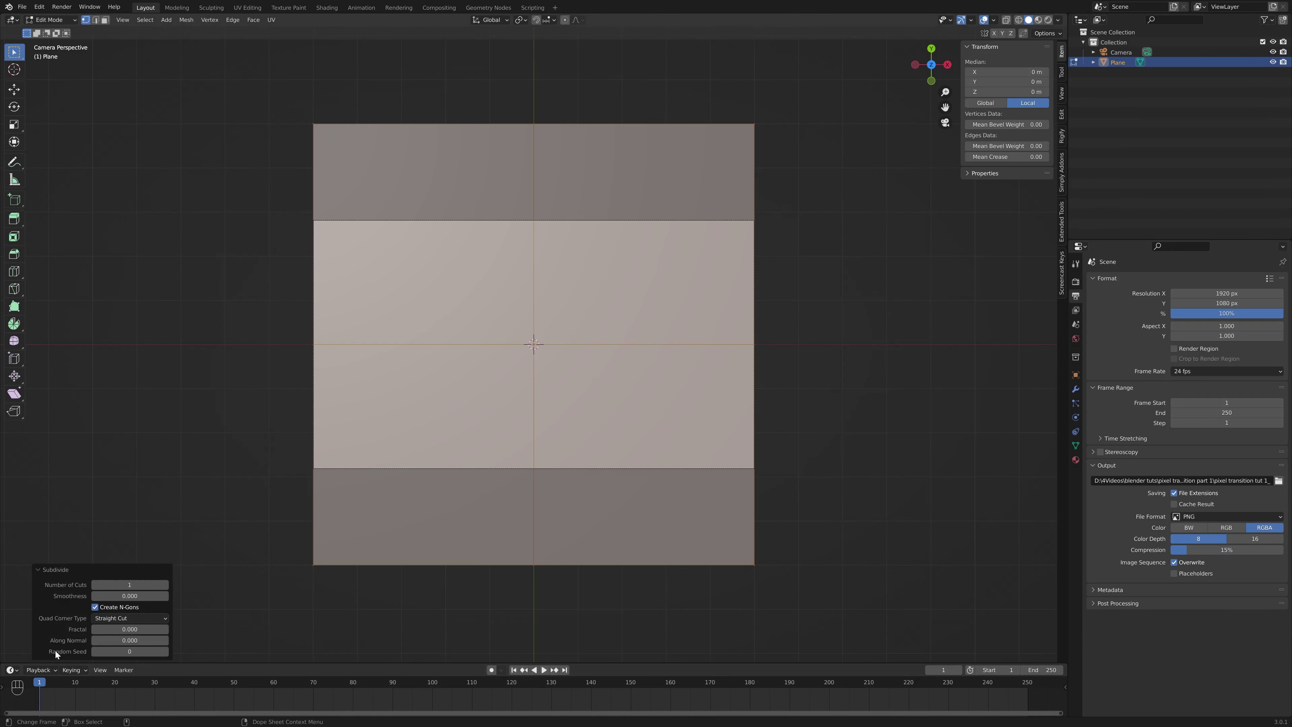
Set the subdivision's number of cuts to 25 and deselect the mesh
drag(132, 587, 188, 586)
click(131, 581)
text(20)
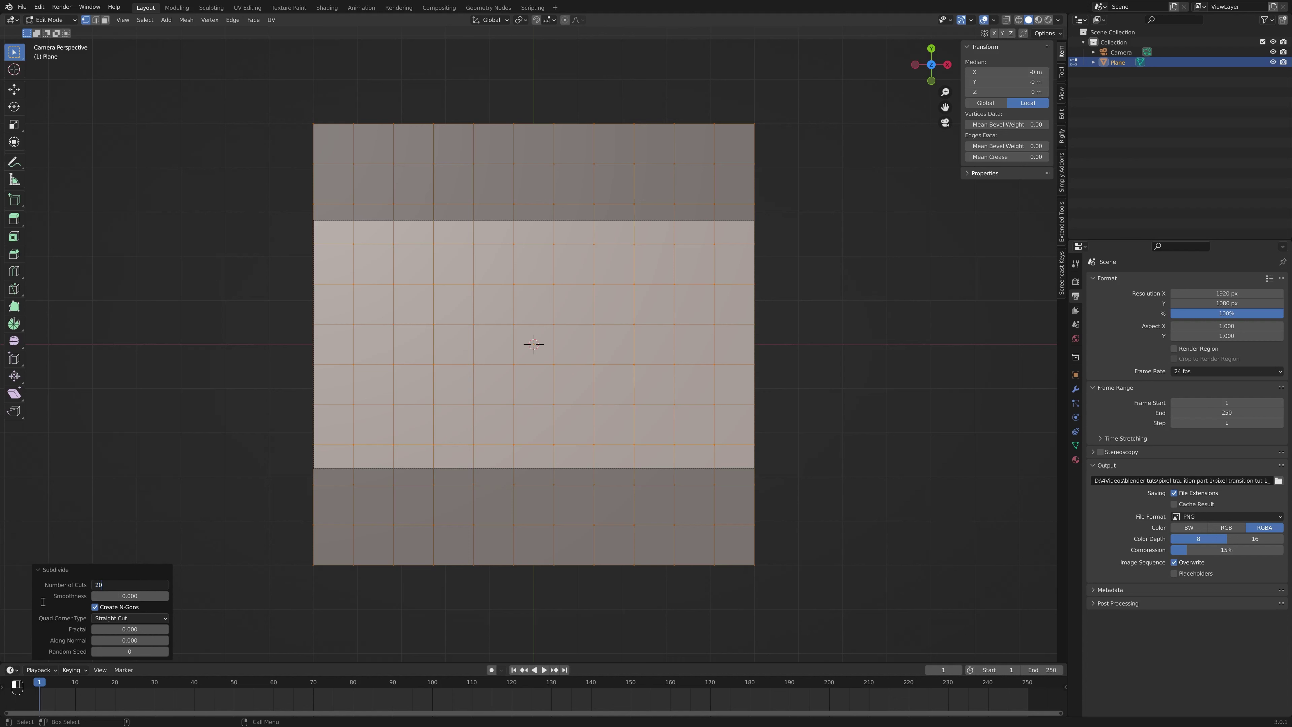
key(Return)
click(133, 586)
text(25)
key(Return)
click(781, 301)
Switch the plane to Object Mode and back to Edit Mode
click(46, 20)
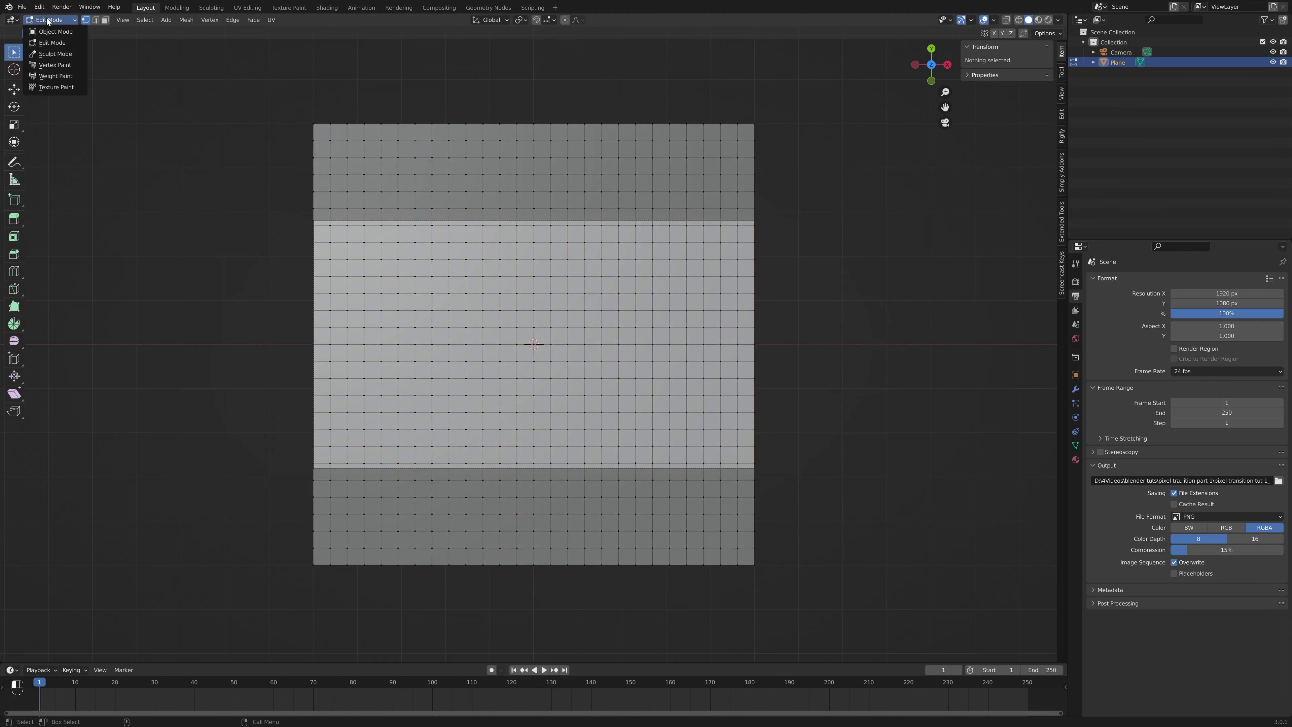
click(54, 32)
scroll(764, 229, up, 1)
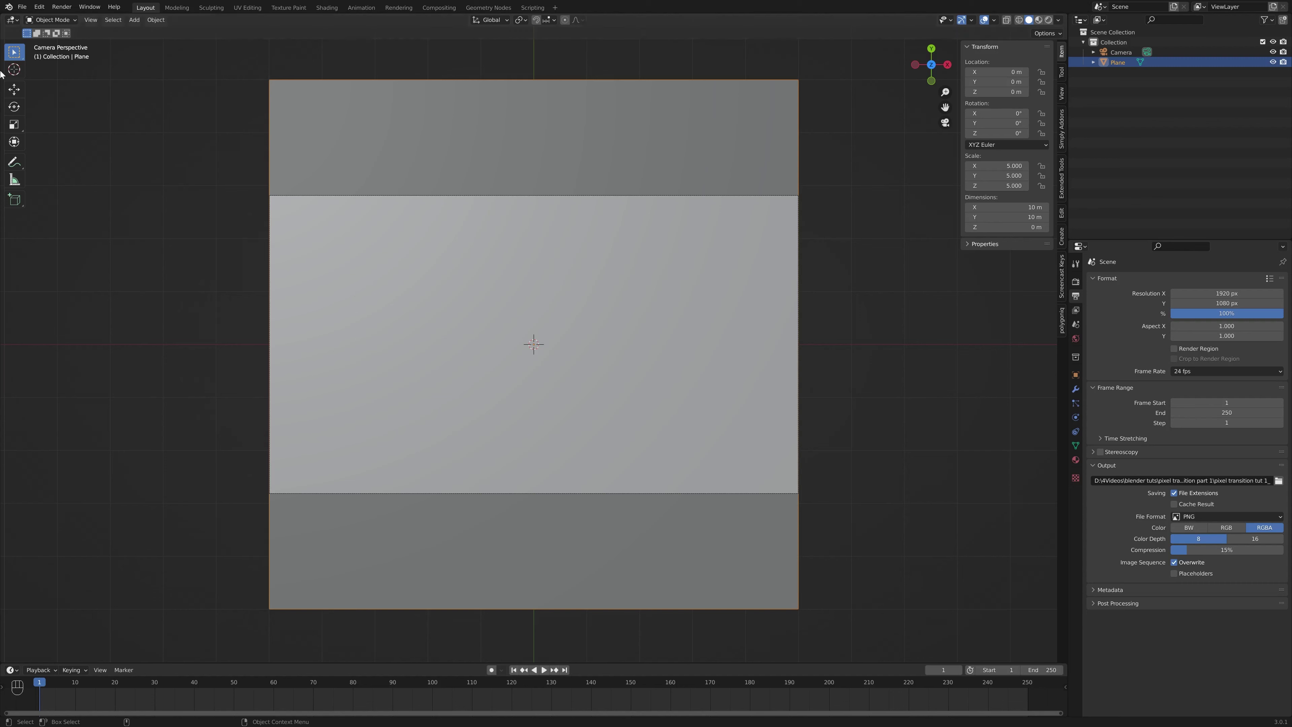
key(Tab)
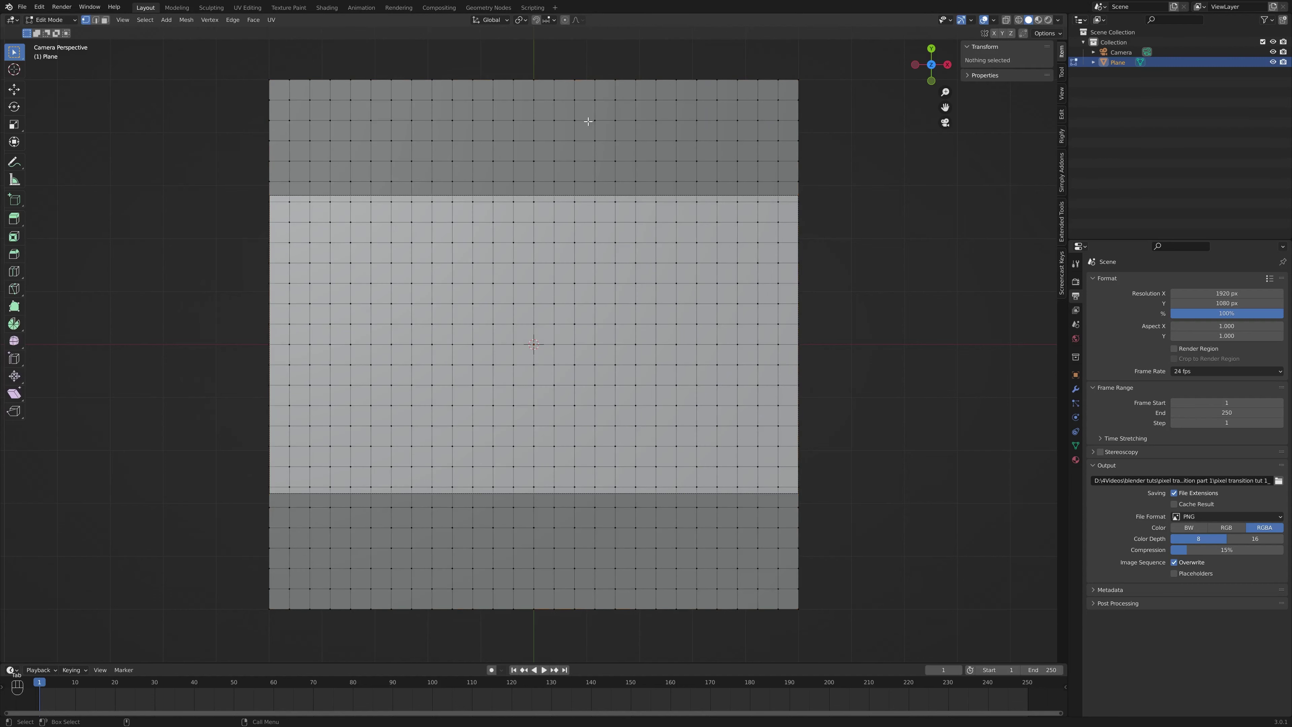
Try deleting the plane's vertices in all rows above and below the camera frame, and undo the deletion
drag(211, 64, 820, 193)
shift+drag(251, 505, 913, 654)
key(x)
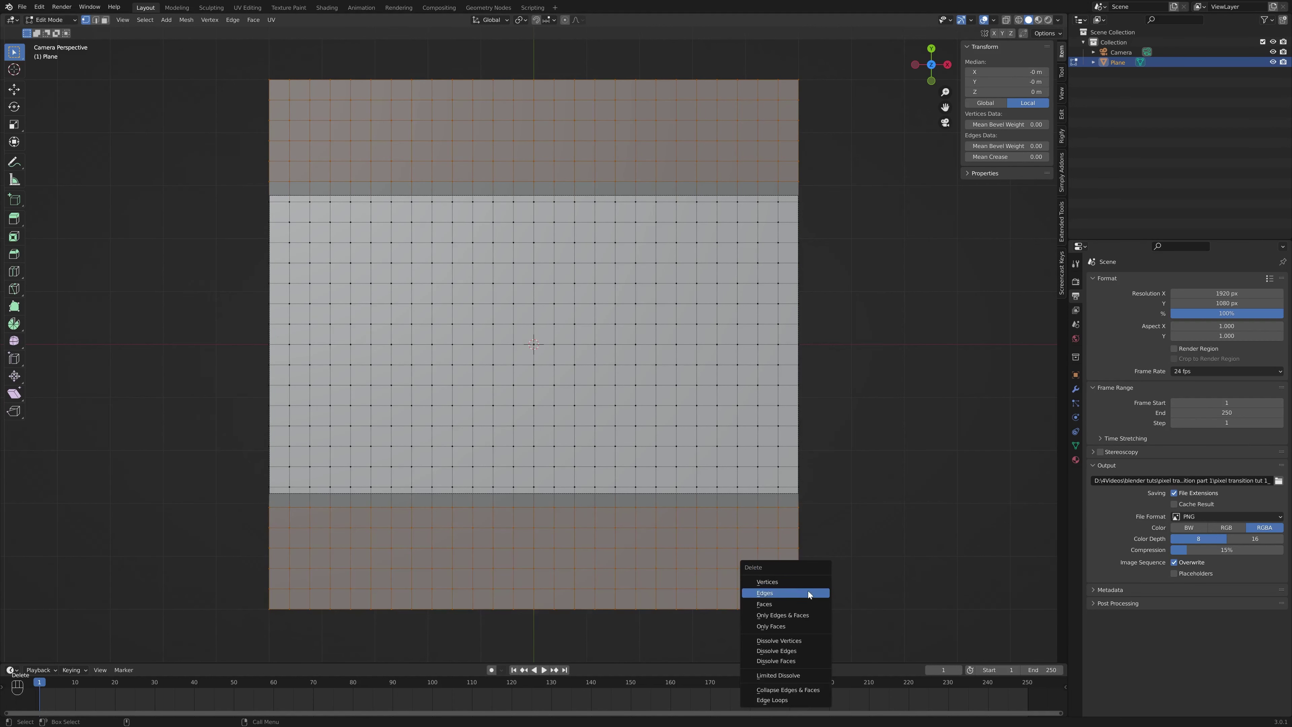
click(797, 583)
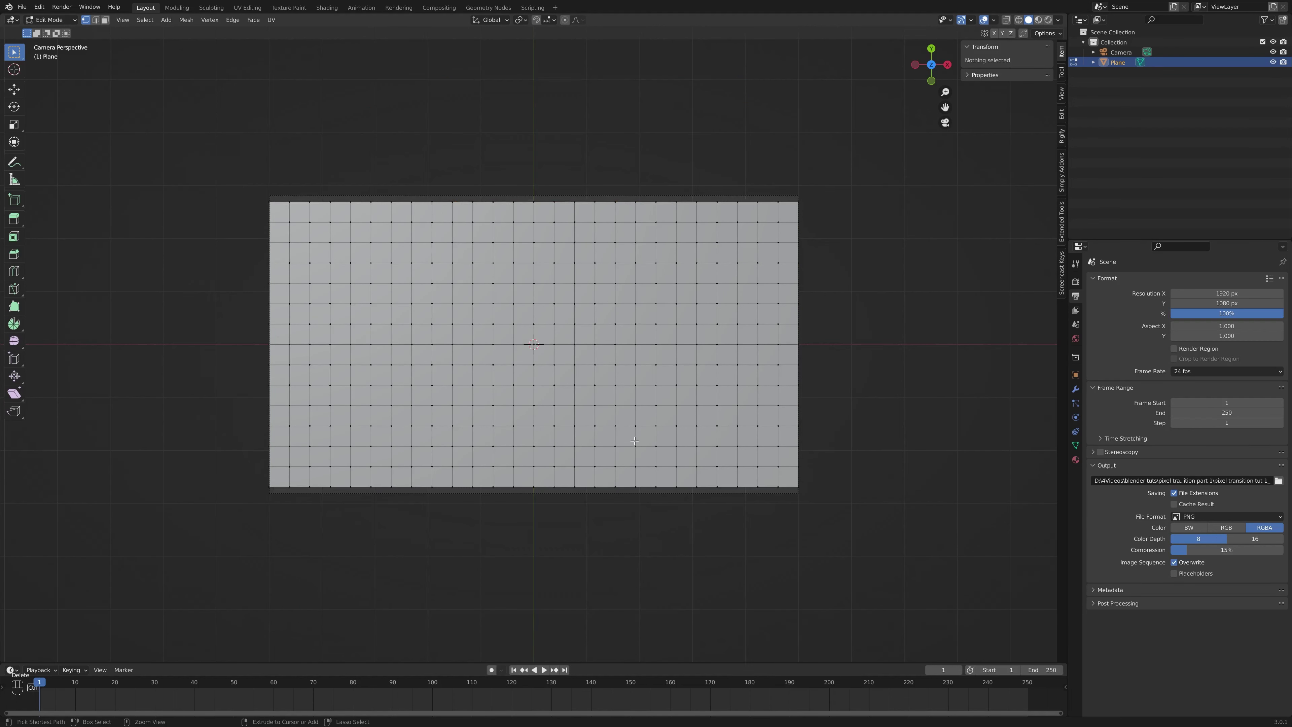
key(ctrl+z)
Delete the plane's vertices above and below the camera frame, keeping one row beyond each edge, and return to Object Mode
drag(246, 73, 864, 155)
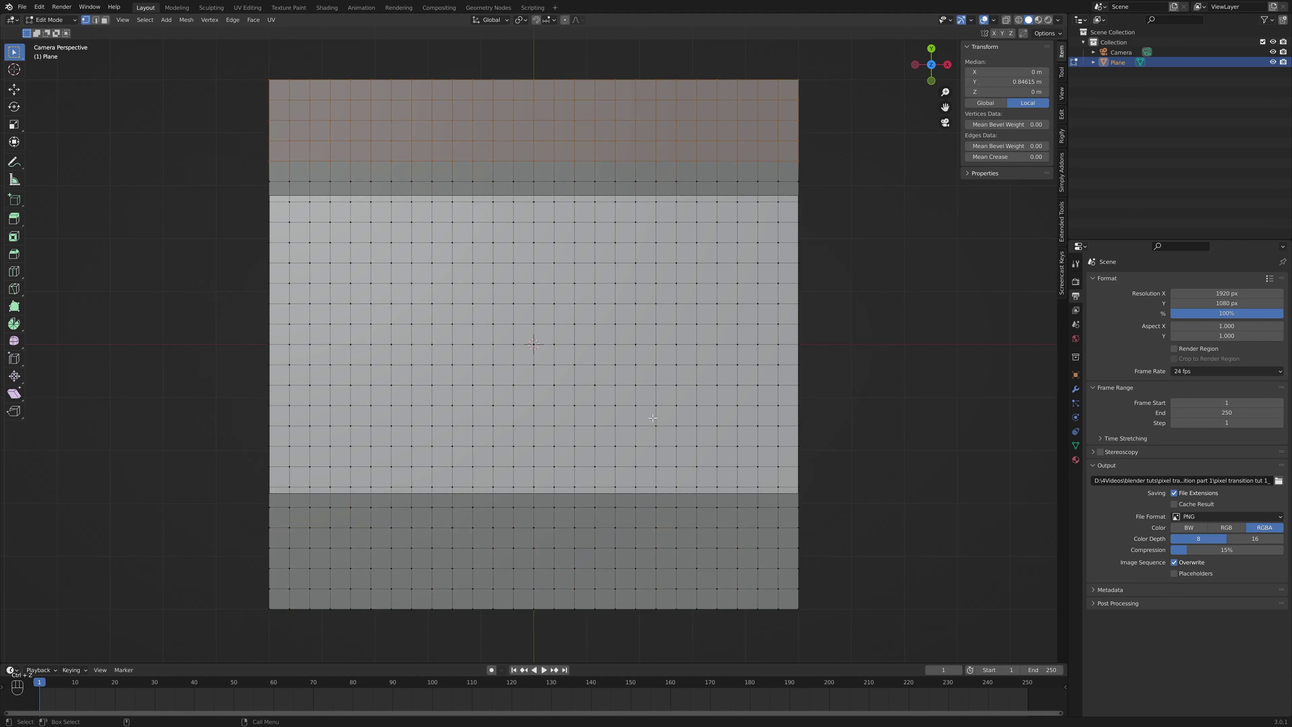
shift+drag(257, 518, 772, 629)
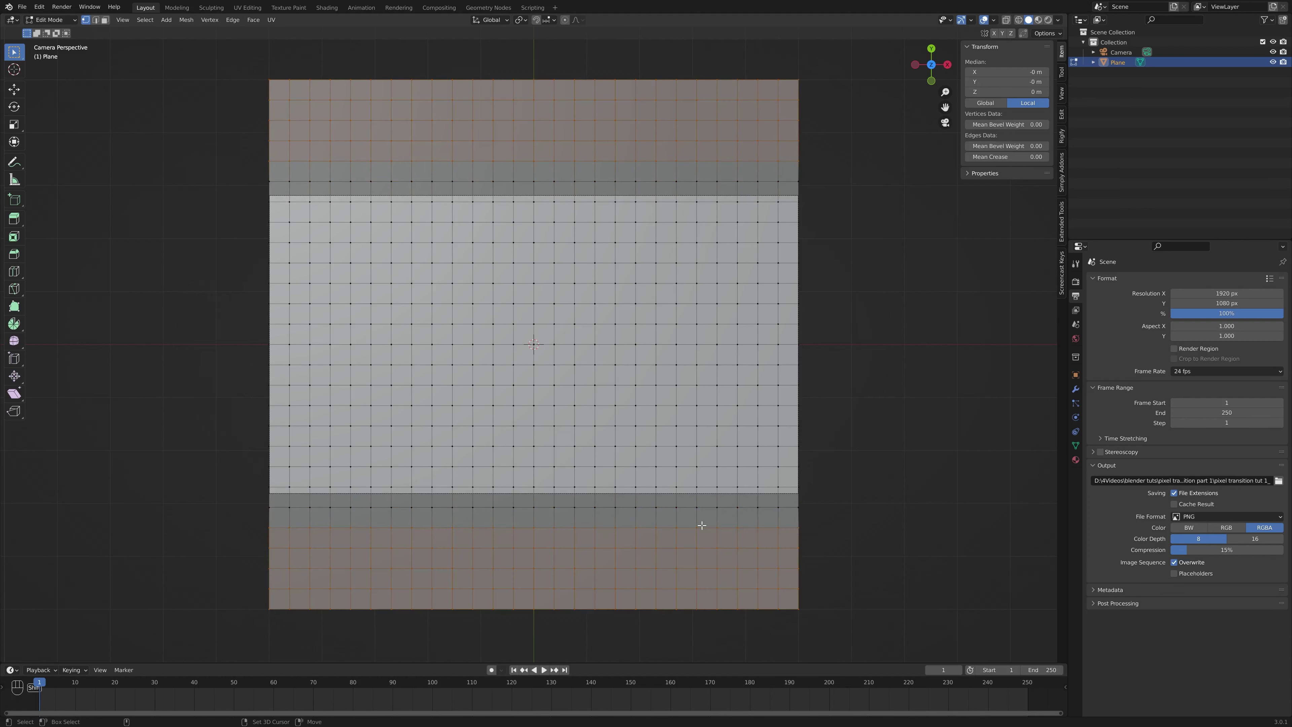
key(Delete)
click(781, 538)
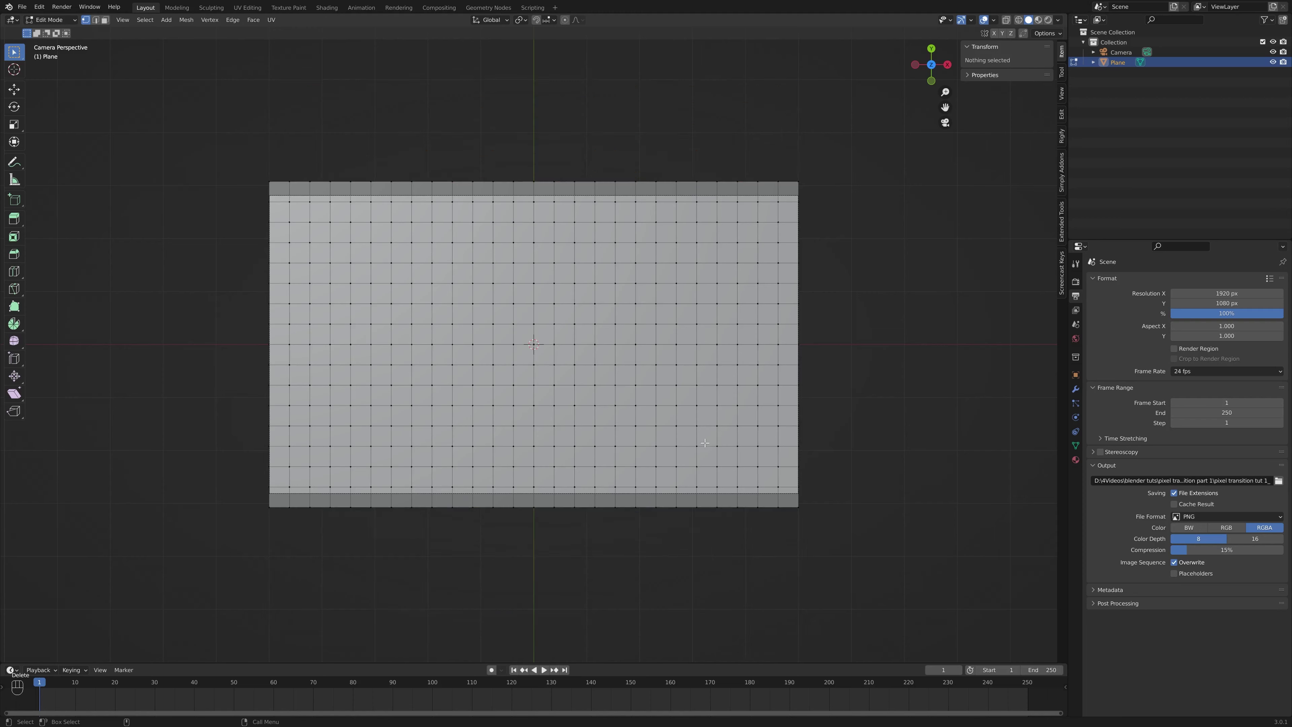
scroll(771, 307, up, 3)
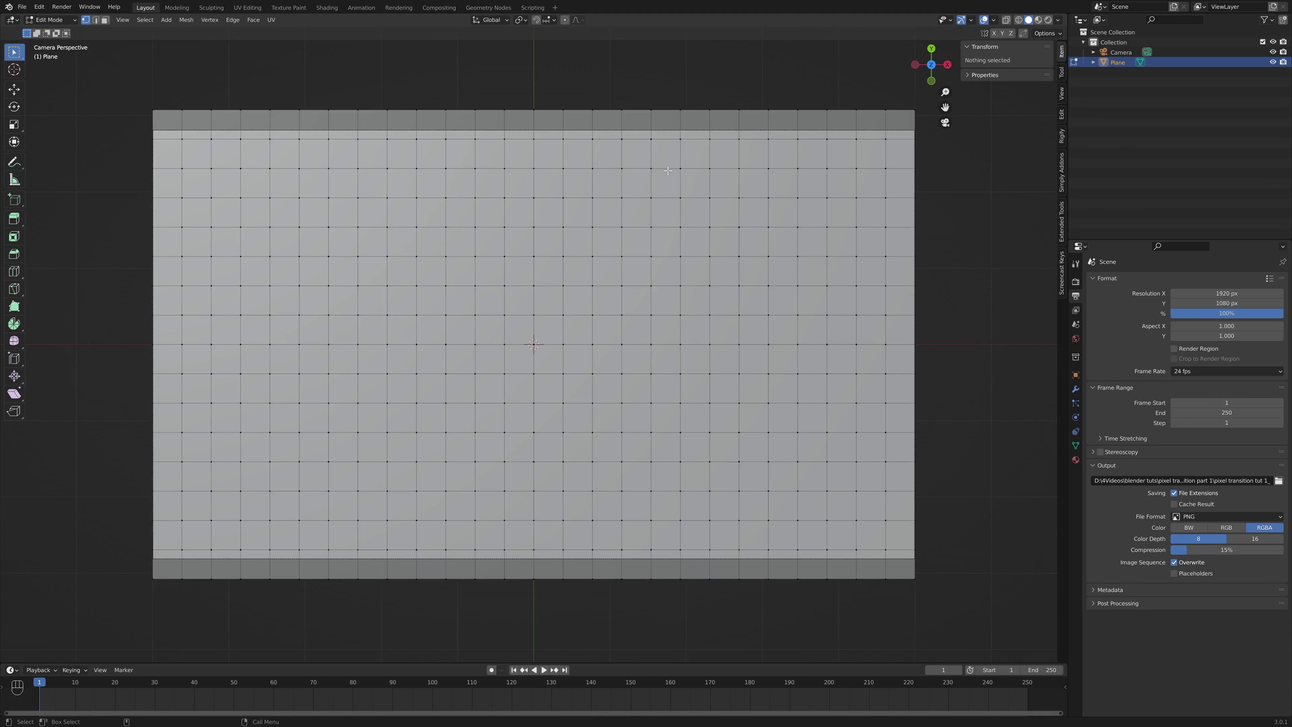
key(Tab)
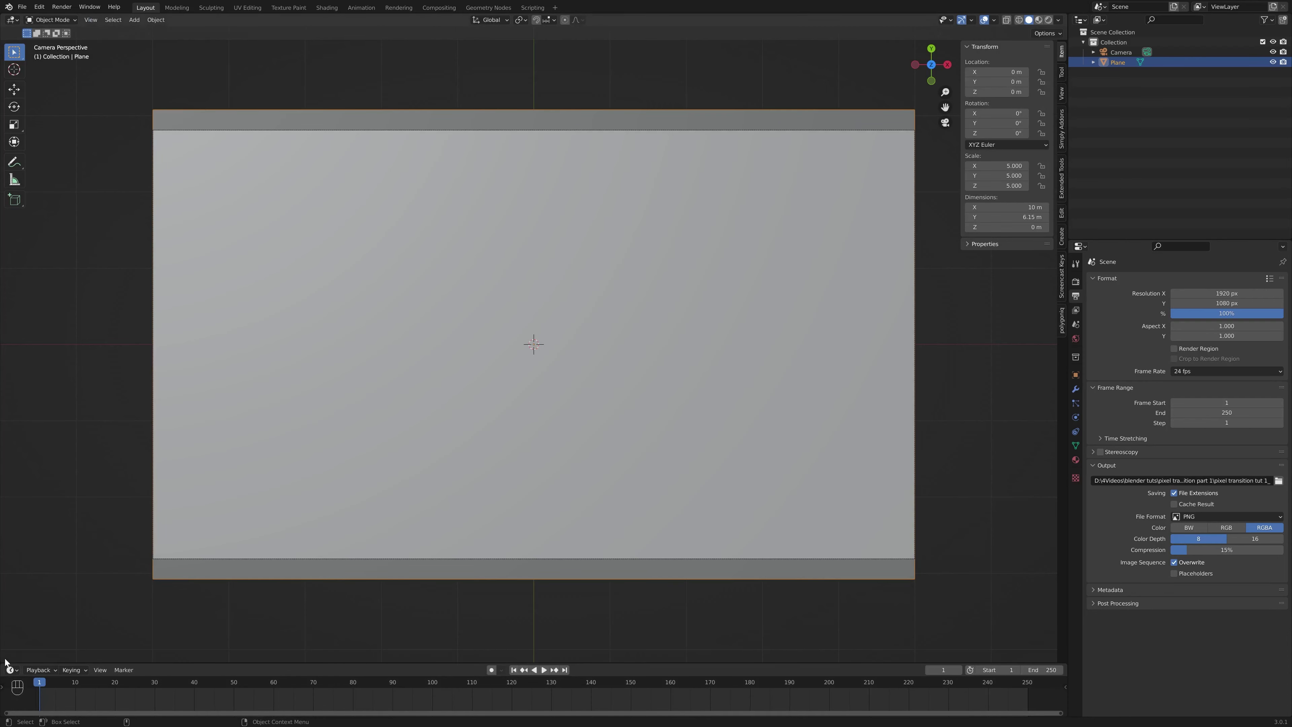
Split the 3D viewport horizontally and turn the lower area into a Geometry Node Editor
drag(5, 661, 57, 433)
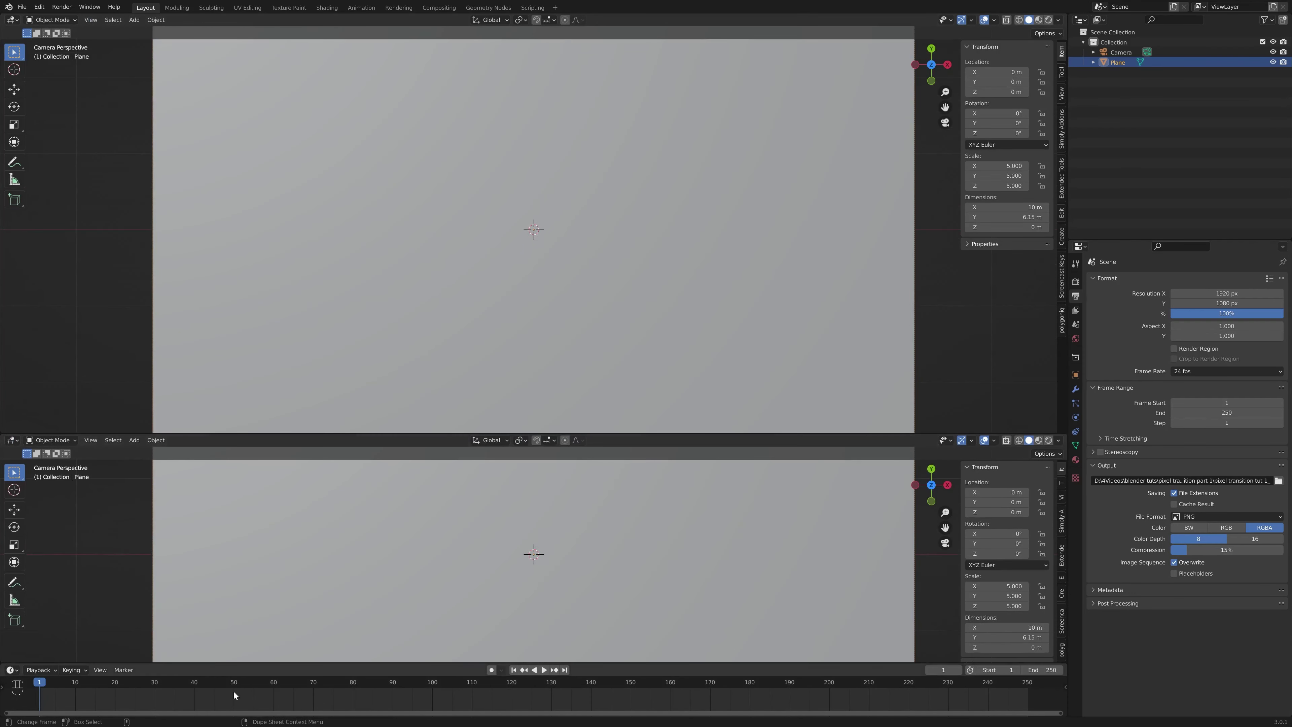
drag(223, 663, 226, 675)
drag(308, 433, 309, 443)
click(11, 450)
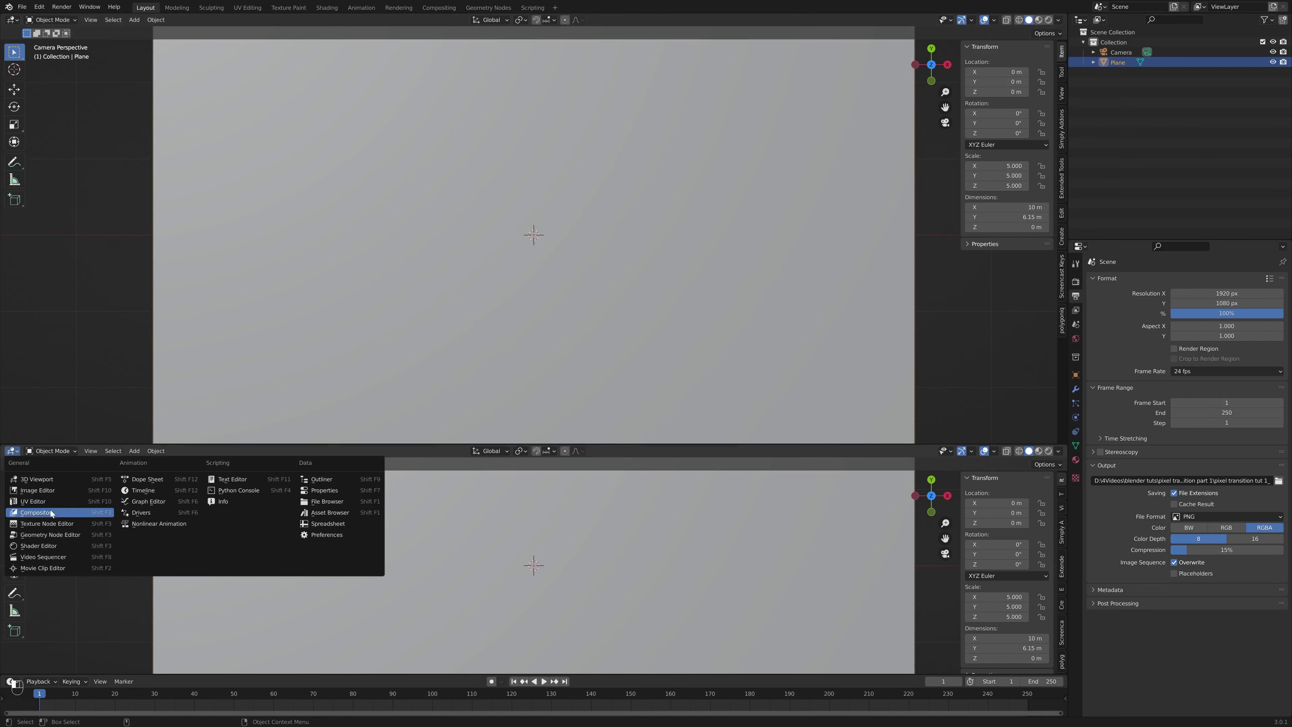
click(55, 546)
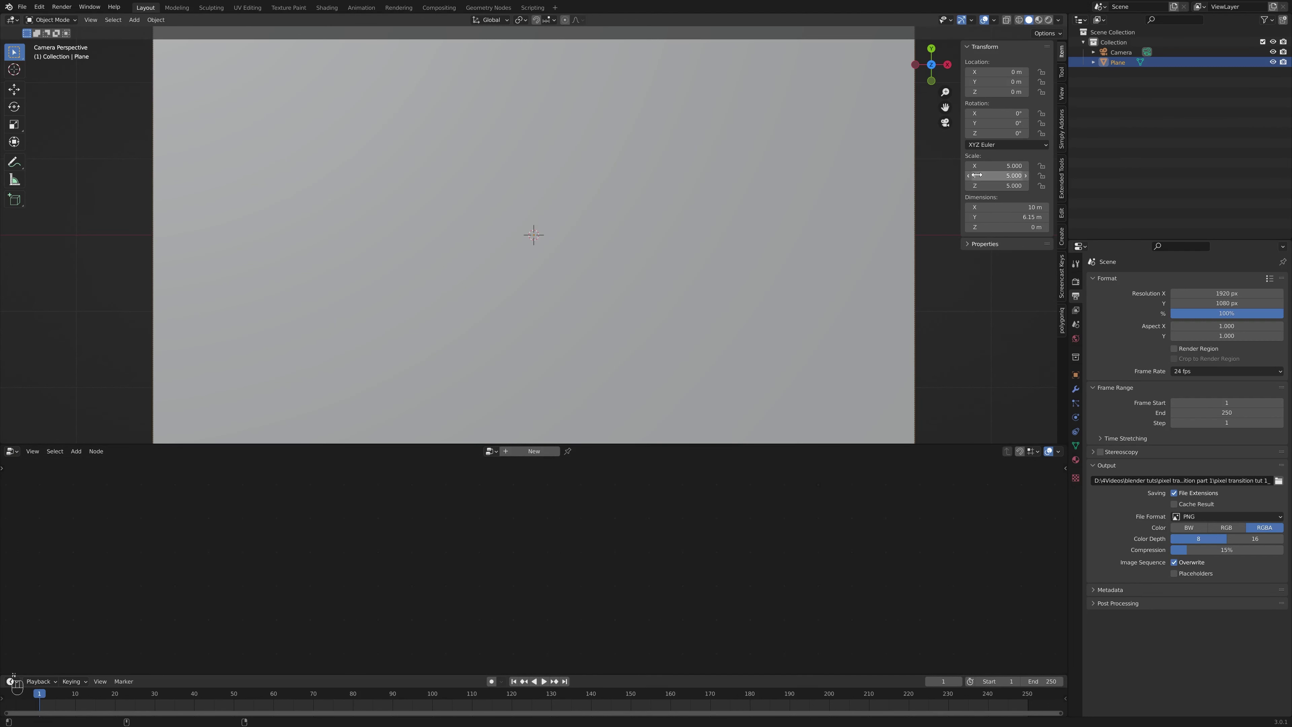
Create a new geometry node tree on the plane and spread the Group Input and Group Output nodes apart
click(529, 451)
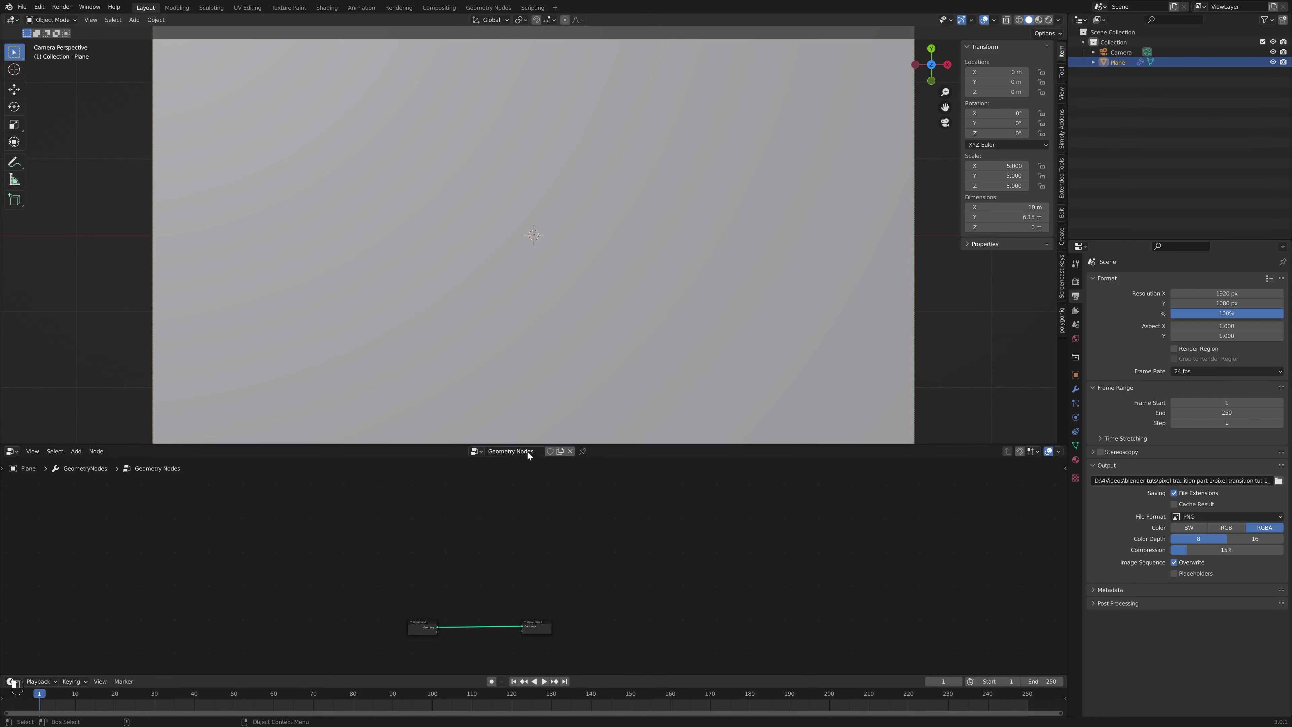
scroll(757, 128, down, 5)
scroll(671, 207, up, 2)
middle_drag(532, 544, 638, 459)
scroll(627, 509, up, 5)
scroll(606, 551, up, 2)
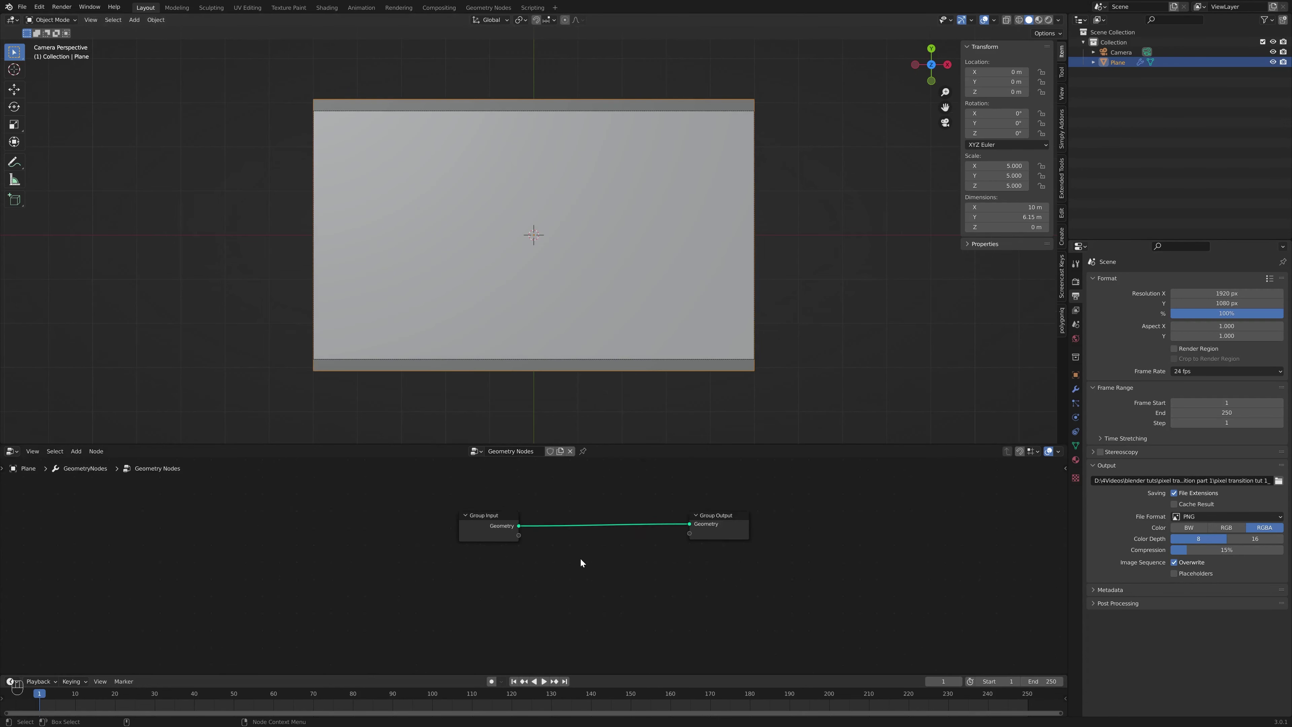
drag(504, 551, 385, 552)
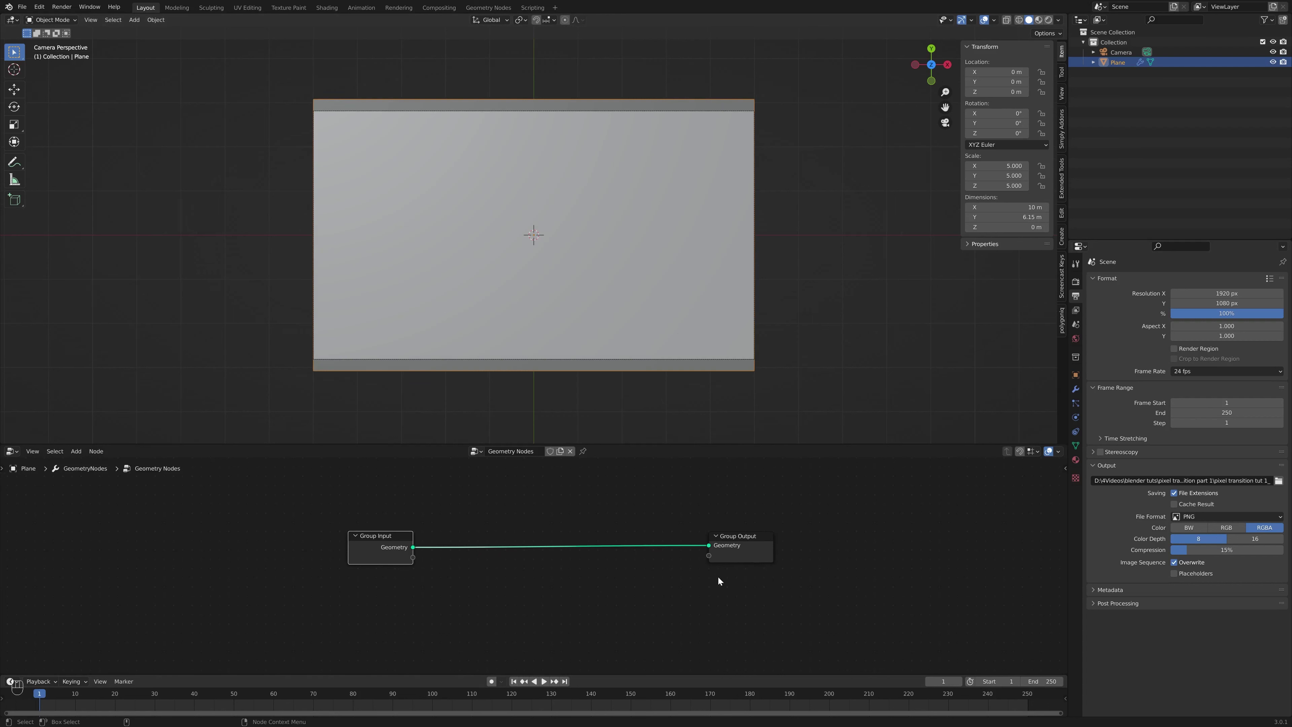
drag(740, 539, 812, 536)
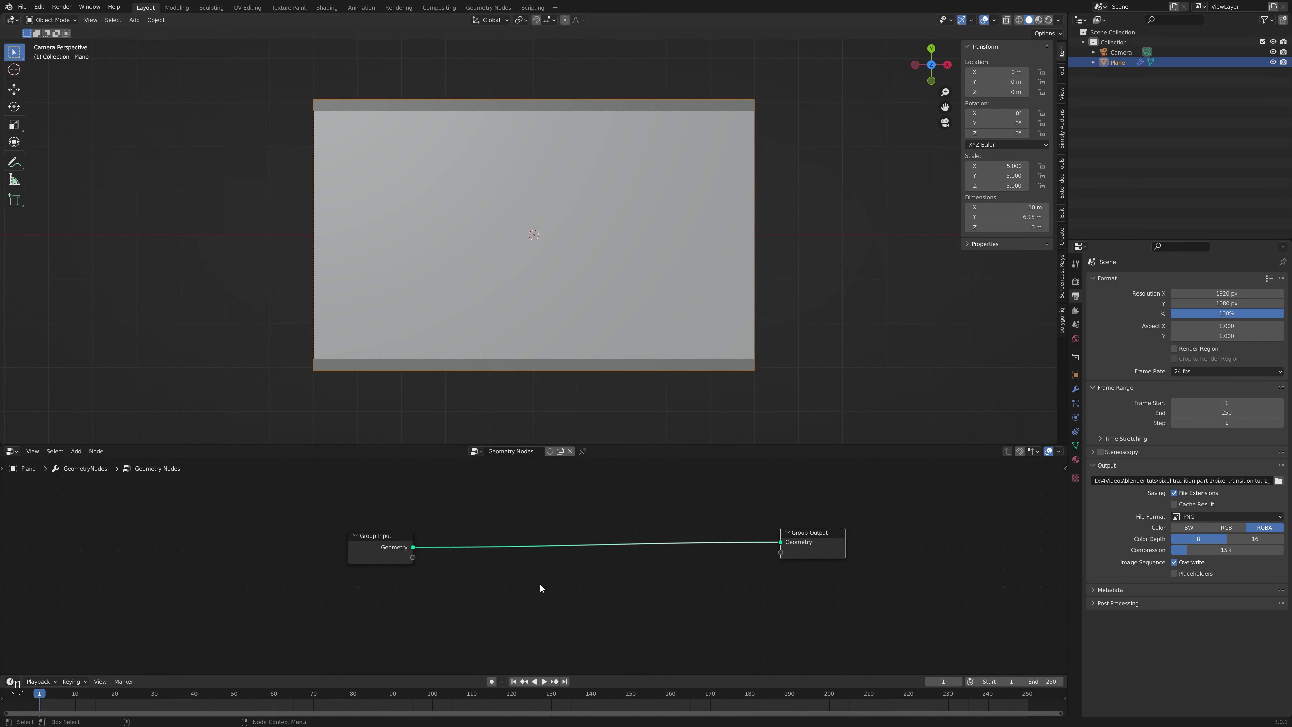
Insert an Instance on Points node on the link between Group Input and Group Output
key(shift+a)
click(515, 491)
text(inst)
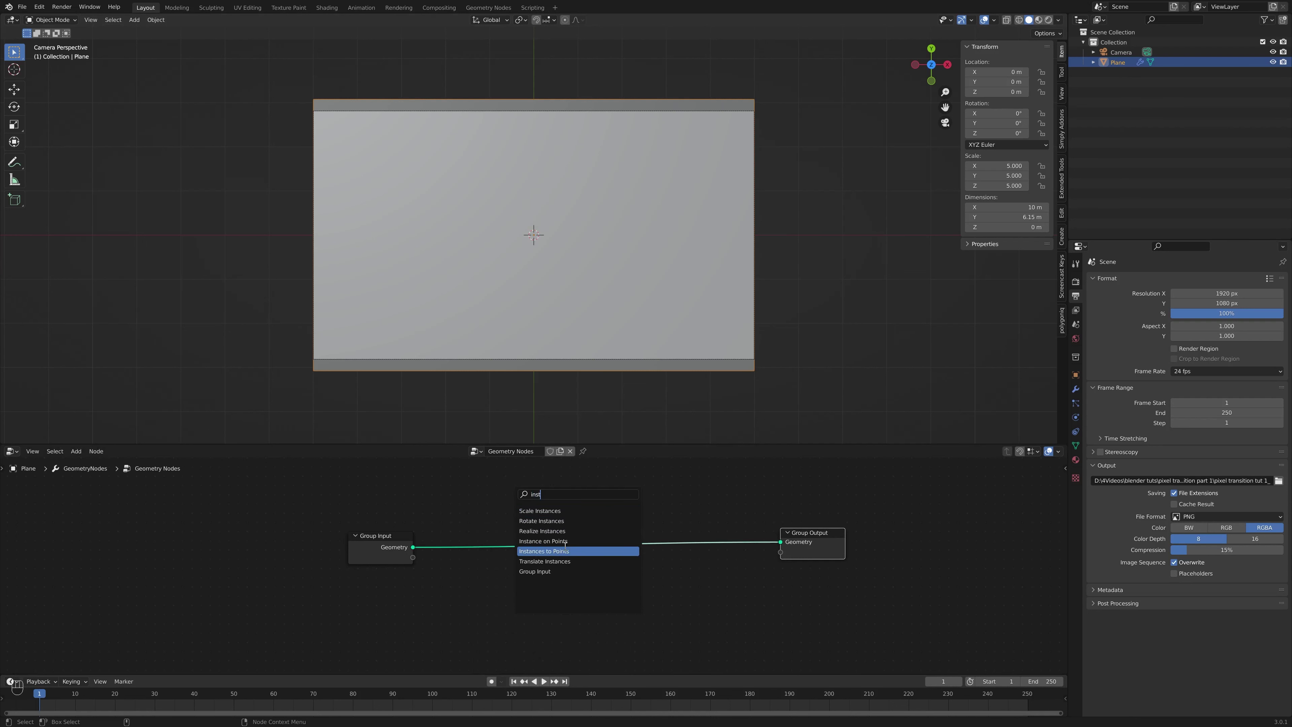
click(560, 541)
click(585, 511)
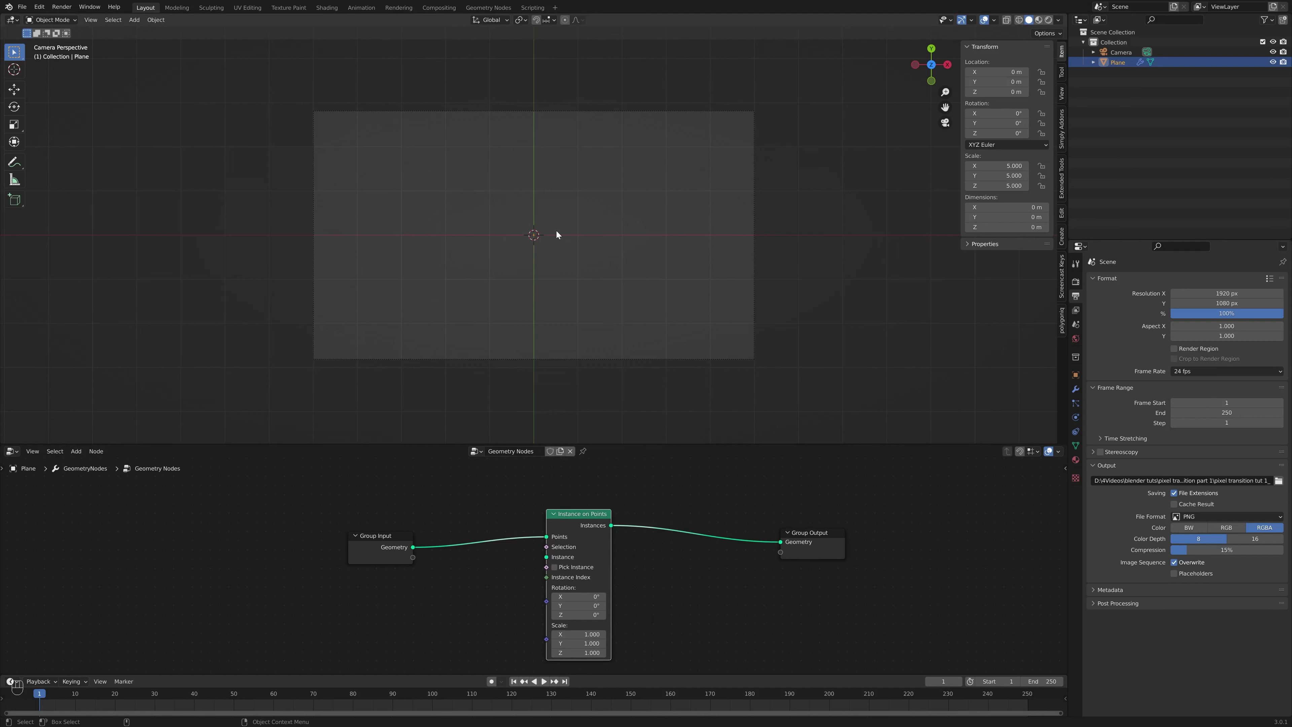
Add a Grid node below the Group Input node
scroll(673, 540, up, 2)
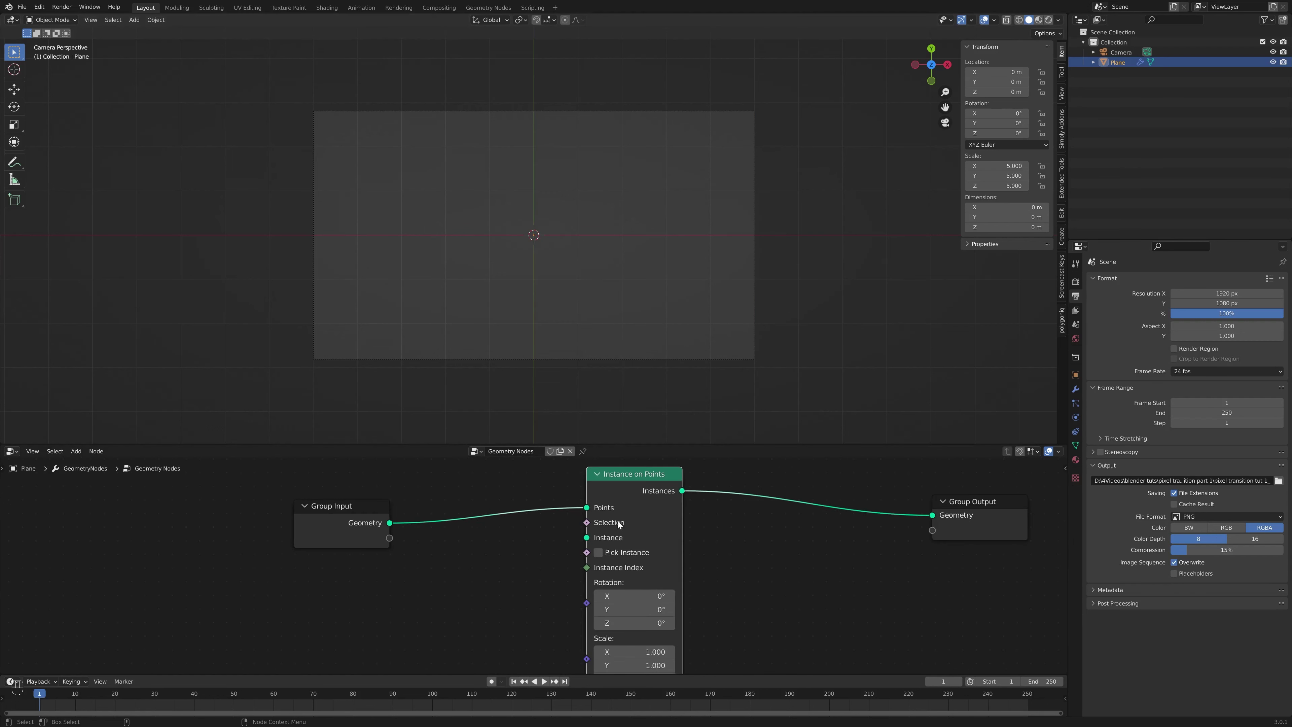
key(shift+a)
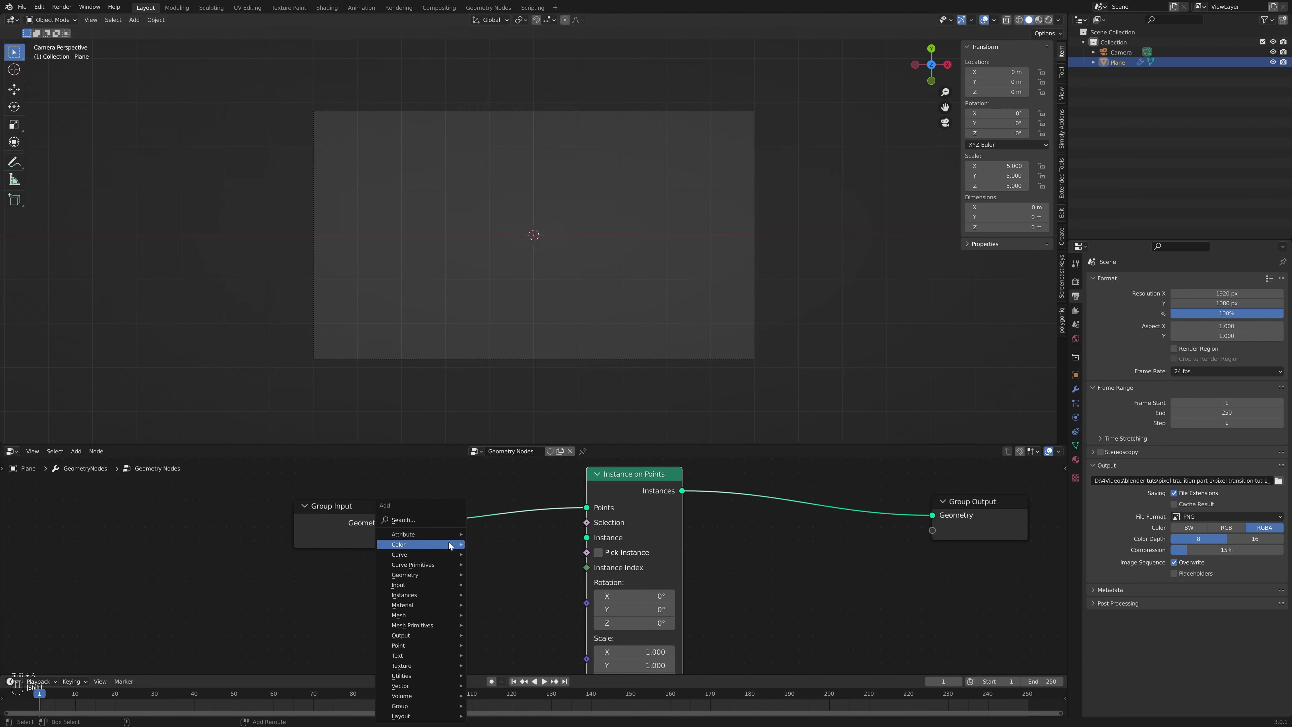
click(402, 517)
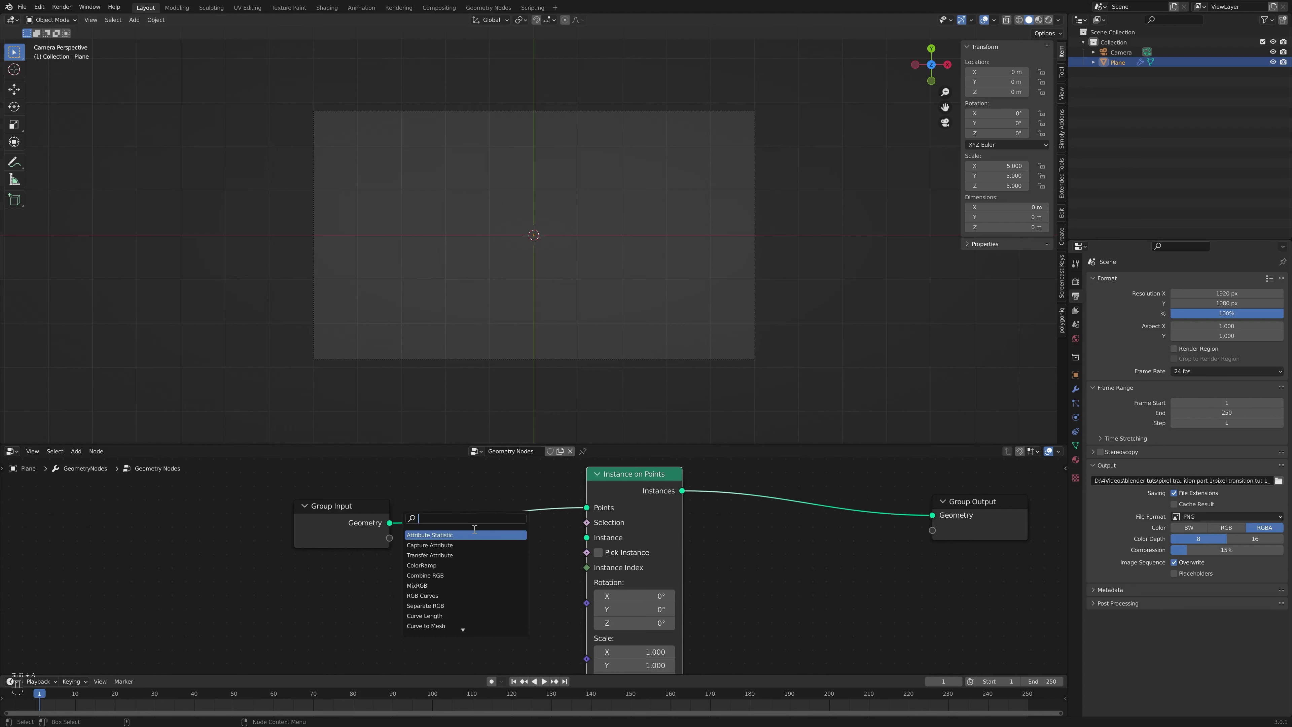
text(grid)
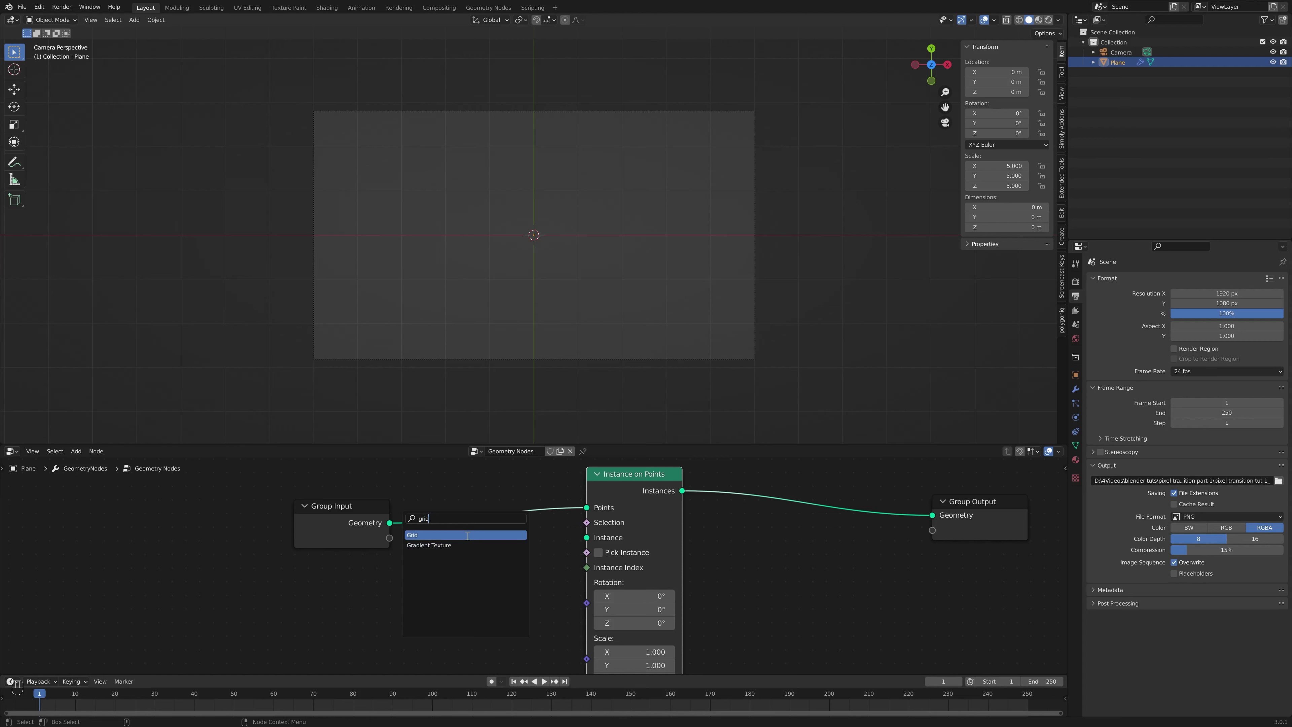
click(468, 535)
click(353, 570)
middle_drag(536, 578, 659, 505)
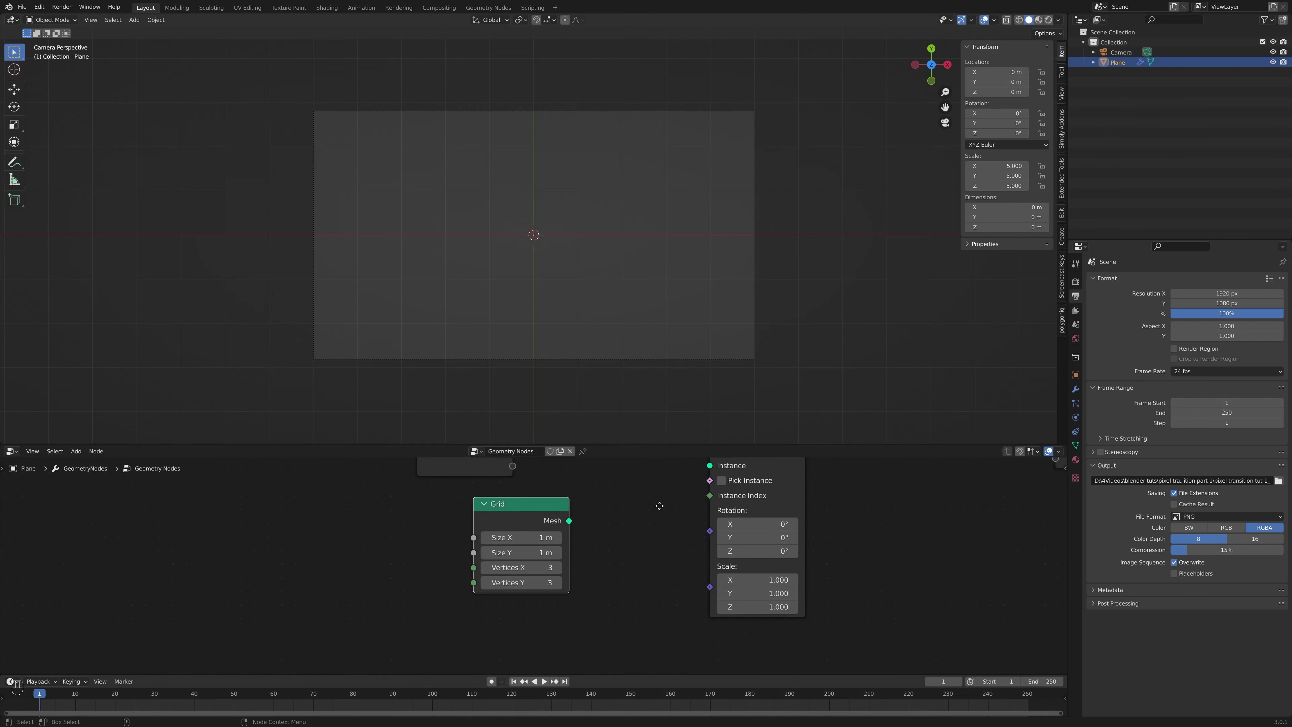
Connect the Grid's Mesh output to the Instance input of Instance on Points and move the Grid node farther away from it
drag(521, 505, 519, 538)
scroll(637, 530, up, 1)
middle_drag(637, 530, 596, 563)
drag(528, 586, 683, 545)
middle_drag(563, 564, 611, 513)
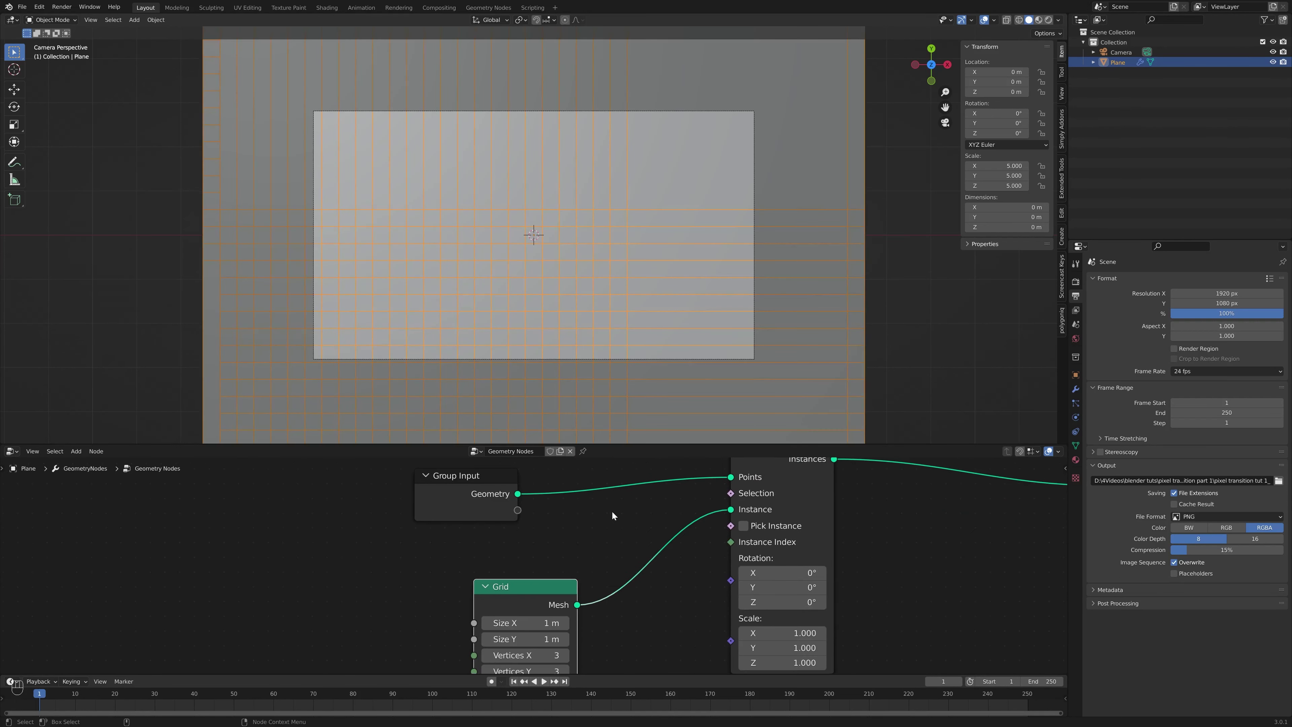
middle_drag(628, 567, 608, 509)
drag(504, 529, 398, 527)
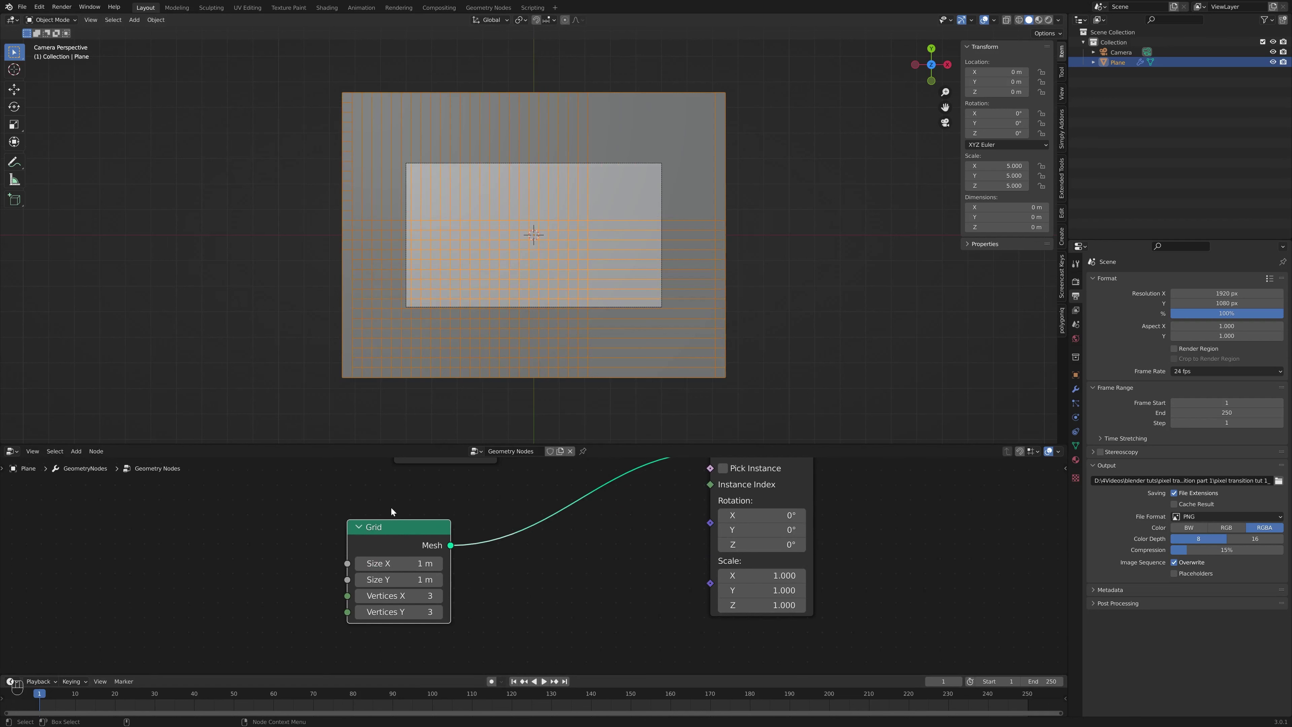
Add a Value node and connect it to the Scale input of Instance on Points
scroll(673, 536, up, 1)
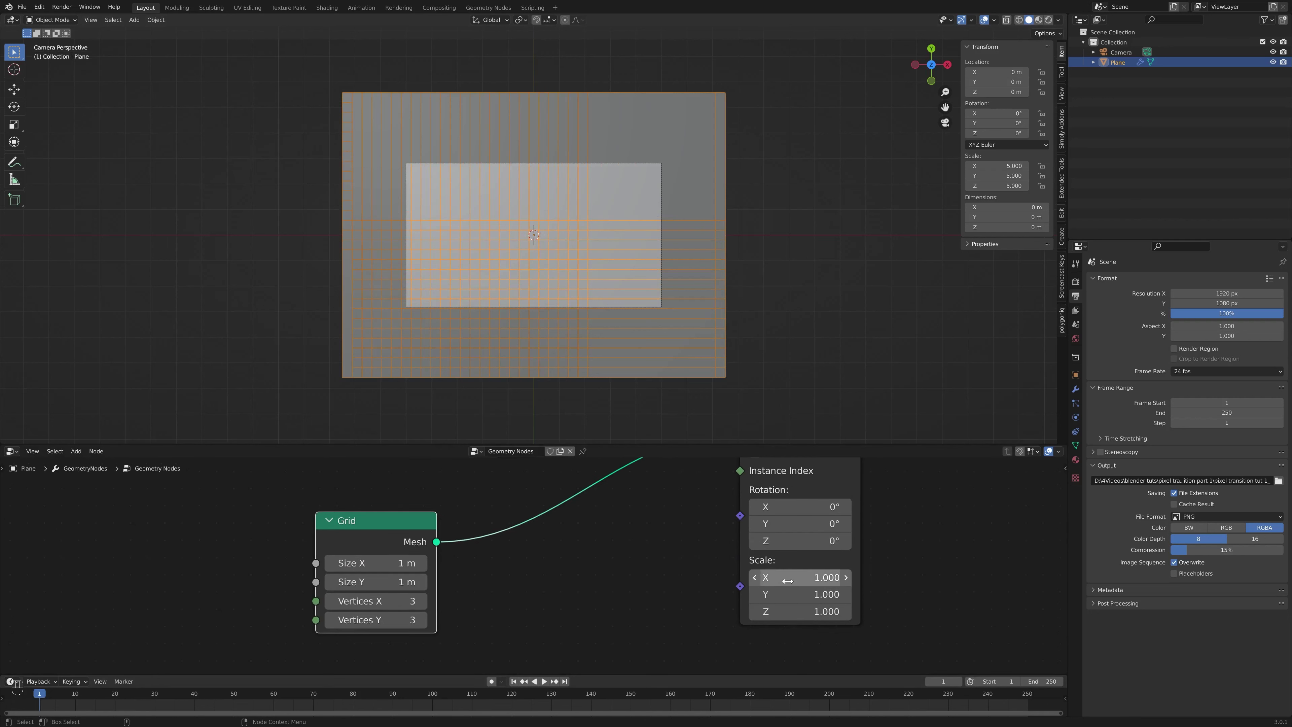
key(shift+a)
click(636, 519)
text(val)
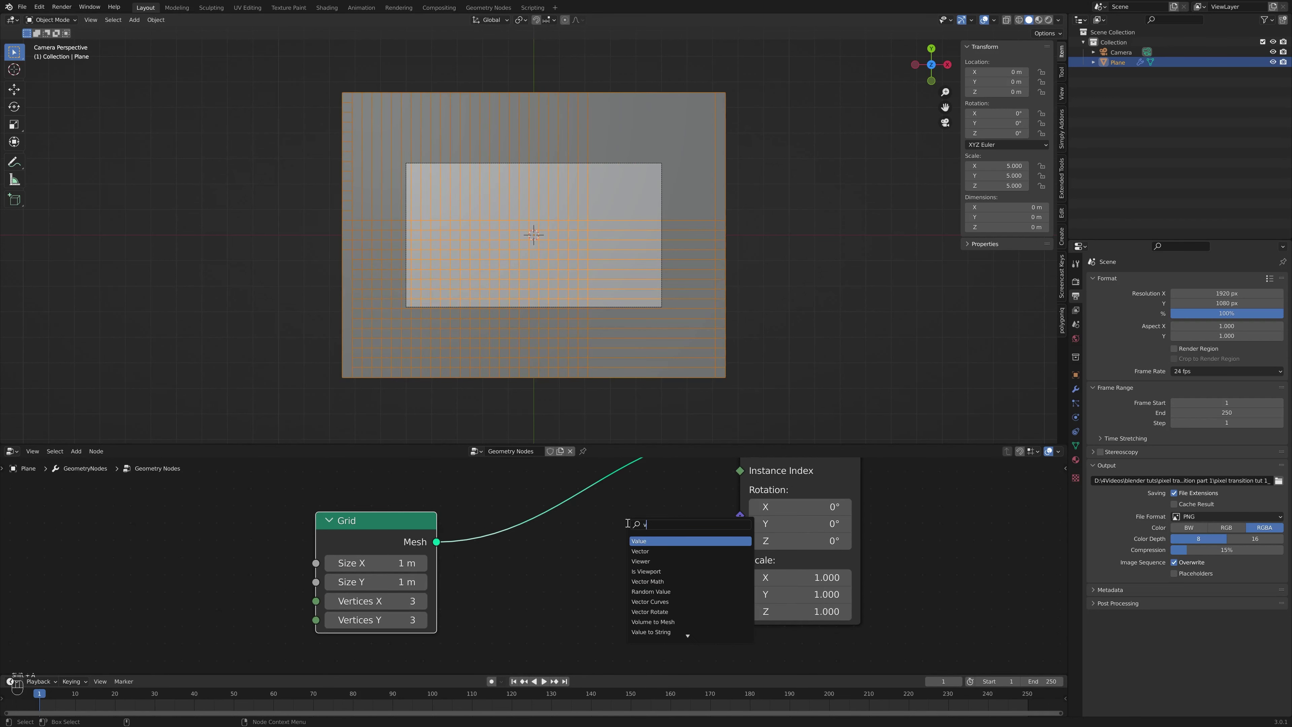
click(665, 541)
click(668, 593)
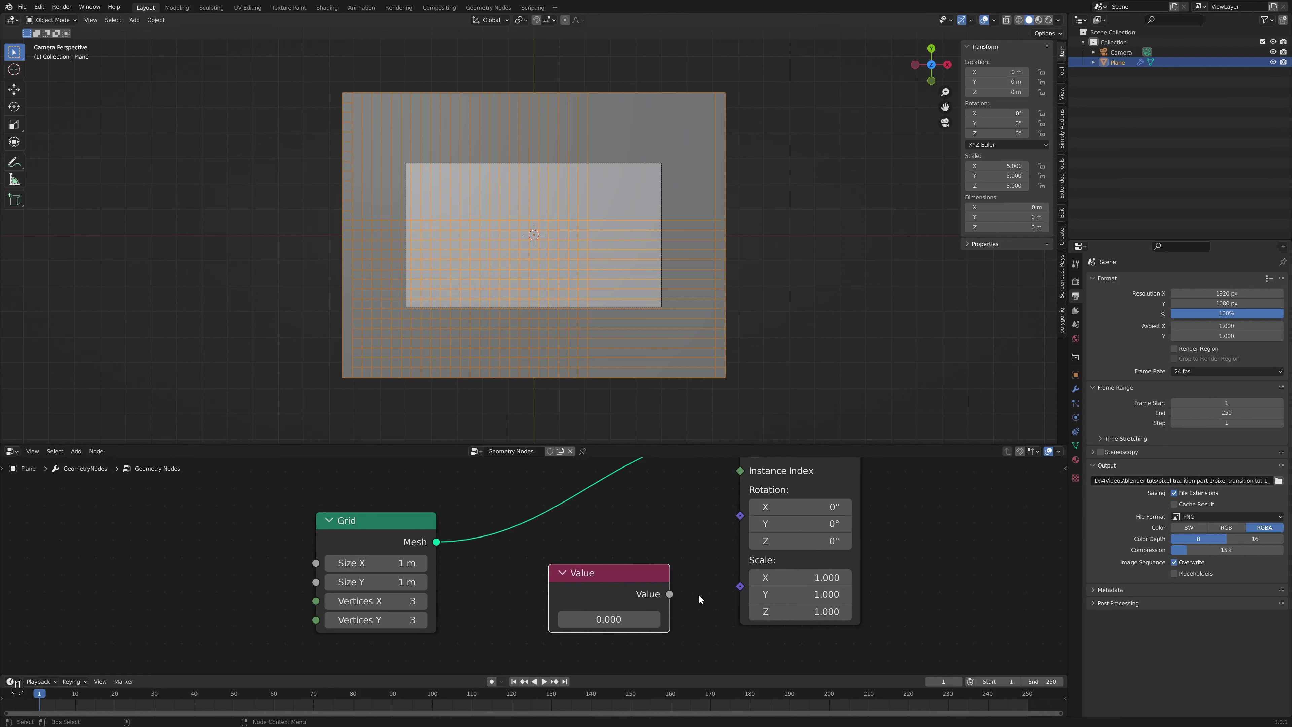
drag(669, 594, 740, 586)
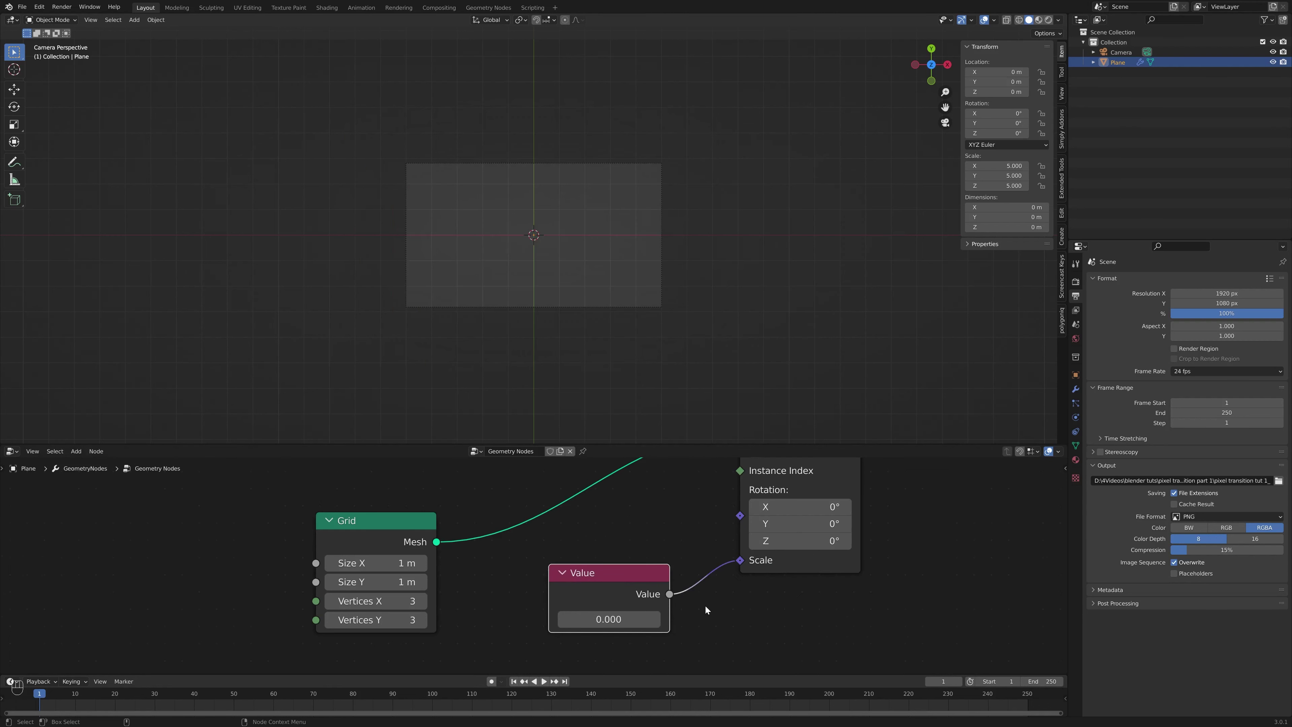
Try nudging the Value node's number up and down in small increments
scroll(705, 605, up, 1)
click(663, 576)
click(663, 576)
click(662, 576)
click(558, 582)
click(558, 581)
click(558, 582)
scroll(521, 365, up, 4)
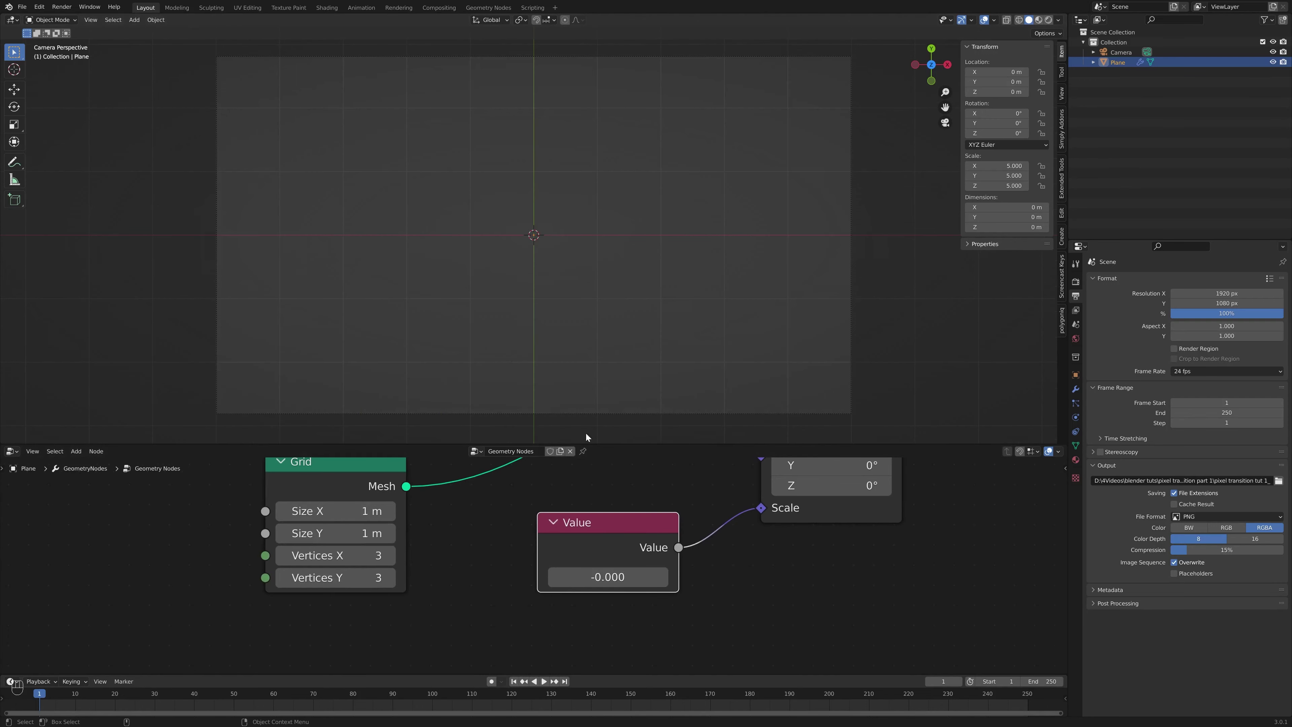
Try instance scales of 0.05, 0.06 and 0.07 in the Value node and check the gaps between the squares
click(662, 575)
middle_drag(593, 320, 618, 257)
double_click(668, 583)
text(.05)
key(Return)
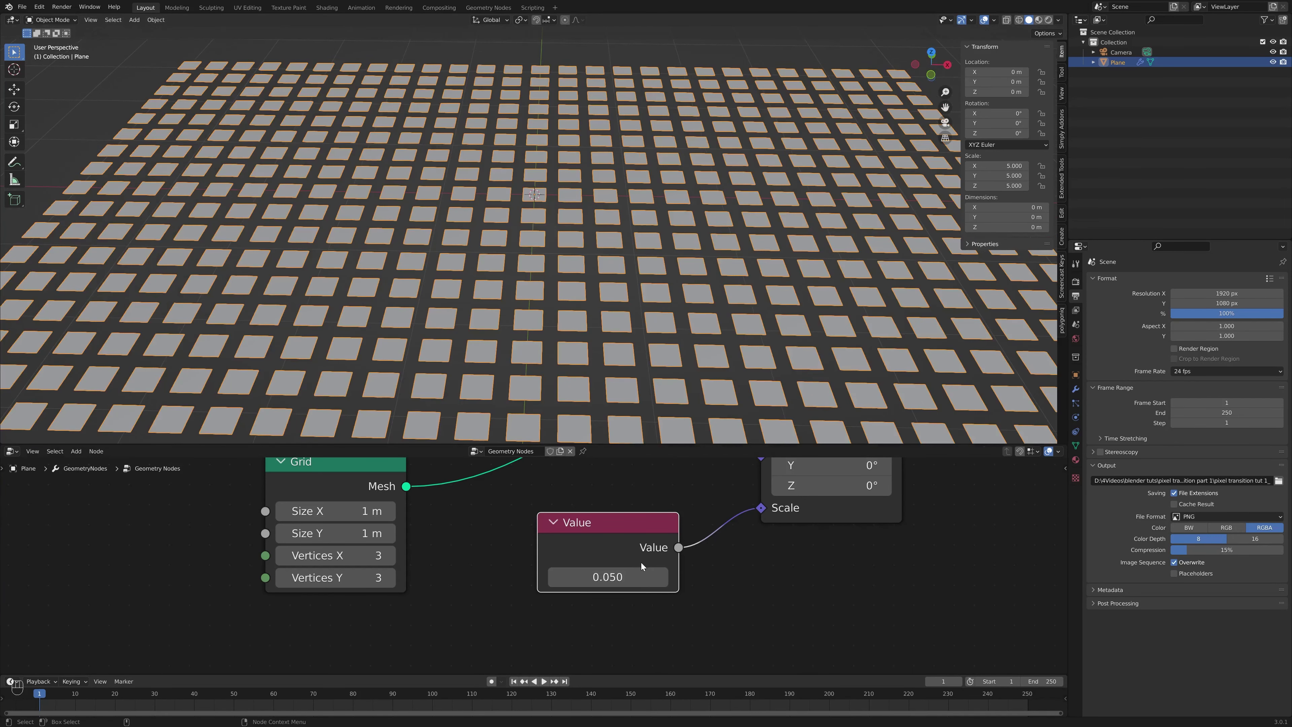
double_click(634, 573)
text(.06)
key(Return)
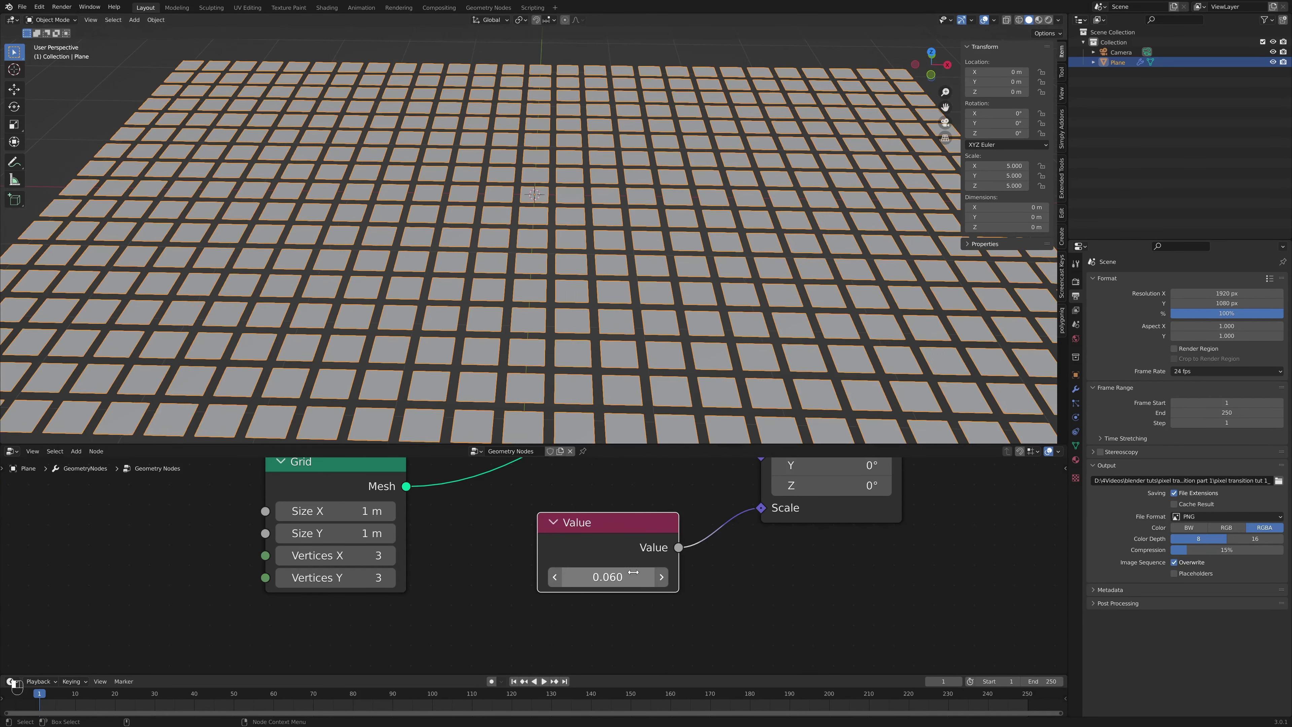
double_click(633, 572)
text(.07)
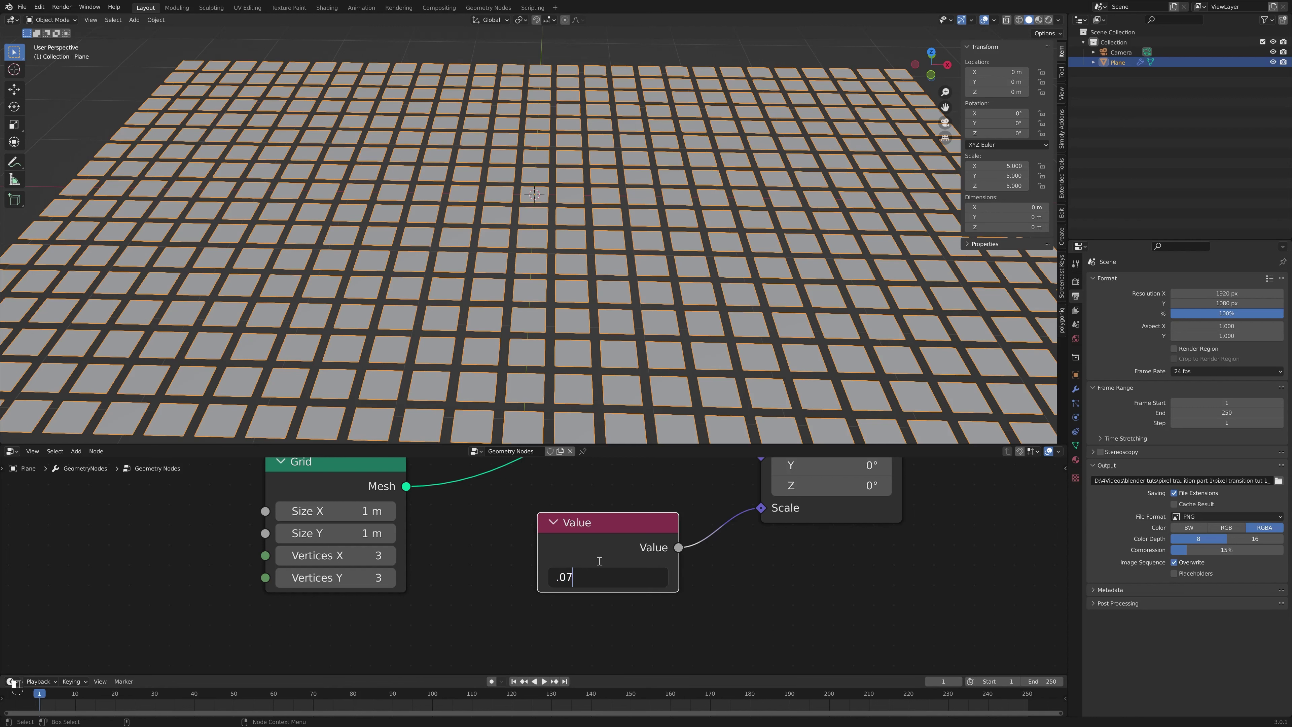
key(Return)
middle_drag(547, 273, 572, 300)
scroll(578, 261, up, 4)
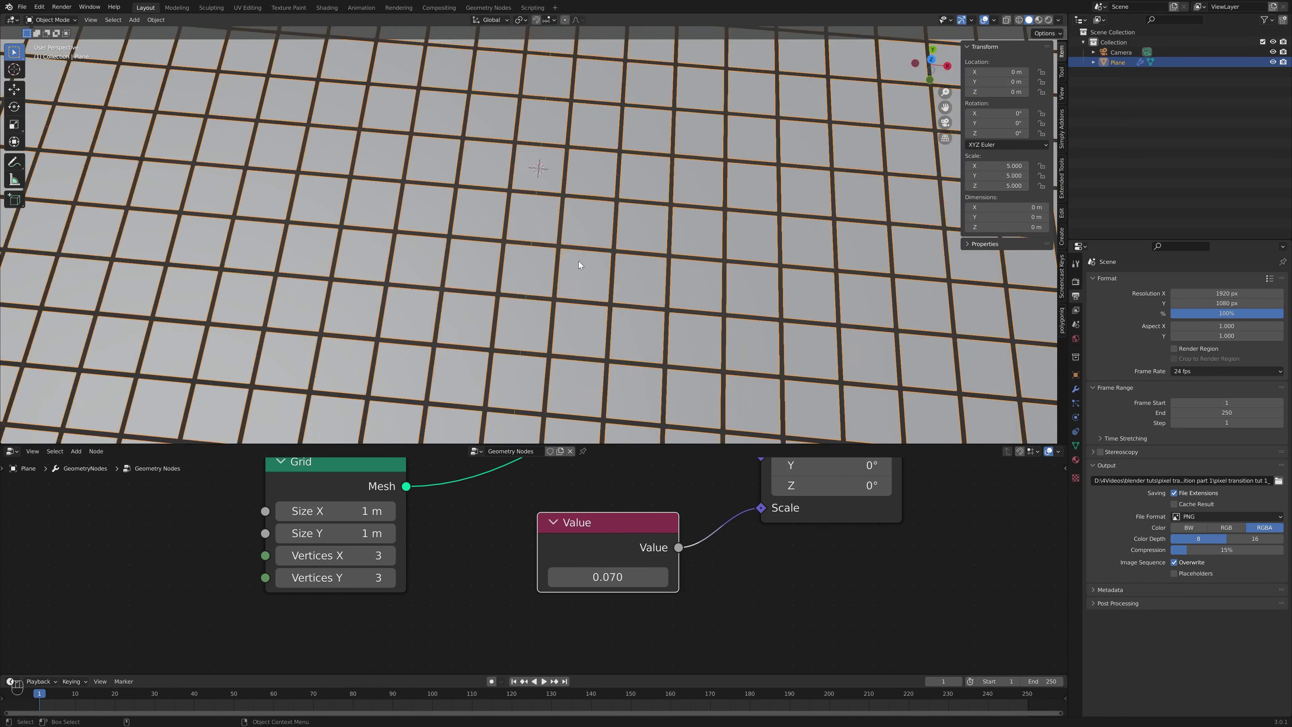
Try instance scales of 0.08, 0.075 and 0.078 in the Value node to close the gaps between the squares
double_click(616, 576)
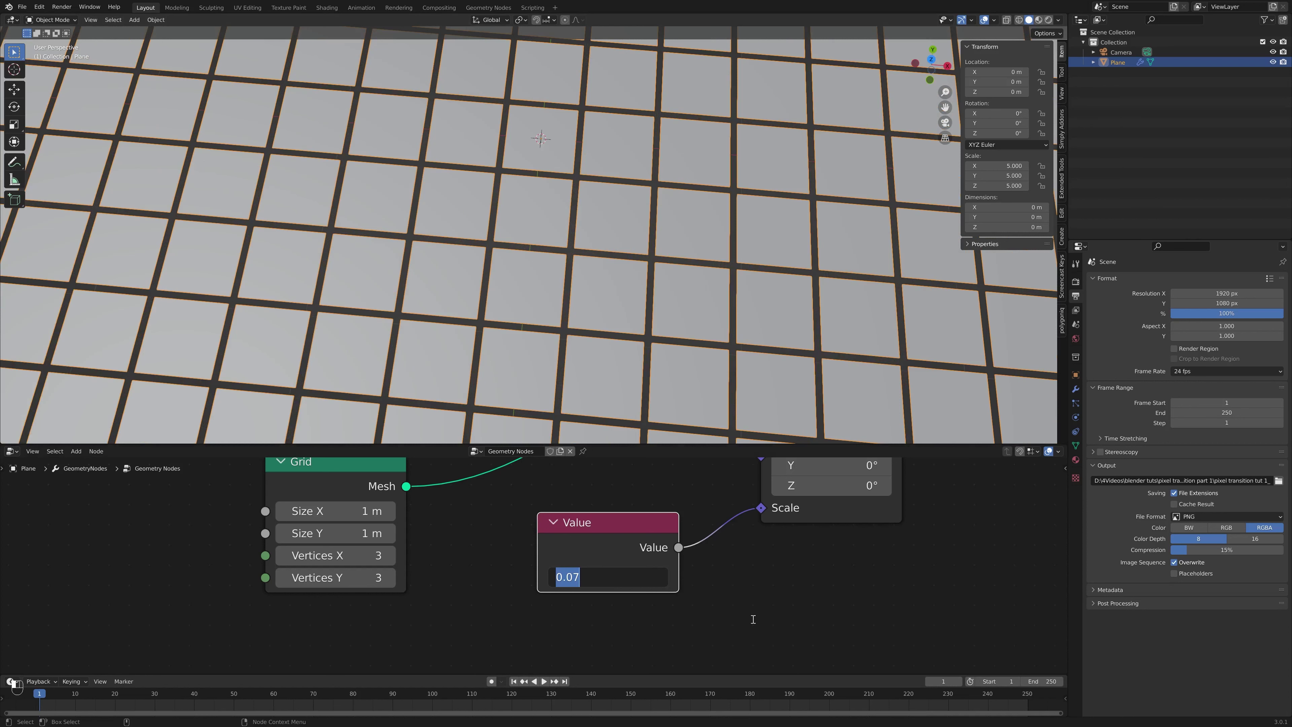
text(.08)
key(Return)
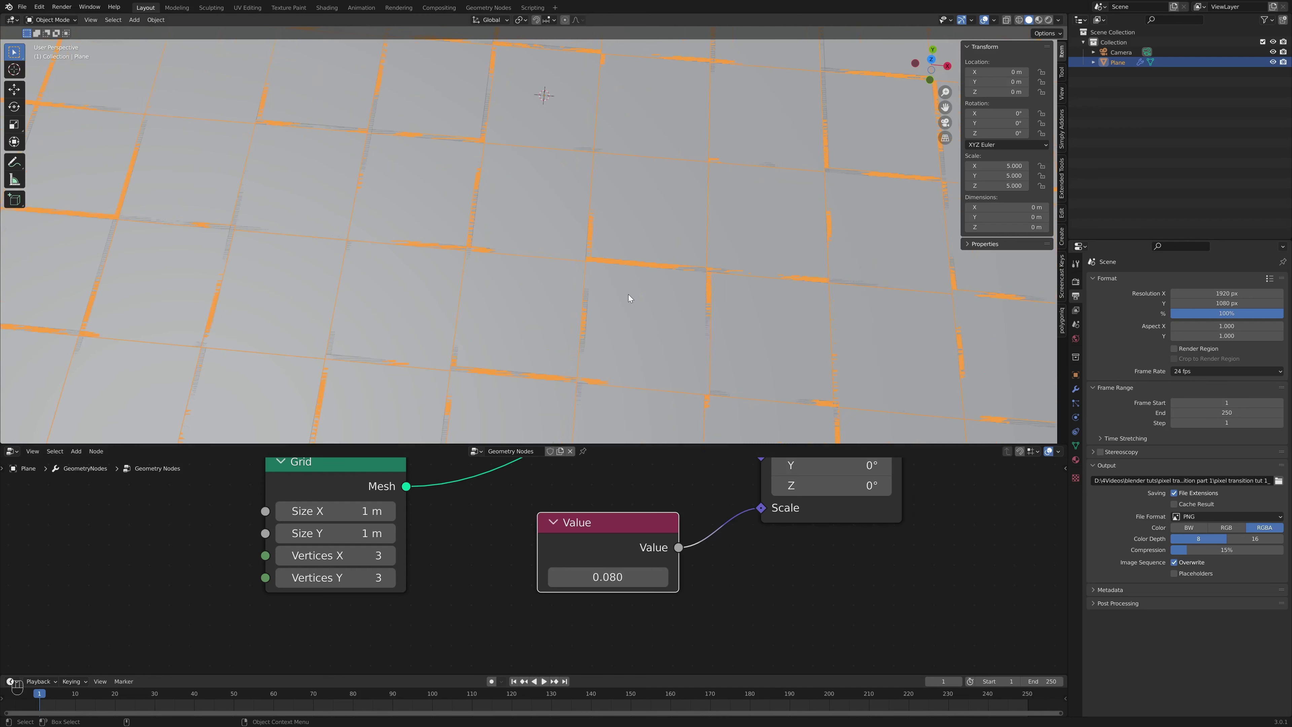
double_click(612, 575)
text(.075)
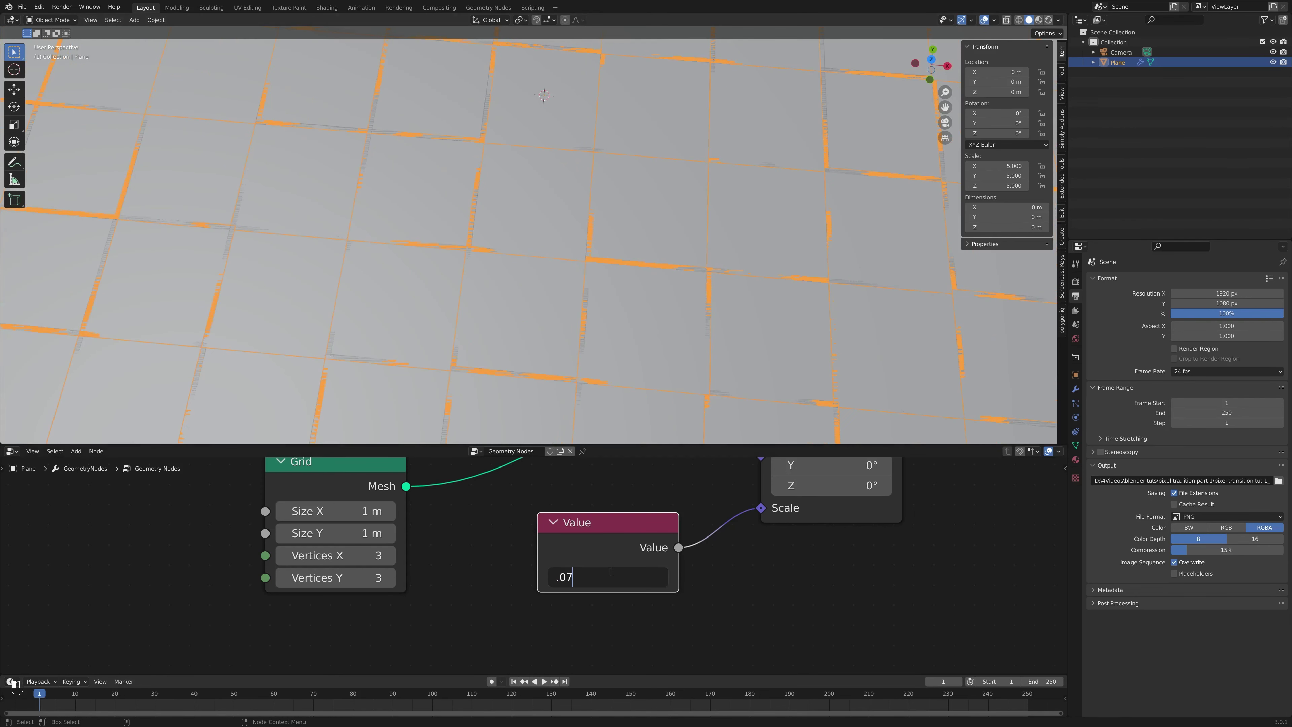
key(Return)
double_click(609, 573)
text(.075)
key(BackSpace)
text(8)
key(Return)
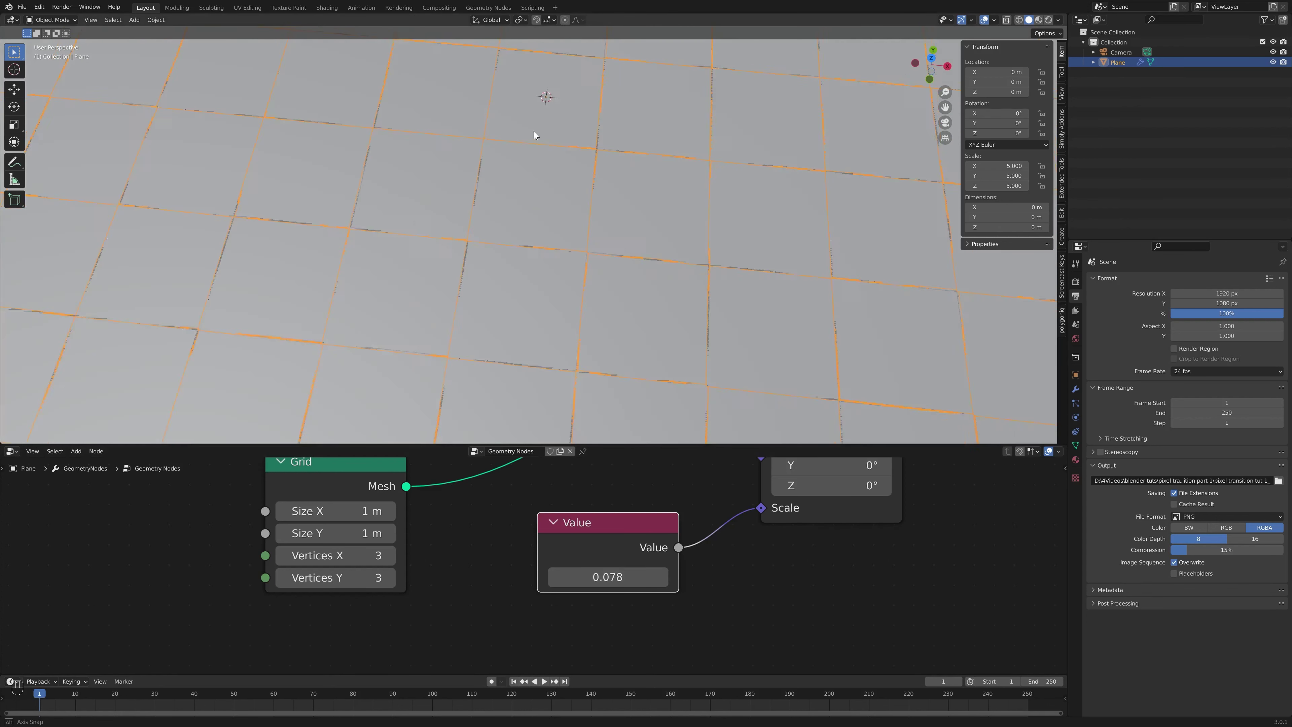
Set the Value node to 0.077 and check the grid squares from a low angle
middle_drag(533, 136, 548, 119)
click(631, 579)
key(BackSpace)
text(.077)
key(Return)
middle_drag(583, 357, 575, 311)
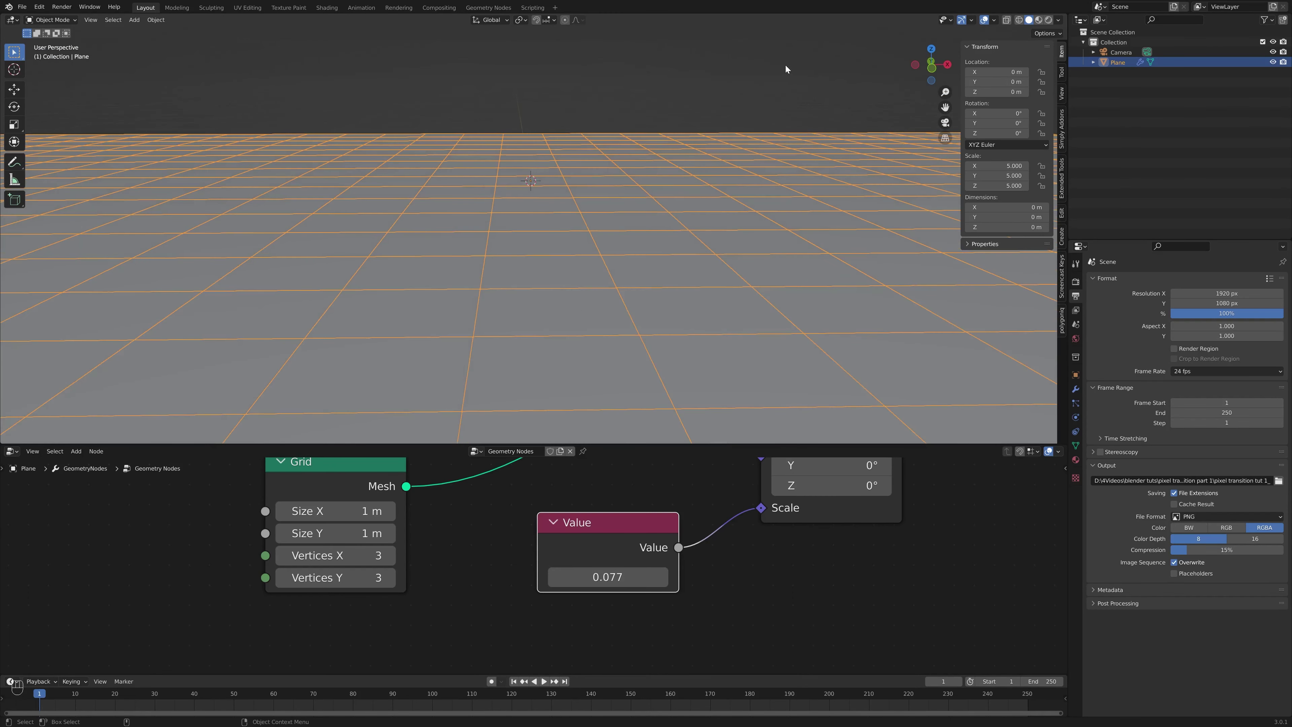
Inspect the instanced squares from several angles and distances for gaps, ending in the camera view
click(794, 54)
middle_drag(621, 219, 612, 337)
scroll(611, 325, down, 6)
middle_drag(606, 274, 609, 239)
scroll(609, 239, down, 6)
mouse_move(609, 239)
middle_down()
mouse_move(621, 244)
mouse_move(600, 226)
middle_up()
scroll(599, 226, up, 10)
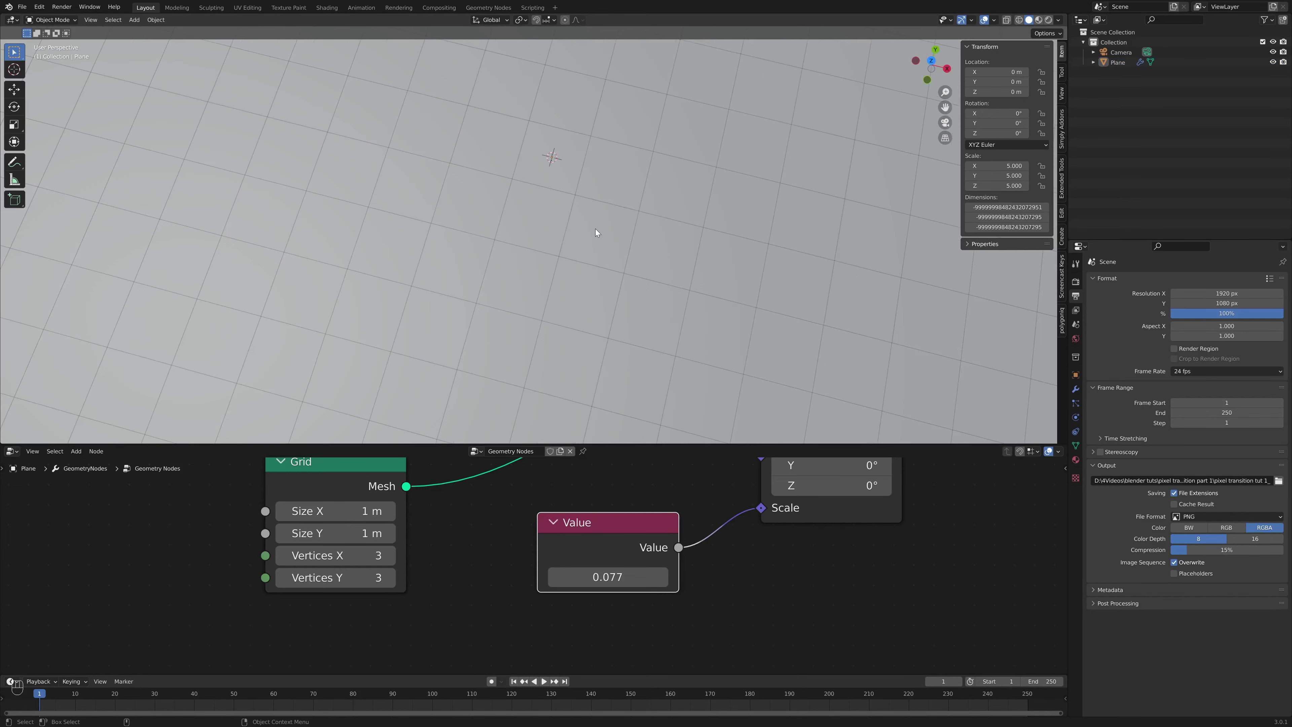
middle_drag(636, 279, 741, 250)
scroll(708, 236, down, 4)
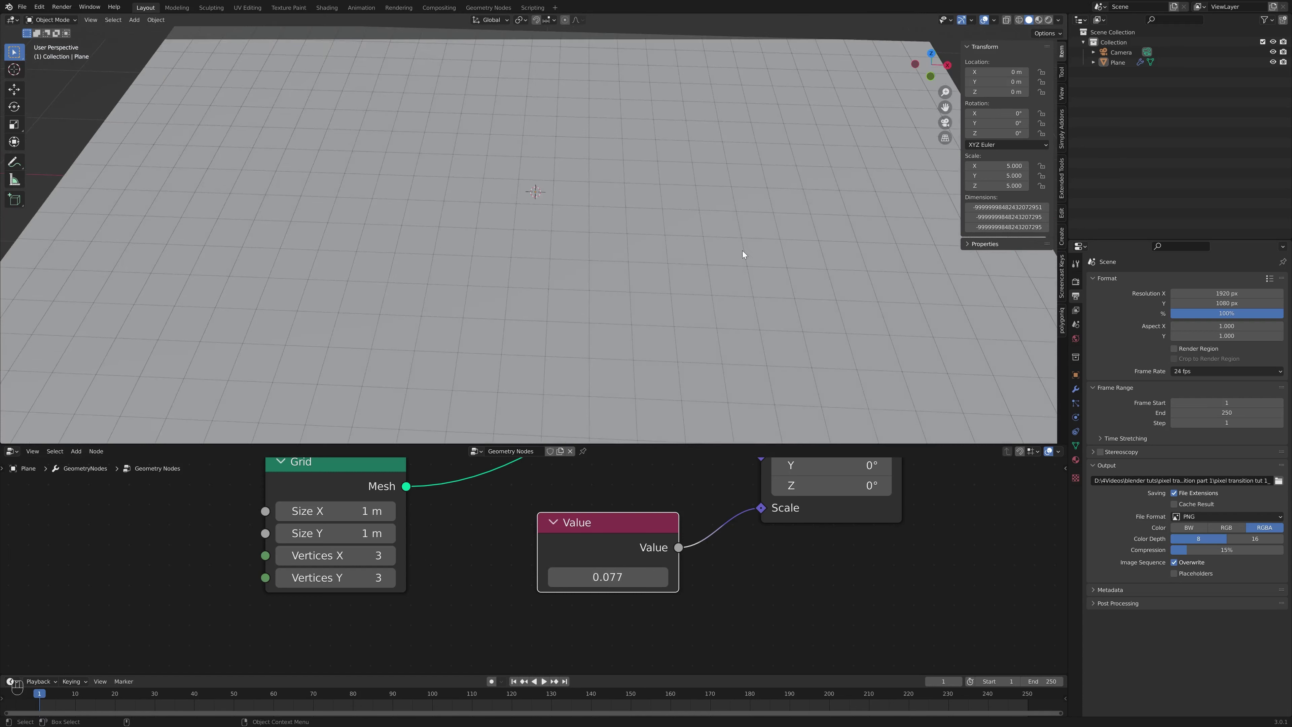
click(944, 122)
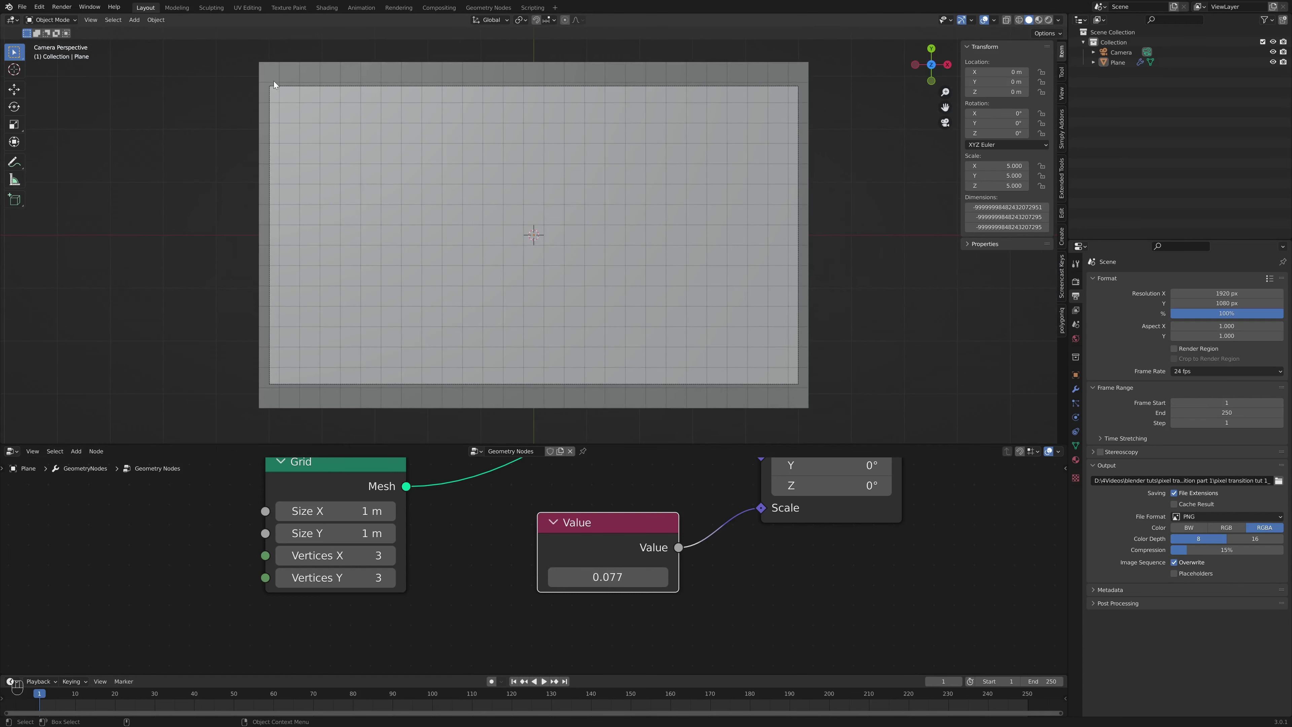
Hide the plane's geometry nodes modifier in the viewport and open the plane's mesh for editing
click(293, 66)
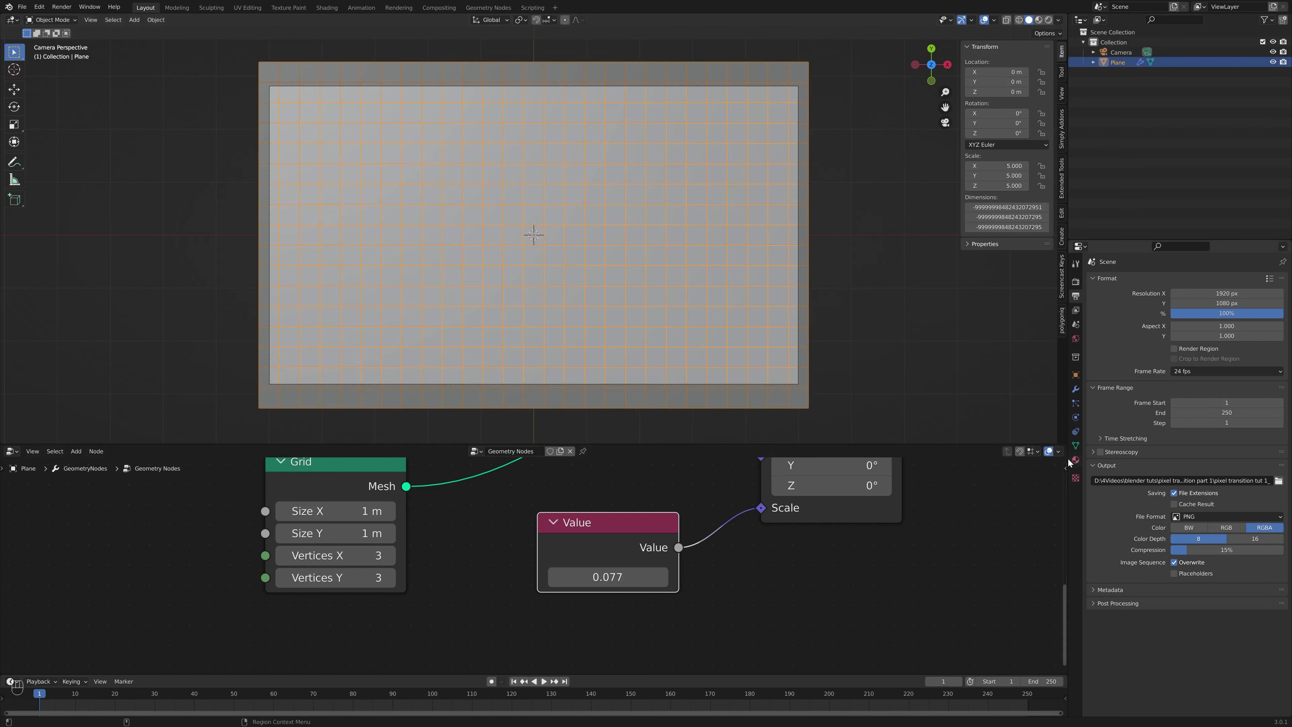
click(1075, 389)
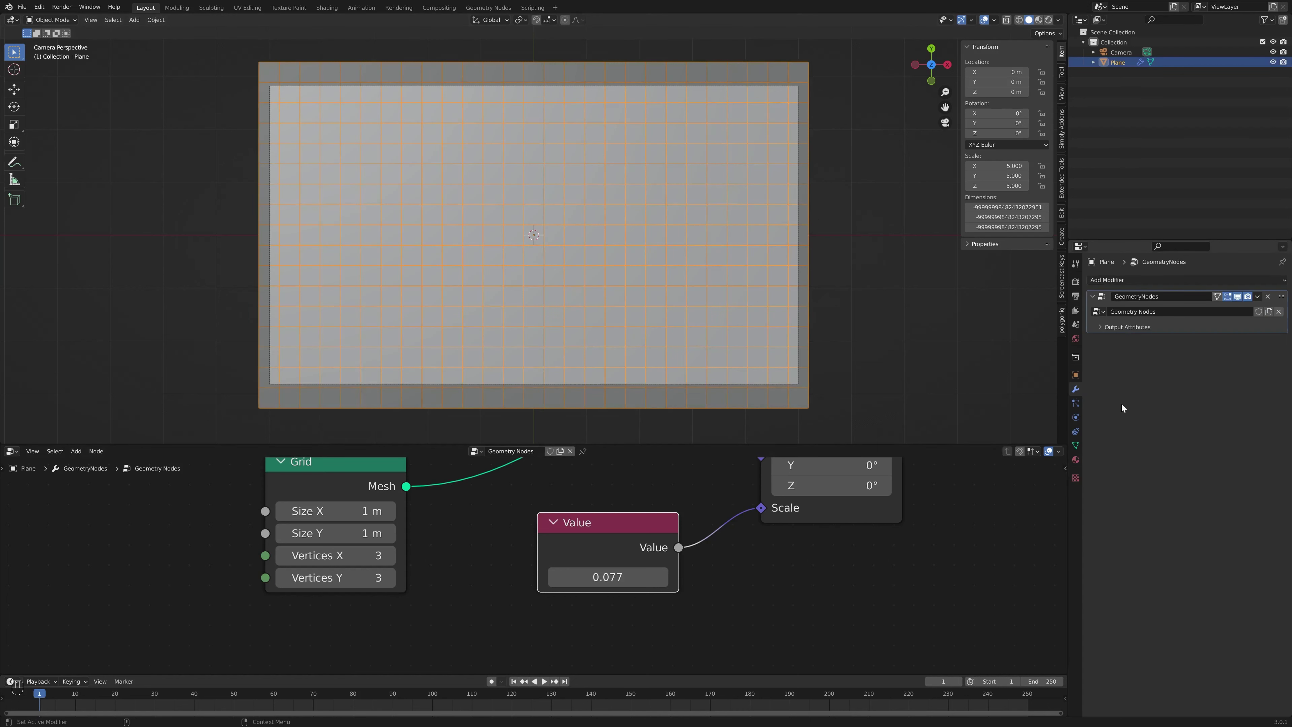
click(1241, 298)
key(Tab)
Delete the plane's outermost upper and lower rows of vertices, and show the geometry nodes modifier in the viewport again
drag(243, 60, 830, 75)
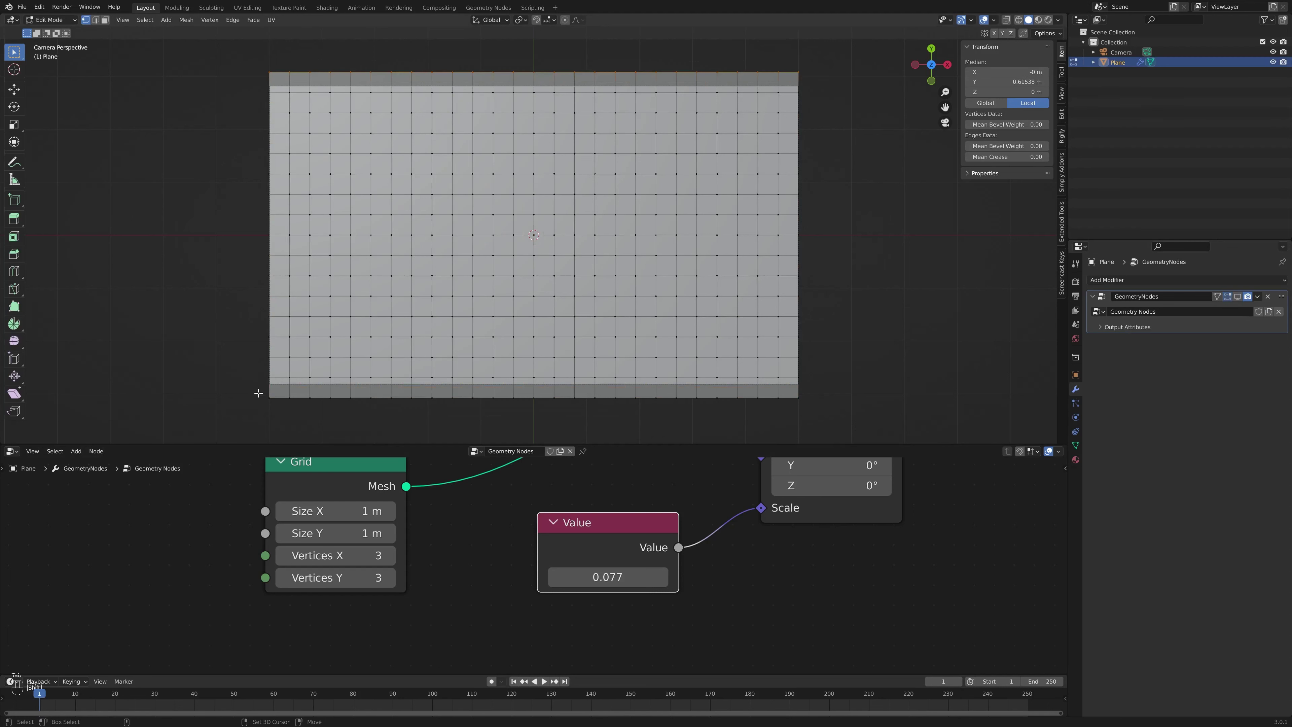
shift+drag(259, 391, 1021, 428)
key(x)
click(613, 283)
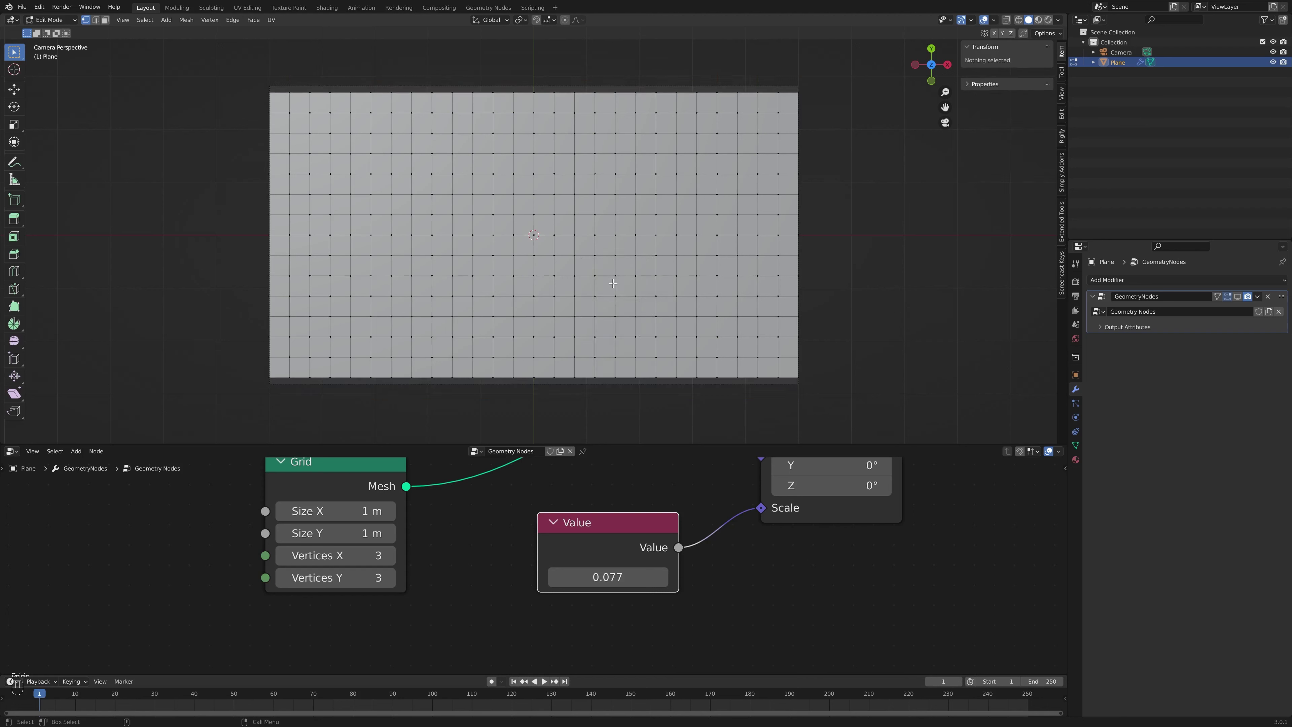
key(Tab)
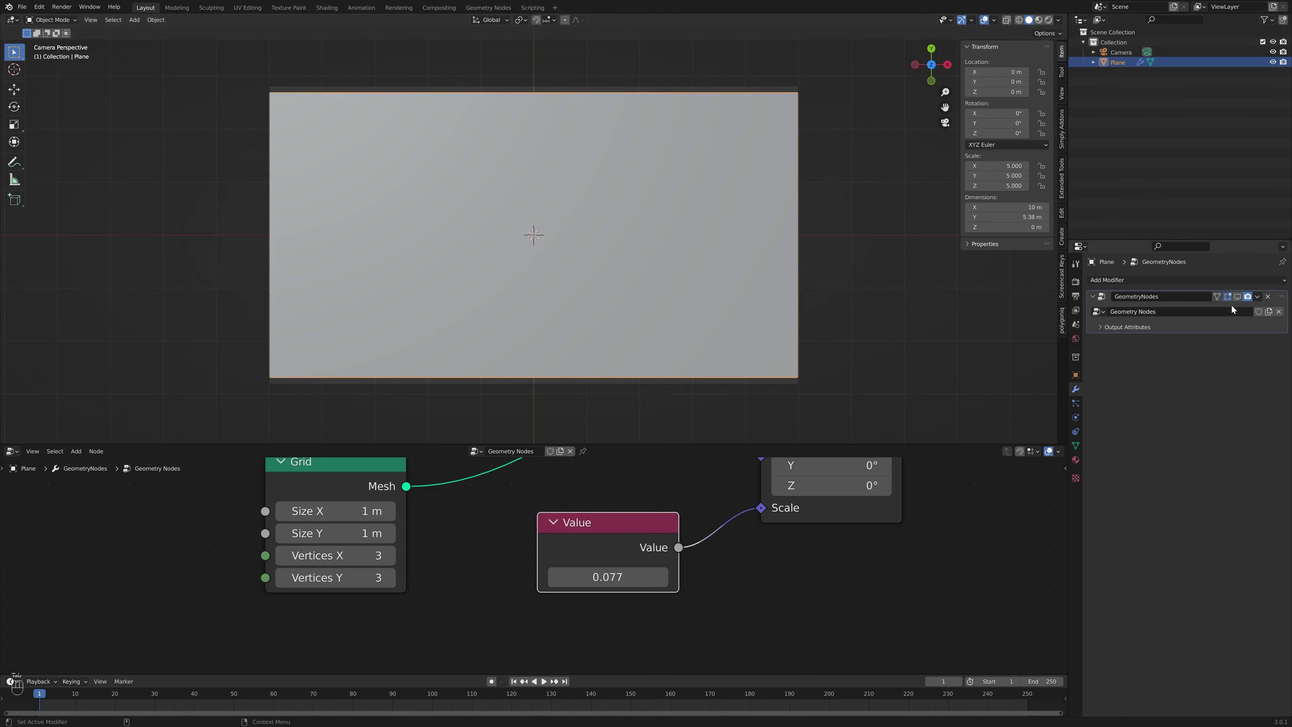
click(1237, 296)
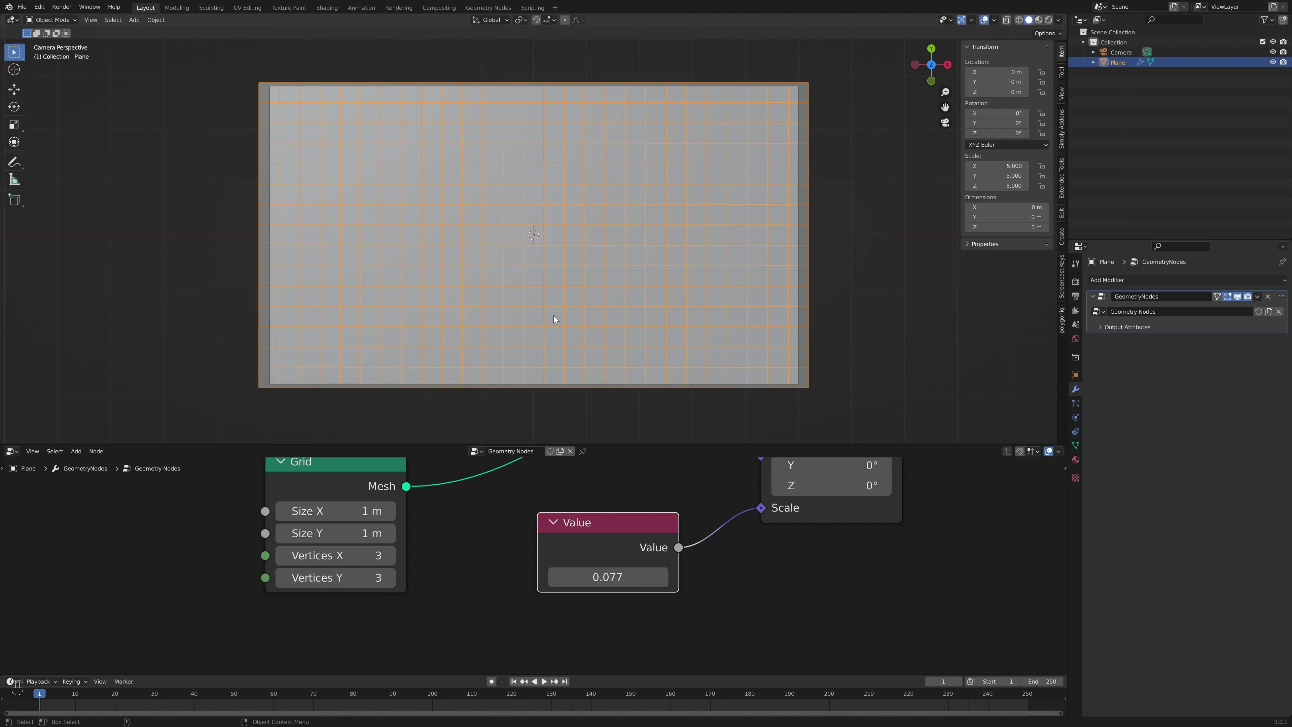
Rearrange the geometry nodes to leave a wide gap between Group Input and Instance on Points, with Grid below
scroll(512, 619, down, 5)
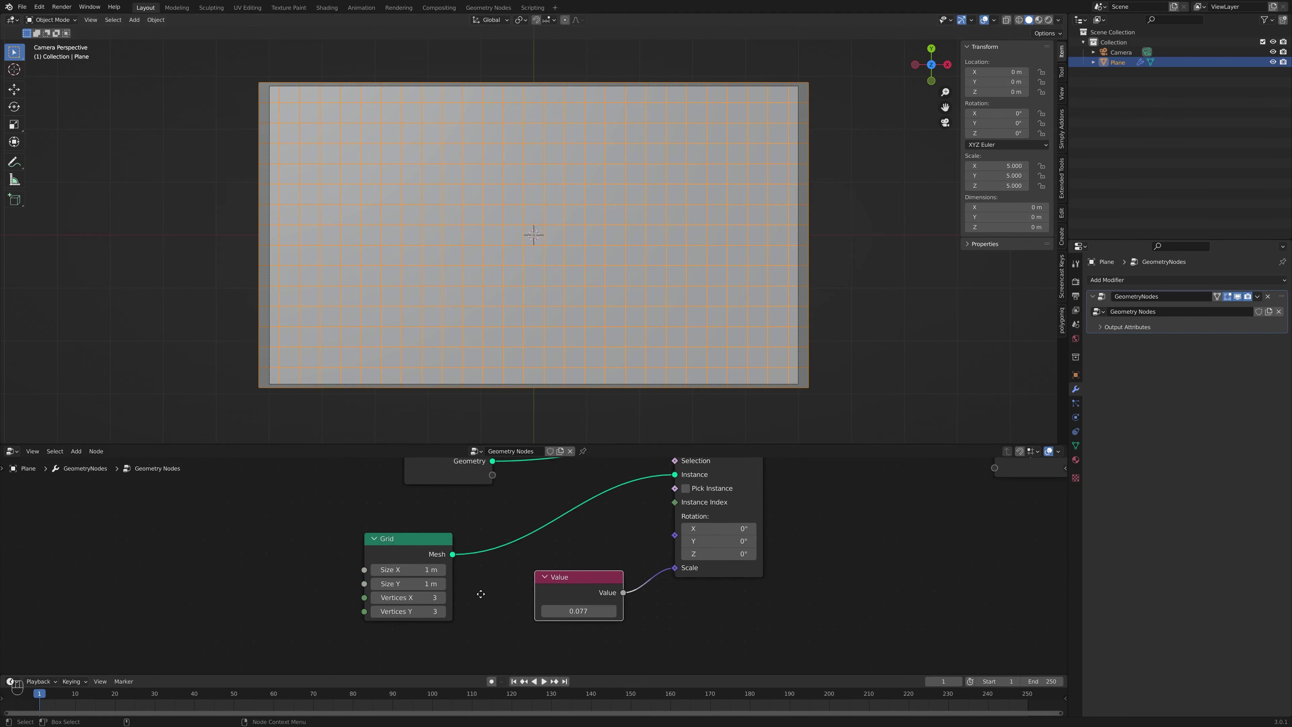
drag(481, 500, 270, 501)
drag(467, 553, 582, 566)
drag(645, 488, 678, 480)
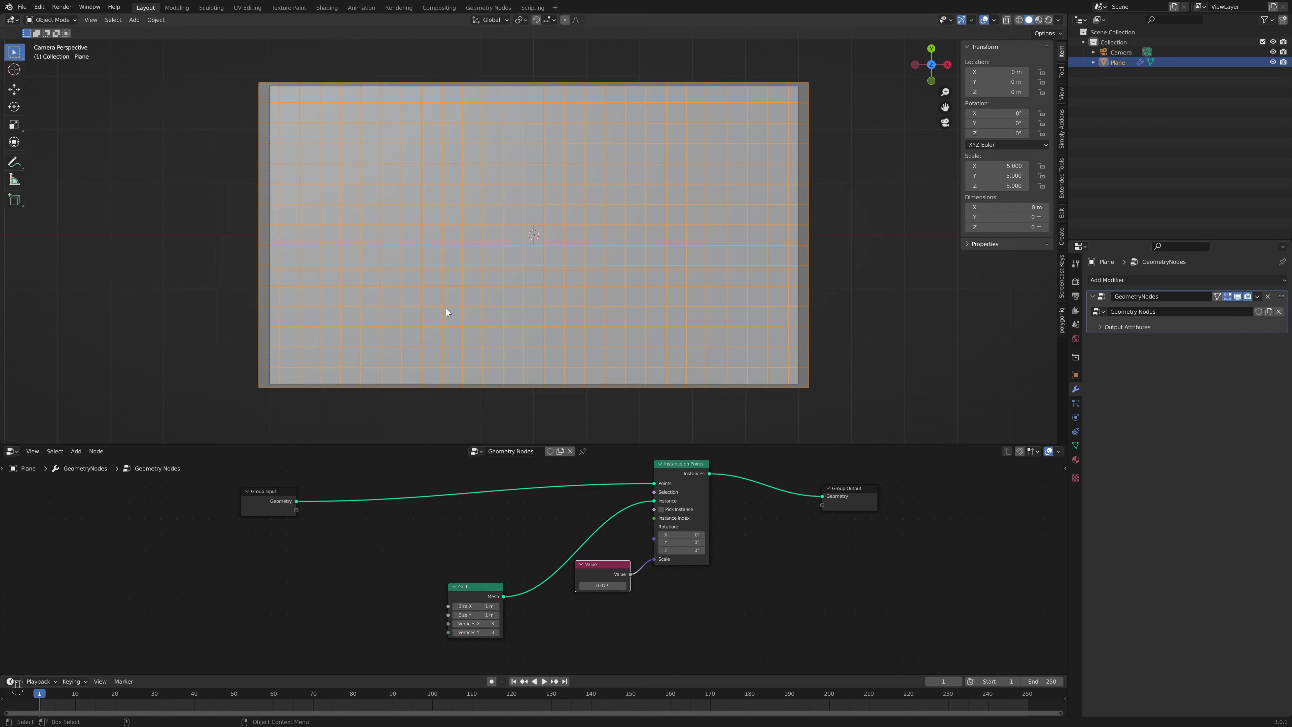
shift+middle_drag(655, 276, 693, 277)
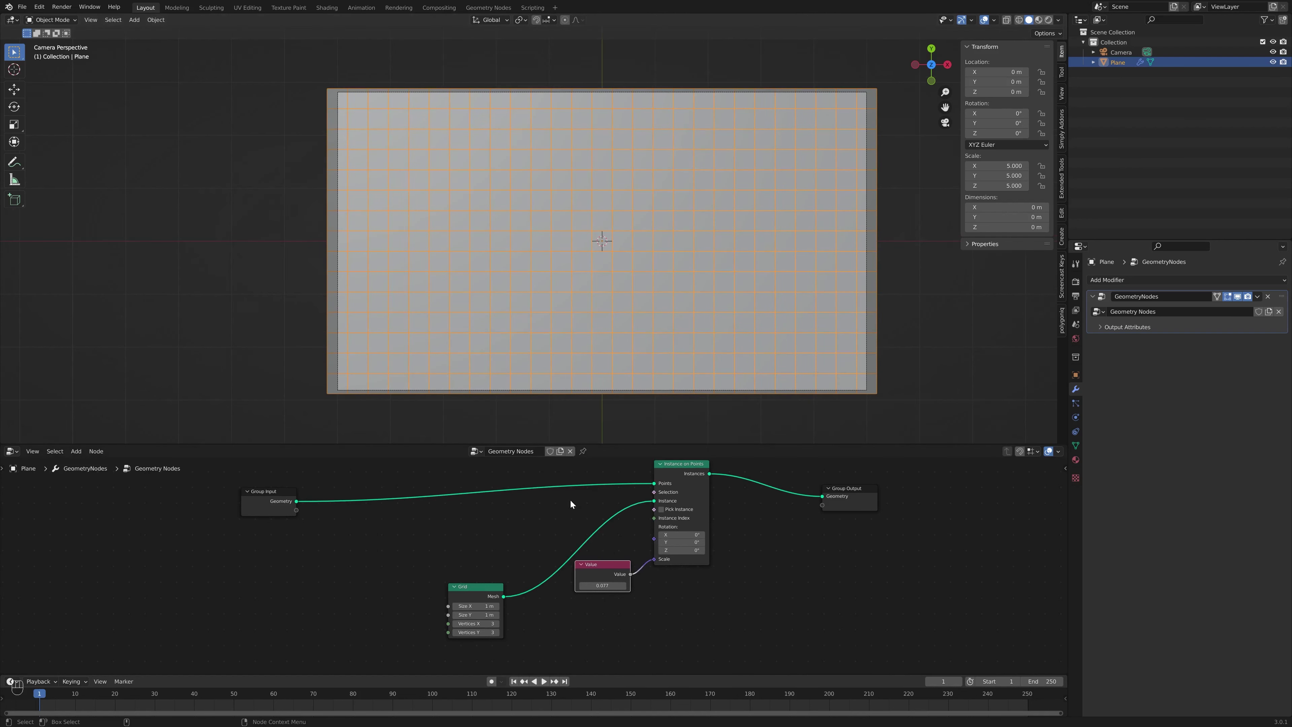
drag(468, 595, 519, 563)
middle_drag(407, 545, 418, 618)
drag(273, 571, 293, 562)
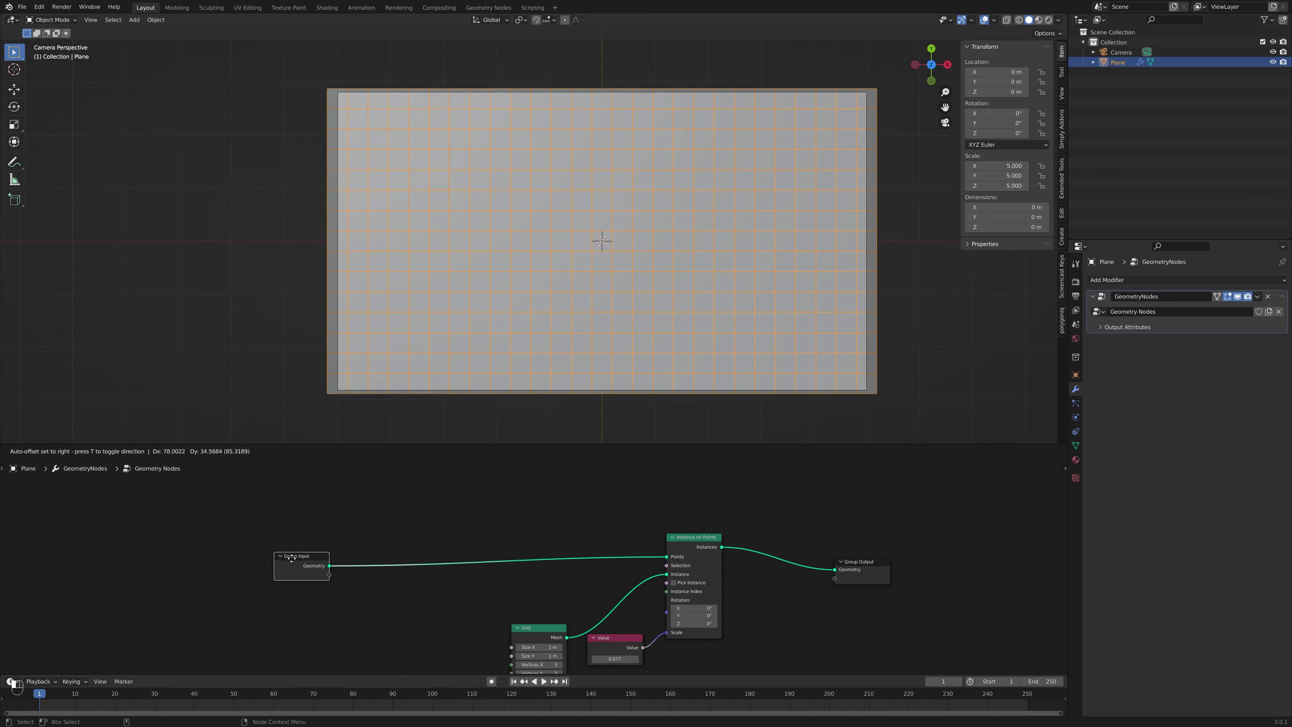
scroll(476, 608, up, 1)
scroll(472, 602, up, 1)
middle_drag(467, 593, 486, 593)
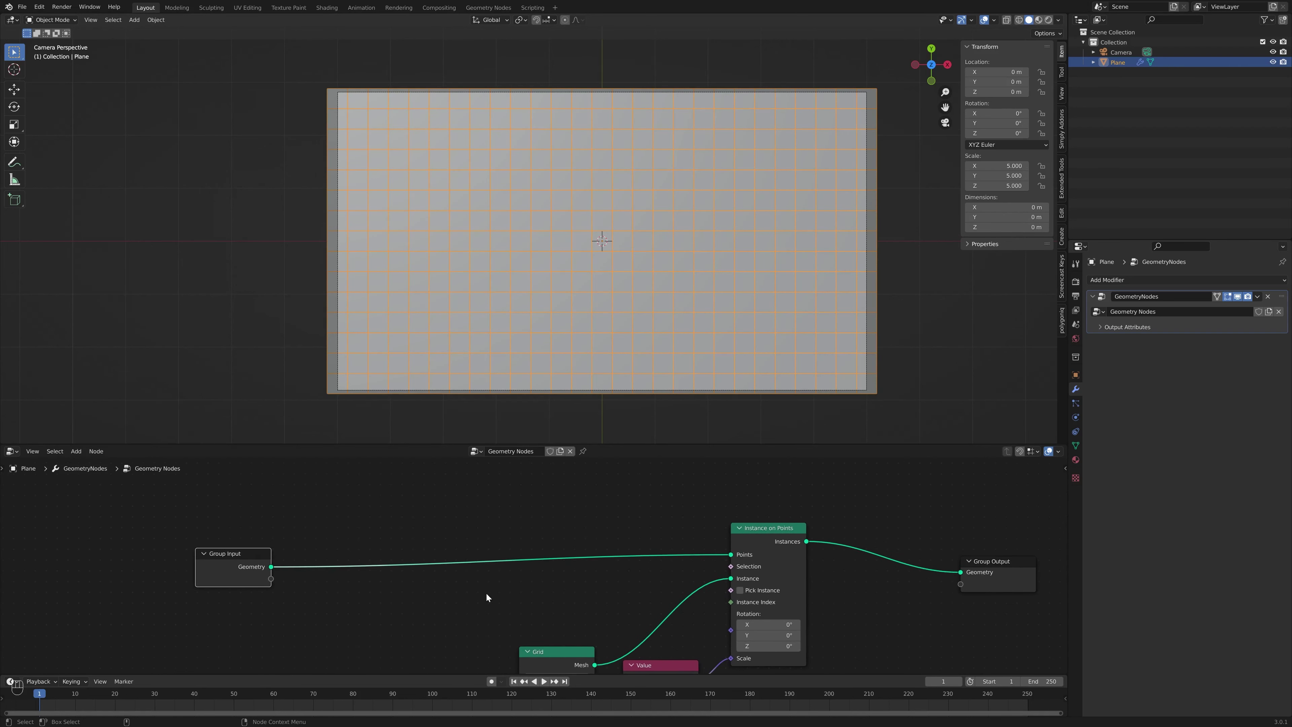
Add a Capture Attribute node on the link between Group Input and Instance on Points
key(shift+a)
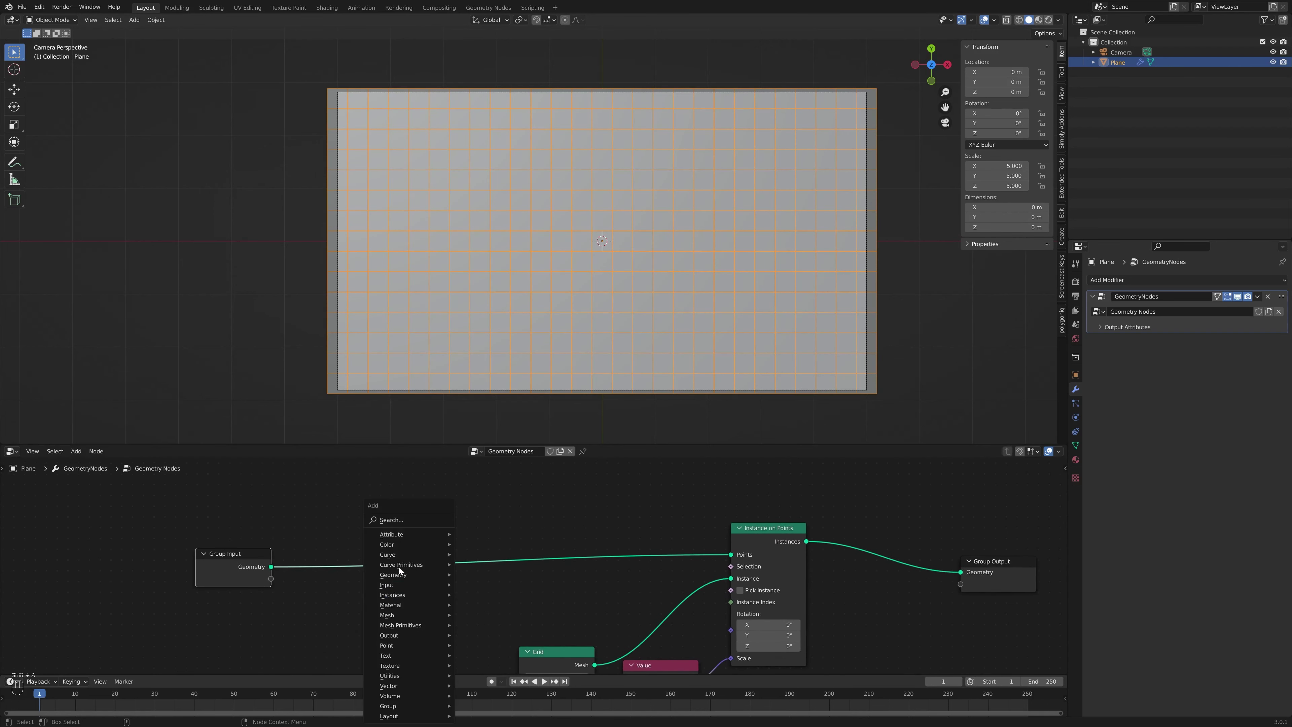
mouse_move(410, 541)
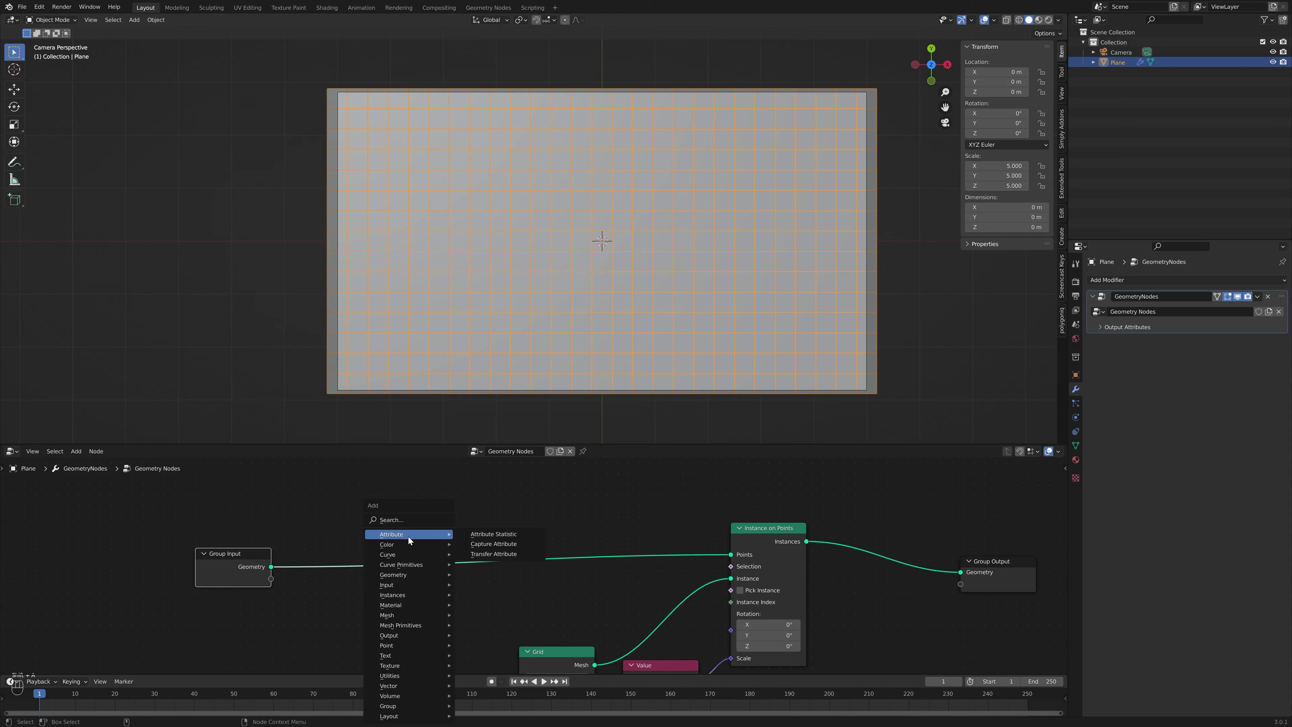
click(517, 545)
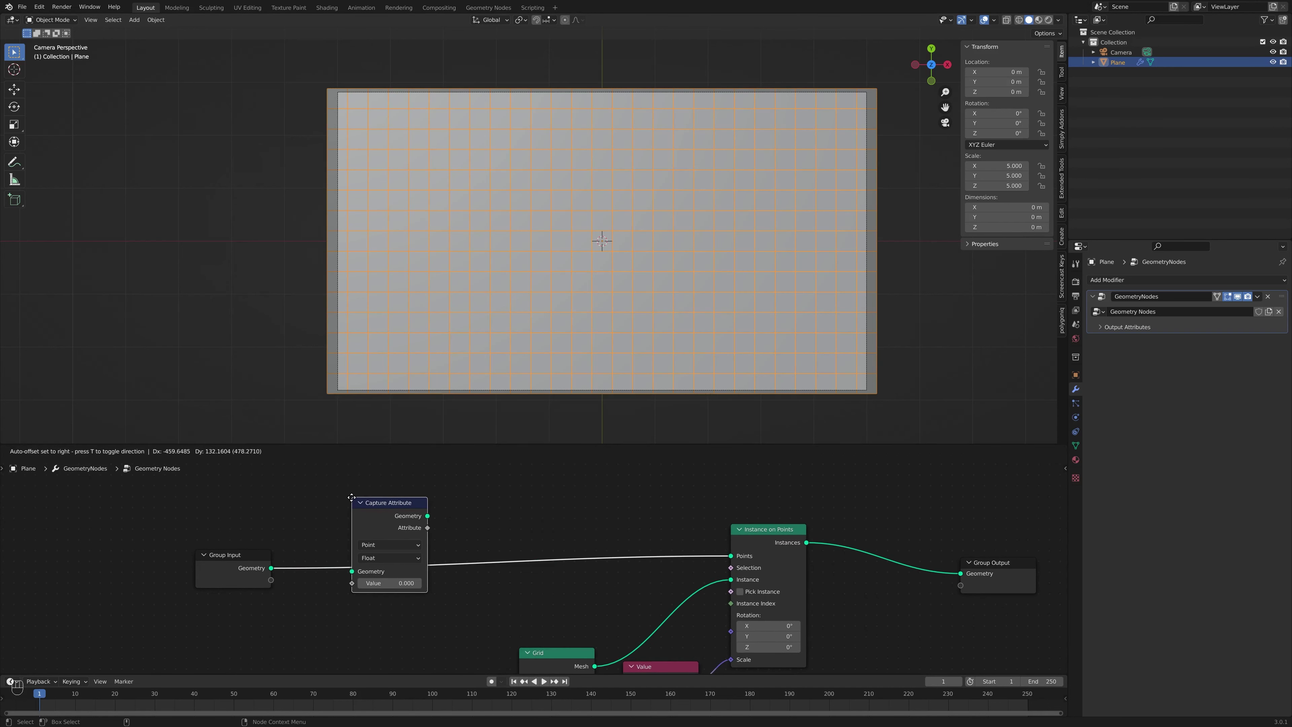
click(352, 496)
scroll(597, 558, up, 2)
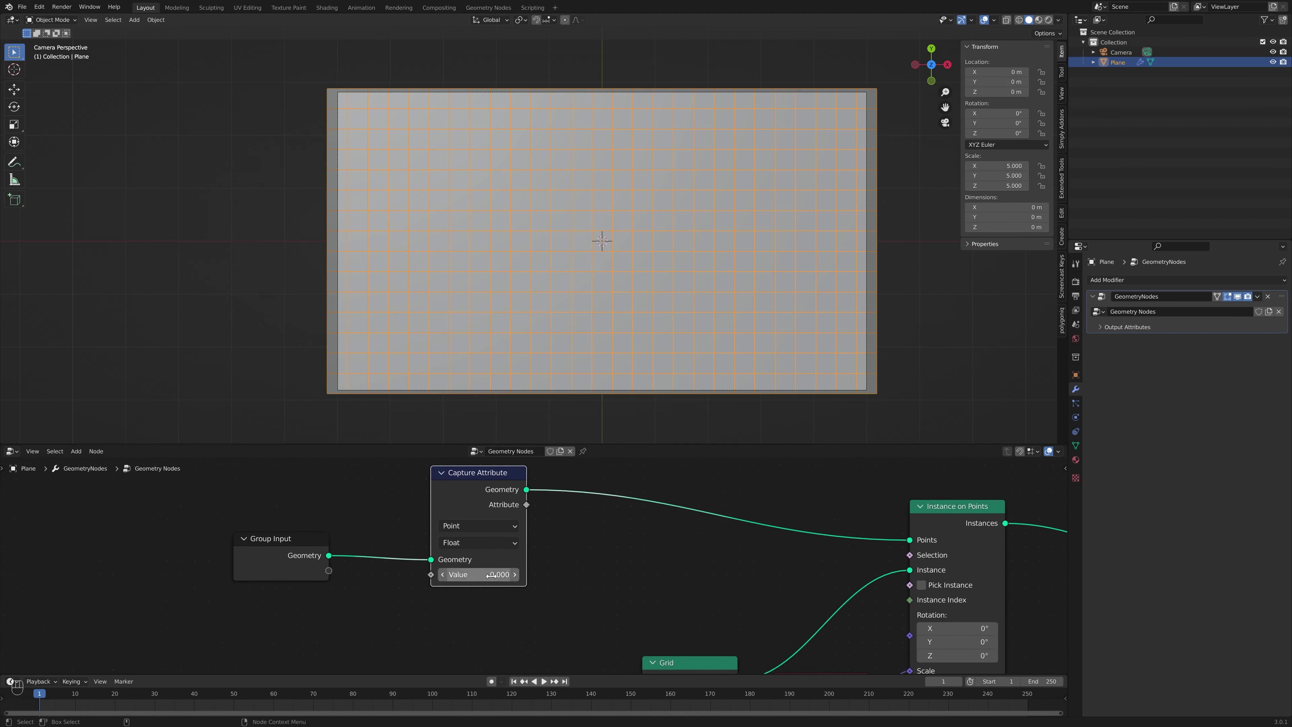
Add a Position node below Group Input and connect it to the Value input of Capture Attribute
key(shift+a)
mouse_move(351, 535)
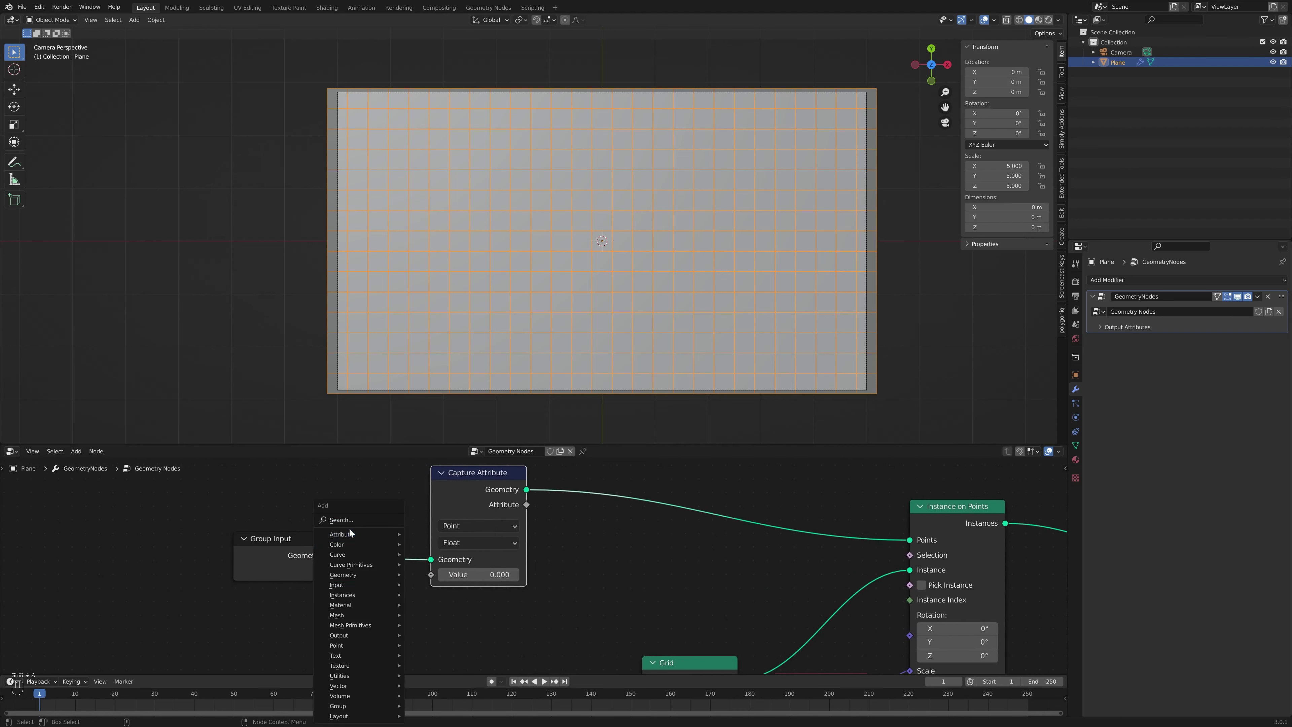
text(pos)
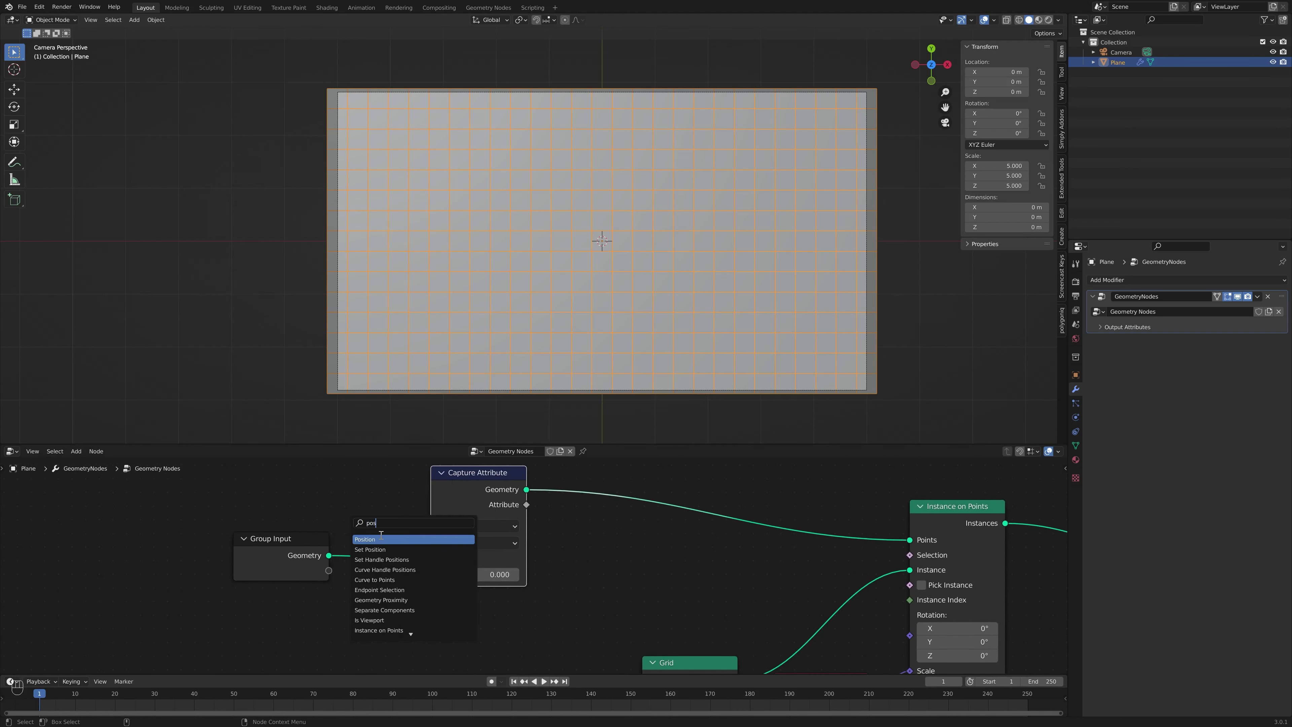
click(381, 538)
drag(333, 609, 430, 576)
click(472, 528)
click(478, 530)
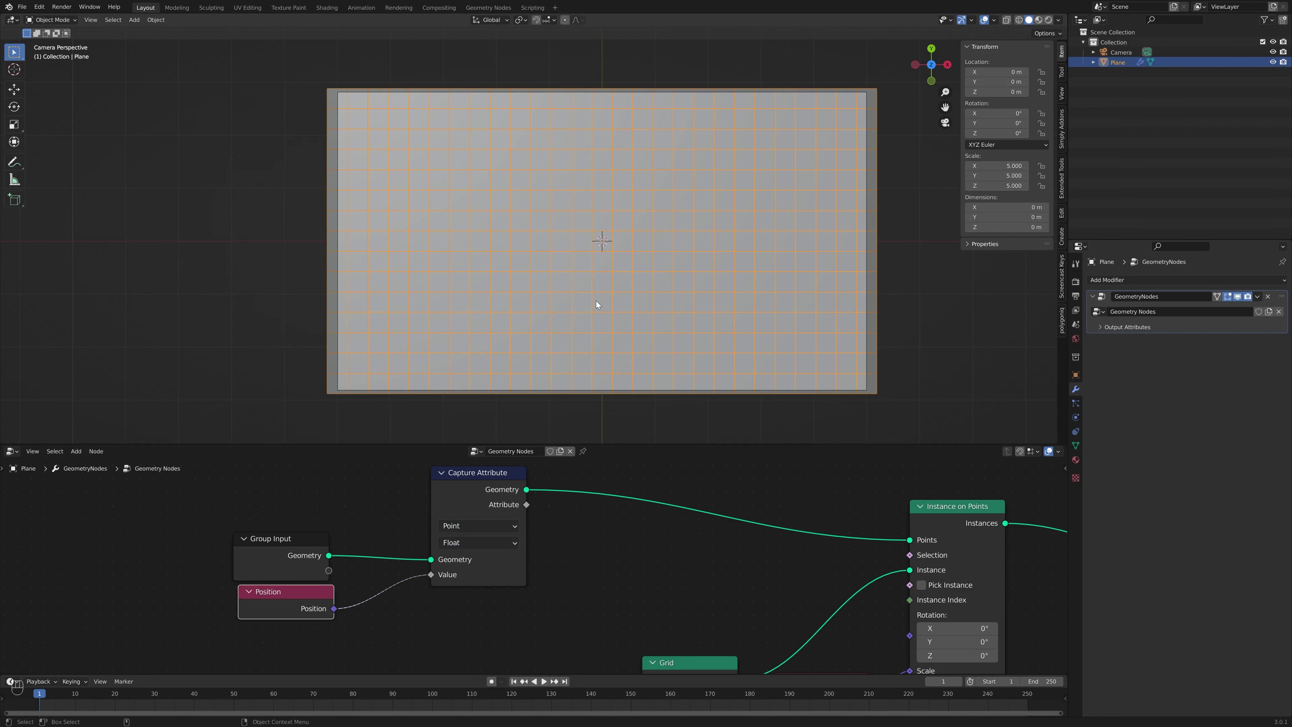
shift+middle_drag(472, 270, 484, 272)
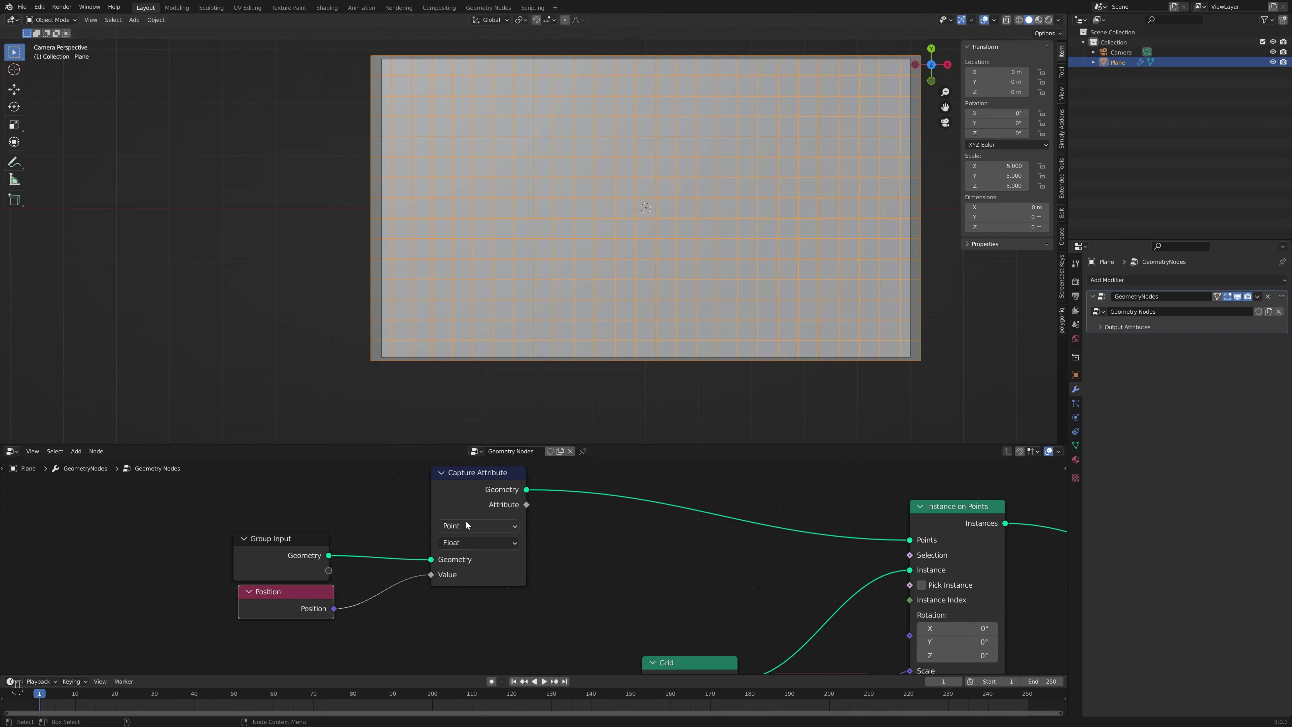
middle_drag(565, 554, 538, 570)
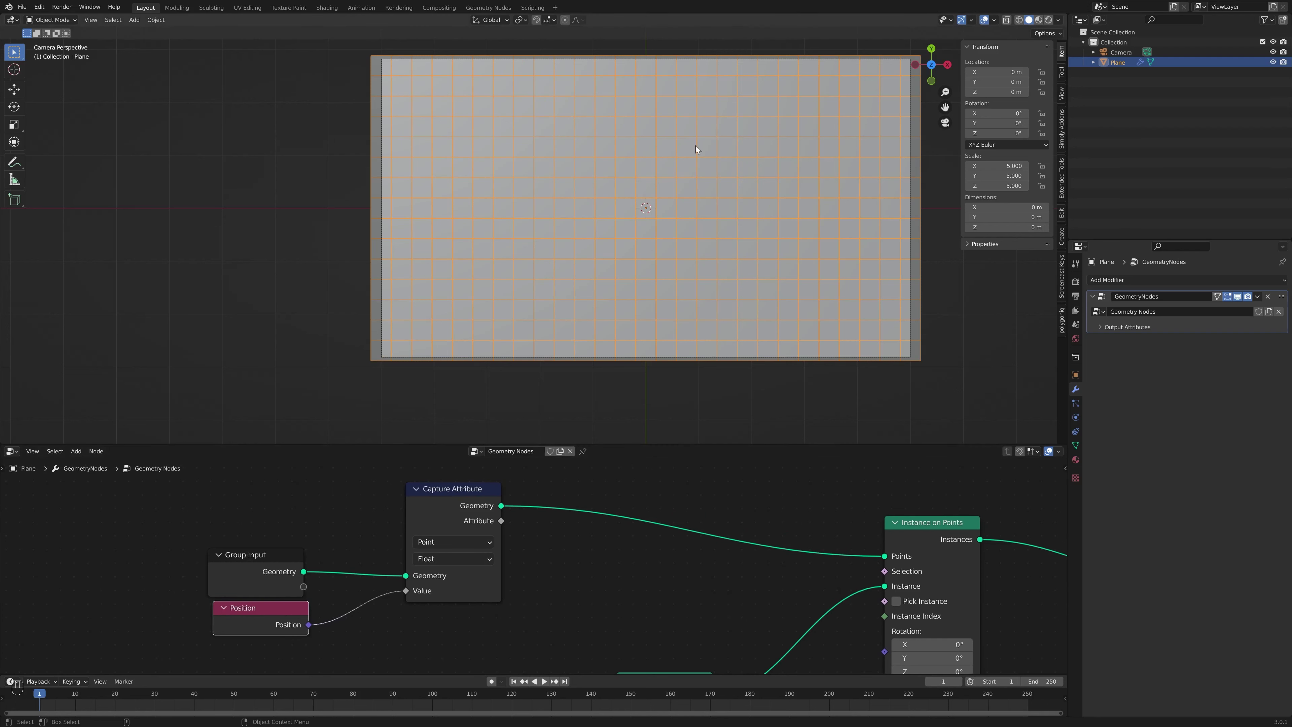
shift+middle_drag(670, 255, 615, 268)
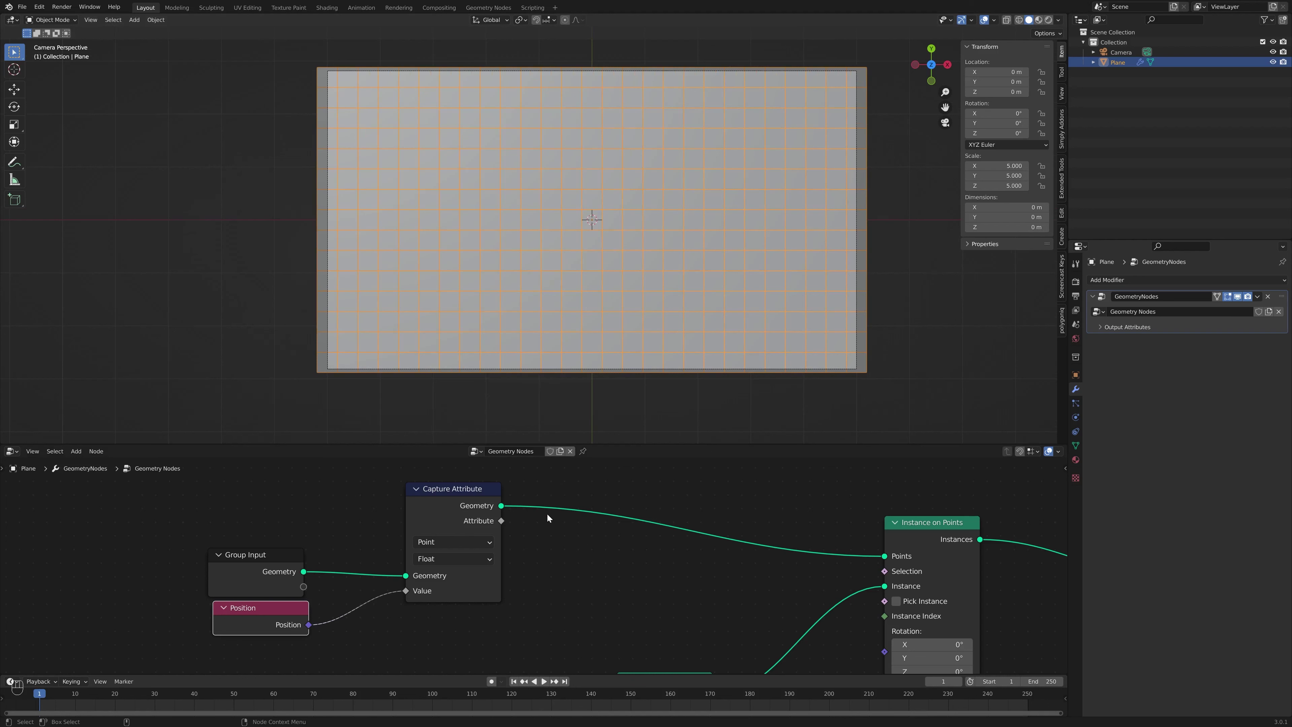
click(475, 557)
Add a Math node, undo its insertion into the geometry link, and place it above the link after Capture Attribute
middle_drag(616, 542, 501, 556)
scroll(513, 558, down, 2)
middle_drag(555, 489, 560, 510)
key(shift+a)
mouse_move(524, 543)
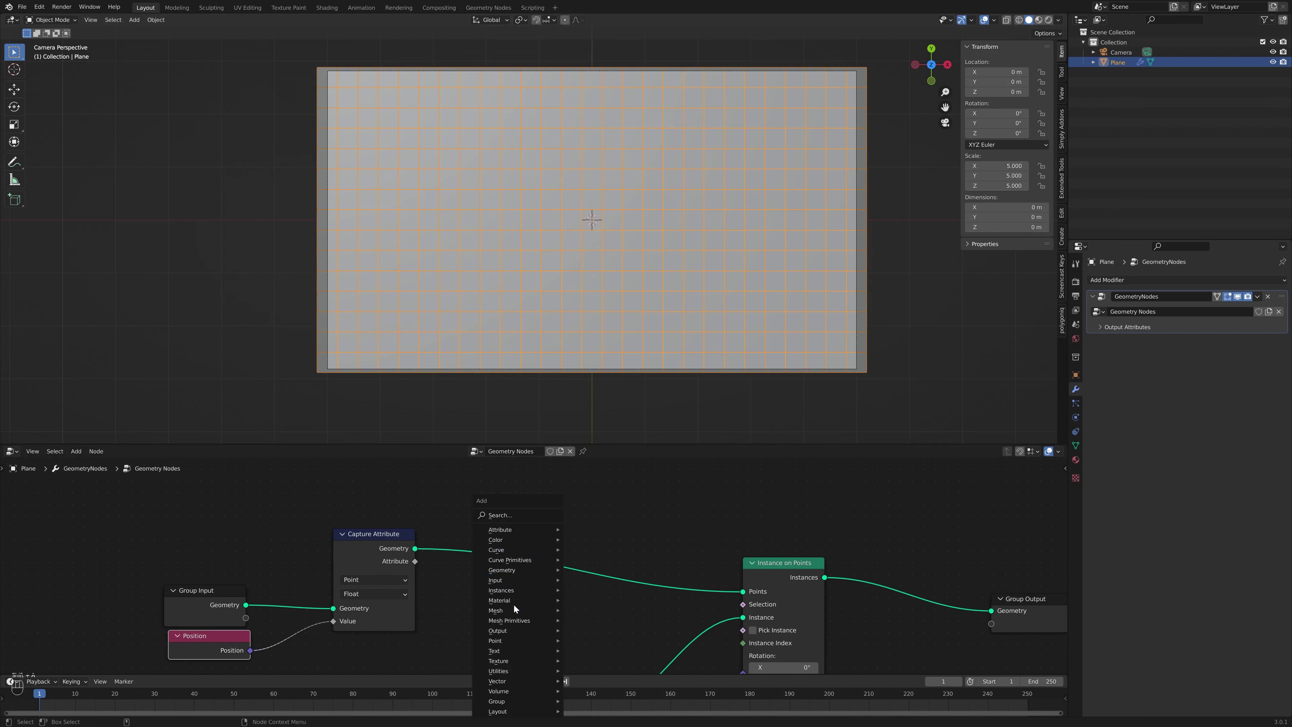
click(493, 516)
text(math)
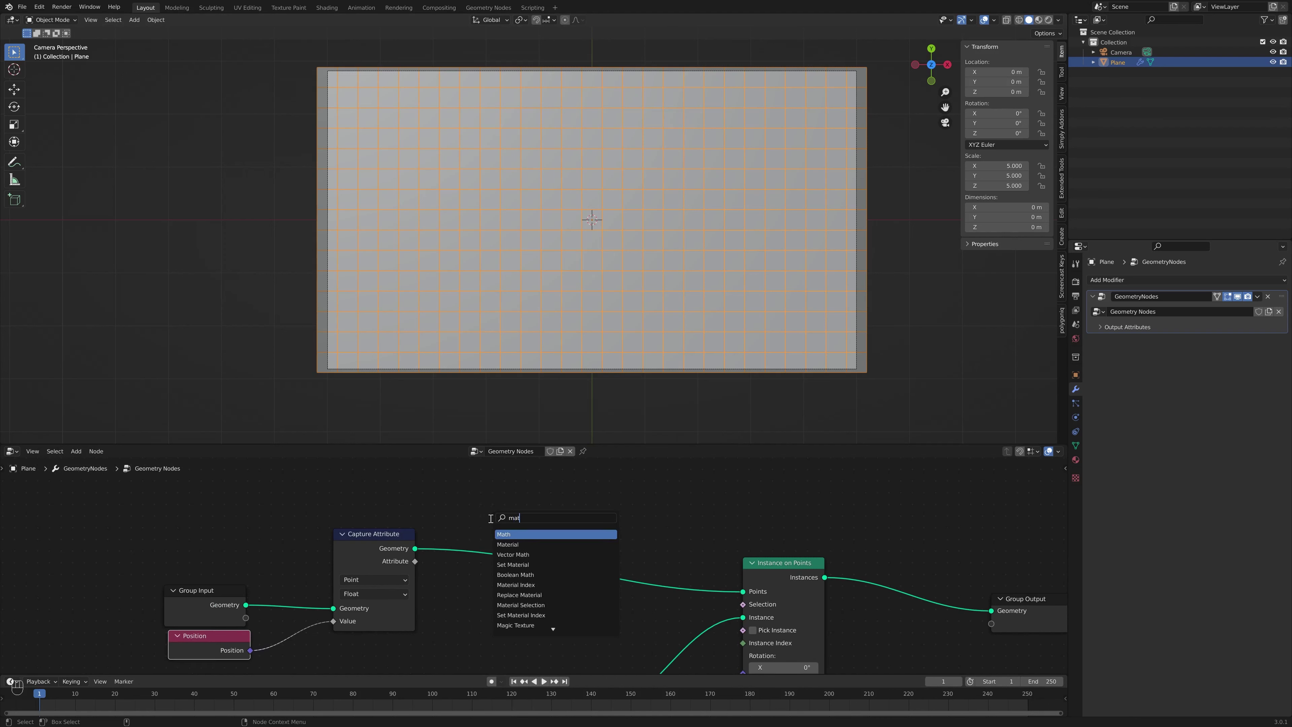
click(524, 534)
click(629, 515)
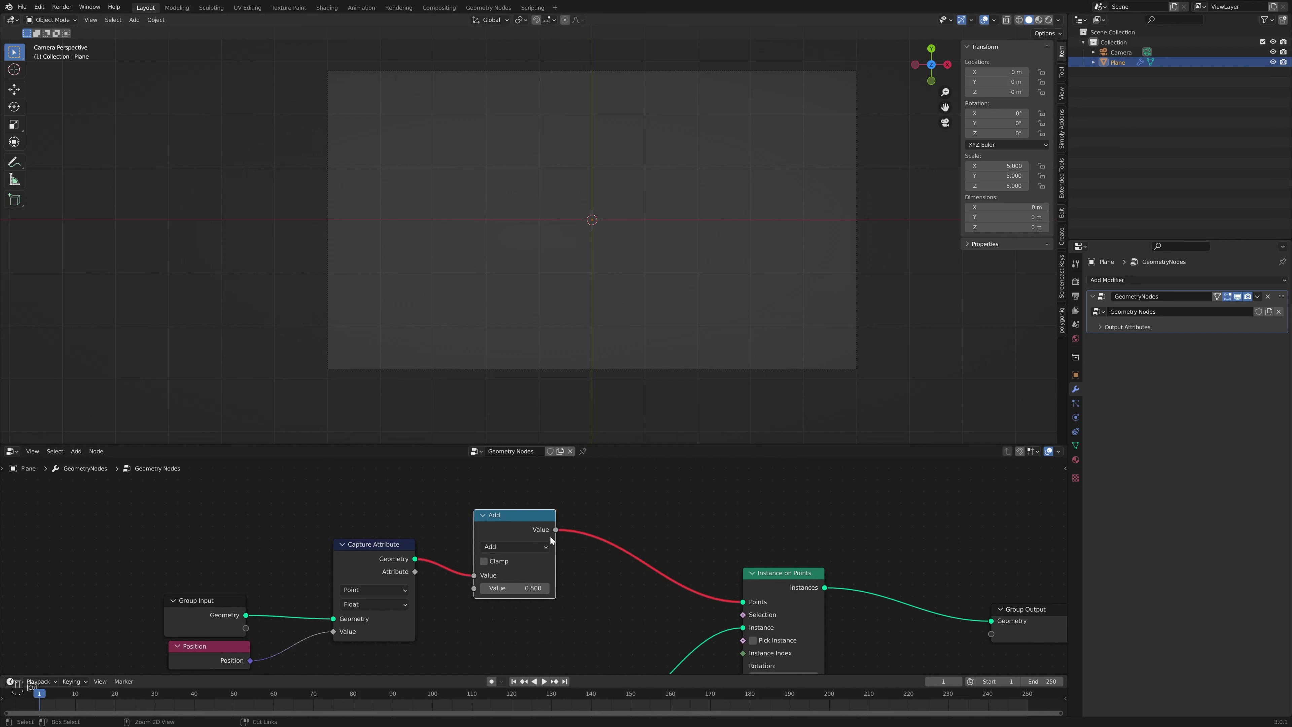
key(ctrl+z)
drag(582, 544, 543, 488)
Route Capture Attribute's Attribute output through the Math node into the Rotation of Instance on Points, and view the squares from above
drag(437, 572, 520, 534)
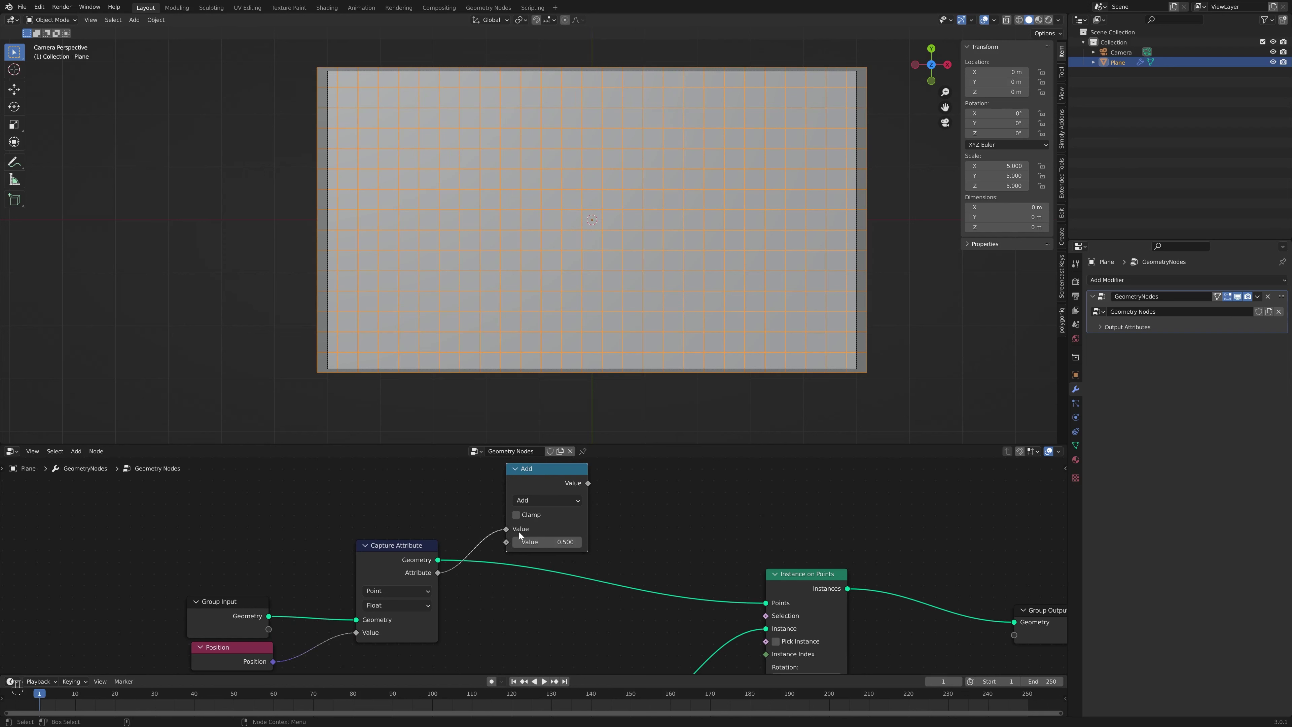
drag(588, 483, 768, 606)
middle_drag(676, 245, 969, 137)
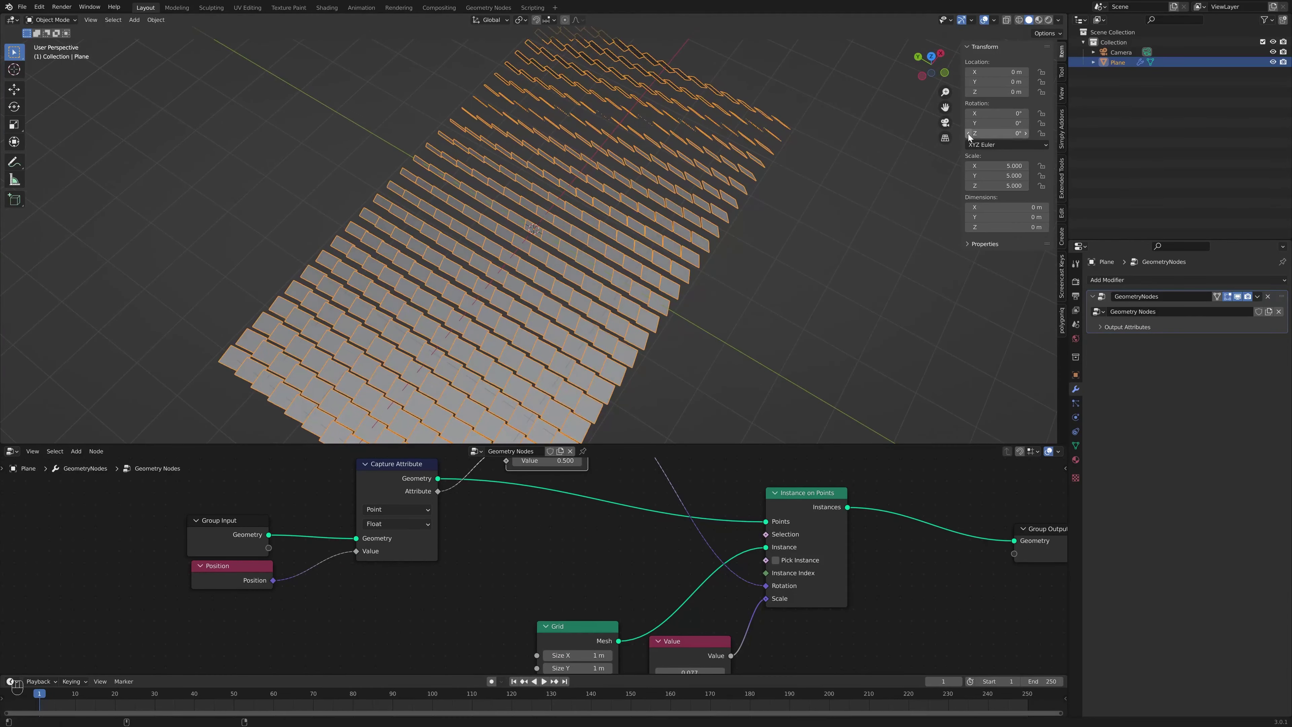
click(932, 57)
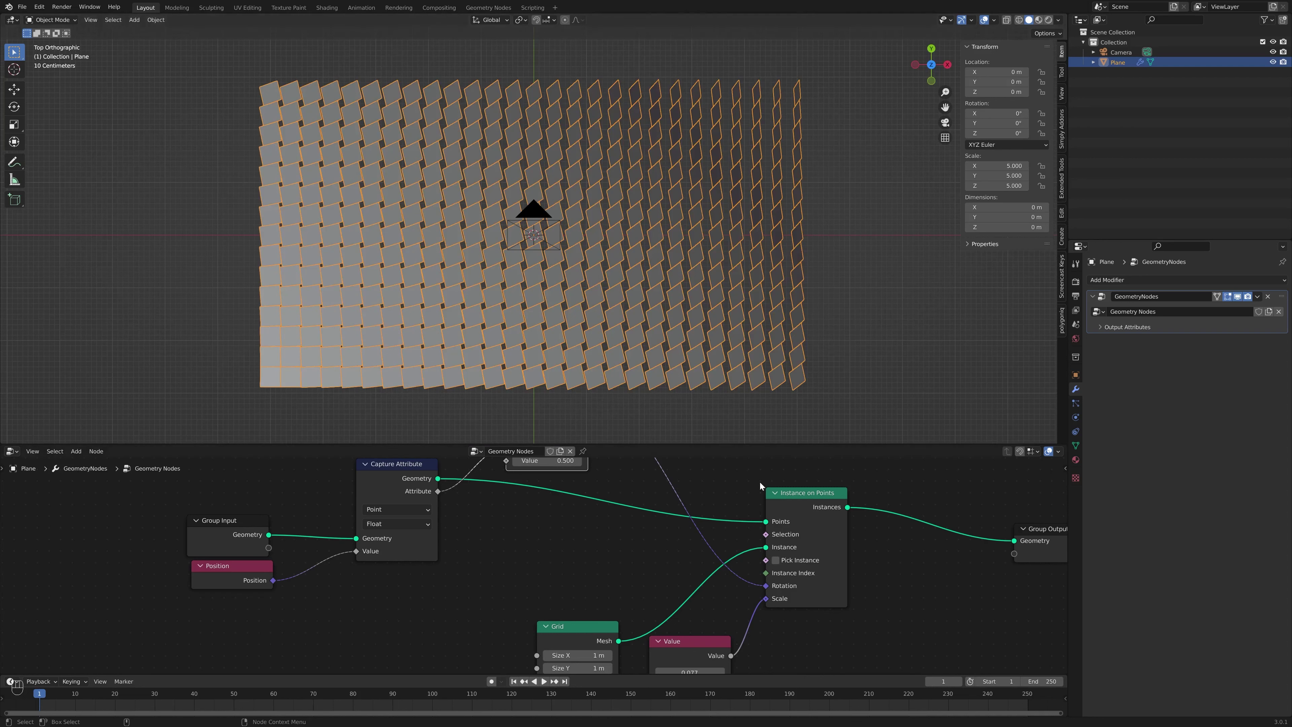
Change the Math node's operation to Greater Than and set its threshold to 0
middle_drag(529, 575, 534, 638)
middle_drag(621, 545, 620, 577)
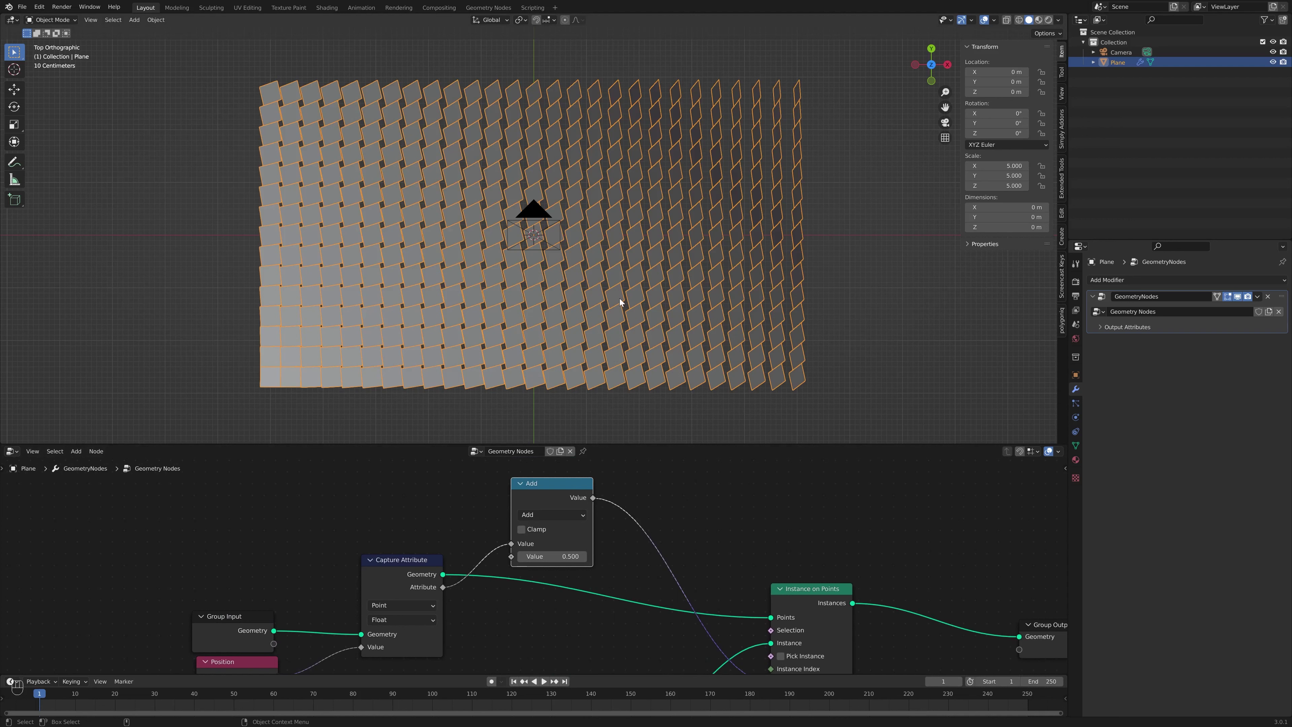
click(545, 514)
click(532, 514)
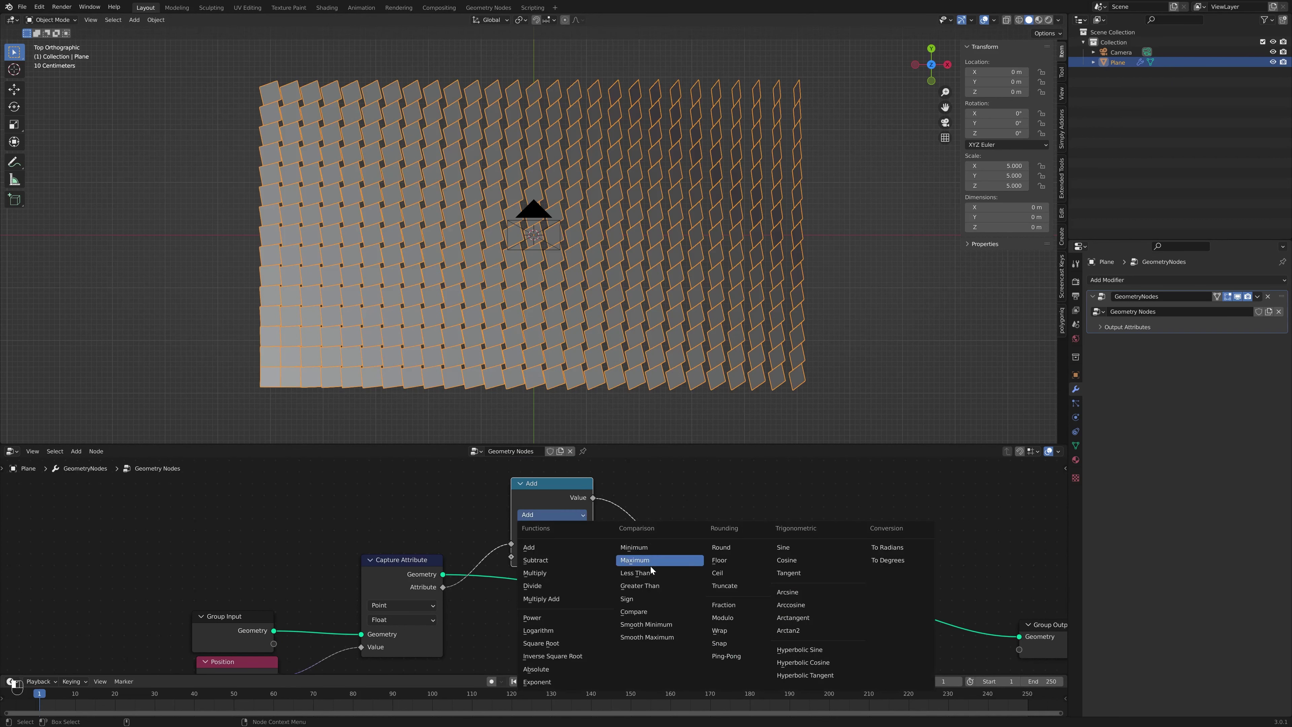
click(655, 587)
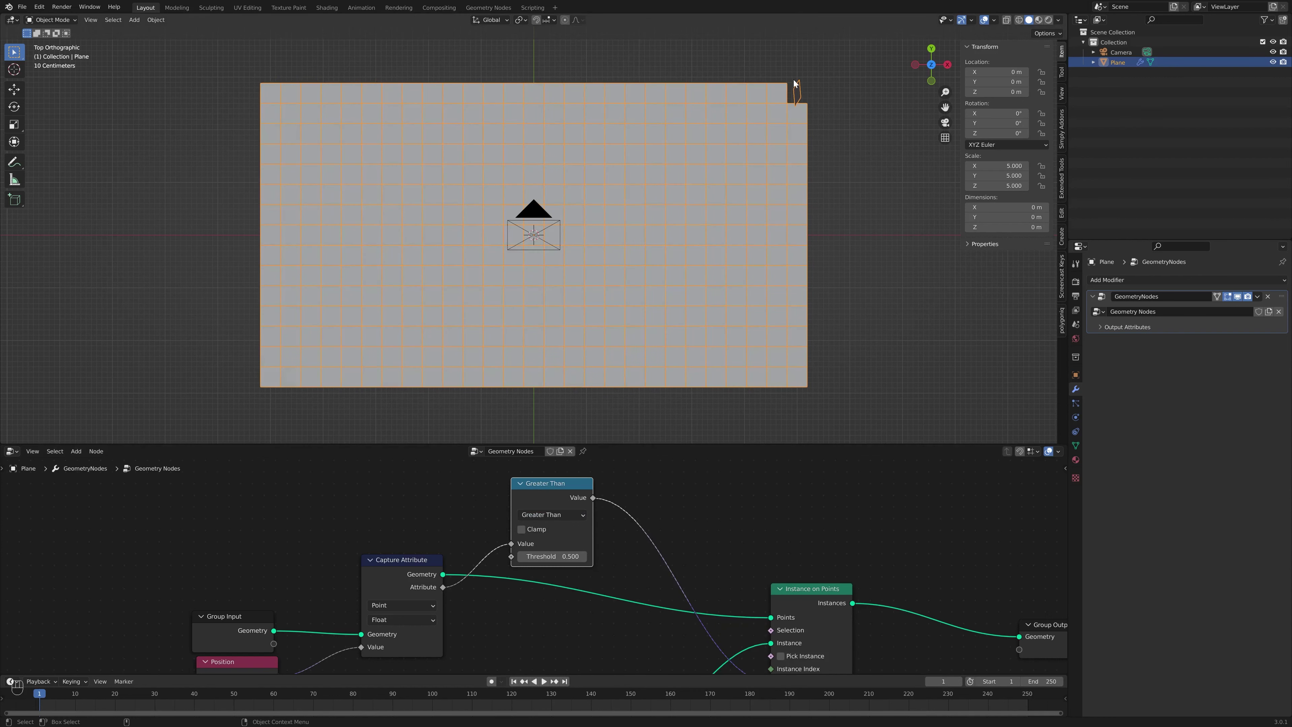
mouse_move(555, 557)
mouse_down()
mouse_move(494, 557)
mouse_move(581, 557)
mouse_move(514, 557)
mouse_move(530, 556)
mouse_up()
Look through the camera and examine the boundary between the flat and rotated squares up close
shift+middle_drag(925, 344, 937, 327)
middle_drag(938, 327, 839, 224)
middle_drag(711, 184, 712, 212)
click(945, 122)
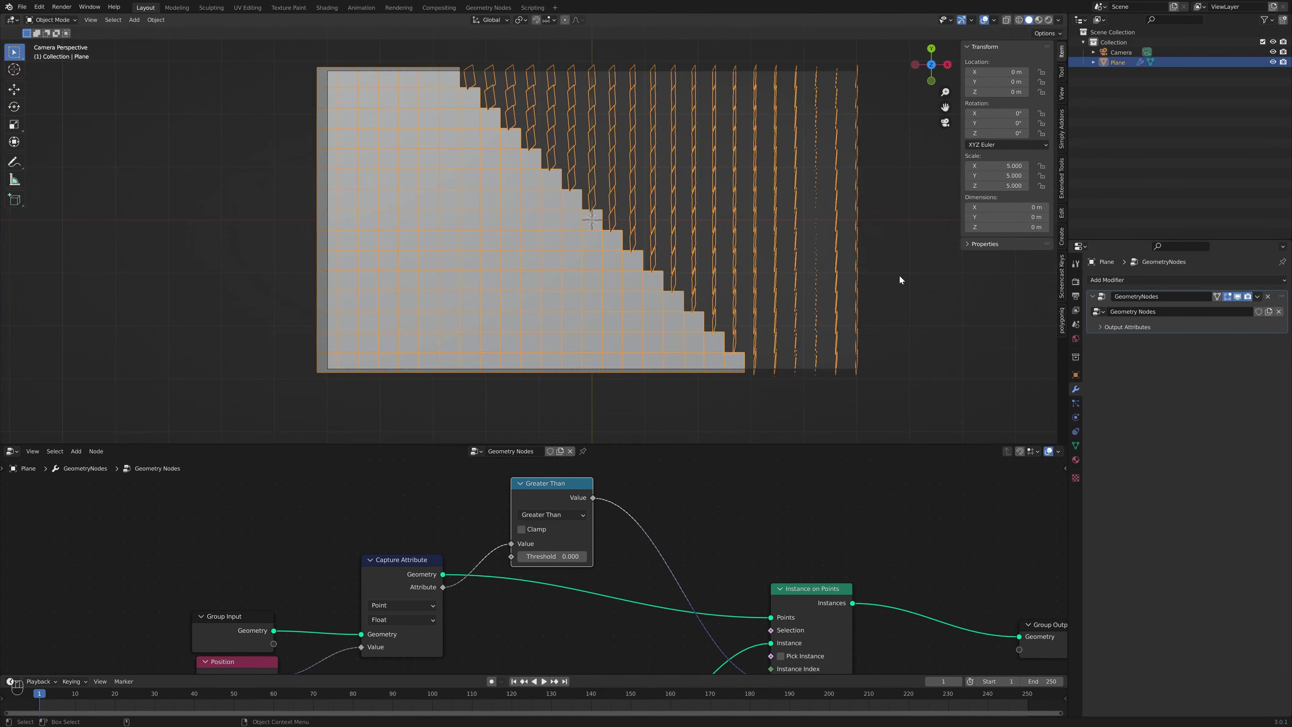
click(899, 280)
scroll(741, 204, up, 4)
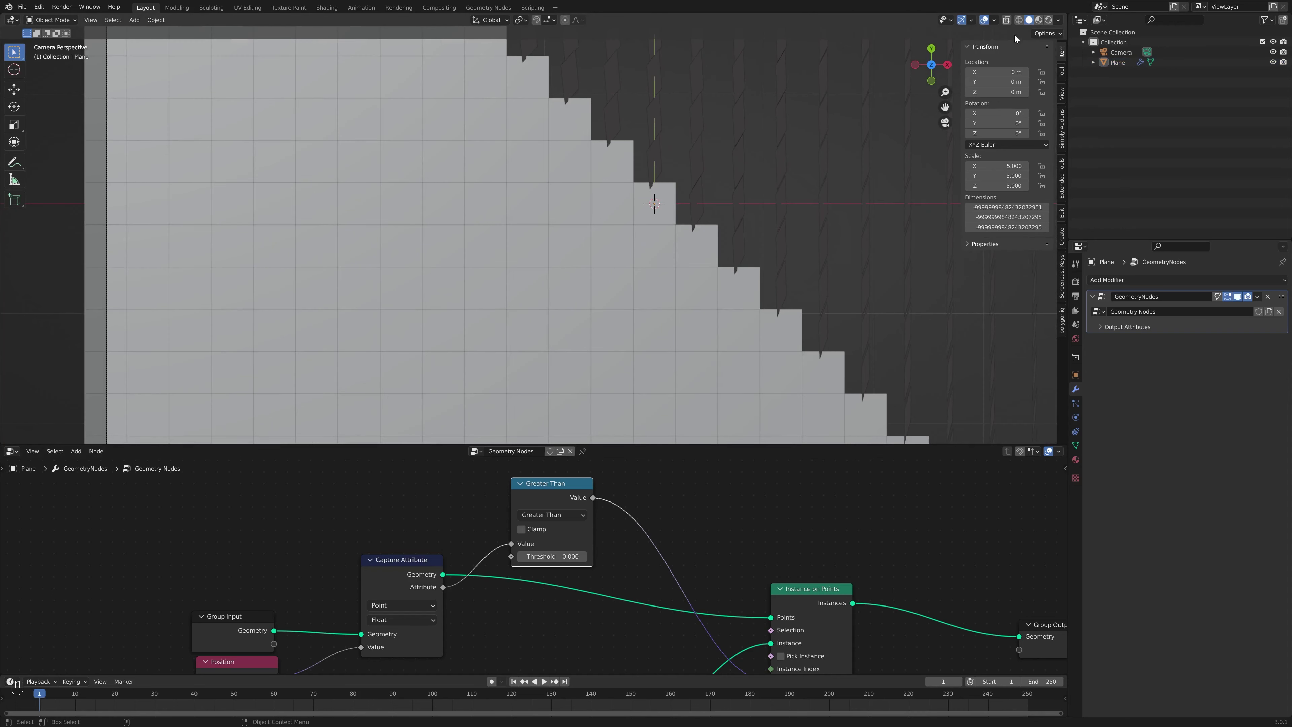
Sweep the Greater Than threshold up to 2.700 and back down to -0.100 with the whole camera frame in view
drag(552, 556, 633, 556)
scroll(684, 309, down, 5)
shift+middle_drag(731, 258, 716, 294)
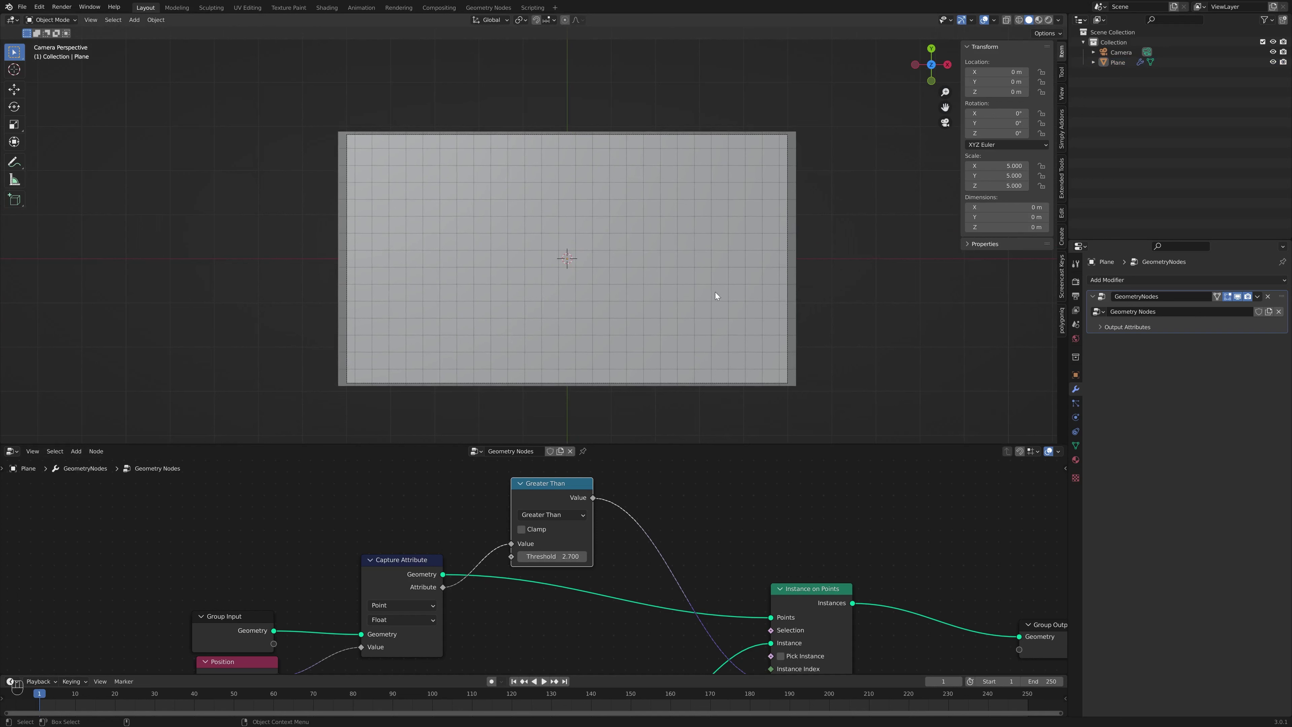
drag(553, 556, 468, 556)
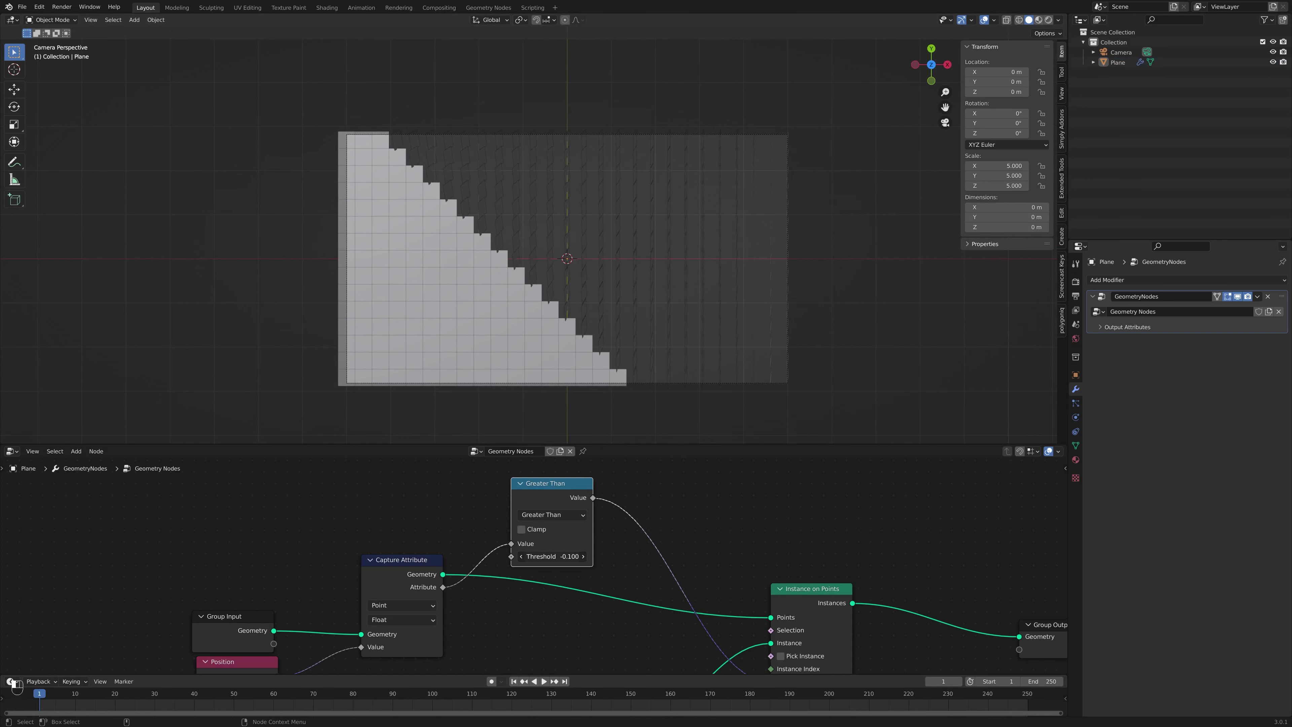
Toggle Backface Culling in the viewport shading options and view the rotated squares closer
click(1059, 19)
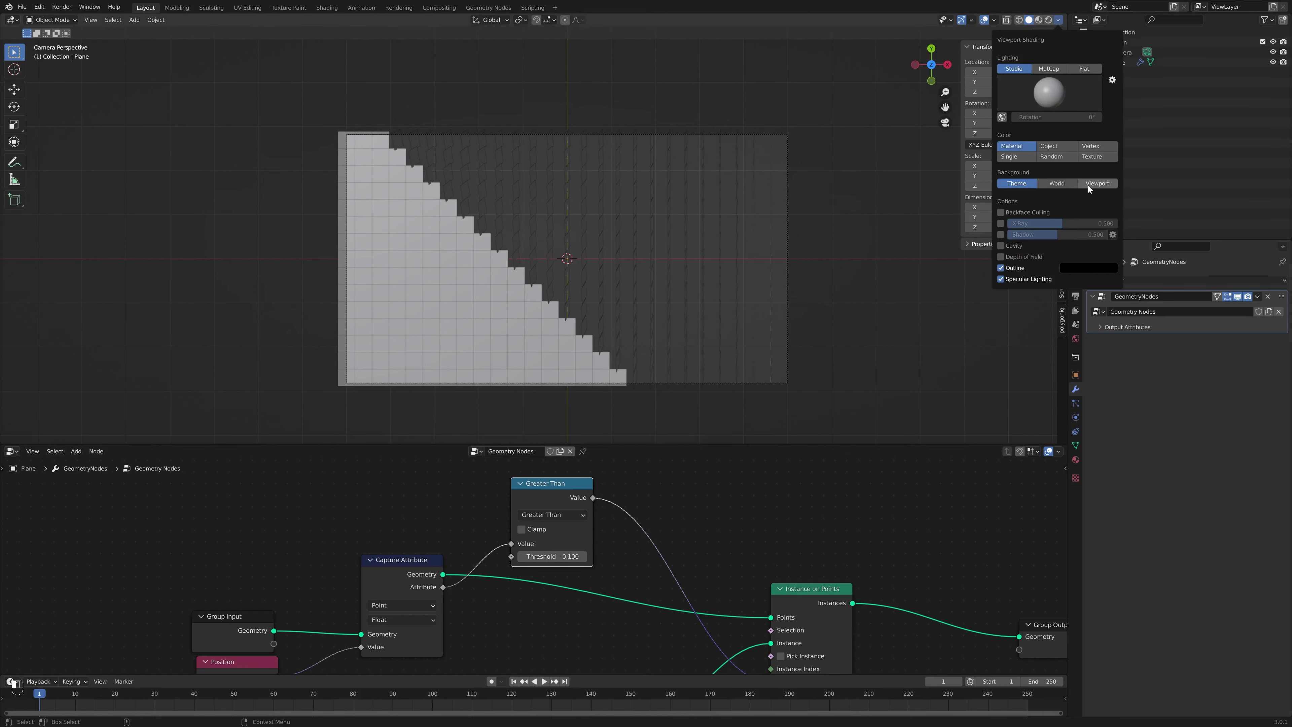
click(1058, 19)
click(1001, 212)
scroll(769, 288, up, 3)
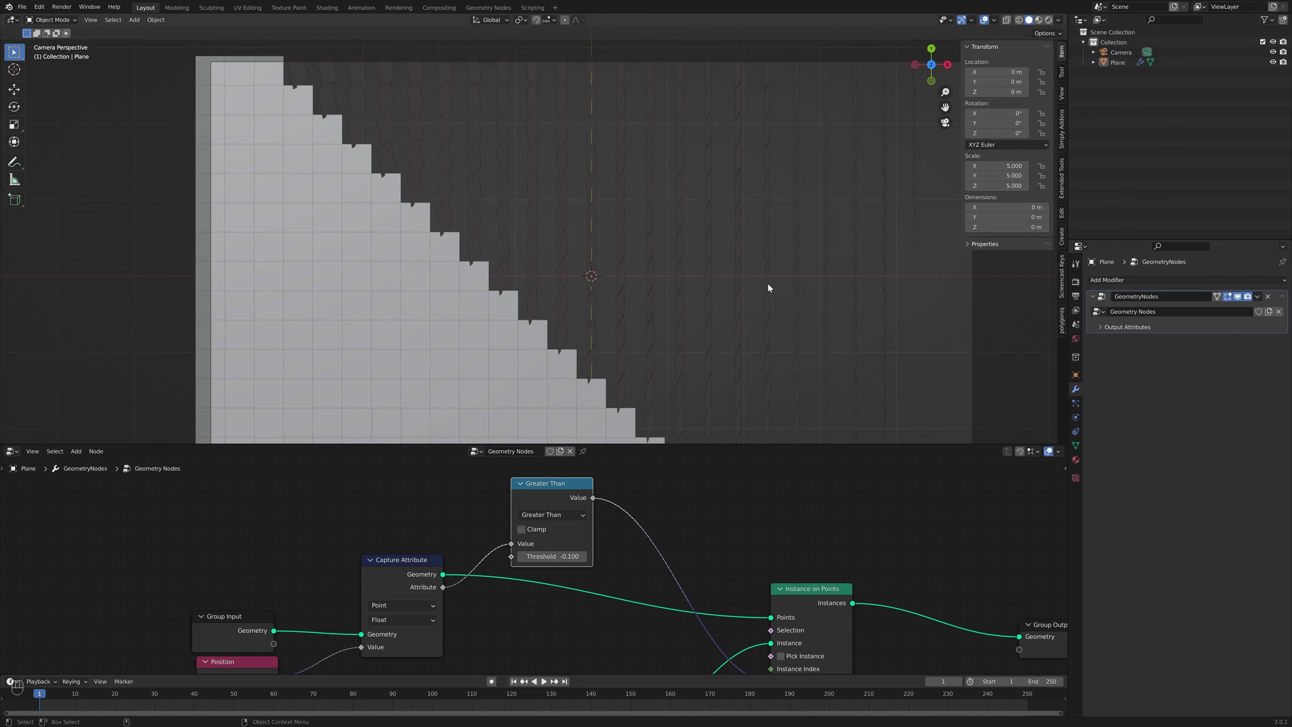
Set the Greater Than threshold to -0.300 with the full grid of squares in view
mouse_move(544, 555)
mouse_down()
mouse_move(572, 555)
mouse_move(513, 555)
mouse_move(544, 555)
mouse_up()
scroll(925, 325, down, 3)
scroll(814, 300, up, 3)
scroll(550, 269, down, 4)
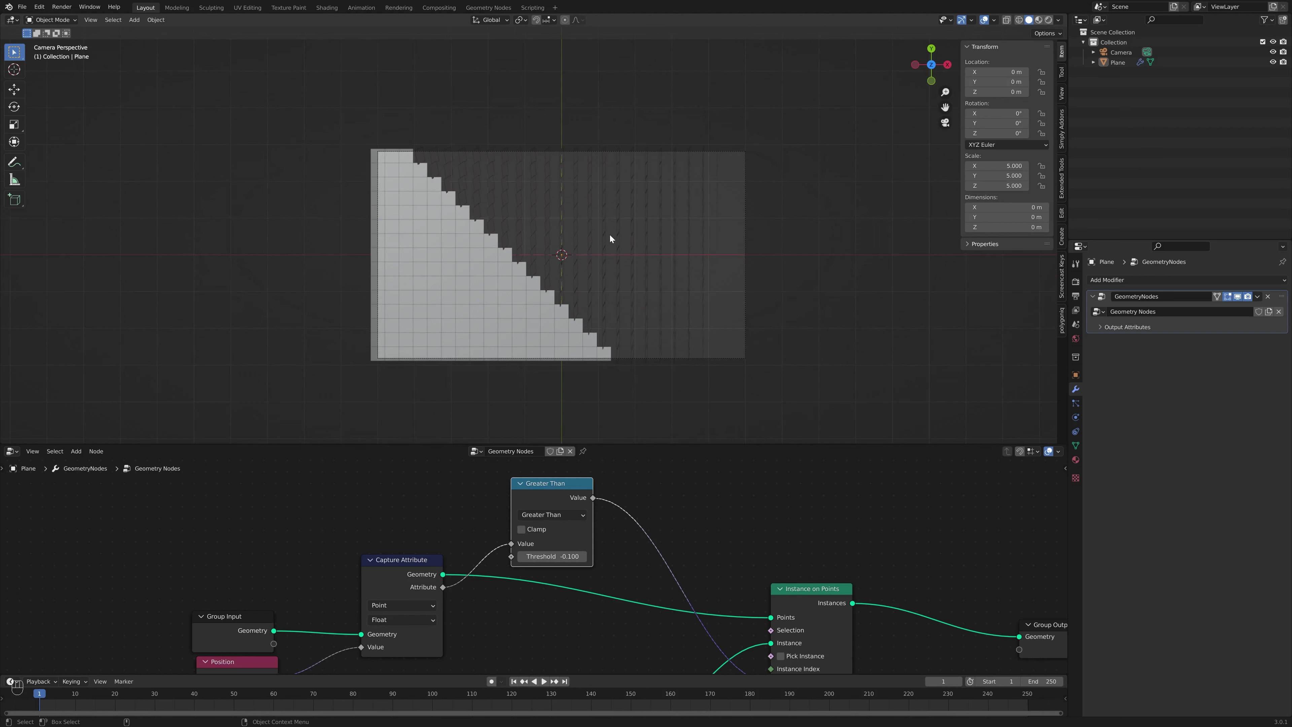
scroll(712, 214, up, 3)
drag(548, 555, 535, 554)
middle_drag(729, 513, 751, 500)
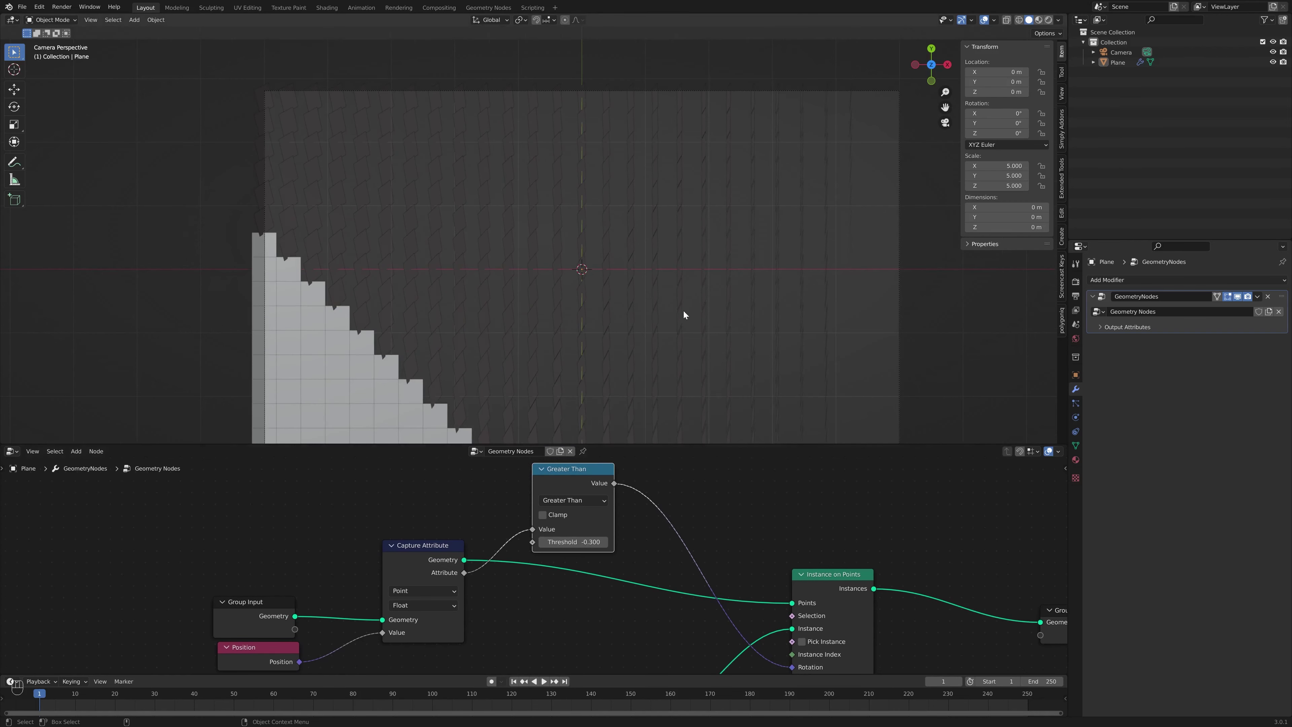
scroll(683, 318, down, 3)
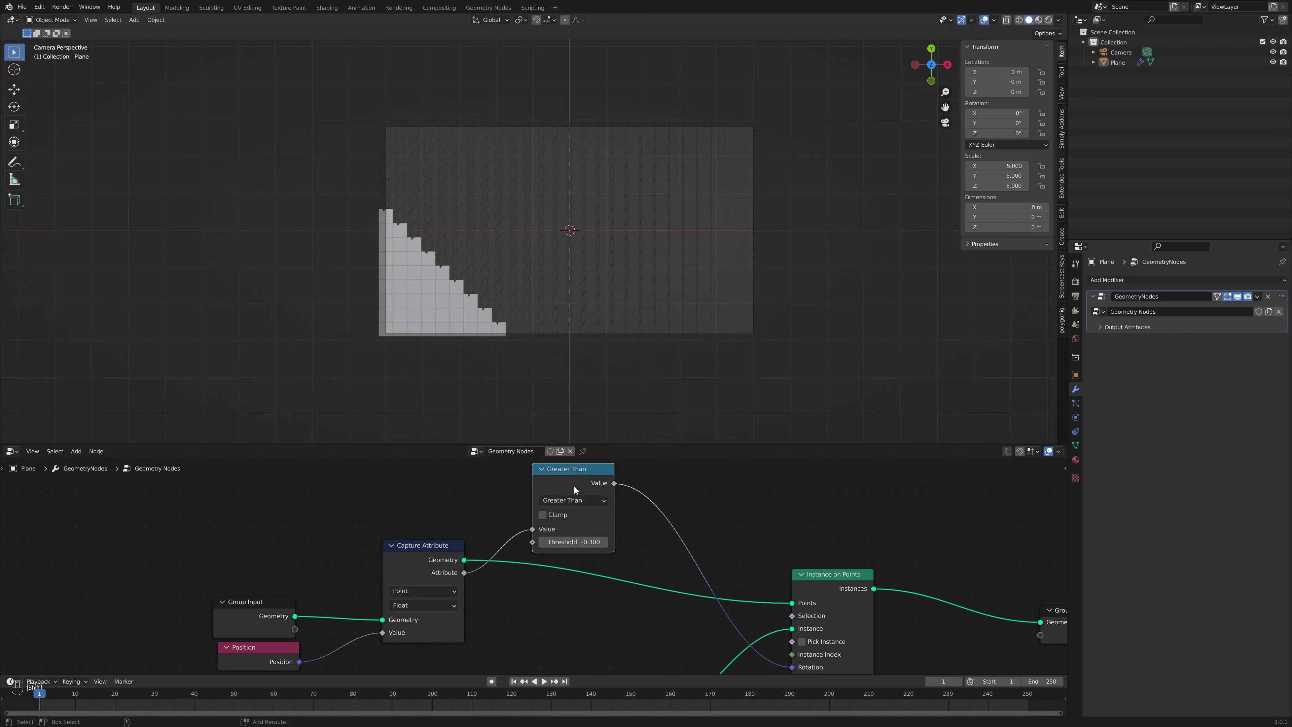
Duplicate the Greater Than node and insert the copy into the link between it and the Rotation of Instance on Points
key(shift+d)
click(703, 496)
middle_drag(841, 590, 729, 621)
drag(730, 621, 824, 592)
drag(488, 517, 479, 514)
drag(577, 521, 551, 497)
Change the duplicated Math node's operation to Multiply and inspect the rotated squares in the camera view
click(565, 521)
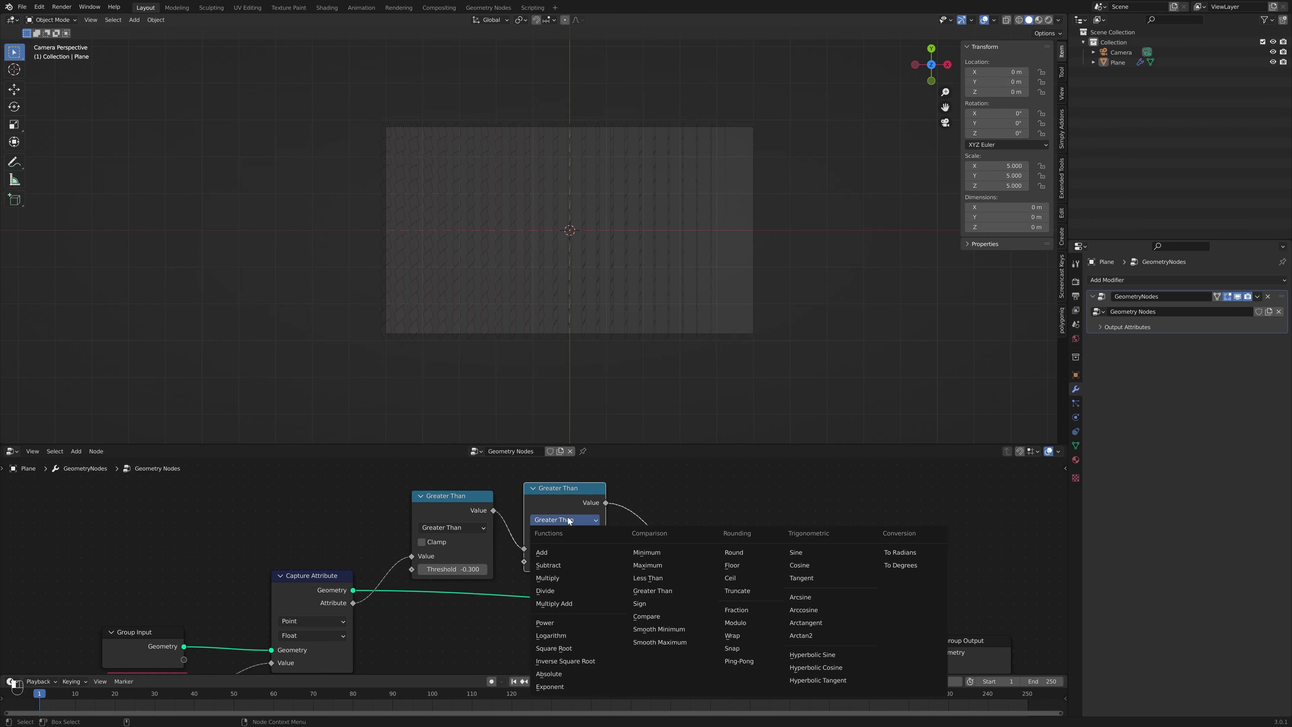
click(551, 582)
scroll(640, 277, up, 8)
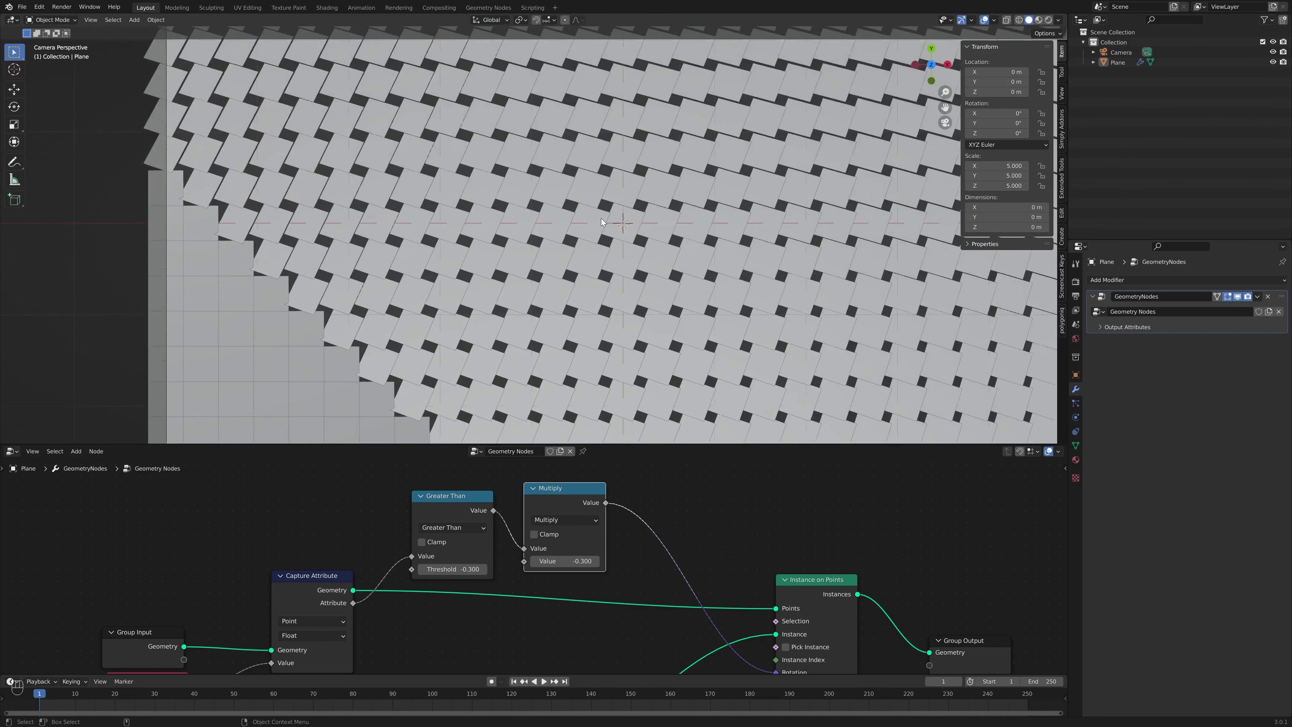
scroll(640, 277, down, 8)
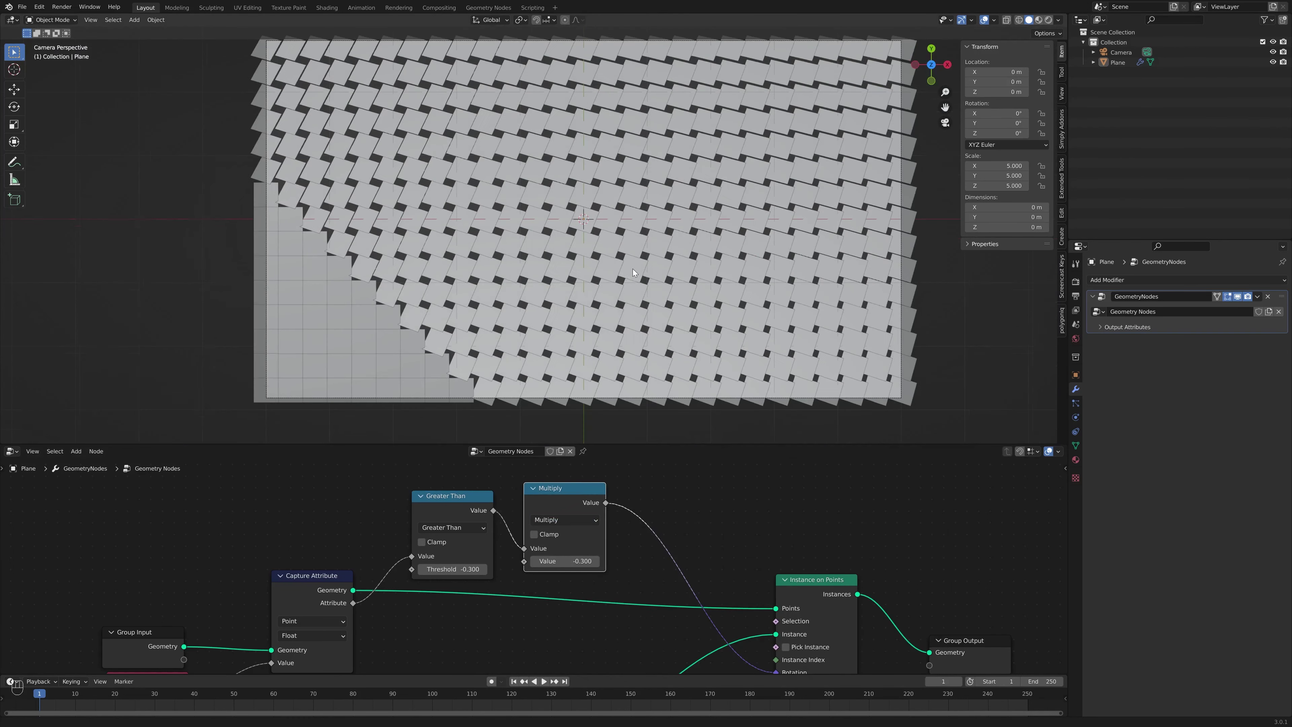
Space the Greater Than and Multiply nodes apart above the geometry link
drag(588, 504, 659, 502)
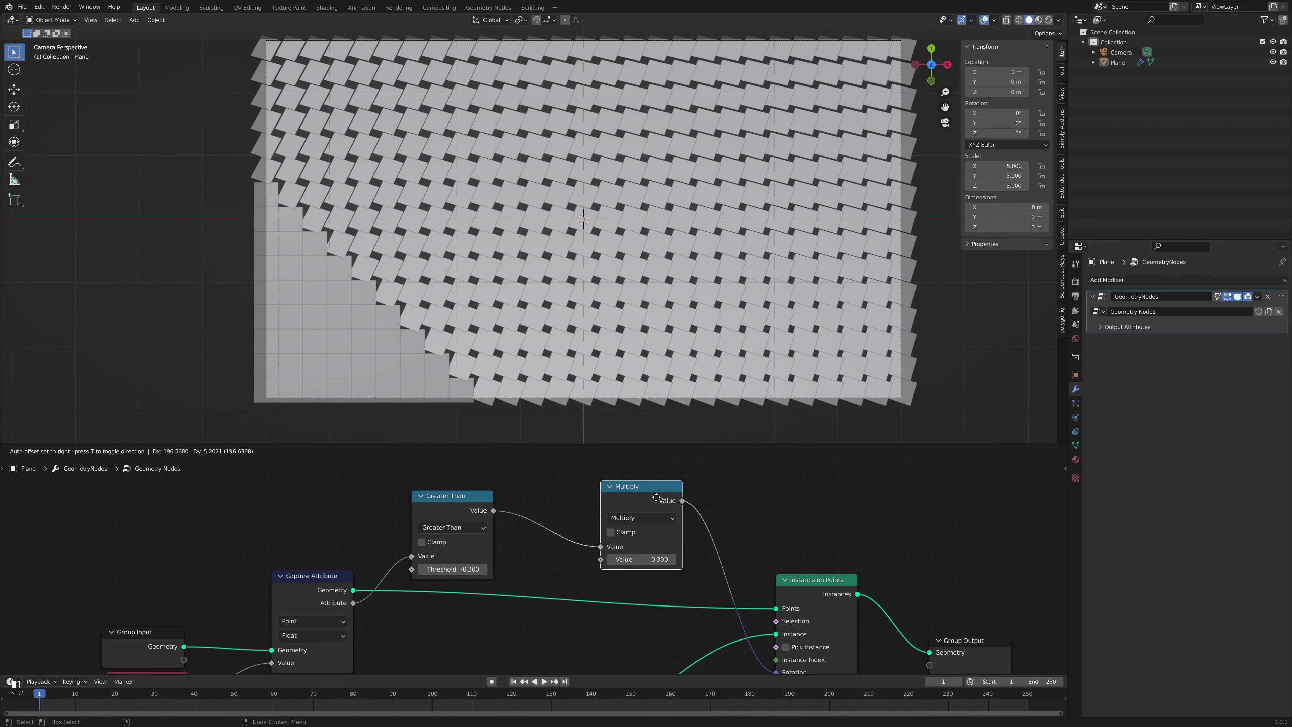
drag(454, 508, 437, 489)
drag(635, 501, 622, 501)
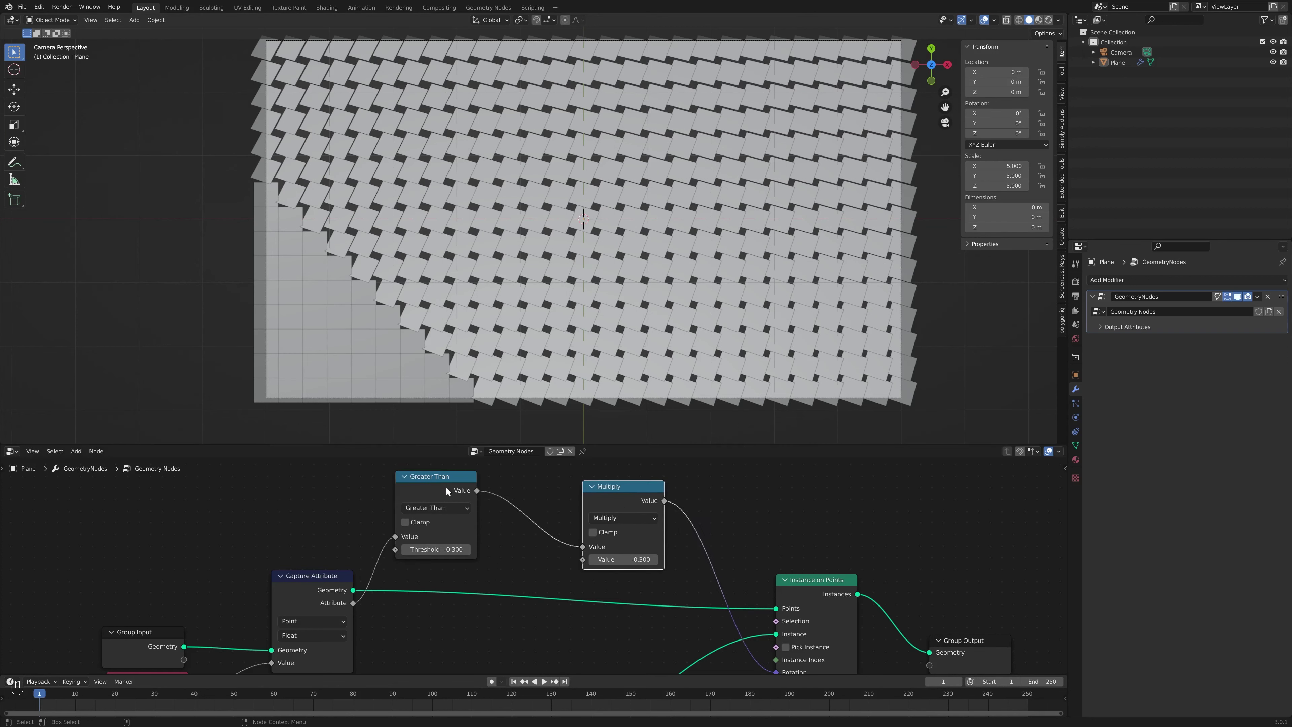
drag(447, 487, 465, 486)
drag(608, 494, 636, 488)
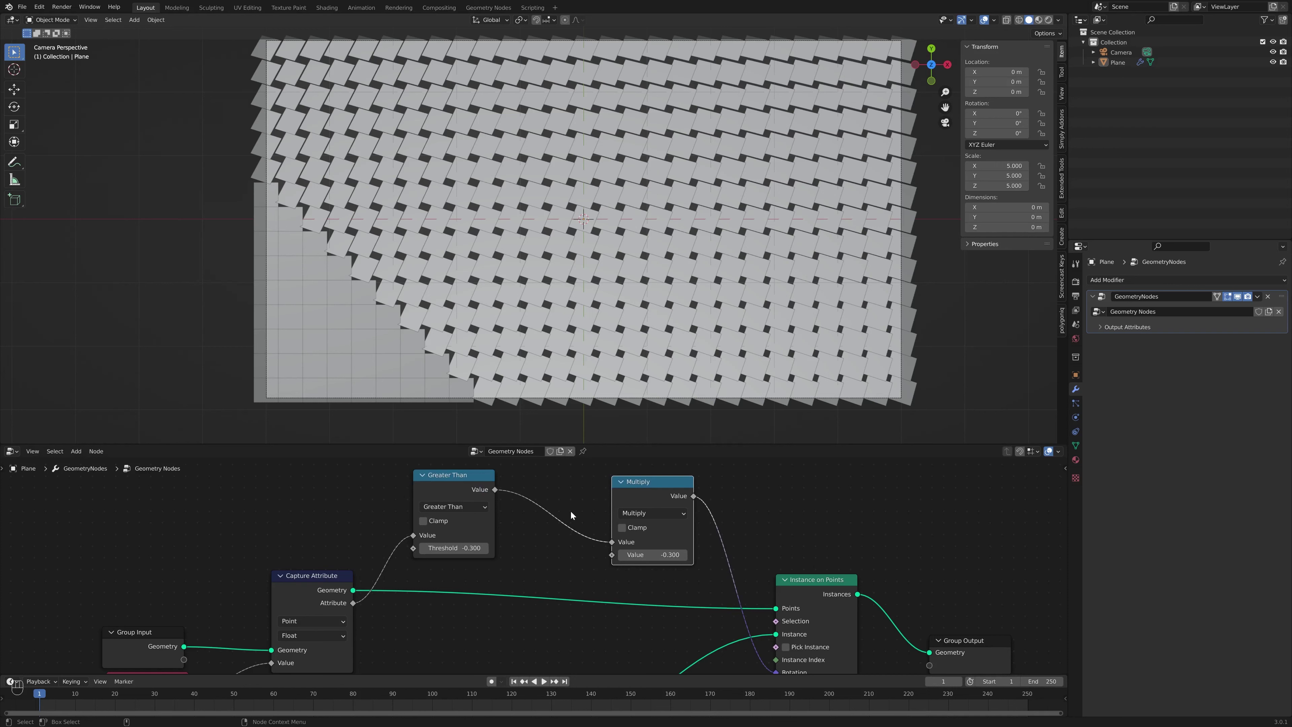
Set the Greater Than threshold to -0.900 and shift that node slightly toward Multiply
scroll(466, 310, up, 1)
mouse_move(452, 548)
mouse_down()
mouse_move(418, 549)
mouse_move(499, 548)
mouse_move(428, 548)
mouse_up()
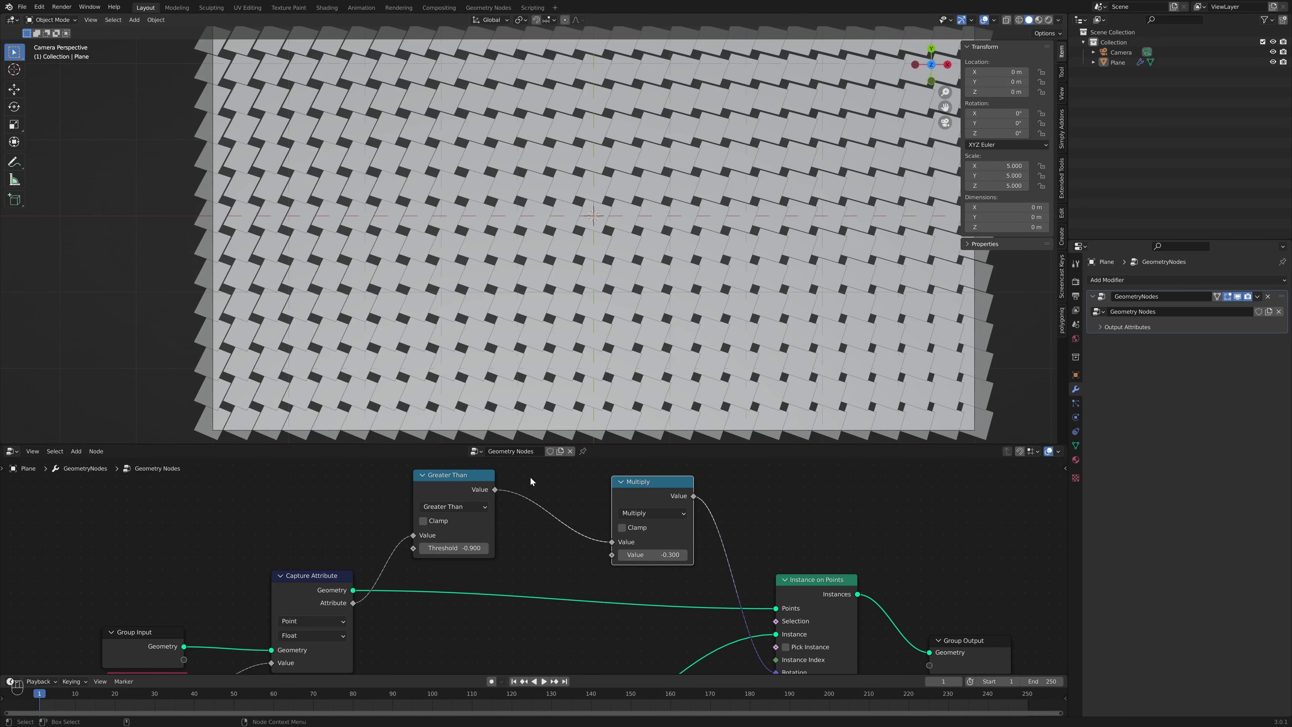
drag(439, 487, 453, 489)
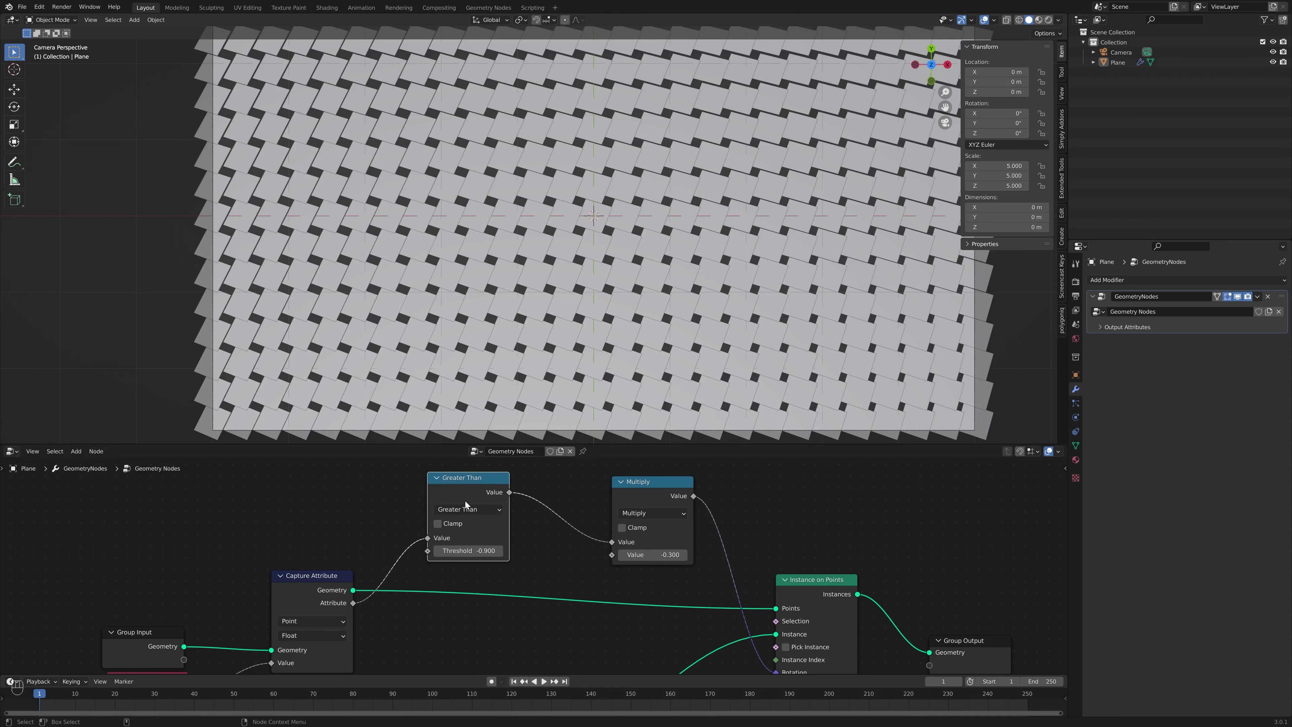
Review the operations available in the Greater Than Math node, keeping Greater Than selected
click(479, 511)
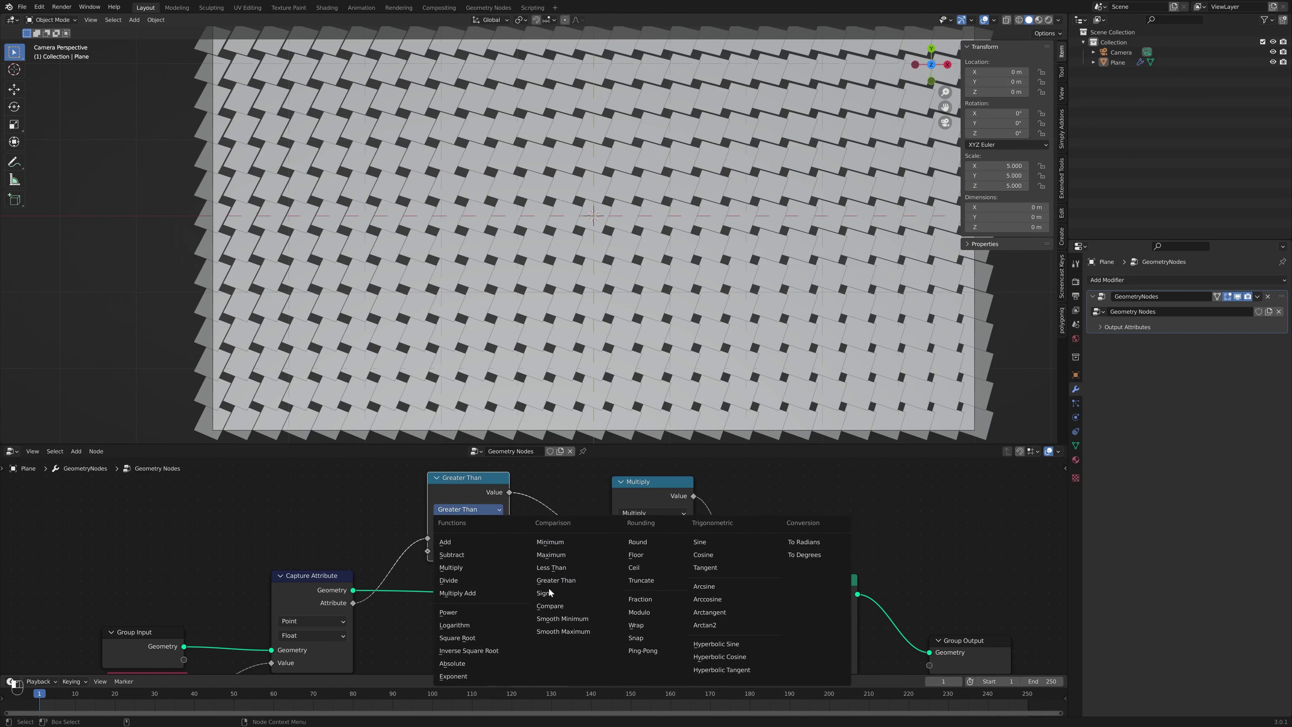
click(538, 544)
scroll(507, 242, down, 2)
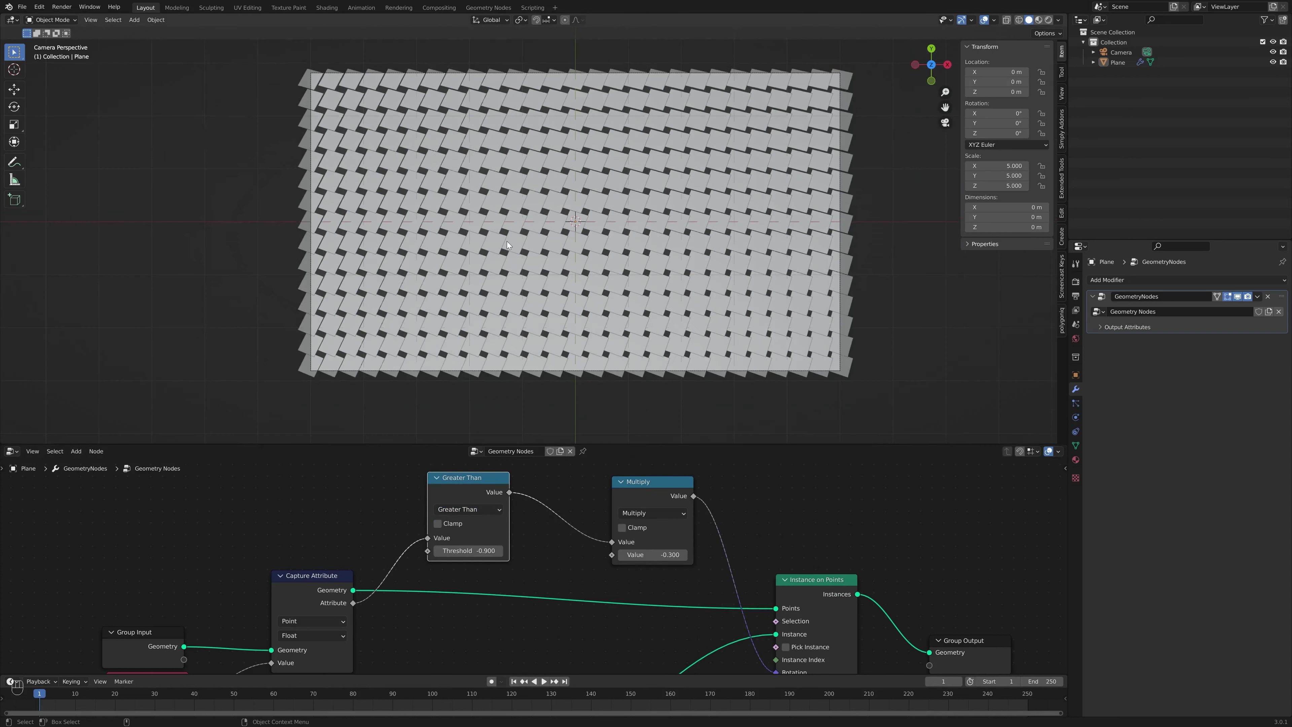
click(470, 509)
click(472, 509)
Examine how the Position captured by Capture Attribute passes through the Greater Than and Multiply nodes
scroll(463, 543, up, 2)
middle_drag(316, 630, 330, 522)
drag(142, 637, 135, 638)
middle_drag(568, 589, 531, 629)
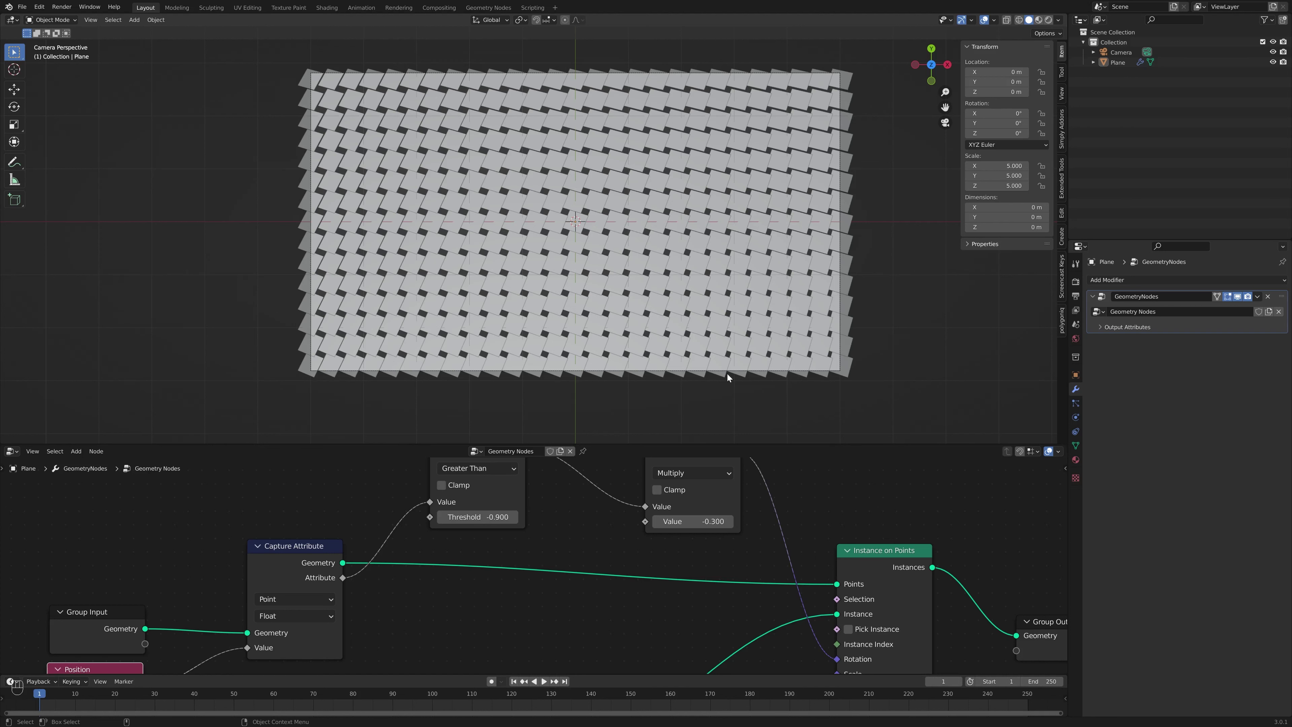
scroll(512, 530, up, 2)
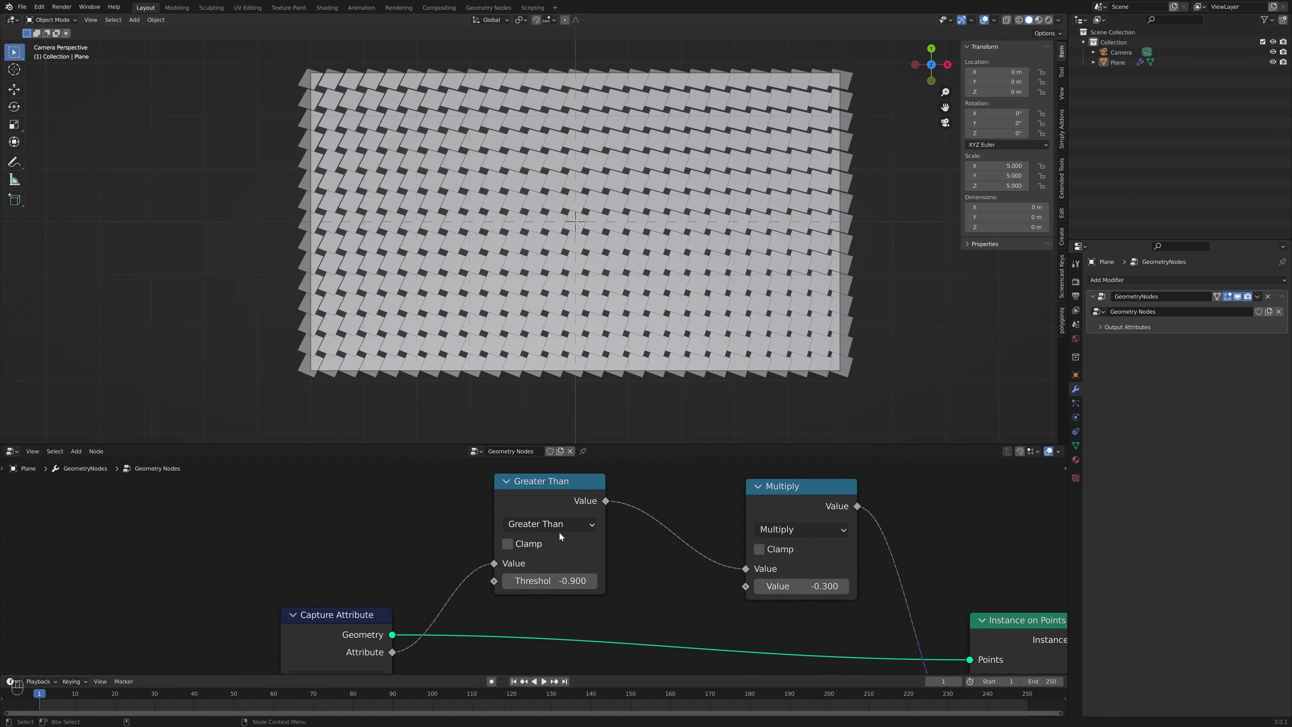
middle_drag(558, 542, 582, 545)
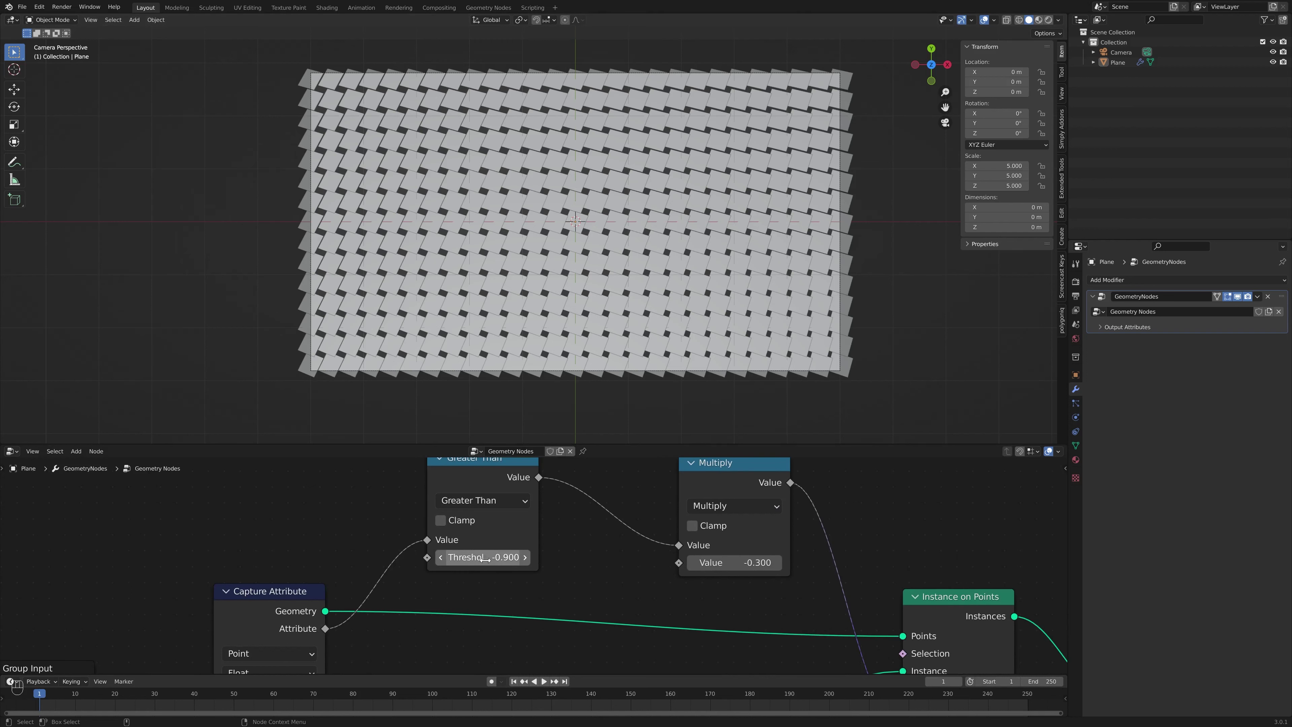
middle_drag(489, 560, 466, 572)
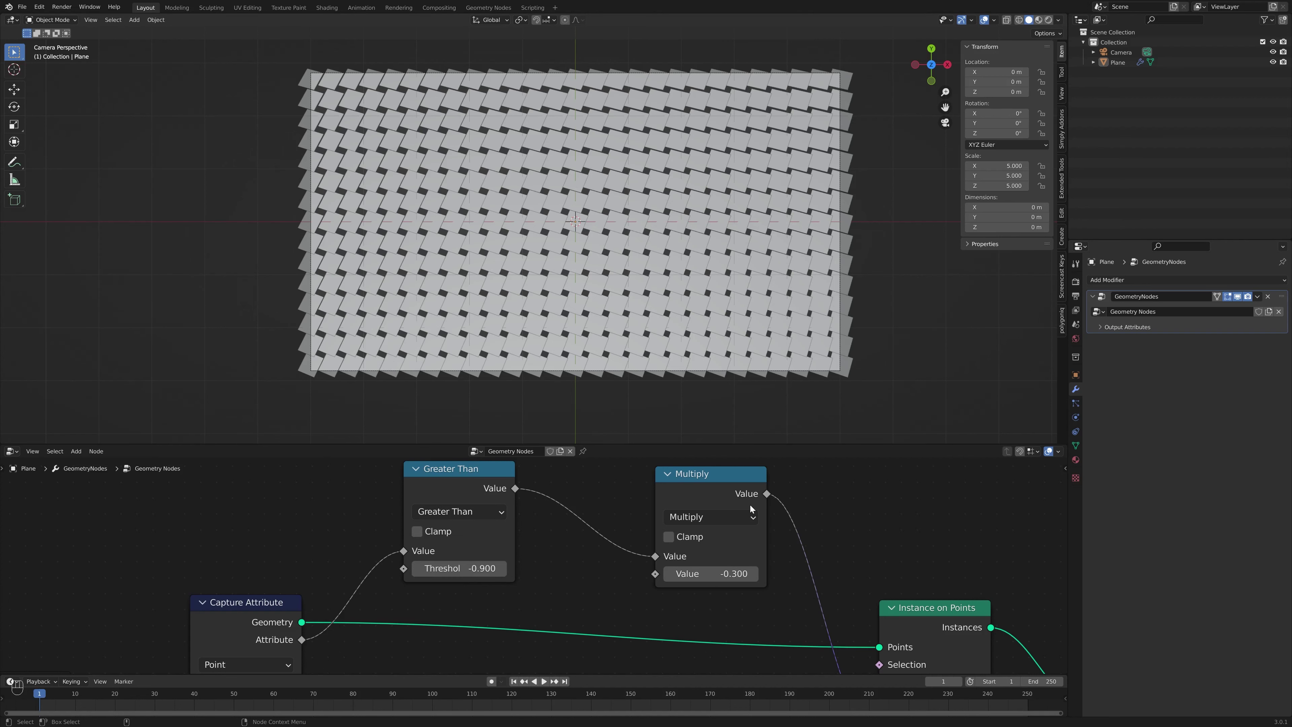
Widen the viewport and node editor areas and move the Multiply node closer to Greater Than
drag(1067, 540, 1122, 540)
scroll(892, 542, down, 4)
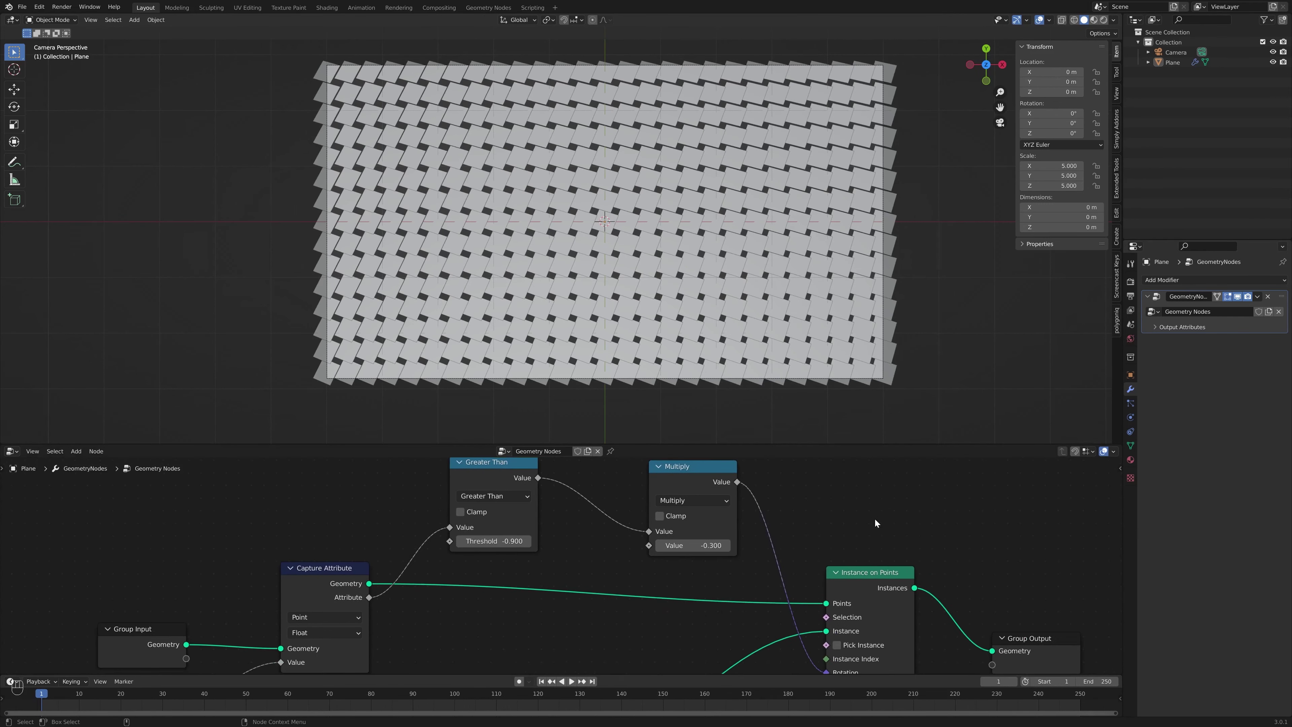
drag(636, 494, 629, 488)
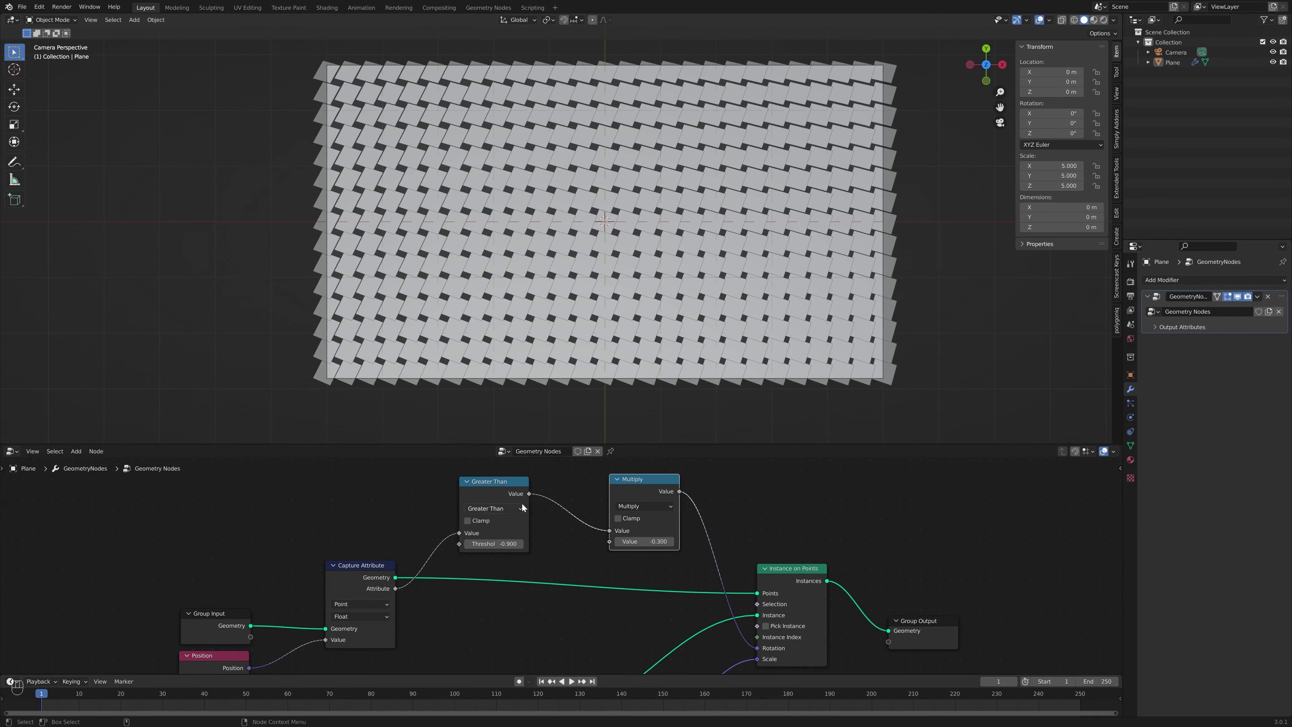
middle_drag(700, 565, 658, 511)
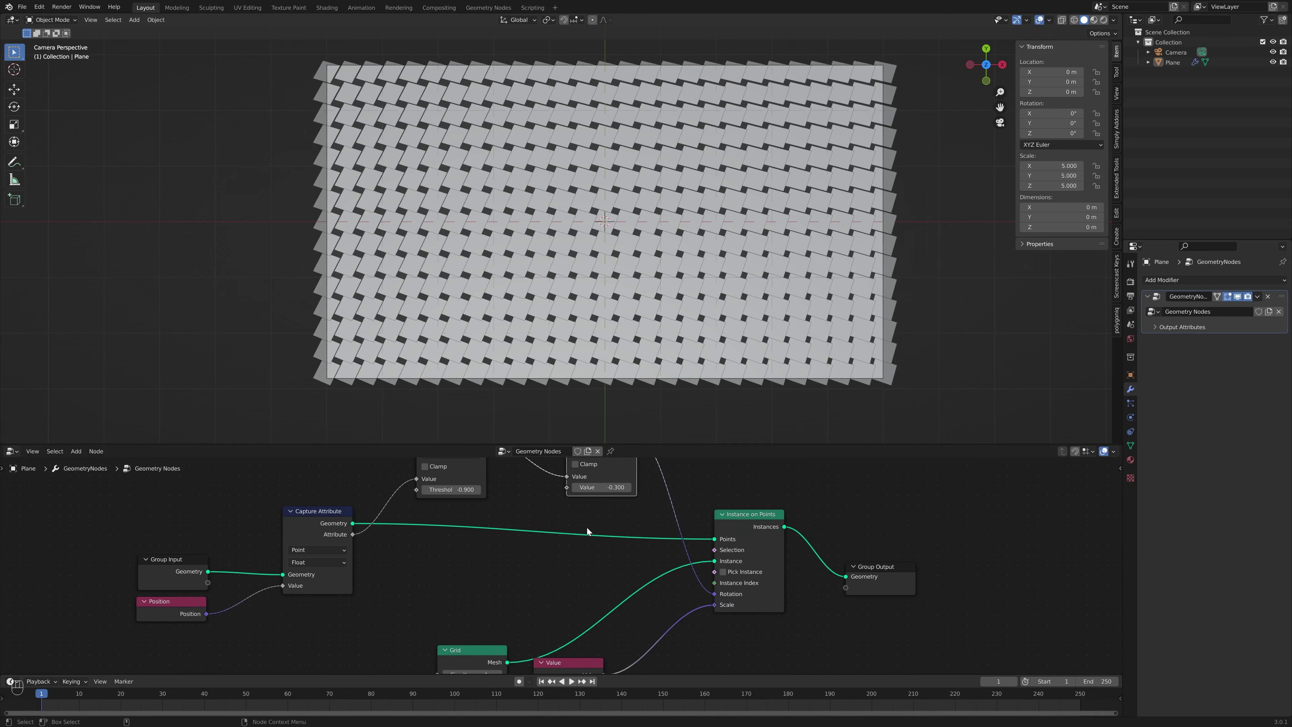
middle_drag(562, 551, 576, 595)
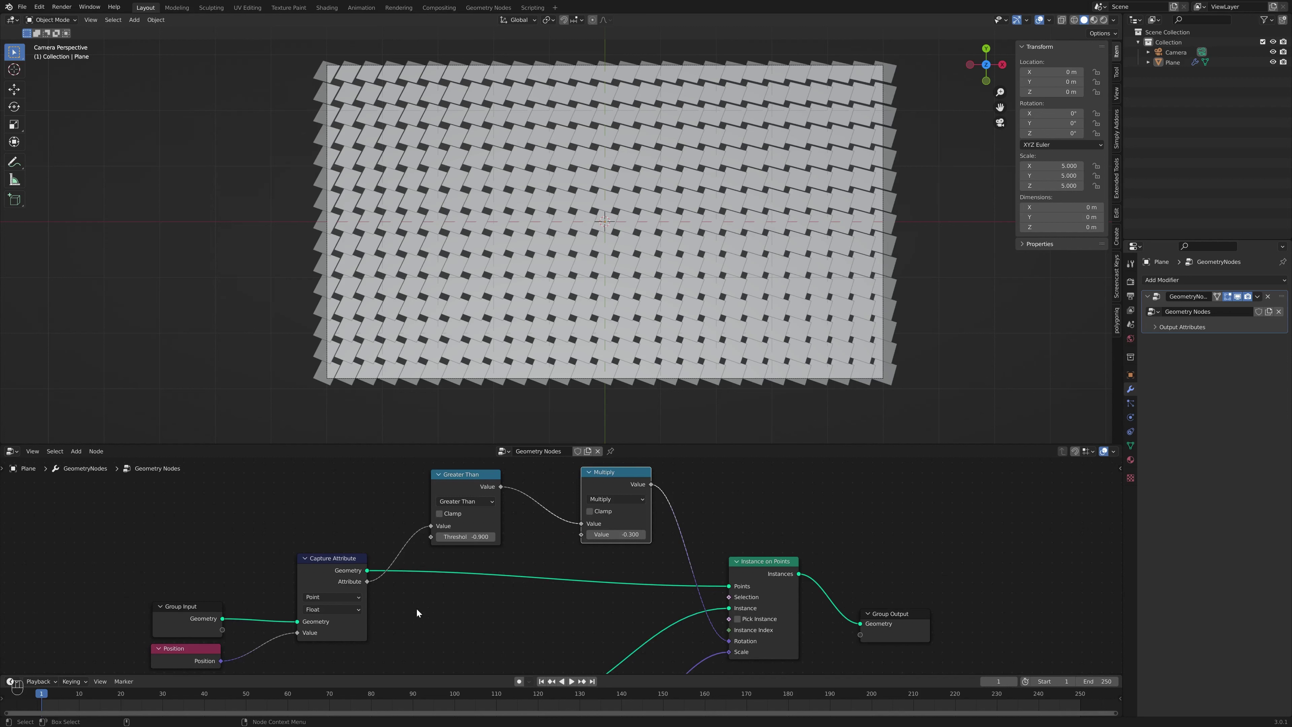
Activate the Annotate tool in the node editor, show its settings, and undo a test stroke
click(3, 468)
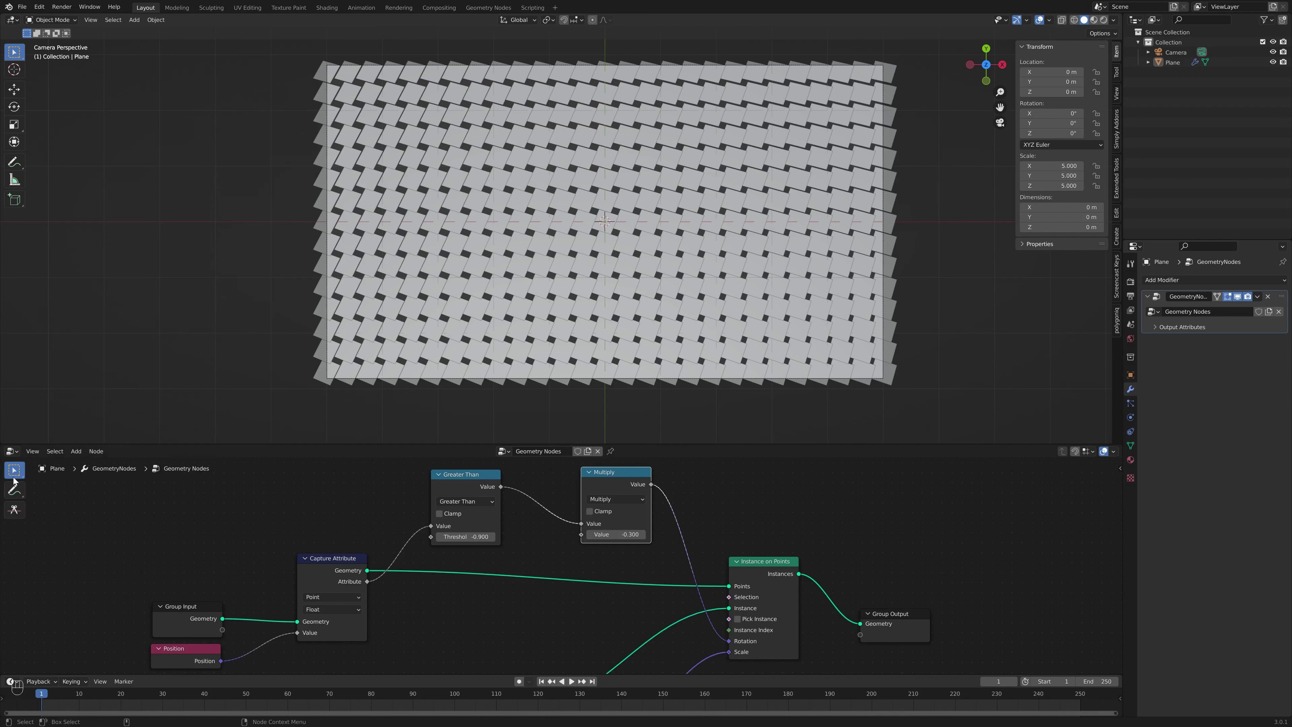
click(14, 489)
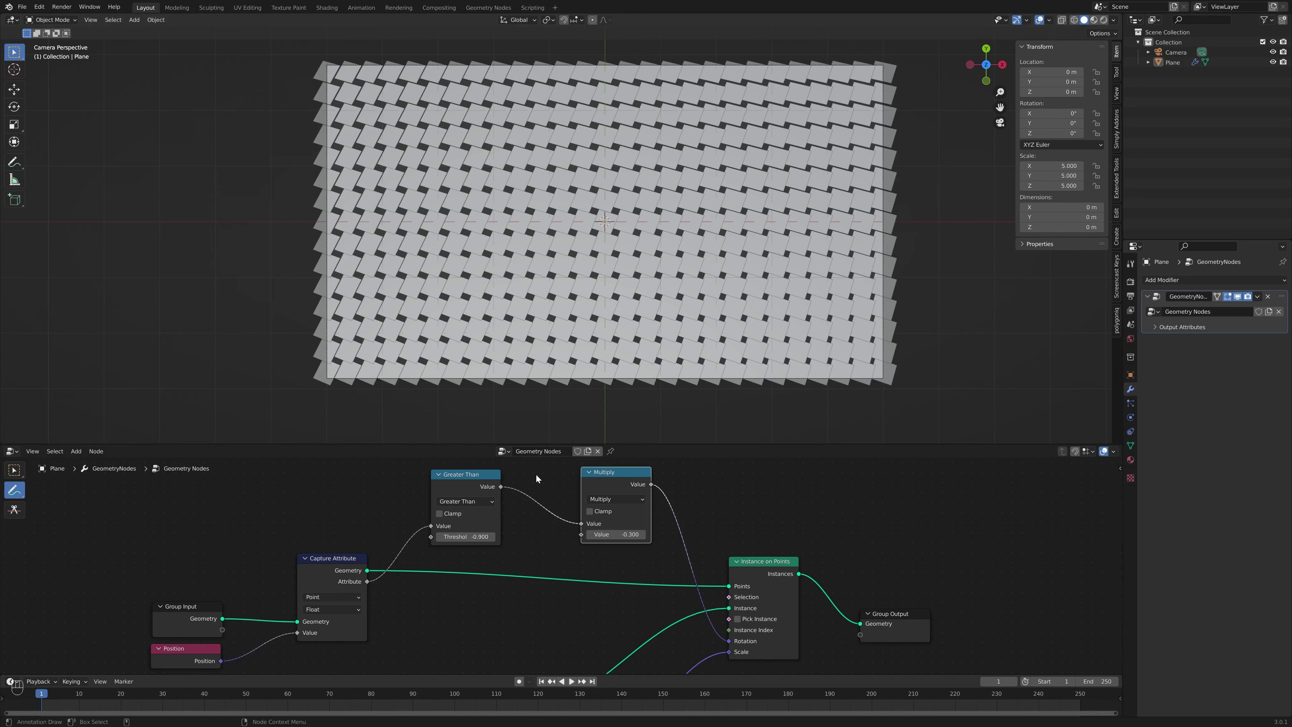
key(n)
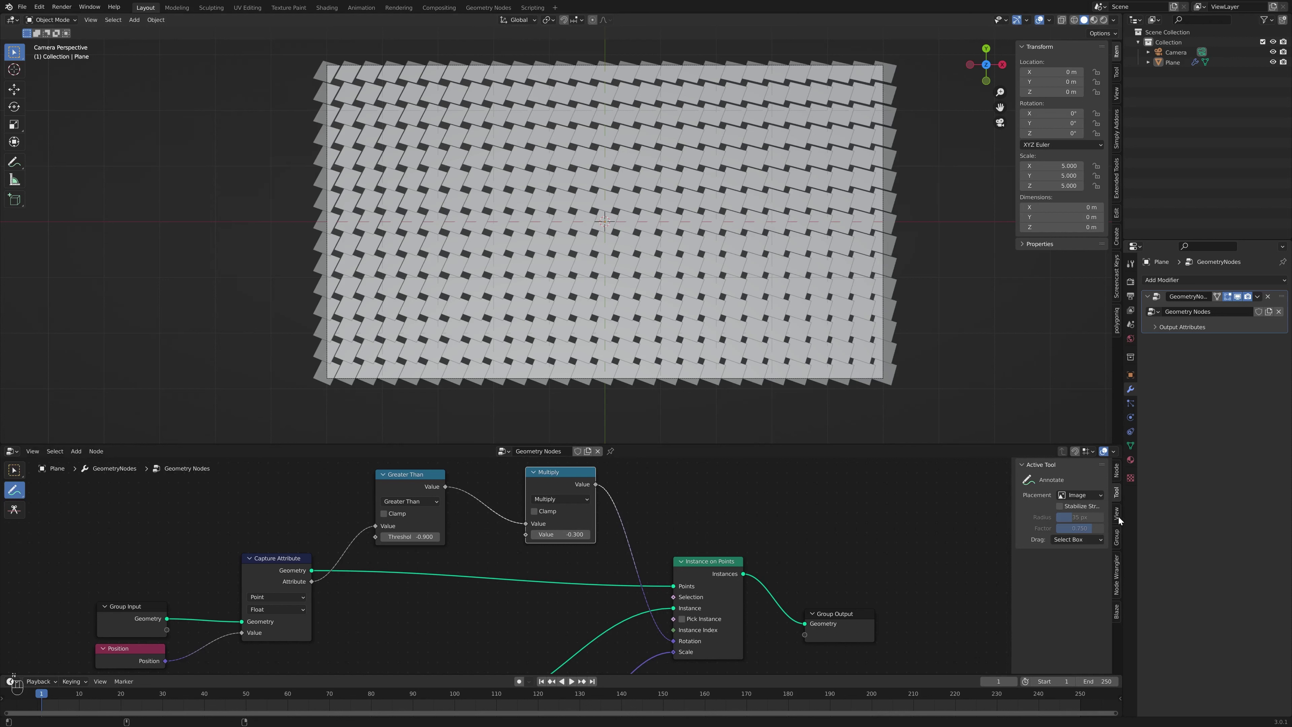
mouse_move(853, 502)
mouse_down()
mouse_move(861, 531)
mouse_move(950, 515)
mouse_up()
key(ctrl+z)
Circle the Greater Than node with an annotation and handwrite "V > T = 1" beneath it
middle_drag(556, 569, 711, 597)
mouse_move(513, 478)
mouse_down()
mouse_move(532, 590)
mouse_move(646, 483)
mouse_up()
middle_drag(637, 619, 661, 545)
drag(547, 547, 644, 558)
drag(633, 562, 670, 565)
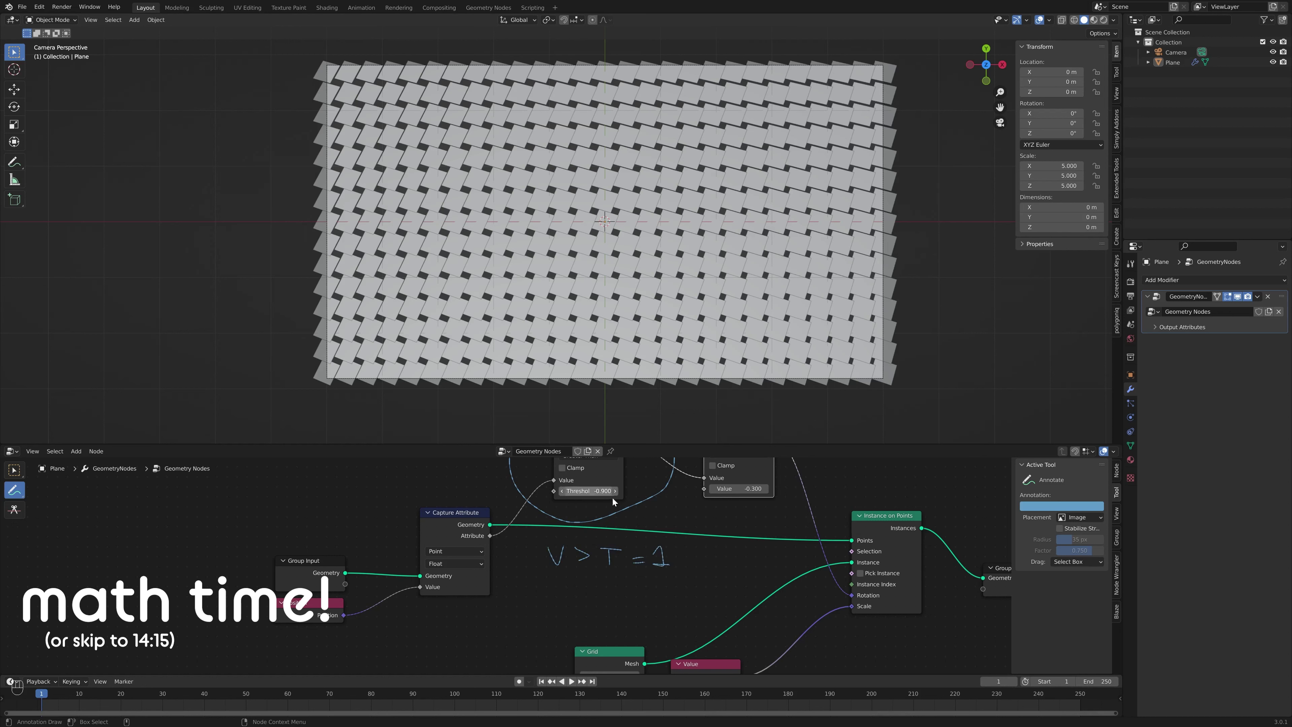
Handwrite "V < T = 0" below the first annotation line
middle_drag(615, 521, 621, 536)
mouse_move(550, 602)
mouse_down()
mouse_move(596, 615)
mouse_move(626, 598)
mouse_up()
mouse_move(619, 599)
mouse_down()
mouse_move(619, 610)
mouse_move(670, 610)
mouse_up()
mouse_move(671, 610)
middle_down()
mouse_move(682, 604)
mouse_move(560, 609)
middle_up()
mouse_move(582, 574)
mouse_down()
mouse_move(705, 603)
mouse_move(694, 620)
mouse_move(730, 601)
mouse_move(736, 622)
mouse_up()
key(ctrl+z)
key(ctrl+z)
Extend the two annotation lines with "r ~ 57.3°" and "r ~ 0°", and circle the second line's result
middle_drag(624, 574, 617, 596)
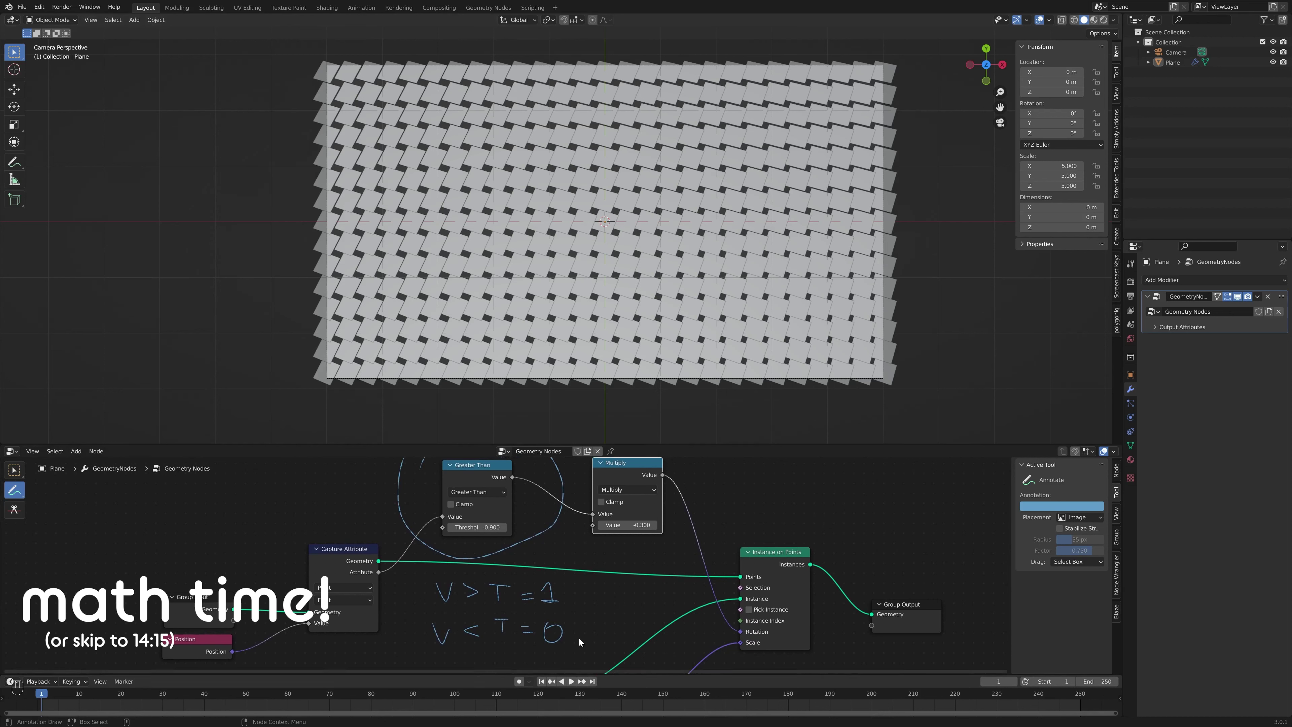
drag(565, 603, 574, 588)
mouse_move(569, 643)
mouse_down()
mouse_move(601, 589)
mouse_move(615, 606)
mouse_move(657, 607)
mouse_up()
click(637, 603)
mouse_move(593, 634)
mouse_down()
mouse_move(645, 620)
mouse_move(549, 657)
mouse_move(589, 605)
mouse_up()
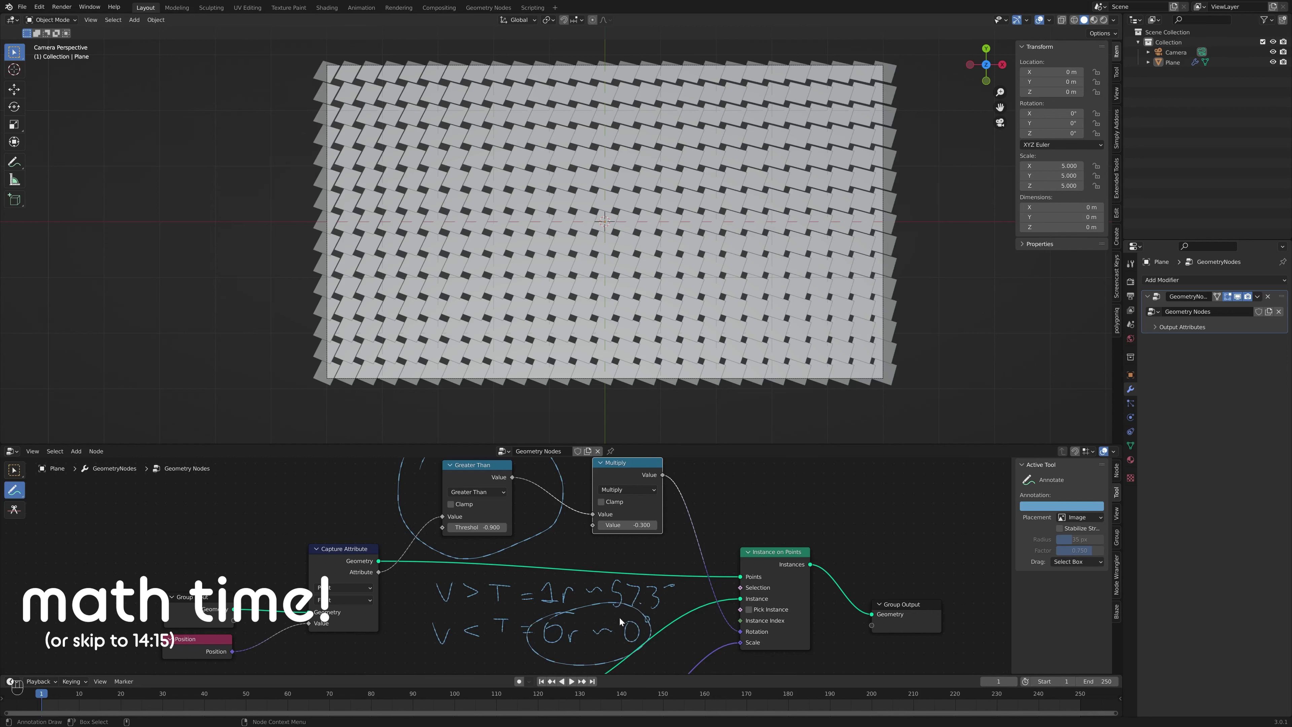
Raise the Greater Than threshold to 1.000 and bring it down to -0.700, underlining V and T in the "V < T" annotation
drag(476, 528, 498, 553)
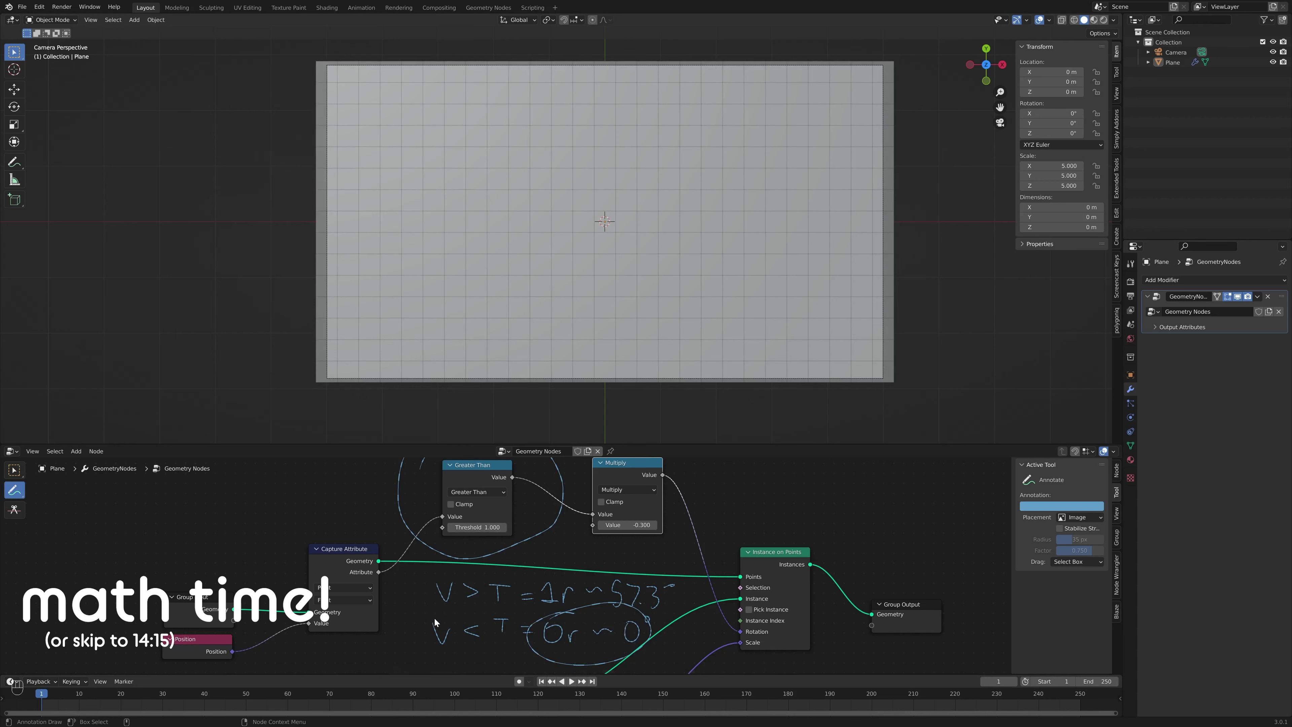
mouse_move(493, 639)
mouse_down()
mouse_move(508, 639)
mouse_move(449, 652)
mouse_up()
drag(484, 528, 473, 528)
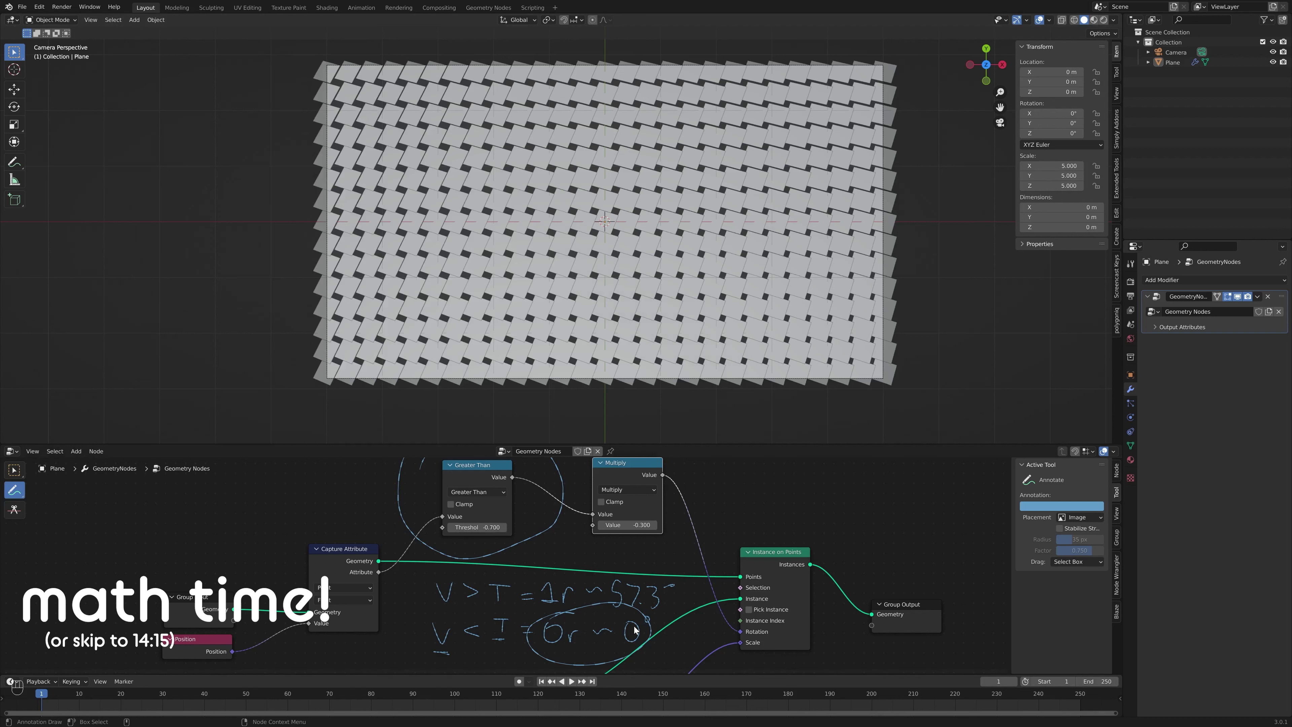
Sketch a scribbled box and a crossed box above Instance on Points, and switch back to the Select Box tool
mouse_move(780, 499)
mouse_down()
mouse_move(859, 497)
mouse_move(836, 479)
mouse_move(852, 506)
mouse_move(853, 490)
mouse_up()
mouse_move(691, 527)
middle_down()
mouse_move(655, 548)
mouse_move(624, 548)
mouse_move(631, 539)
middle_up()
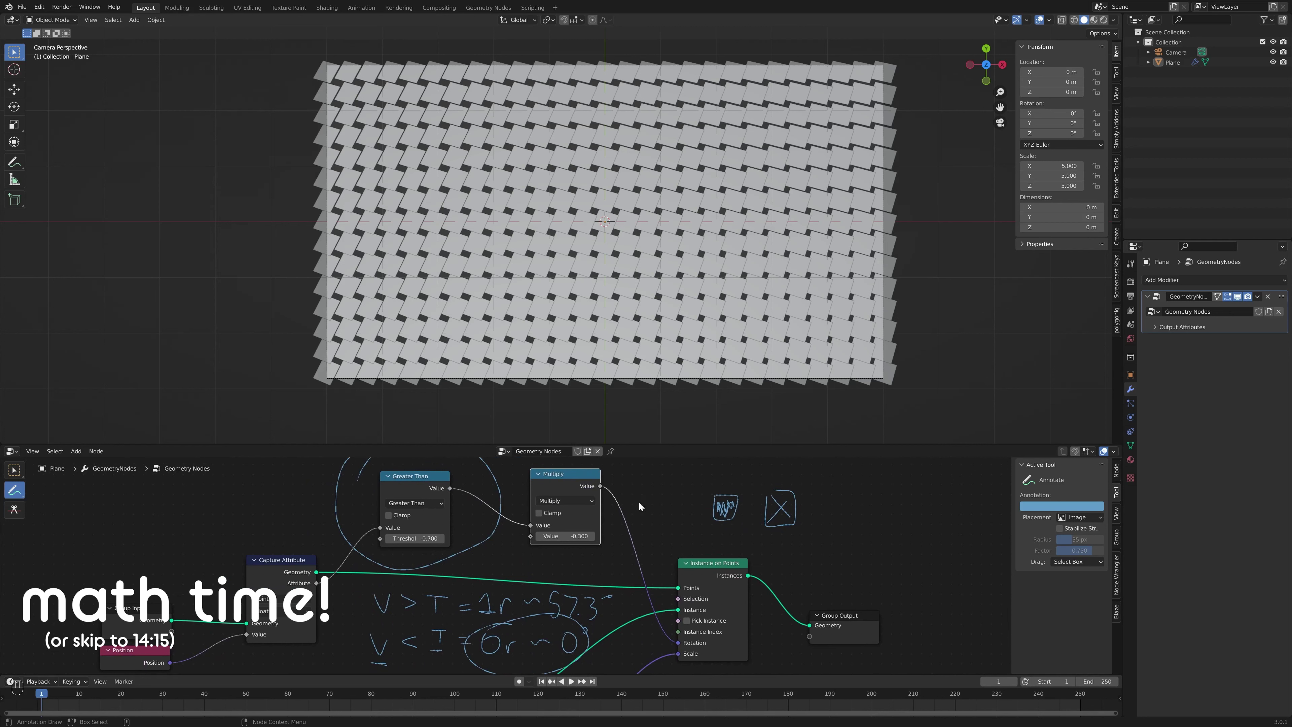
drag(565, 482, 599, 486)
key(ctrl+z)
click(15, 471)
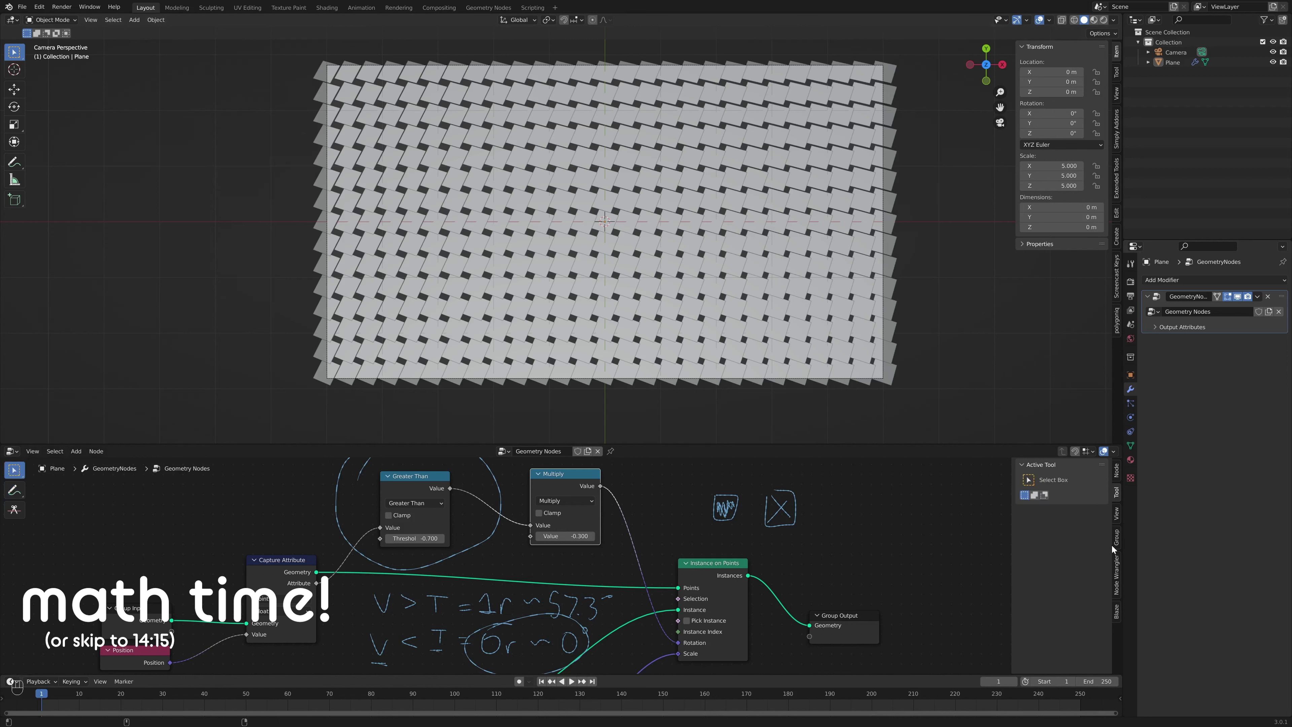
Hide the Note annotation layer in the node editor and look at the plane from the top view
click(1116, 536)
click(1117, 522)
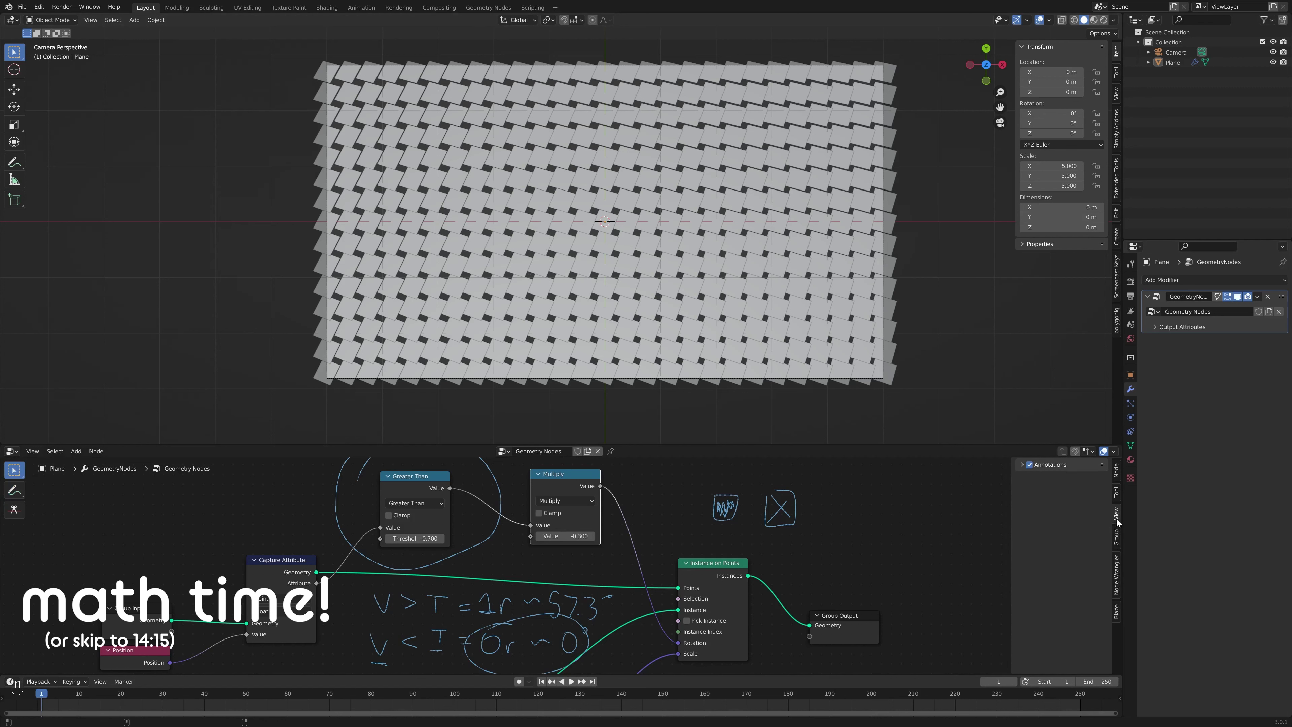
click(1050, 464)
click(1083, 494)
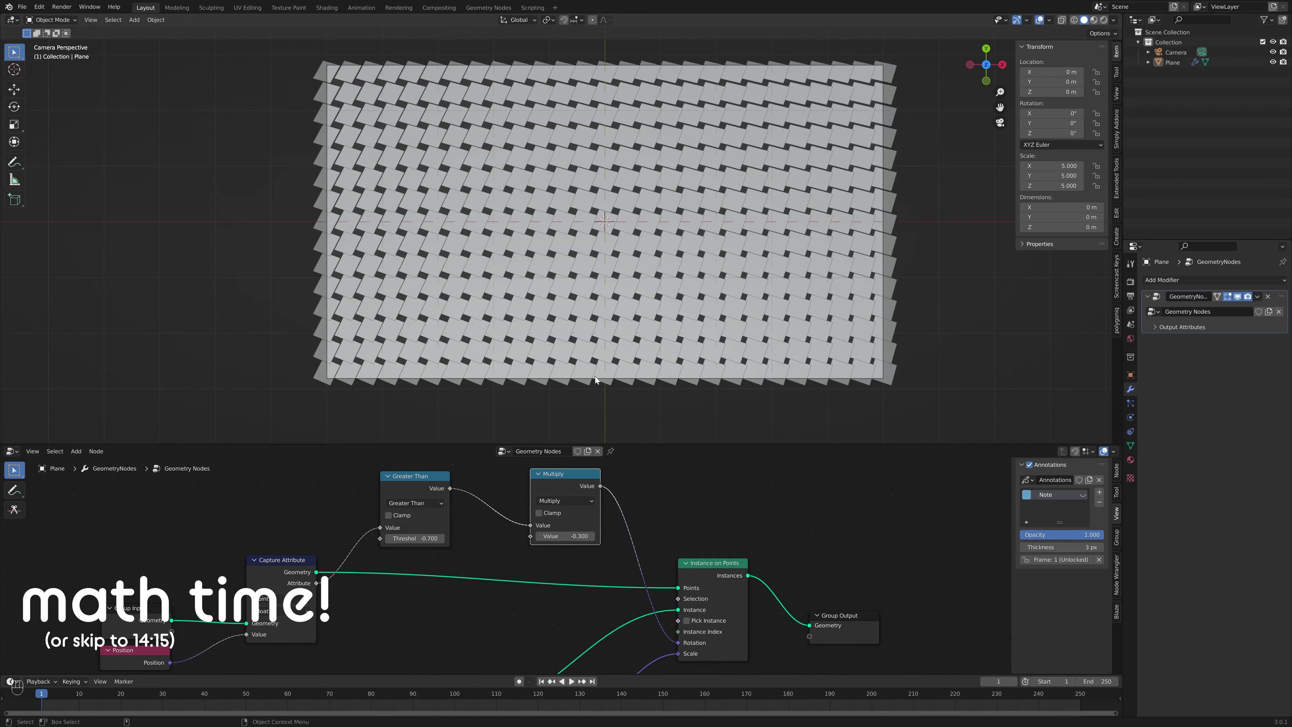
middle_drag(558, 174, 940, 118)
click(985, 62)
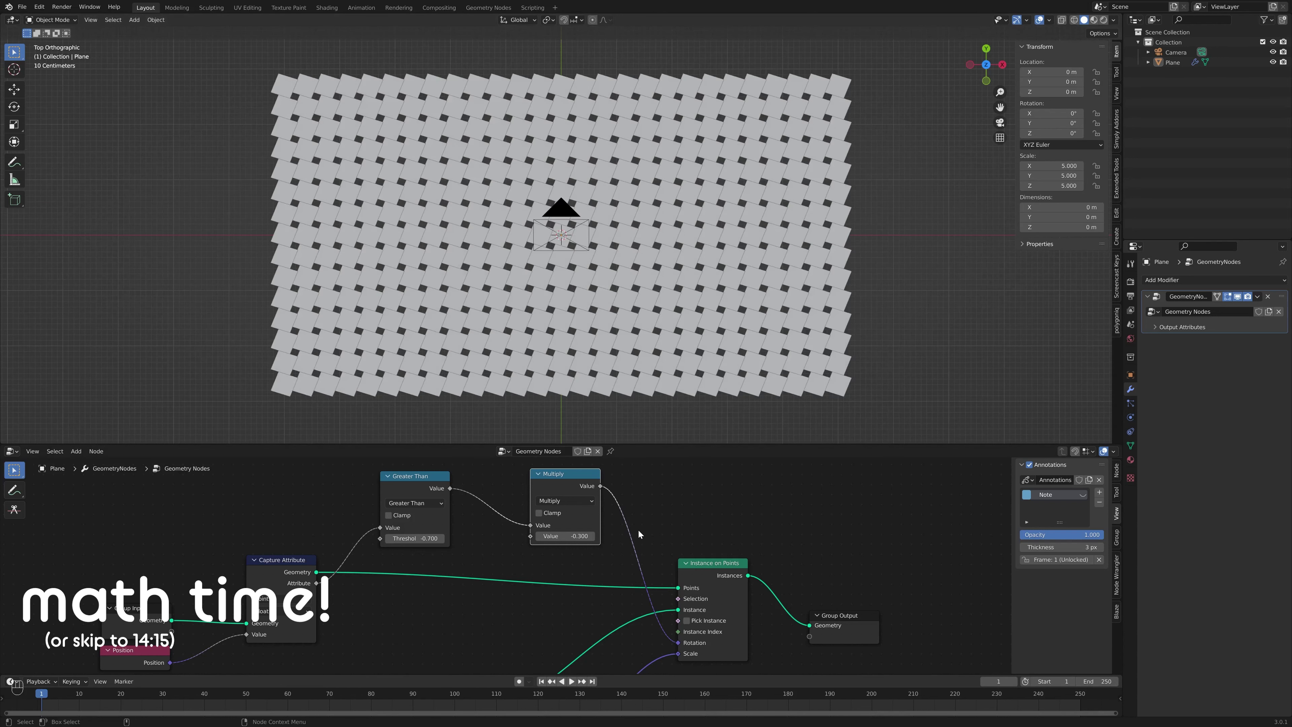
Make room before Instance on Points and insert a Combine XYZ node between Multiply and Rotation, feeding the value into X
drag(700, 563, 721, 561)
drag(830, 616, 882, 611)
drag(734, 585, 783, 596)
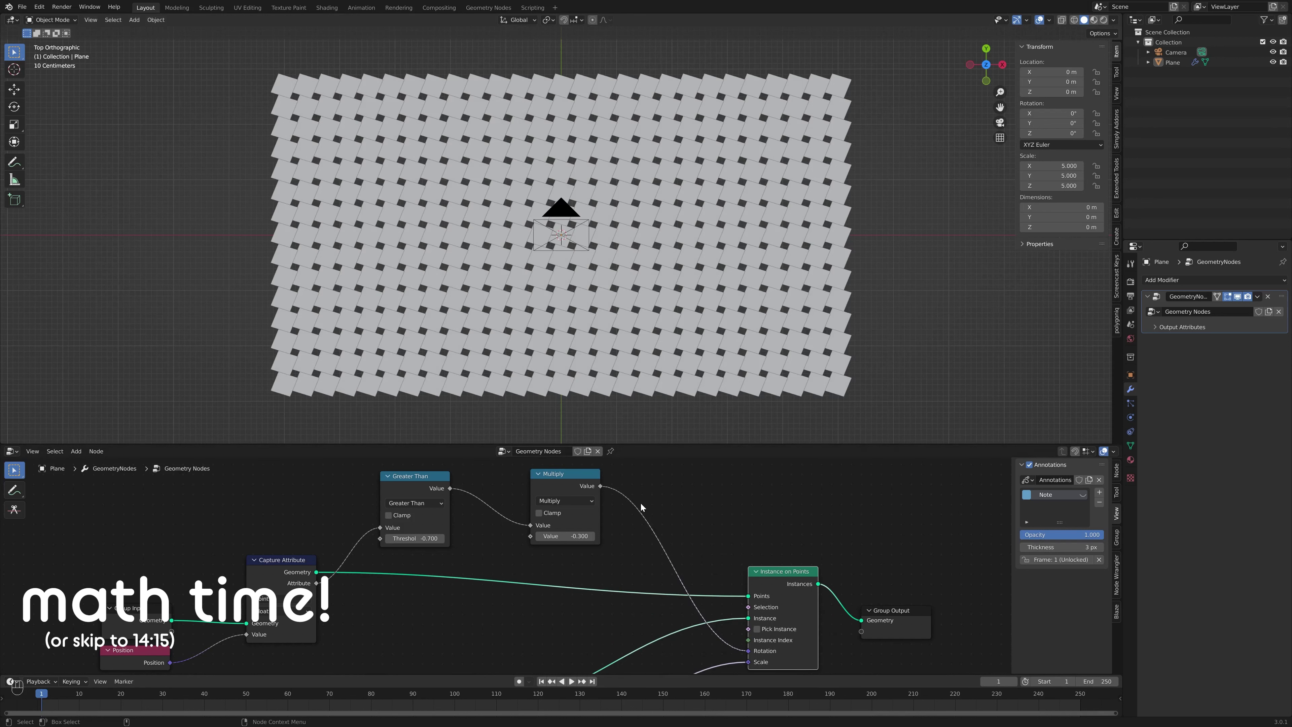
key(shift+a)
text(com)
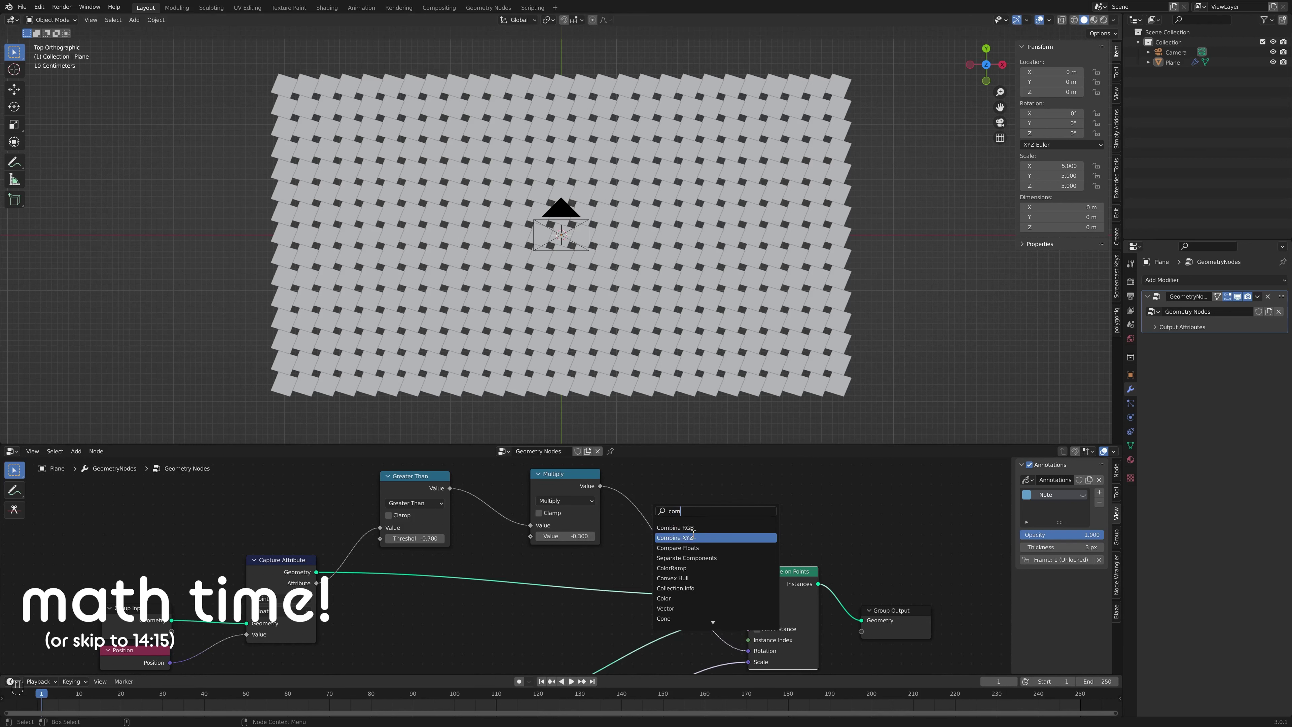
click(677, 538)
click(654, 509)
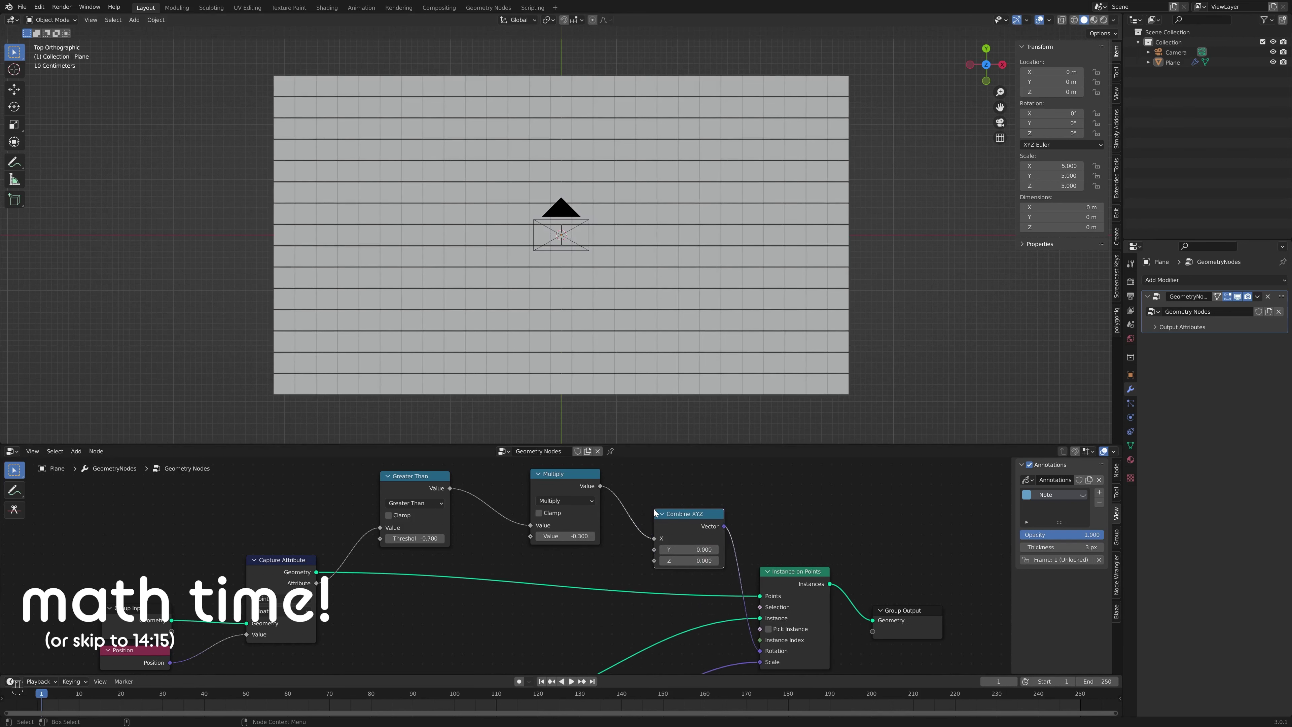
Disconnect Combine XYZ from the Rotation input of Instance on Points and set Rotation X to 57.3°
middle_drag(833, 522, 829, 504)
scroll(712, 532, up, 1)
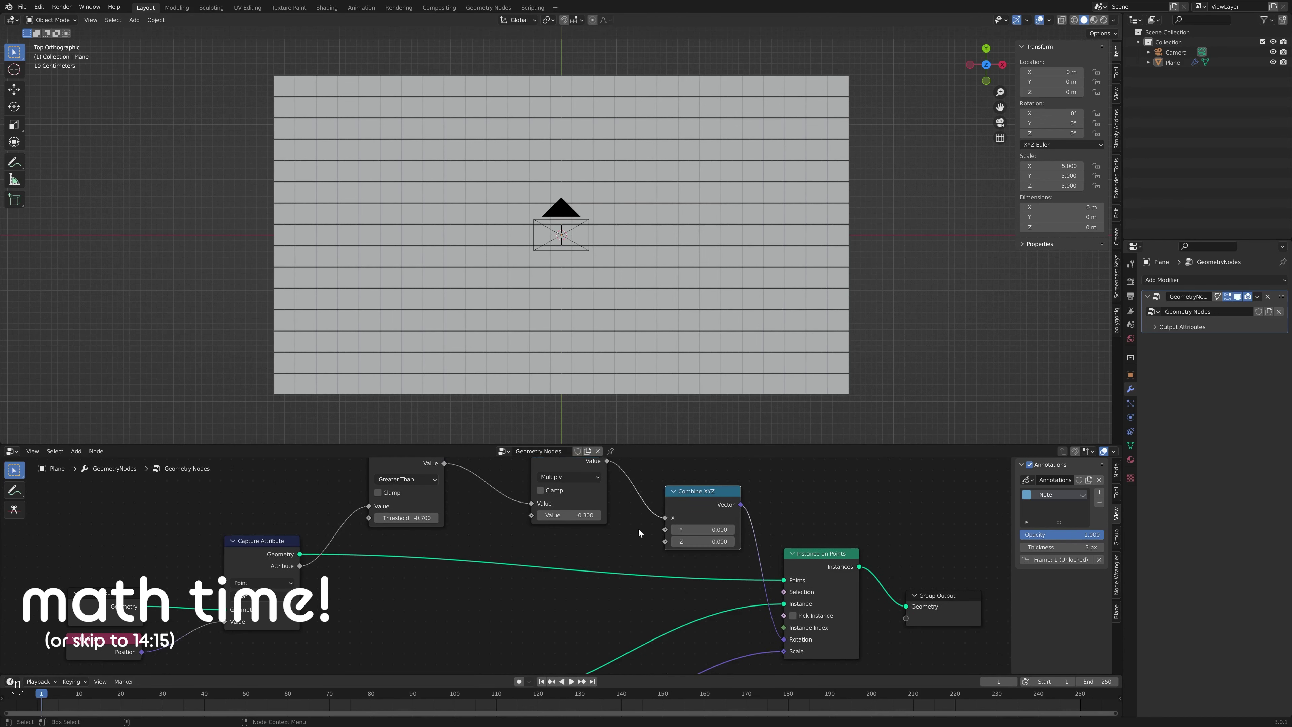
middle_drag(637, 509, 635, 515)
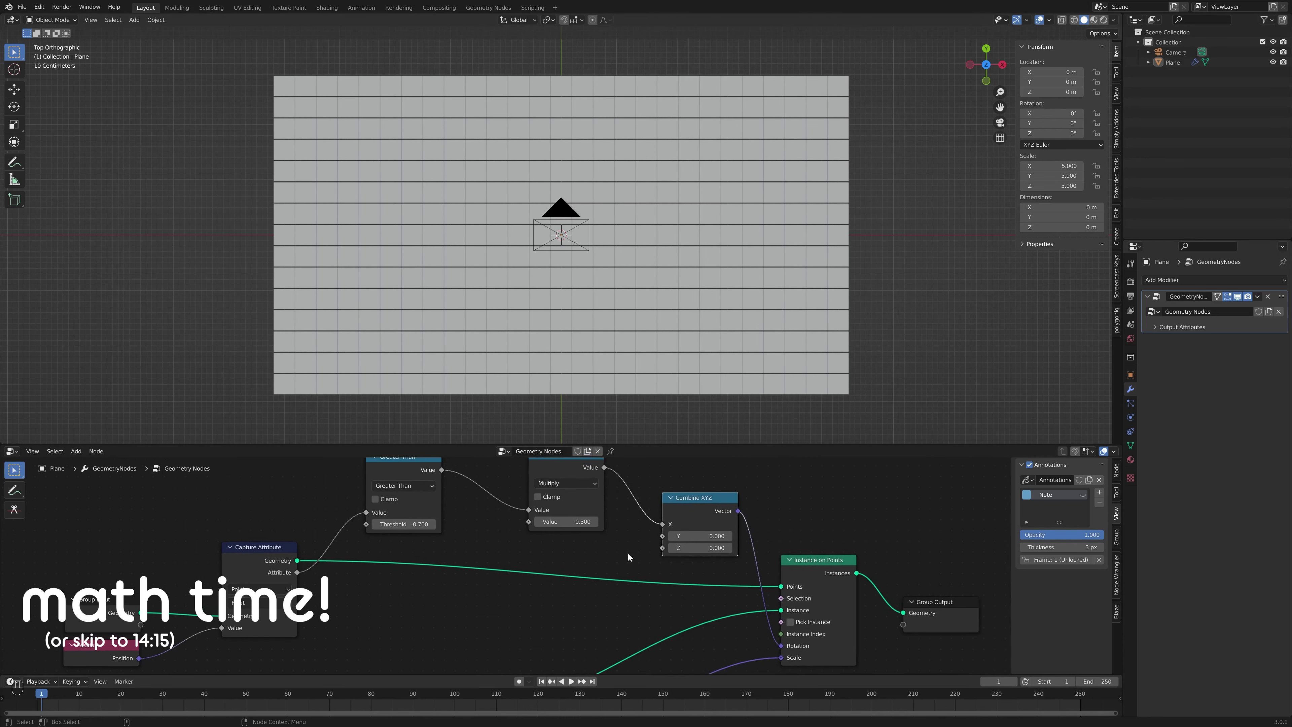
middle_drag(563, 304, 640, 234)
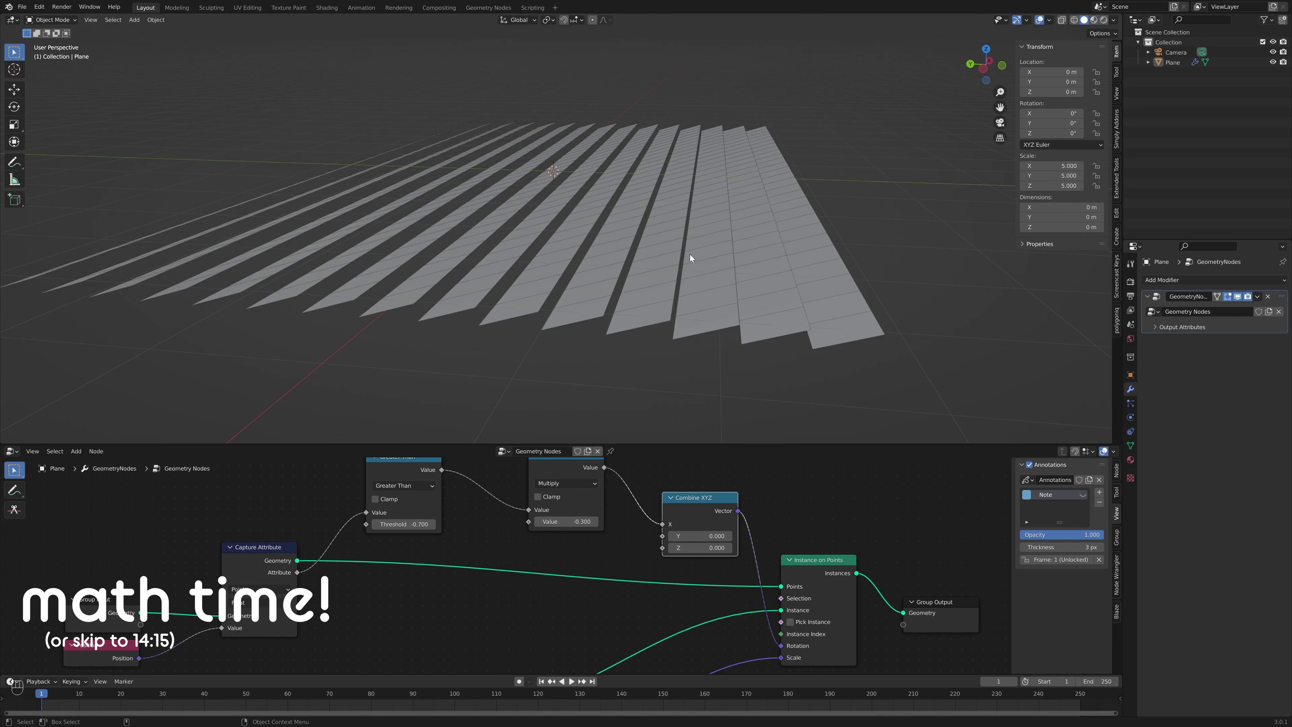
middle_drag(748, 303, 747, 305)
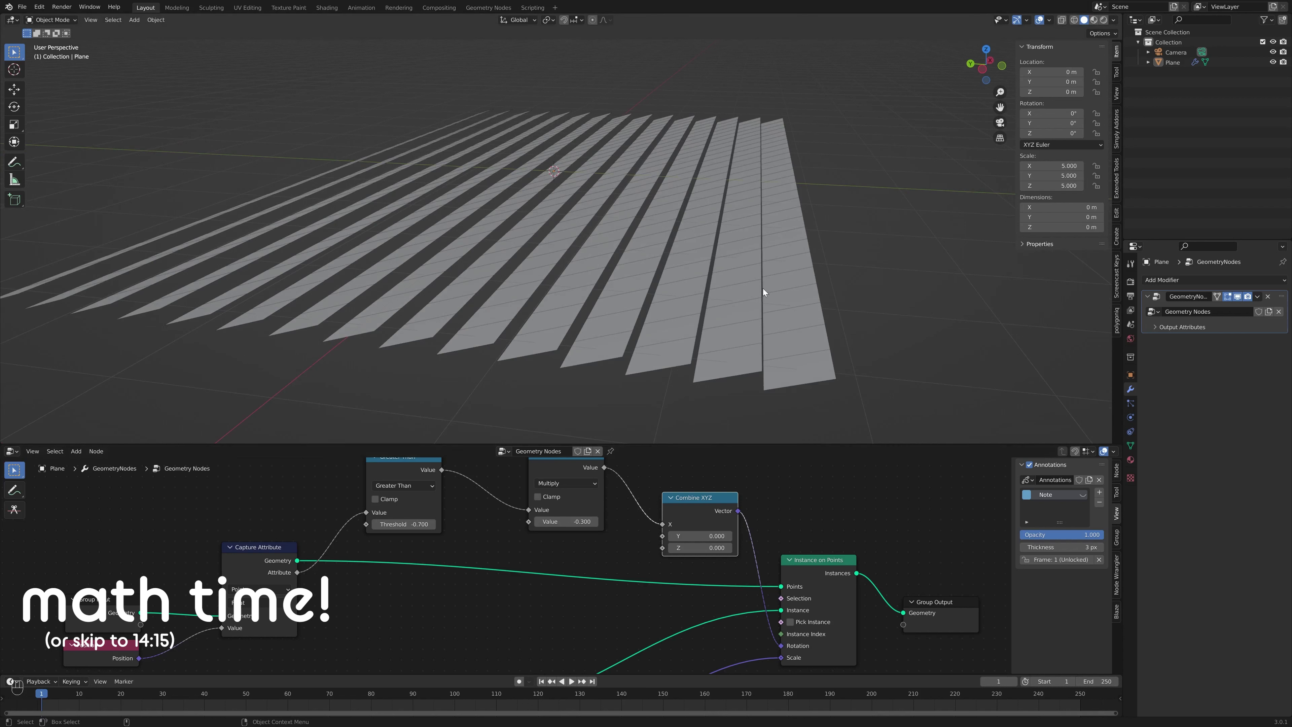
middle_drag(777, 653, 779, 608)
drag(784, 602, 771, 597)
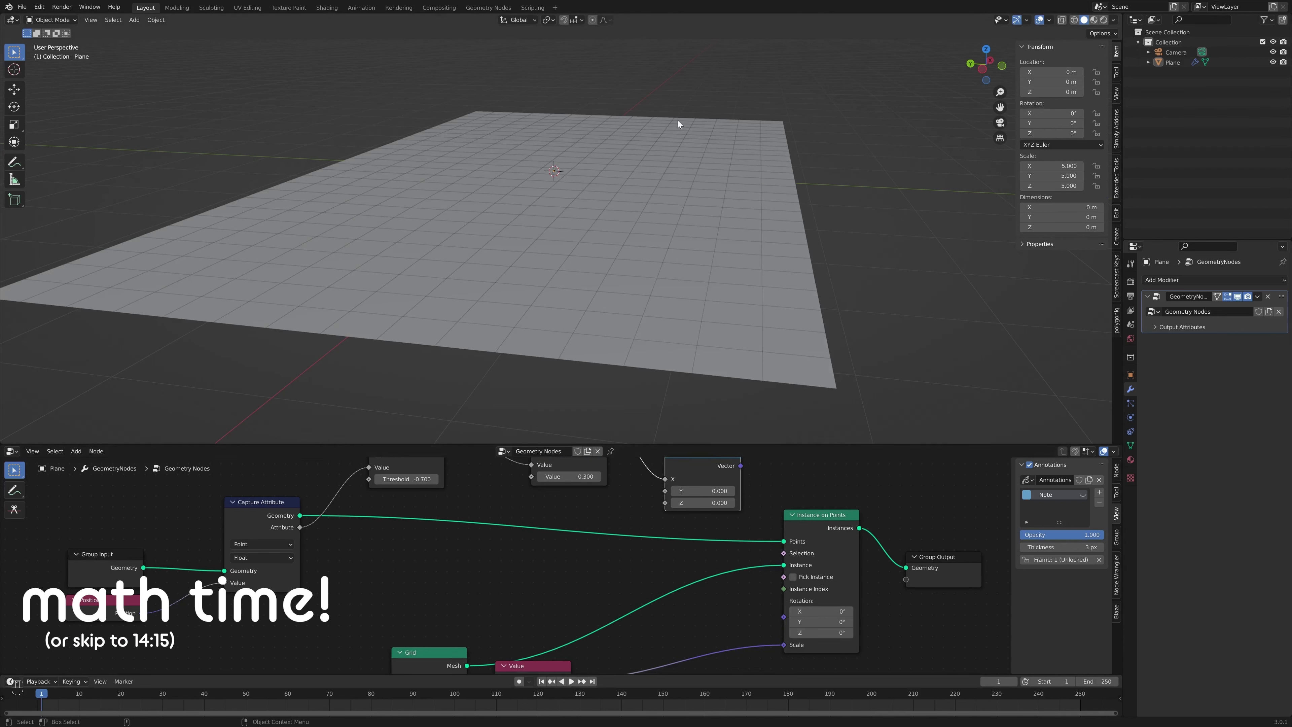
scroll(865, 611, up, 2)
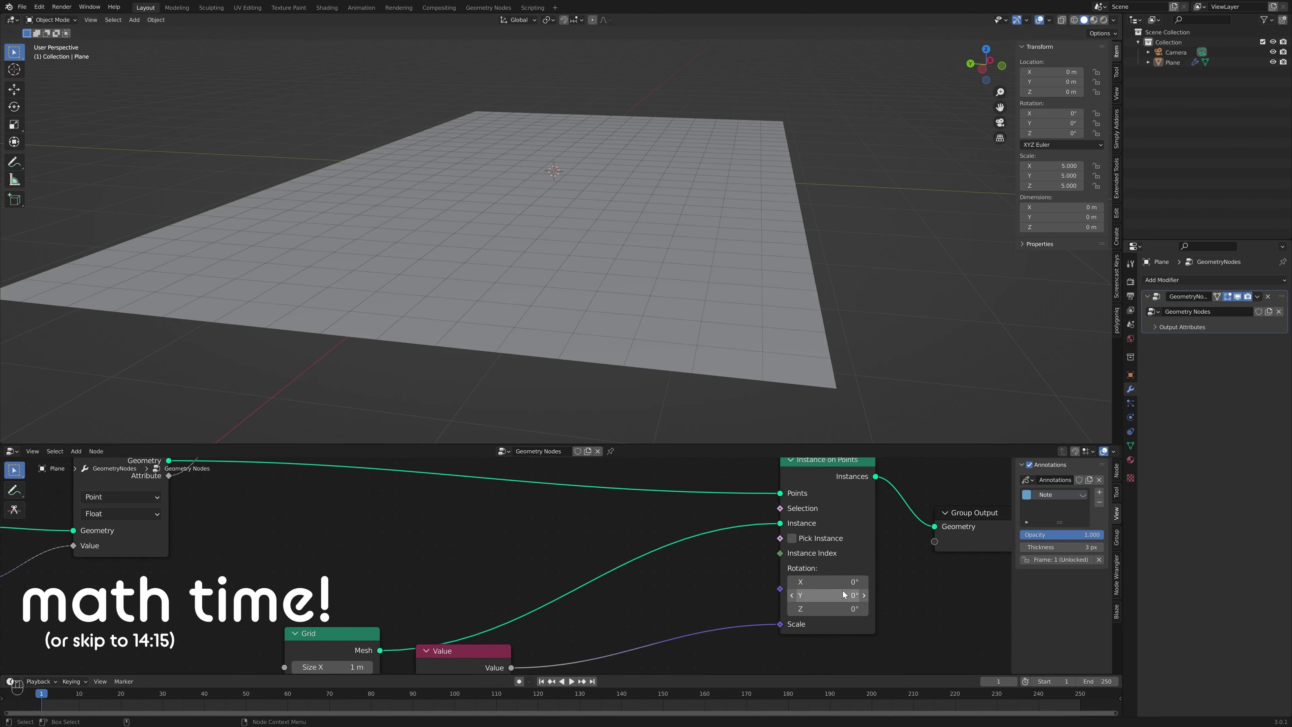
click(836, 581)
text(57.3)
key(Return)
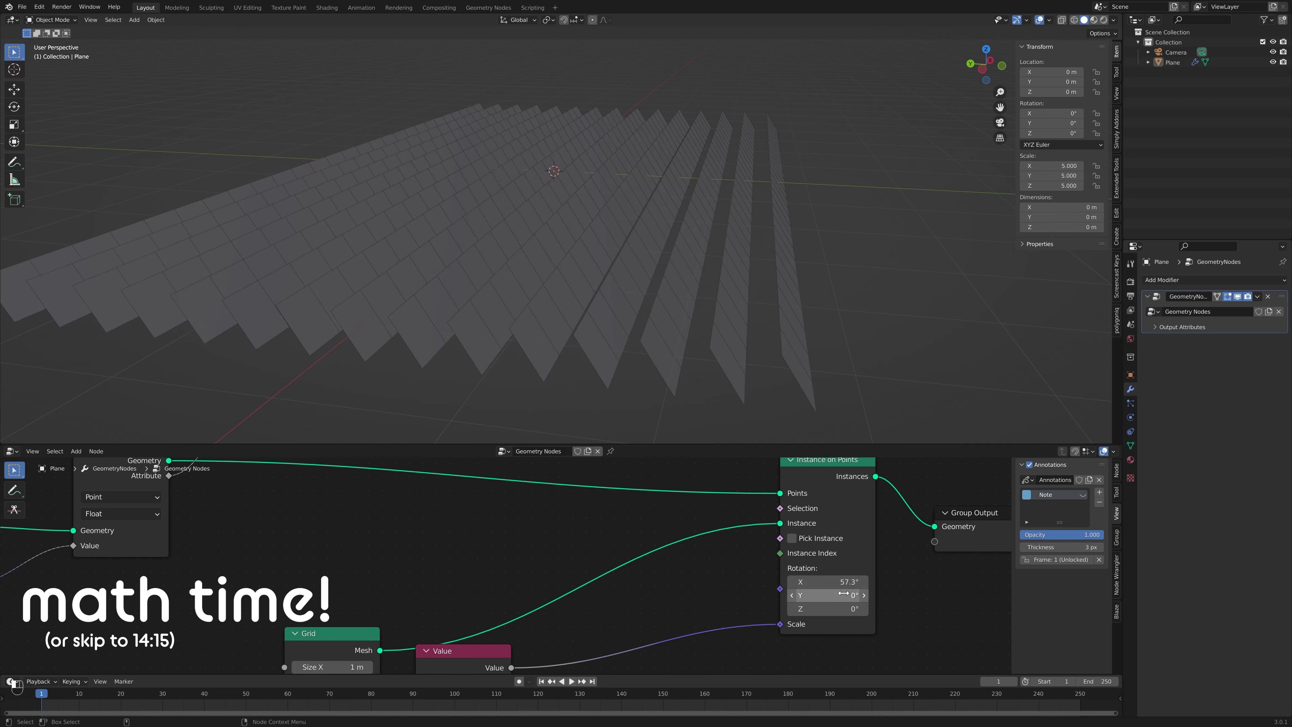
Try a Rotation X of -57.3° on Instance on Points and undo it
middle_drag(631, 254, 612, 301)
scroll(744, 535, down, 1)
drag(661, 482, 693, 593)
click(766, 608)
key(BackSpace)
text(-57.3)
key(Return)
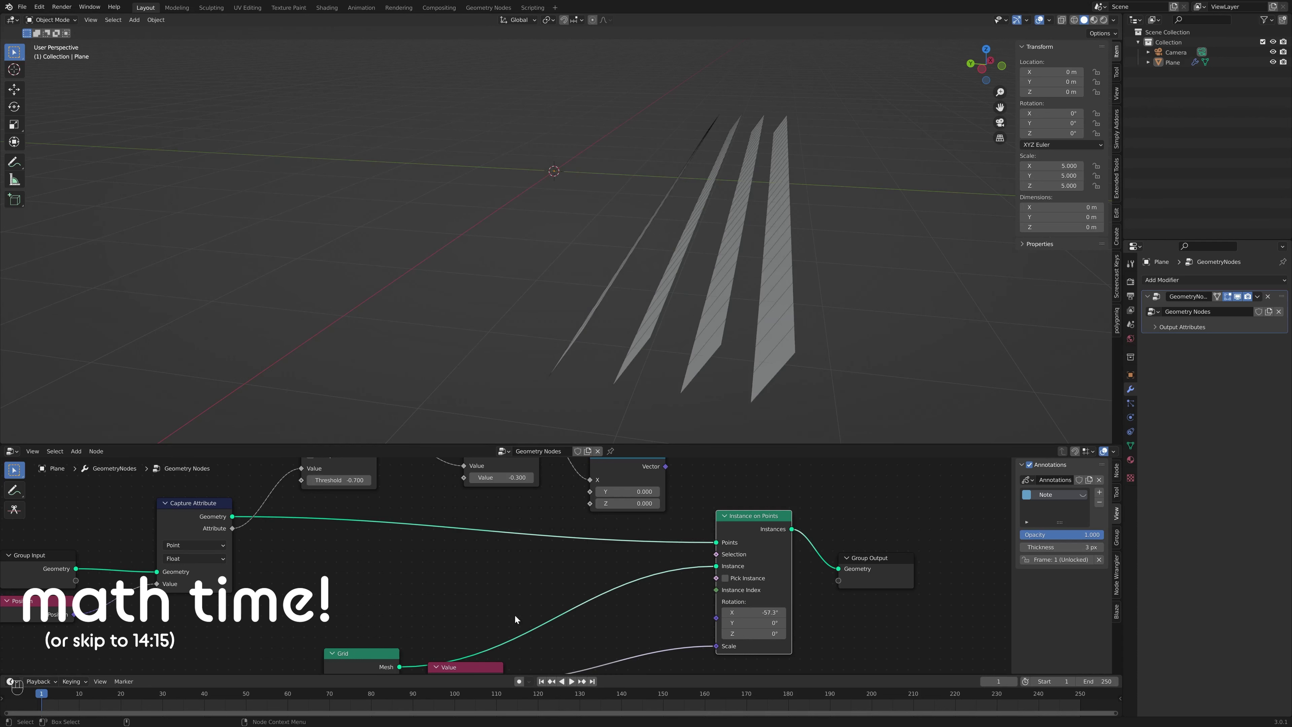
middle_drag(483, 567, 477, 611)
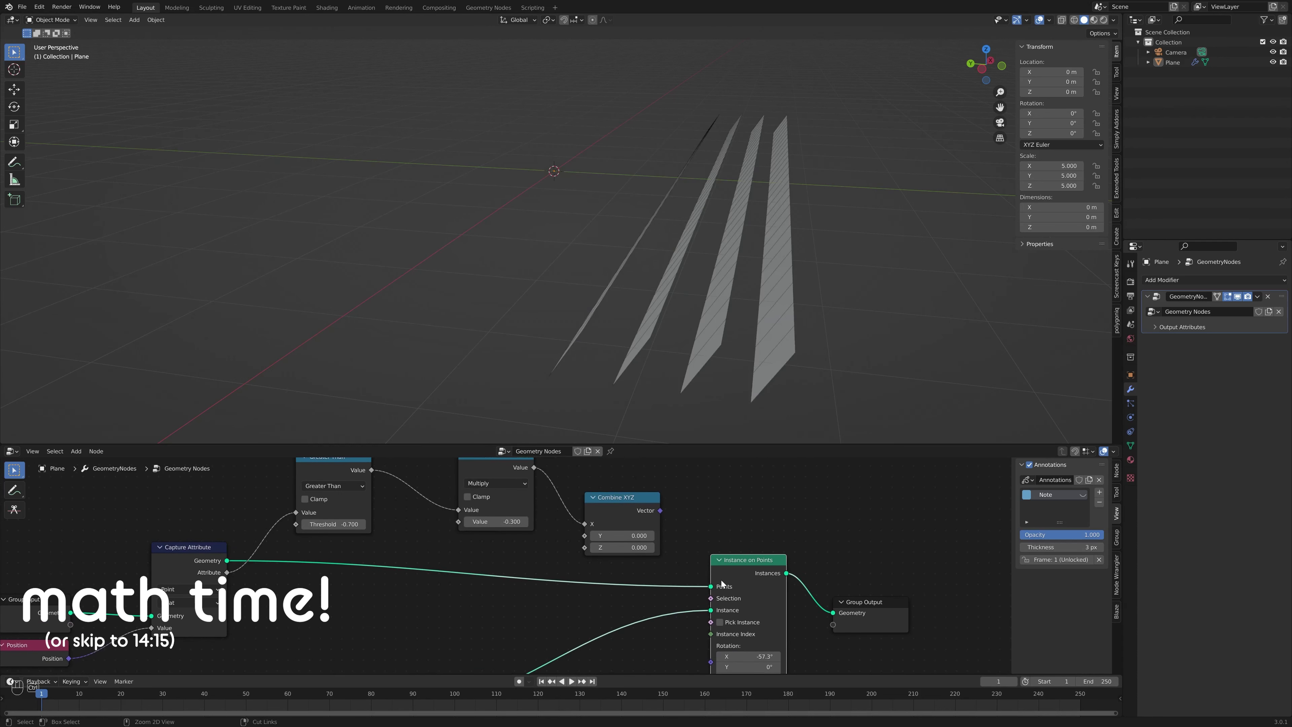
key(ctrl+z)
Set the Multiply node's value to 1 and mute the node
middle_drag(491, 549, 506, 567)
click(509, 538)
text(1)
key(Return)
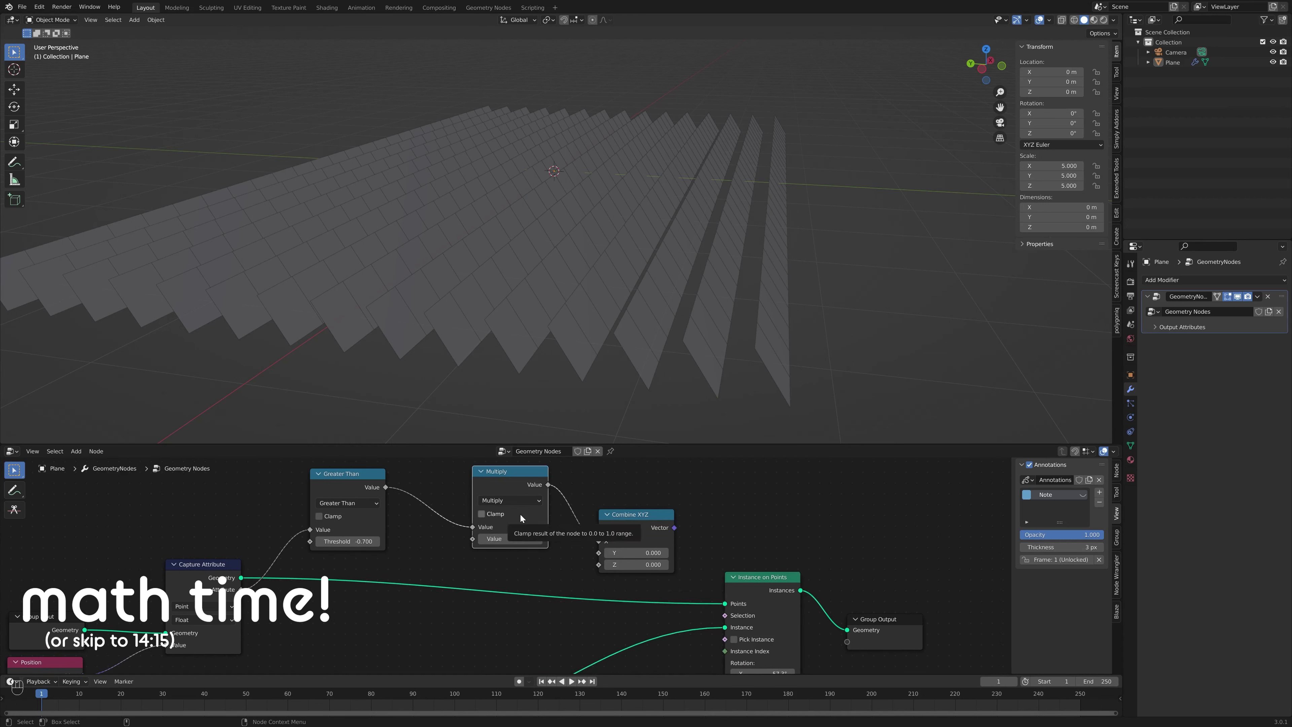
key(m)
Connect the Combine XYZ Vector to the Rotation of Instance on Points and show the Note annotation layer
middle_drag(750, 585, 747, 568)
drag(670, 511, 722, 608)
mouse_move(750, 298)
middle_down()
mouse_move(766, 276)
mouse_move(750, 278)
middle_up()
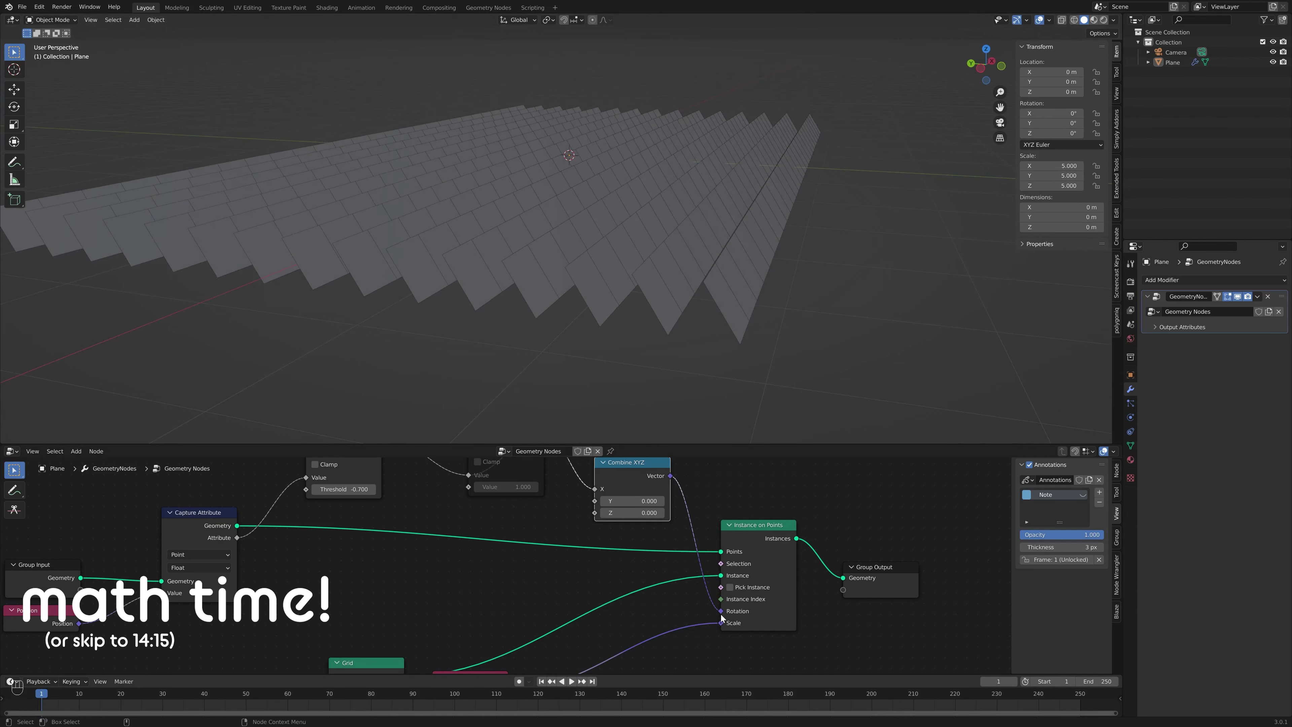
middle_drag(388, 518, 381, 573)
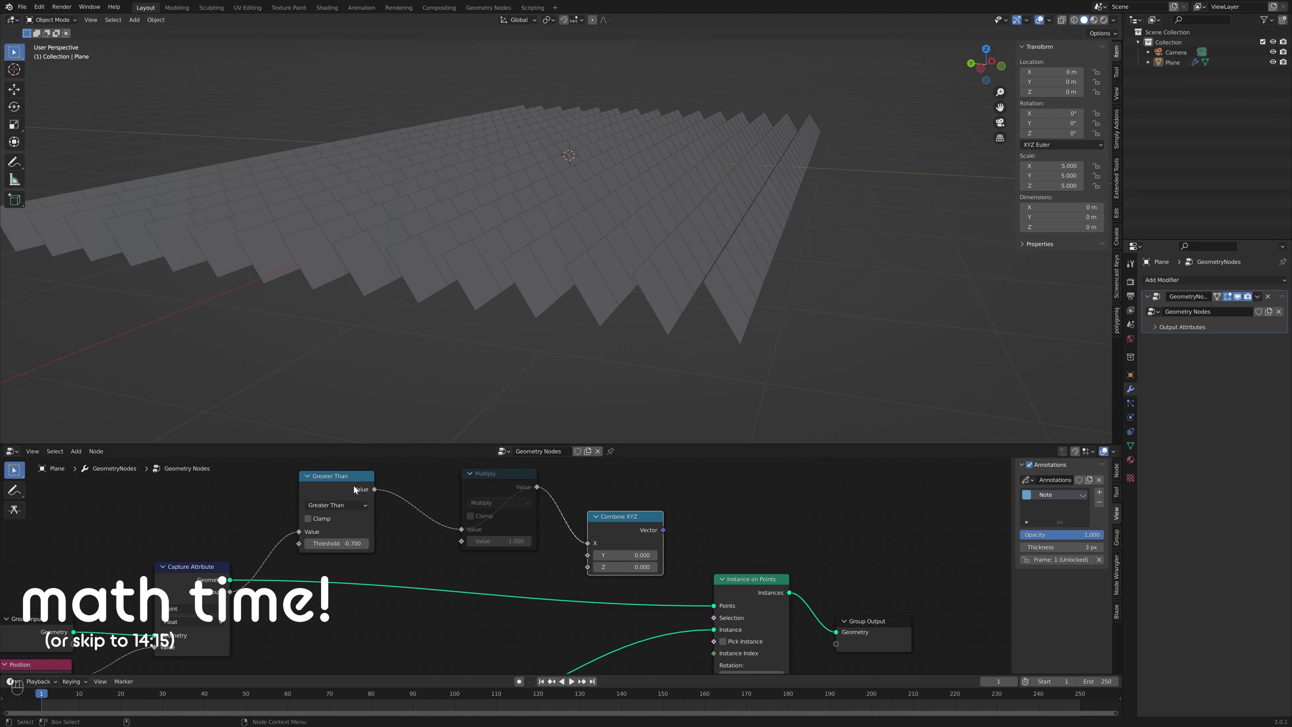
click(1084, 495)
middle_drag(508, 669, 537, 616)
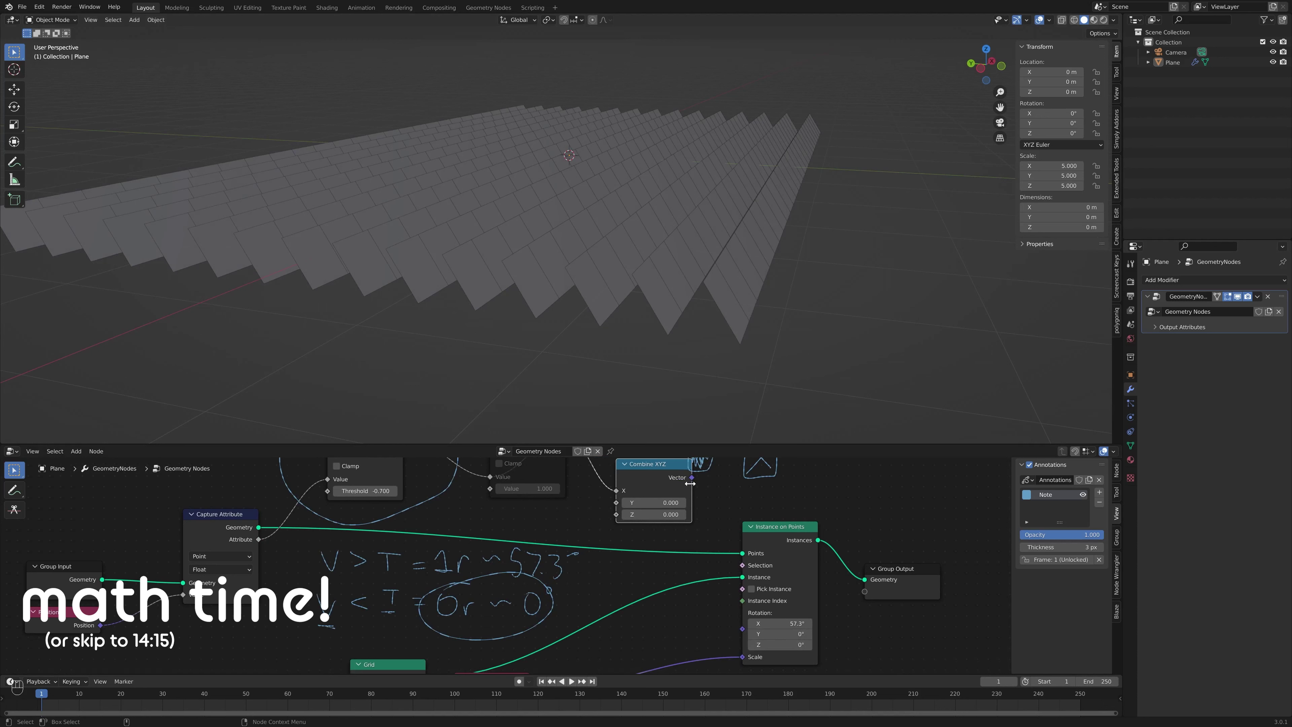
drag(691, 478, 743, 612)
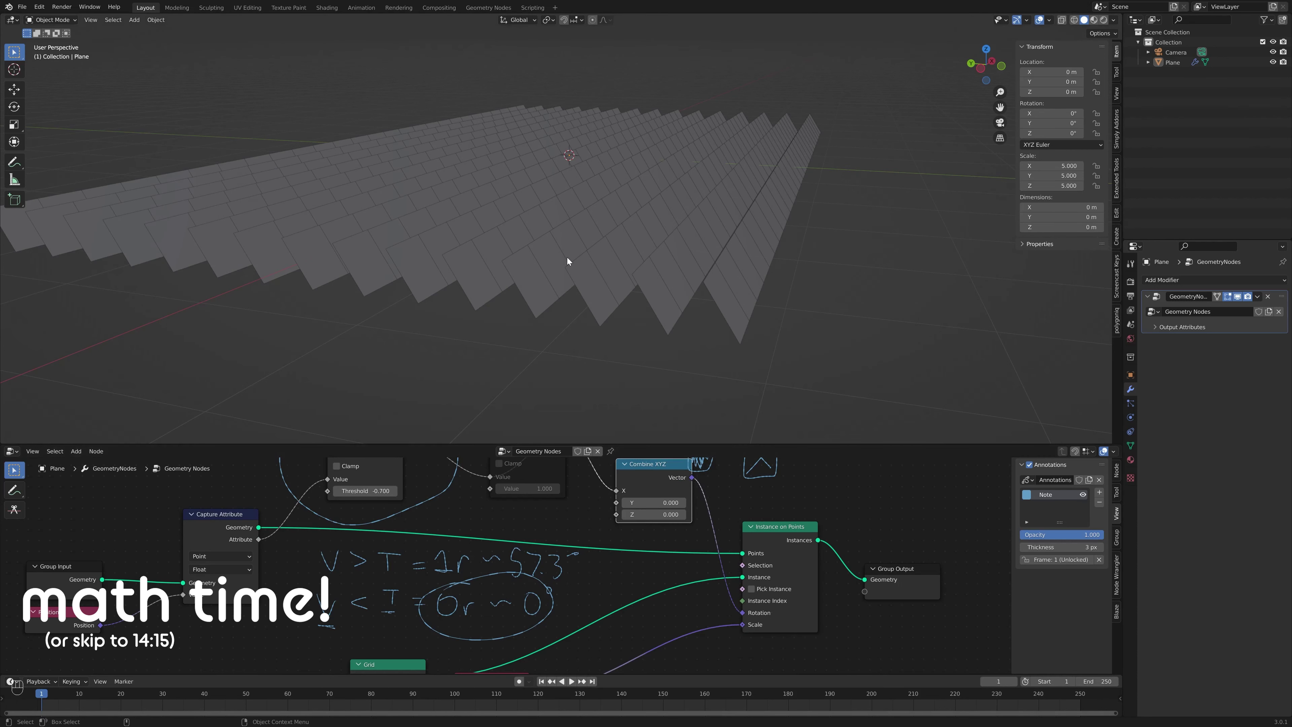
Unmute the Multiply node
middle_drag(575, 557, 605, 624)
click(532, 513)
key(m)
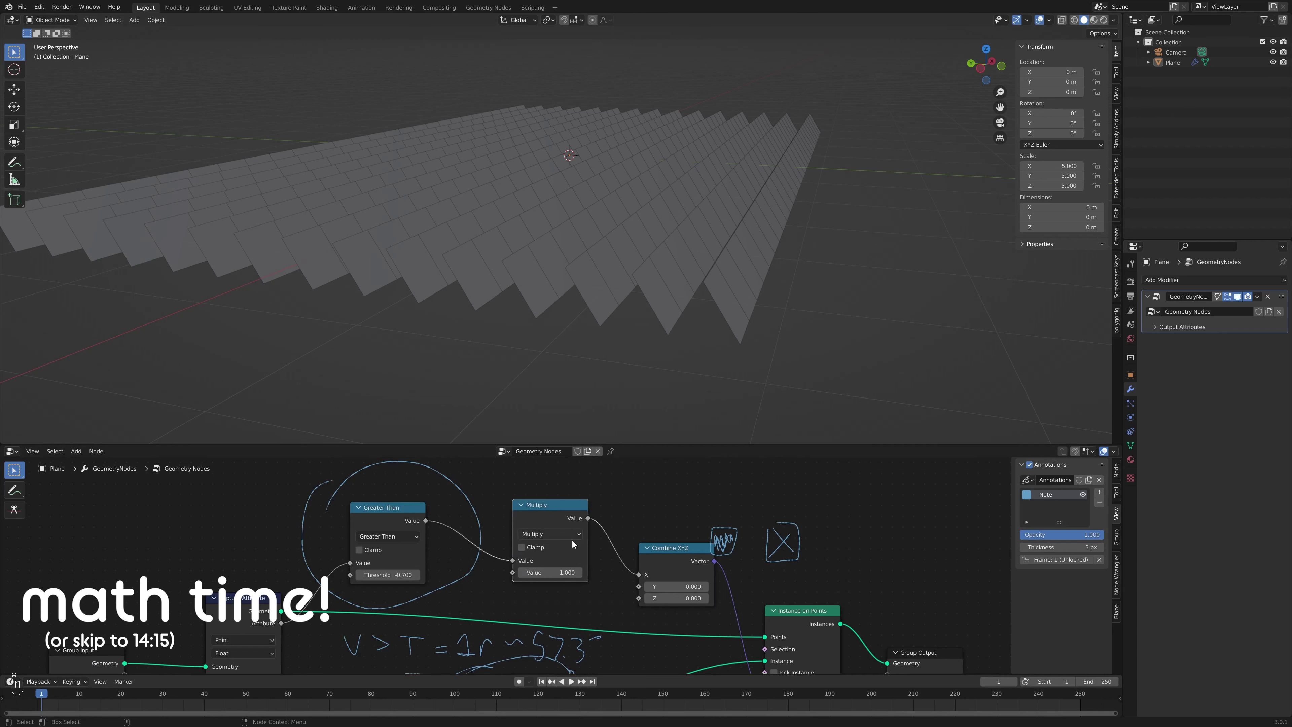
Draw an annotation circle around the Multiply node
middle_drag(616, 567, 635, 549)
scroll(619, 577, down, 1)
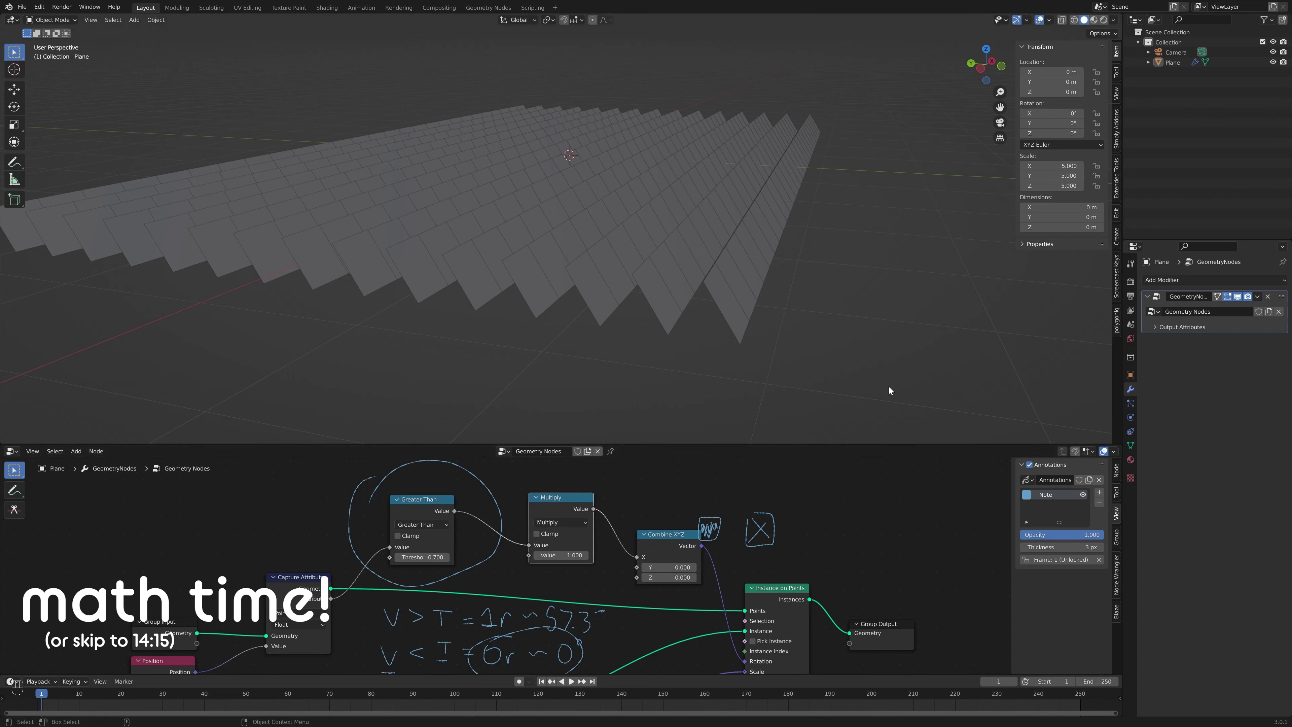
click(13, 490)
mouse_move(517, 486)
mouse_down()
mouse_move(627, 487)
mouse_move(524, 476)
mouse_up()
middle_drag(701, 528, 682, 575)
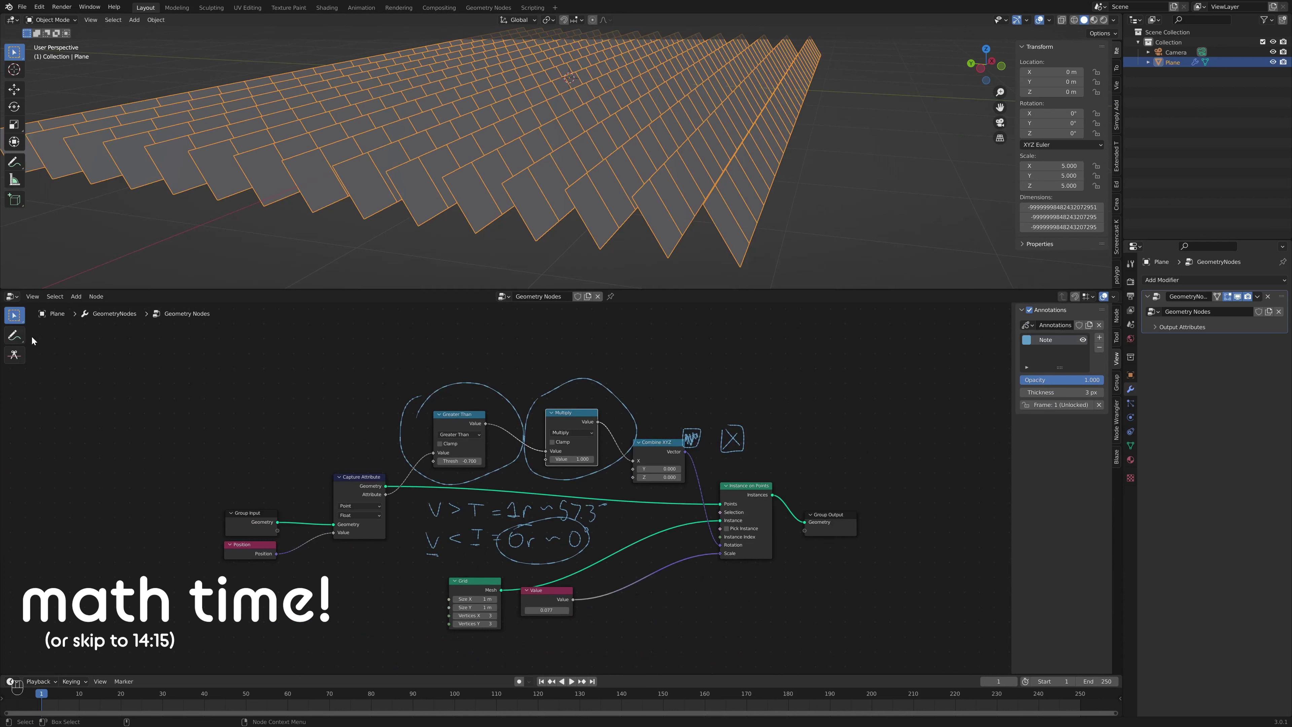
Circle the 57.3° in the first annotation line and handwrite a large circled "57.3°" above the nodes
click(20, 336)
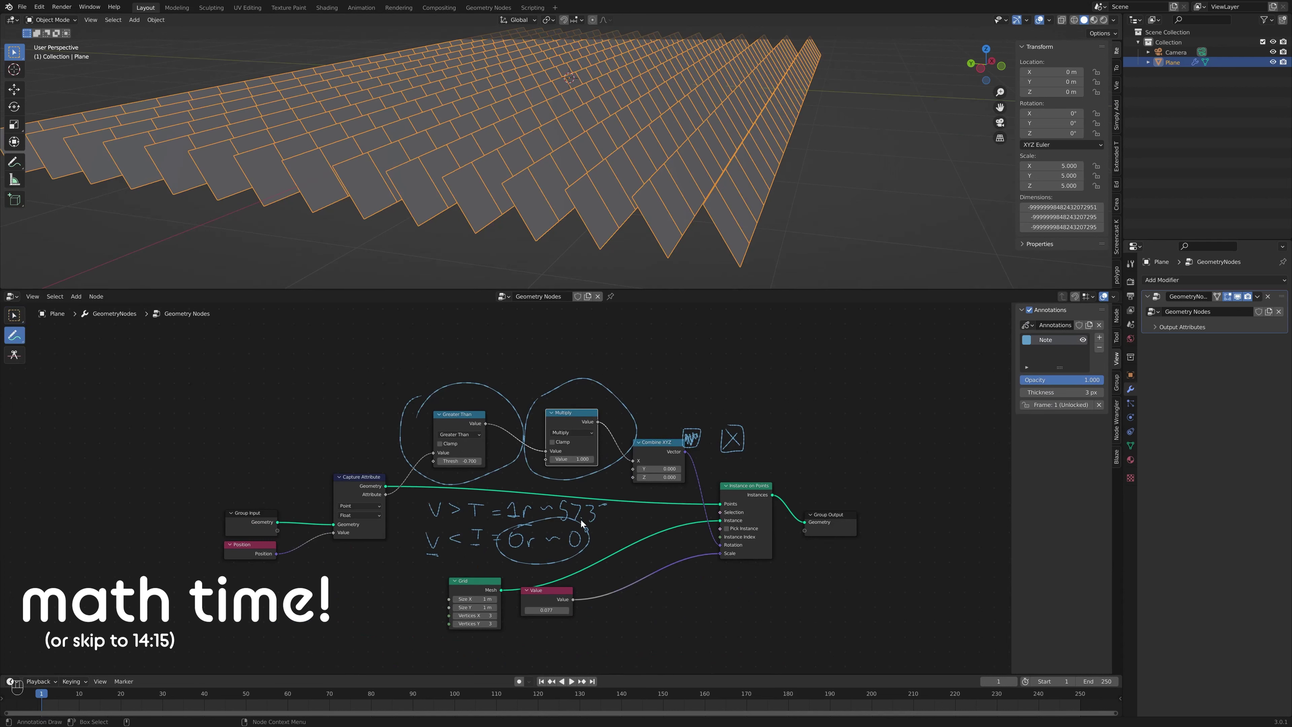
mouse_move(604, 511)
mouse_down()
mouse_move(620, 502)
mouse_move(560, 527)
mouse_move(606, 482)
mouse_up()
drag(707, 330, 695, 366)
mouse_move(724, 326)
mouse_down()
mouse_move(742, 324)
mouse_move(763, 361)
mouse_up()
drag(727, 305, 806, 317)
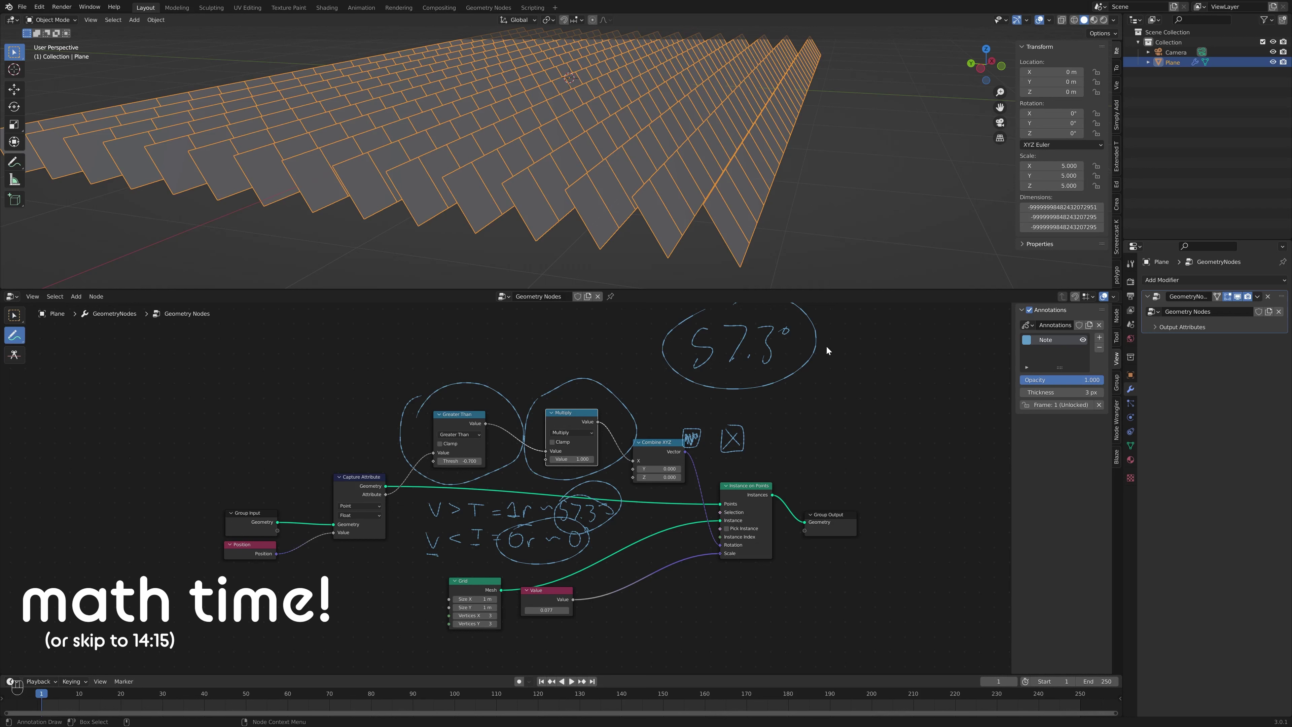
Extend the large note with "× n = 180°", and circle the two box sketches, labelling them 0 and 180
drag(950, 320, 966, 330)
drag(984, 321, 981, 324)
mouse_move(725, 412)
mouse_down()
mouse_move(712, 417)
mouse_move(724, 443)
mouse_up()
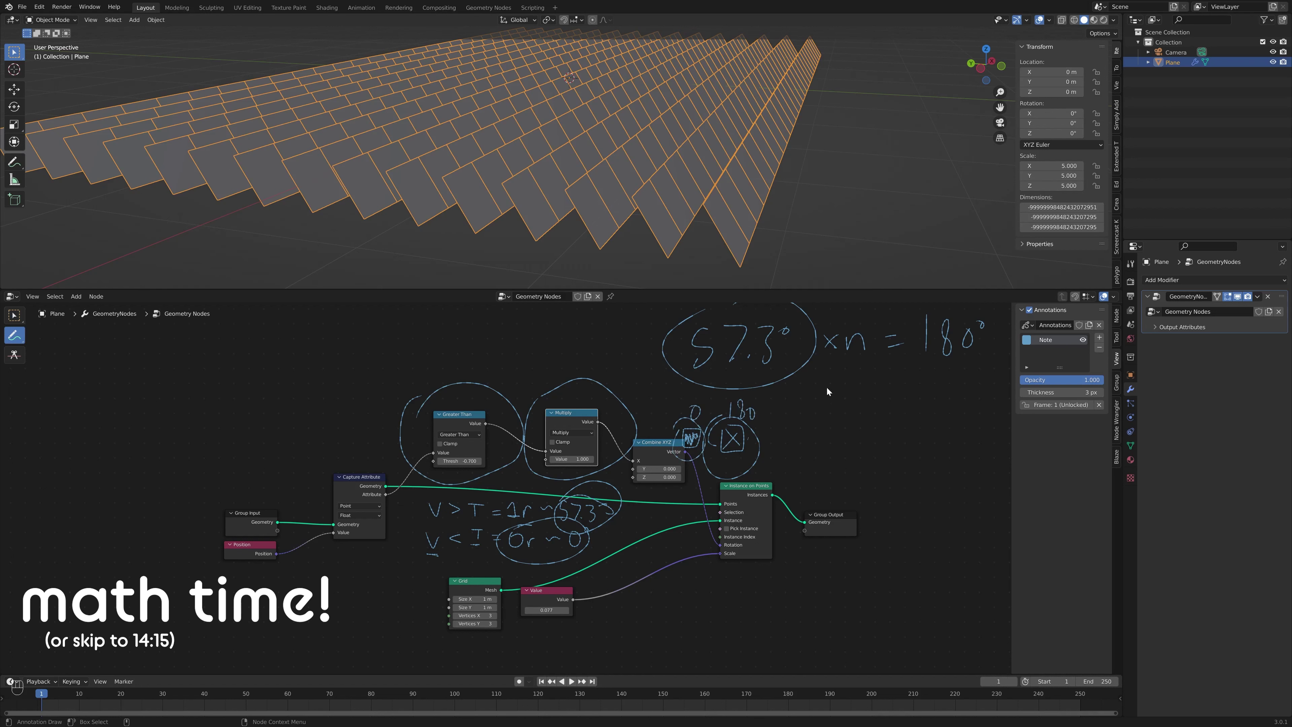
Underline the n in the equation and handwrite "n = πr" and "πr = 180°" below it
drag(844, 364, 870, 367)
drag(839, 436, 892, 420)
mouse_move(885, 425)
mouse_down()
mouse_move(872, 437)
mouse_move(910, 432)
mouse_up()
mouse_move(869, 461)
mouse_down()
mouse_move(868, 488)
mouse_move(880, 474)
mouse_up()
mouse_move(814, 471)
mouse_down()
mouse_move(829, 469)
mouse_move(827, 487)
mouse_move(855, 476)
mouse_up()
drag(843, 483, 856, 482)
Circle the Greater Than node and the "1r" in the first annotation line, and handwrite "1r × π =" beside Group Output
mouse_move(454, 375)
mouse_down()
mouse_move(475, 496)
mouse_move(472, 386)
mouse_move(452, 393)
mouse_up()
mouse_move(521, 483)
mouse_down()
mouse_move(508, 529)
mouse_move(527, 490)
mouse_up()
mouse_move(888, 521)
mouse_down()
mouse_move(898, 515)
mouse_move(910, 546)
mouse_up()
mouse_move(916, 533)
mouse_down()
mouse_move(907, 544)
mouse_move(955, 518)
mouse_move(970, 530)
mouse_up()
drag(965, 536, 973, 535)
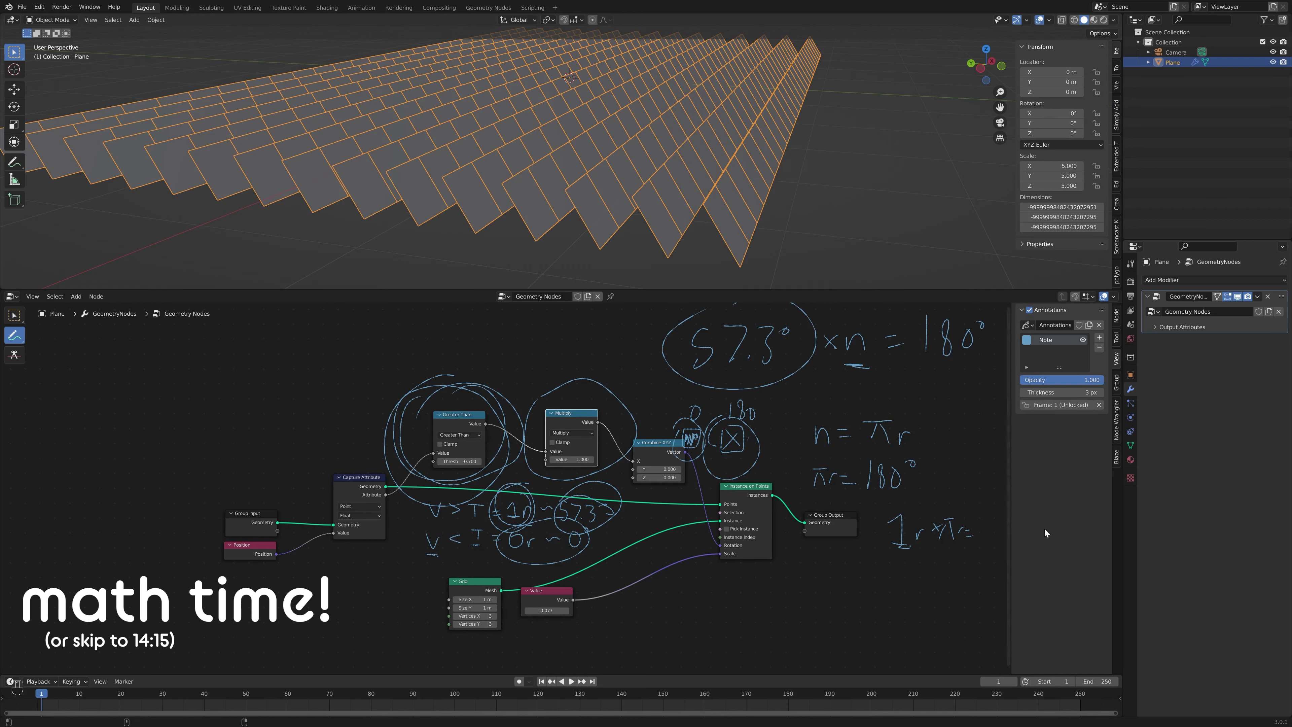
Hide the sidebar and complete the last equation with "πr" and an arrow down to a circled "180°"
key(n)
drag(1045, 518, 1060, 516)
drag(1050, 518, 1058, 536)
mouse_move(1061, 528)
mouse_down()
mouse_move(1076, 526)
mouse_move(1027, 598)
mouse_up()
mouse_move(1041, 577)
mouse_down()
mouse_move(1036, 586)
mouse_move(1050, 583)
mouse_up()
mouse_move(1062, 575)
mouse_down()
mouse_move(1081, 597)
mouse_move(991, 586)
mouse_up()
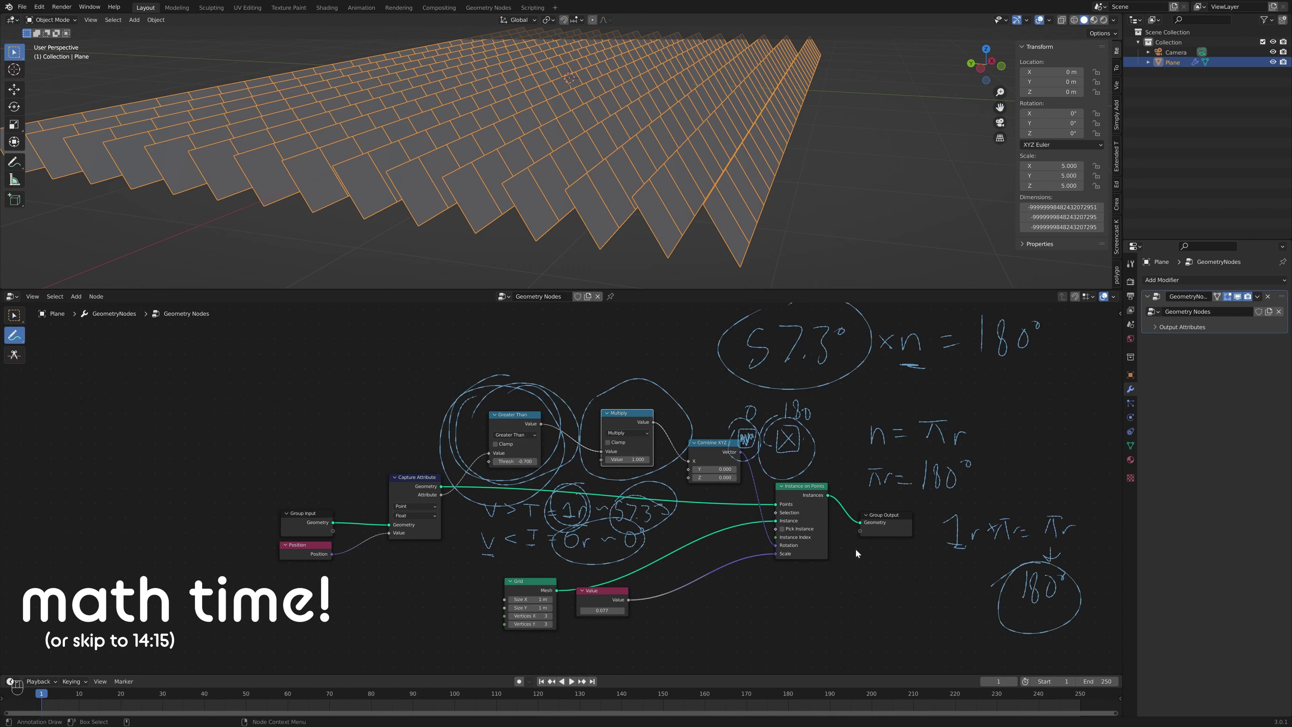
Draw arrows up from the Greater Than and Multiply circles and label them "1 or 0" and "×π"
mouse_move(892, 593)
middle_down()
mouse_move(818, 621)
mouse_move(832, 584)
middle_up()
middle_drag(903, 436, 886, 476)
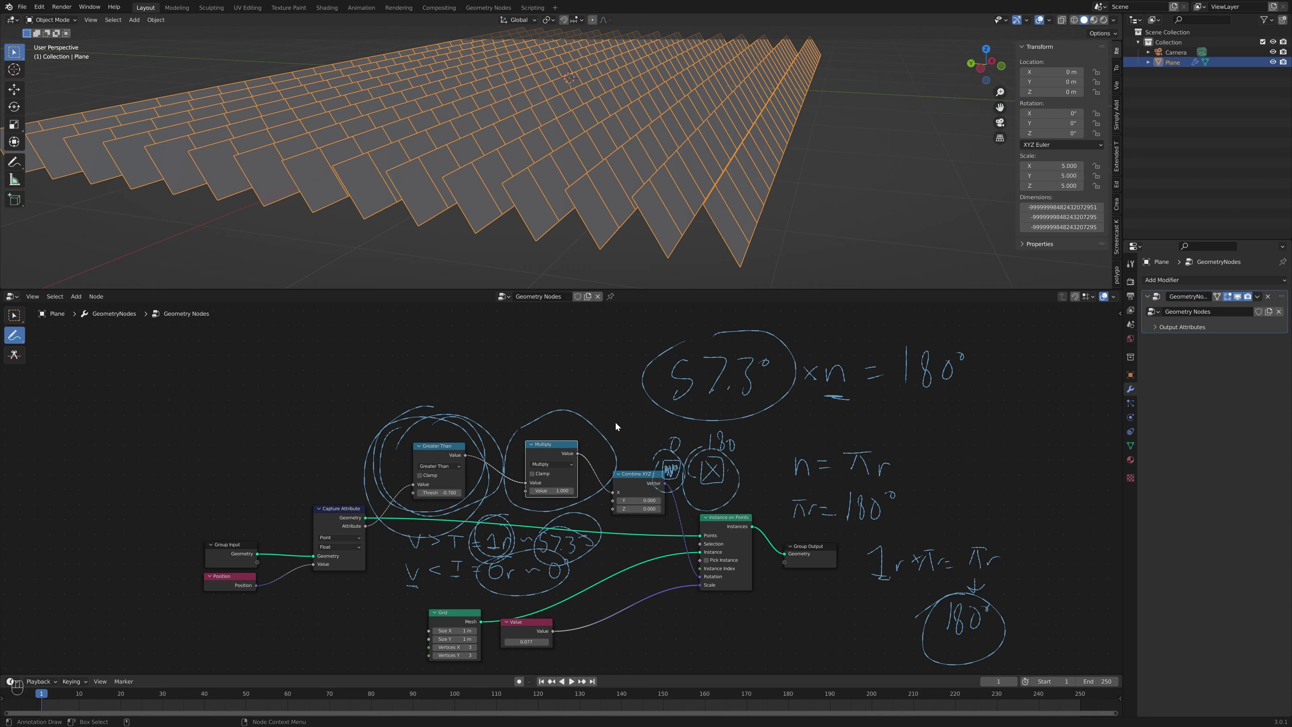
mouse_move(439, 411)
mouse_down()
mouse_move(442, 376)
mouse_move(458, 392)
mouse_up()
drag(416, 354, 442, 366)
mouse_move(452, 373)
mouse_down()
mouse_move(476, 373)
mouse_move(461, 370)
mouse_up()
drag(567, 407, 559, 380)
drag(560, 370, 548, 381)
mouse_move(562, 370)
mouse_down()
mouse_move(582, 364)
mouse_move(568, 384)
mouse_up()
drag(579, 368, 584, 380)
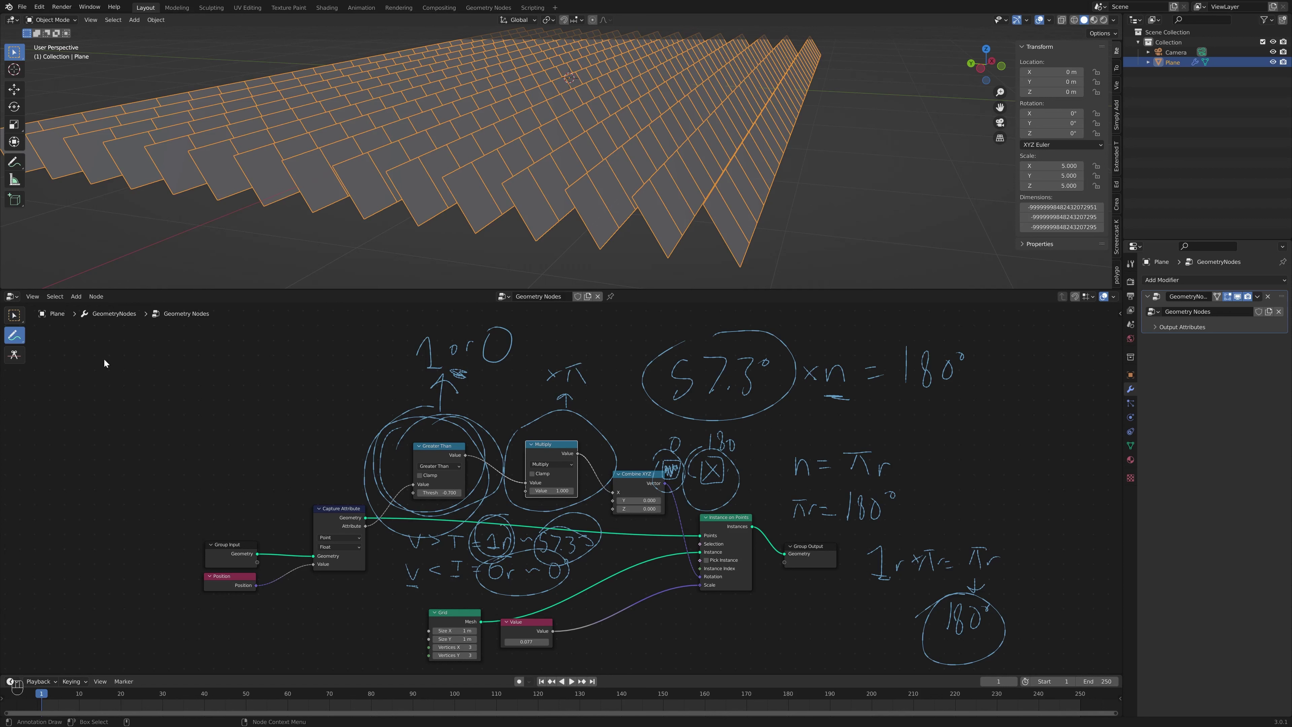
Switch back to the Select Box tool, hide the Note annotation layer and close the sidebar
click(13, 322)
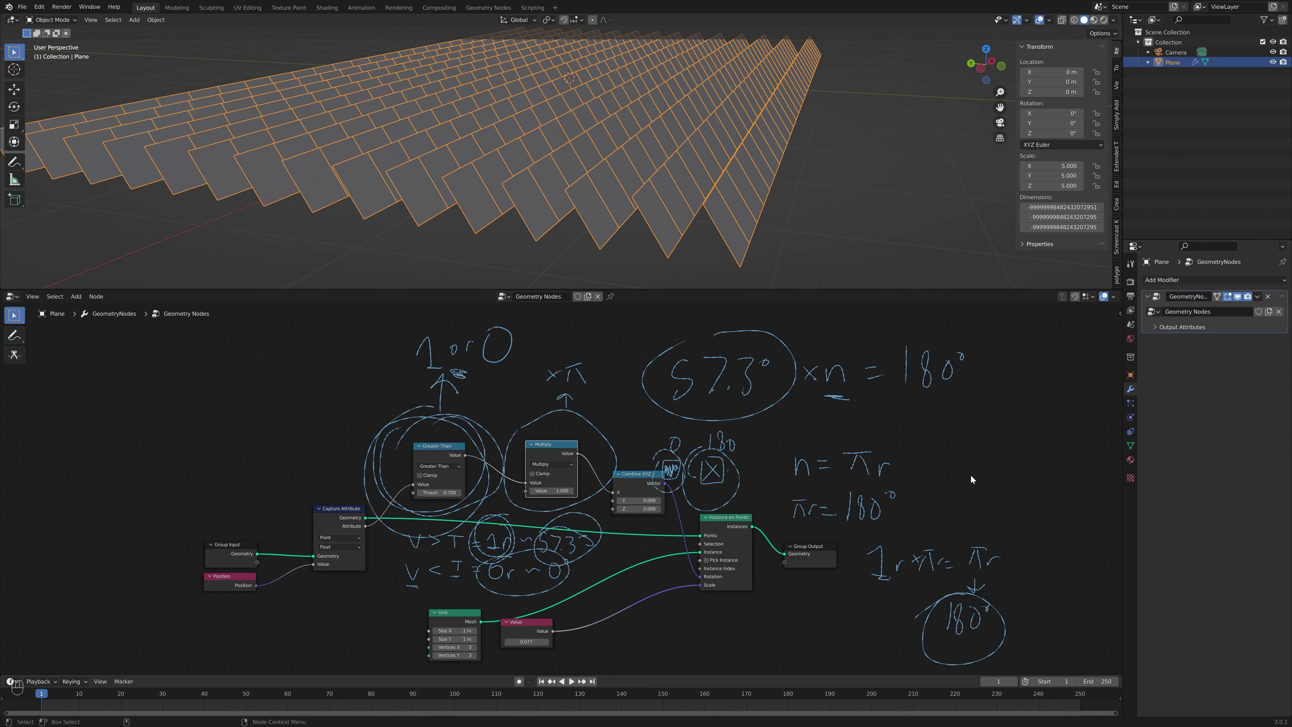
key(n)
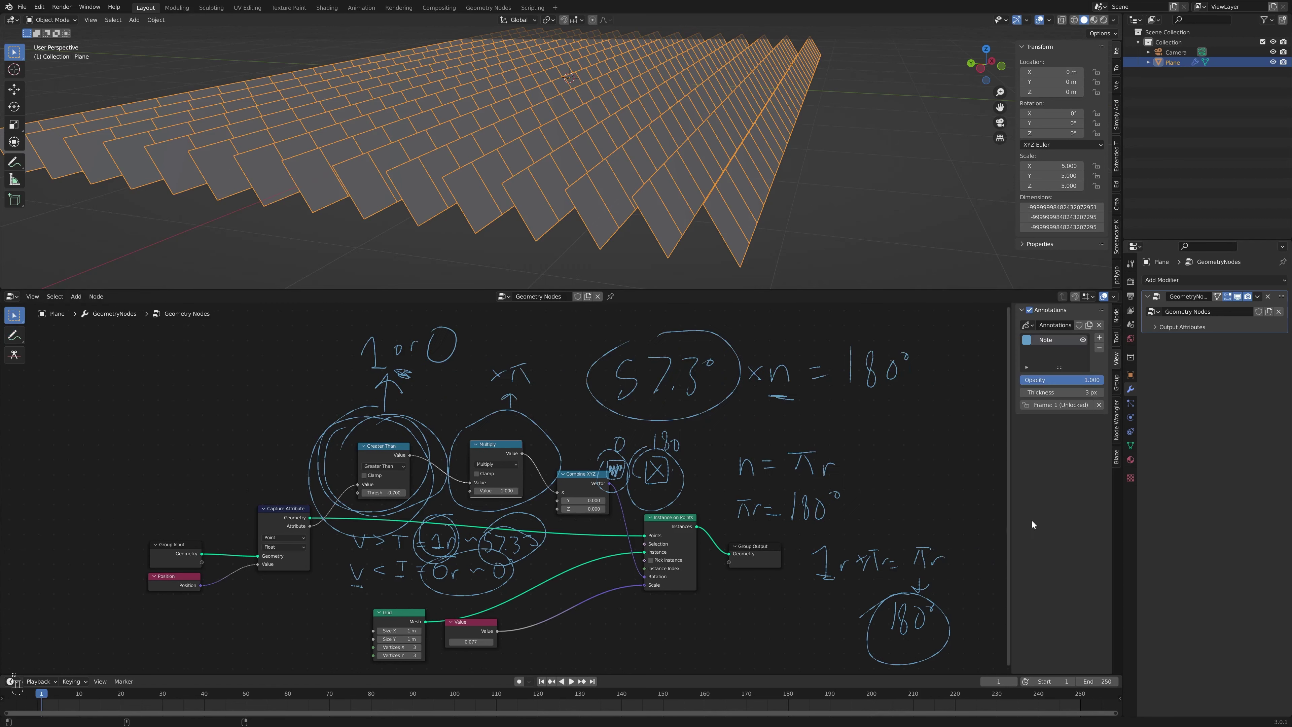
click(1084, 339)
key(n)
middle_drag(771, 473, 898, 439)
scroll(853, 445, up, 4)
Move the Combine XYZ node slightly up, closer to the Multiply node's height
middle_drag(614, 145, 625, 145)
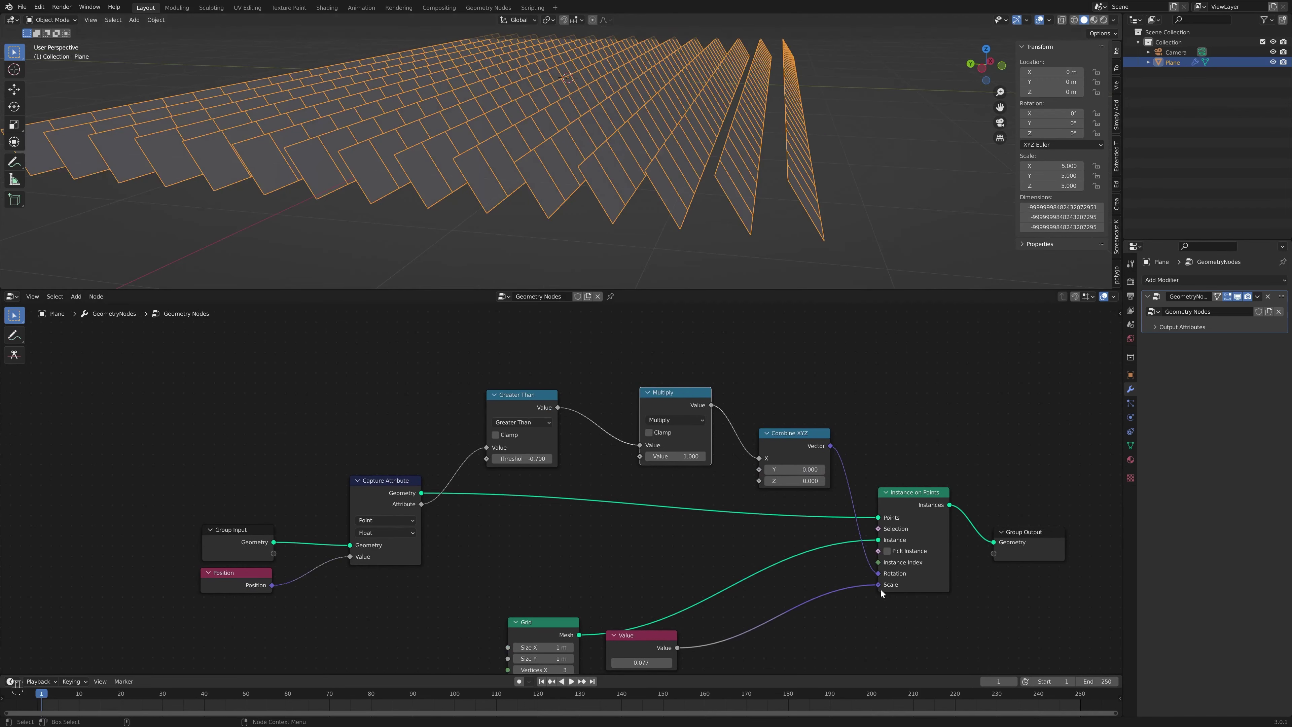
drag(803, 436, 789, 423)
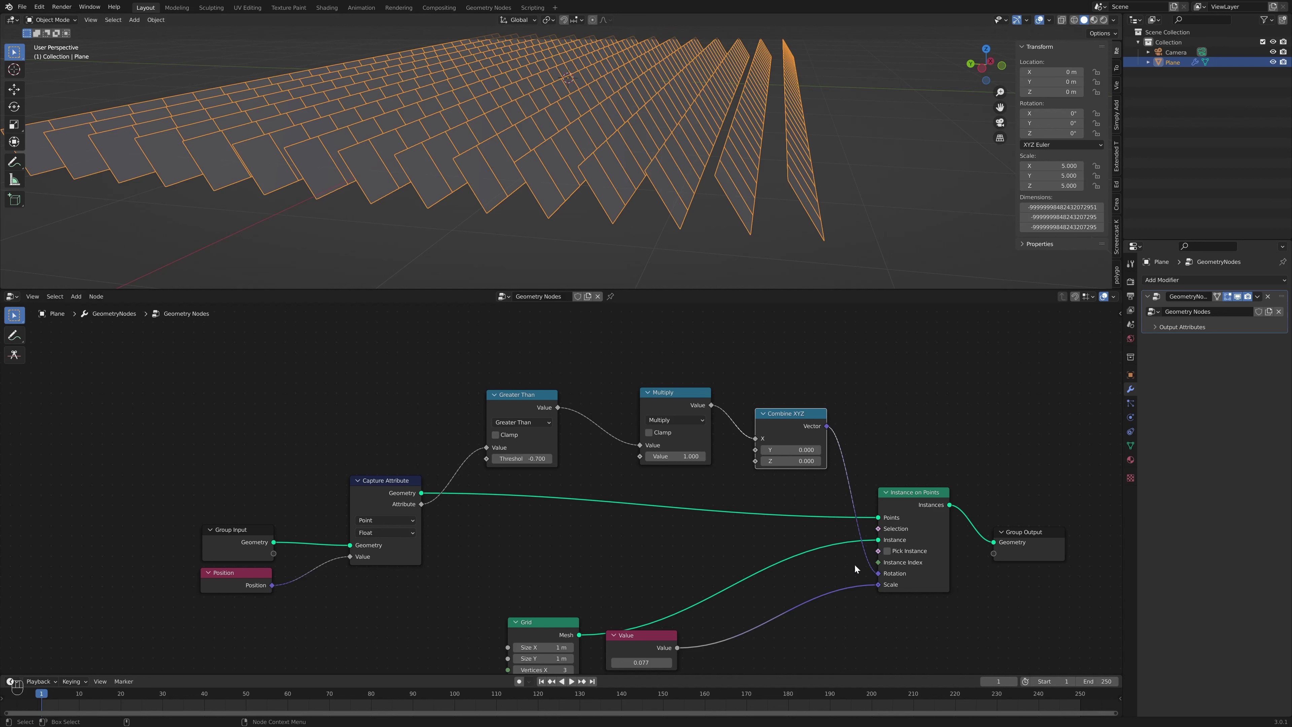
scroll(751, 457, up, 4)
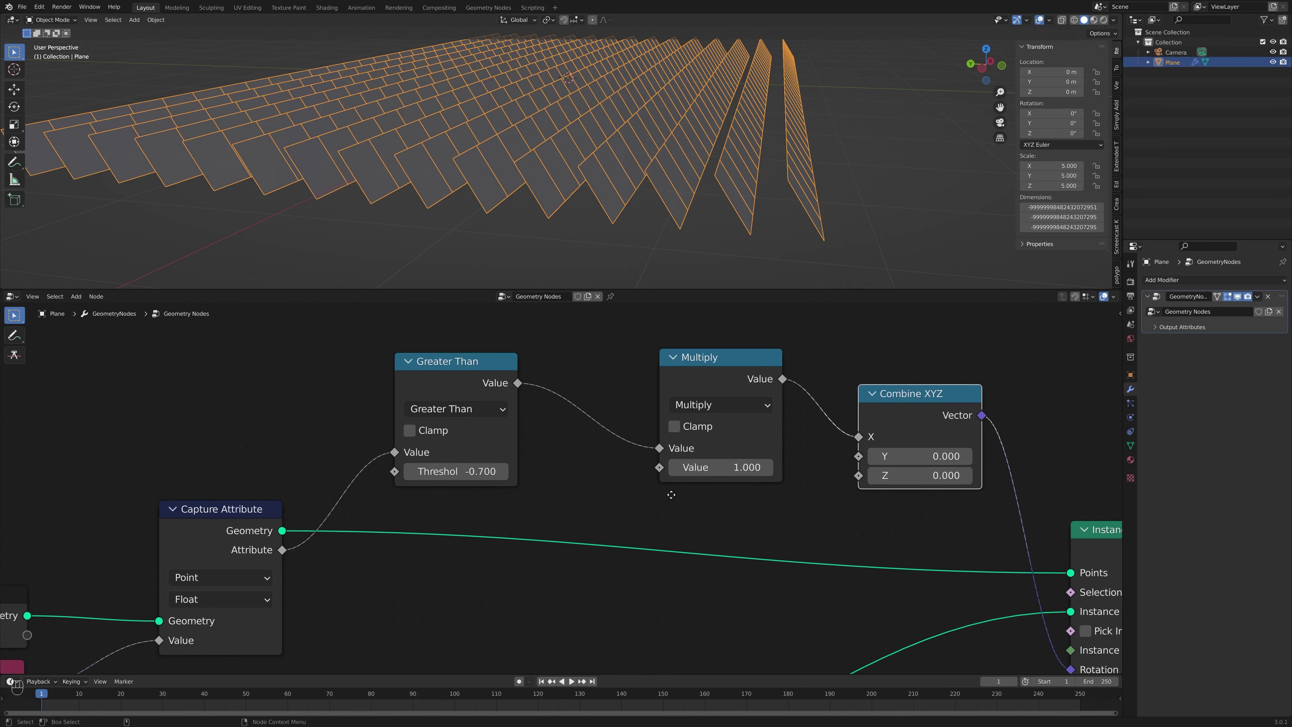
Set the Multiply node's second value to 3.142, check the grid from above and deselect the plane
double_click(757, 467)
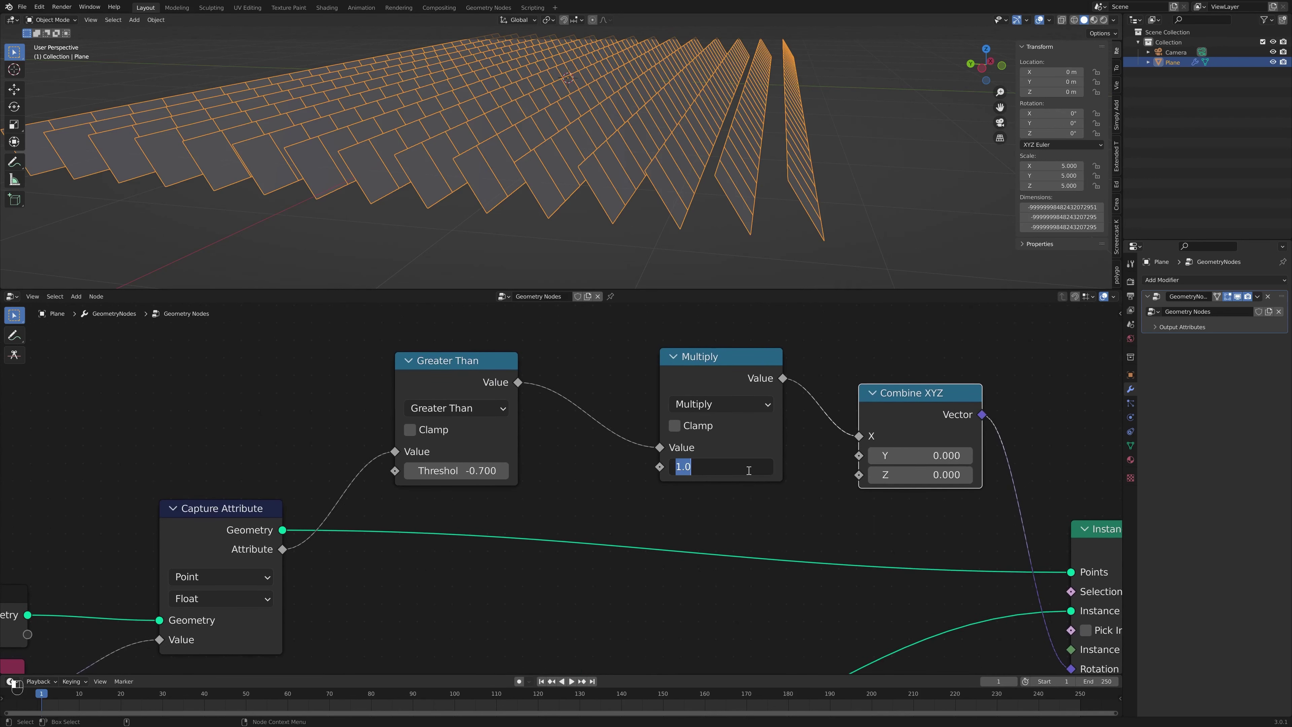
text(3.142)
key(Return)
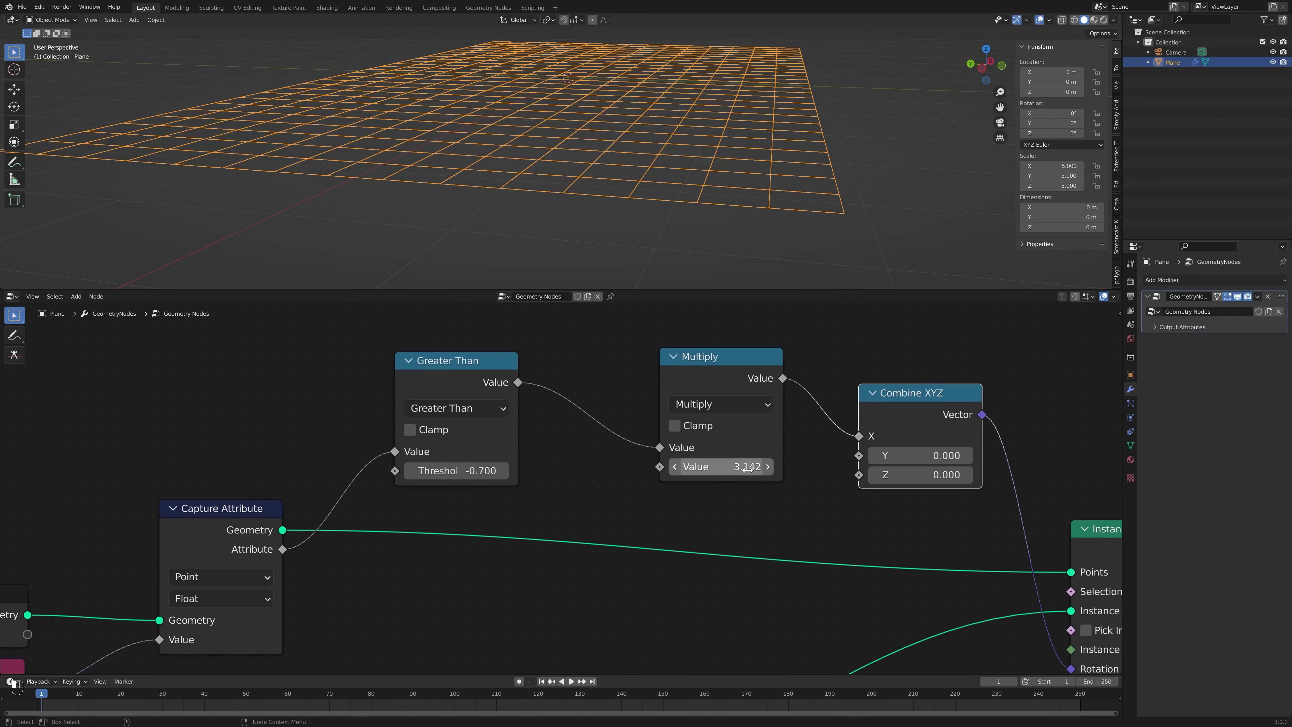
middle_drag(819, 127, 779, 202)
scroll(694, 160, down, 6)
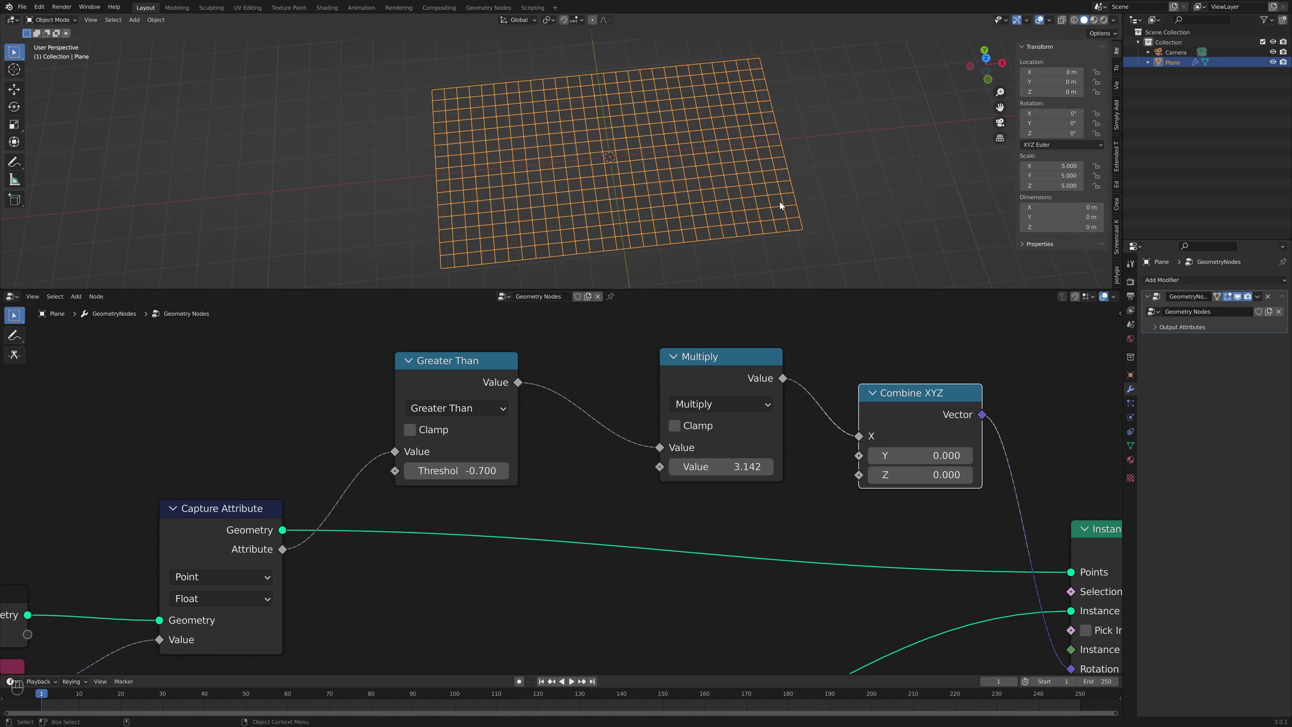
key(h)
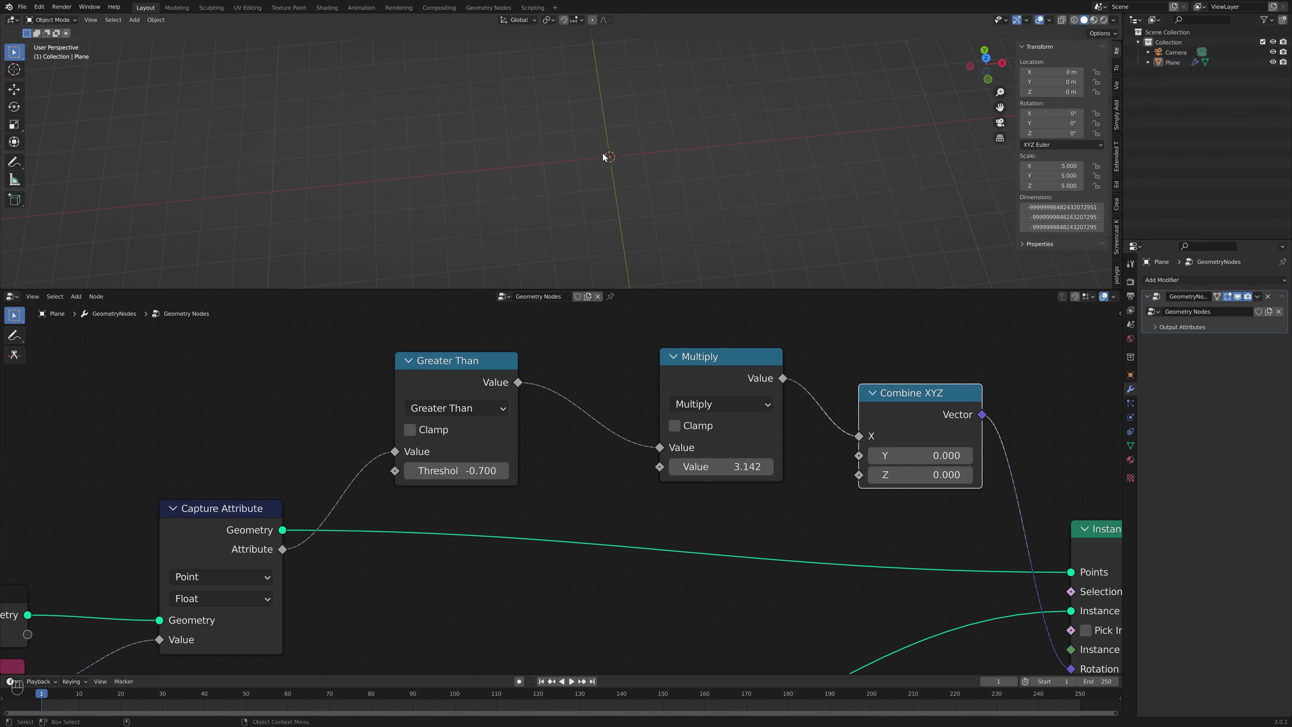
Toggle Backface Culling off and back on in the viewport shading options
click(1114, 21)
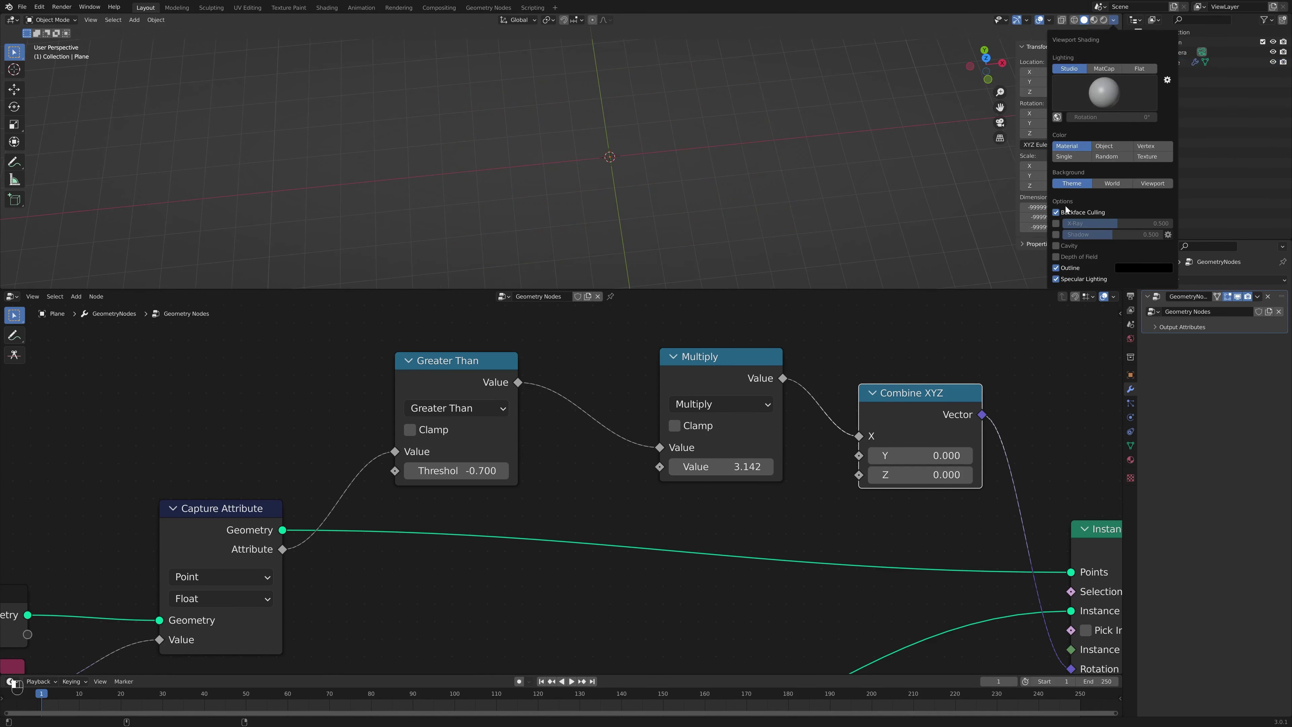
click(1057, 212)
click(1056, 212)
View the scene through the camera with the plane deselected and set the Greater Than threshold to -0.400
click(1000, 122)
scroll(670, 177, down, 7)
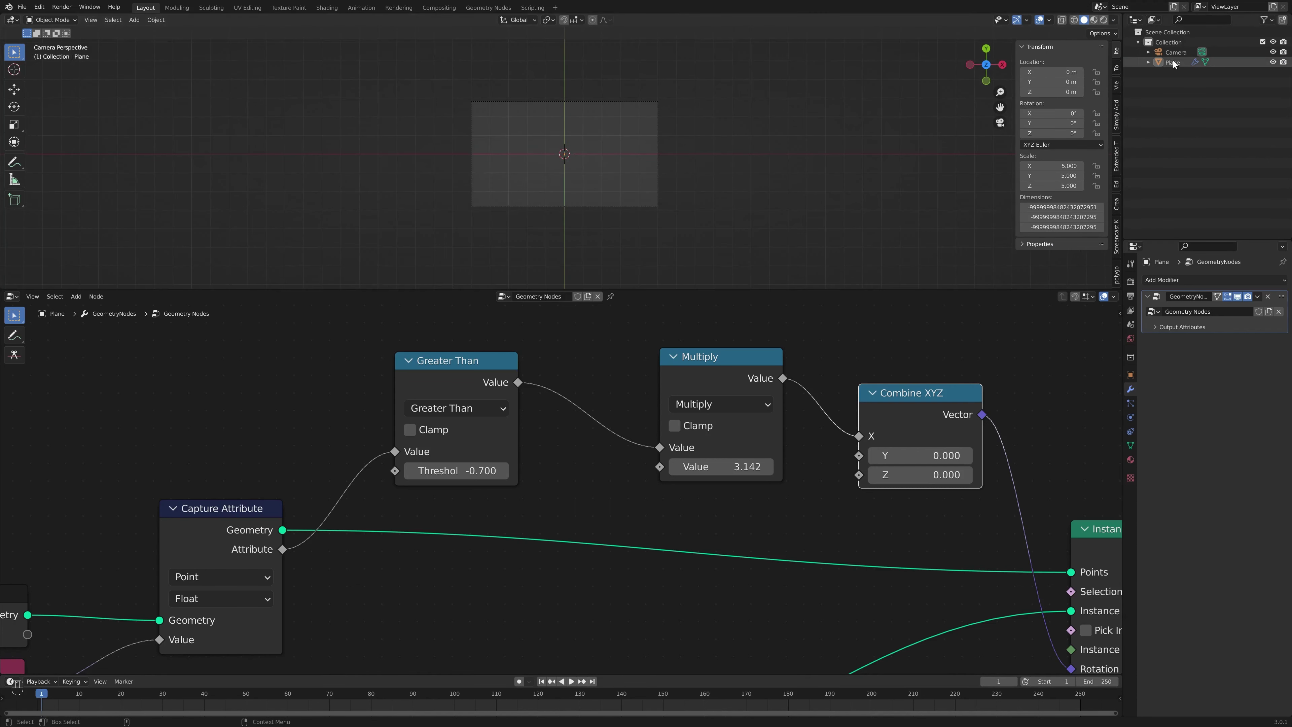
click(1173, 63)
scroll(657, 130, up, 3)
click(844, 187)
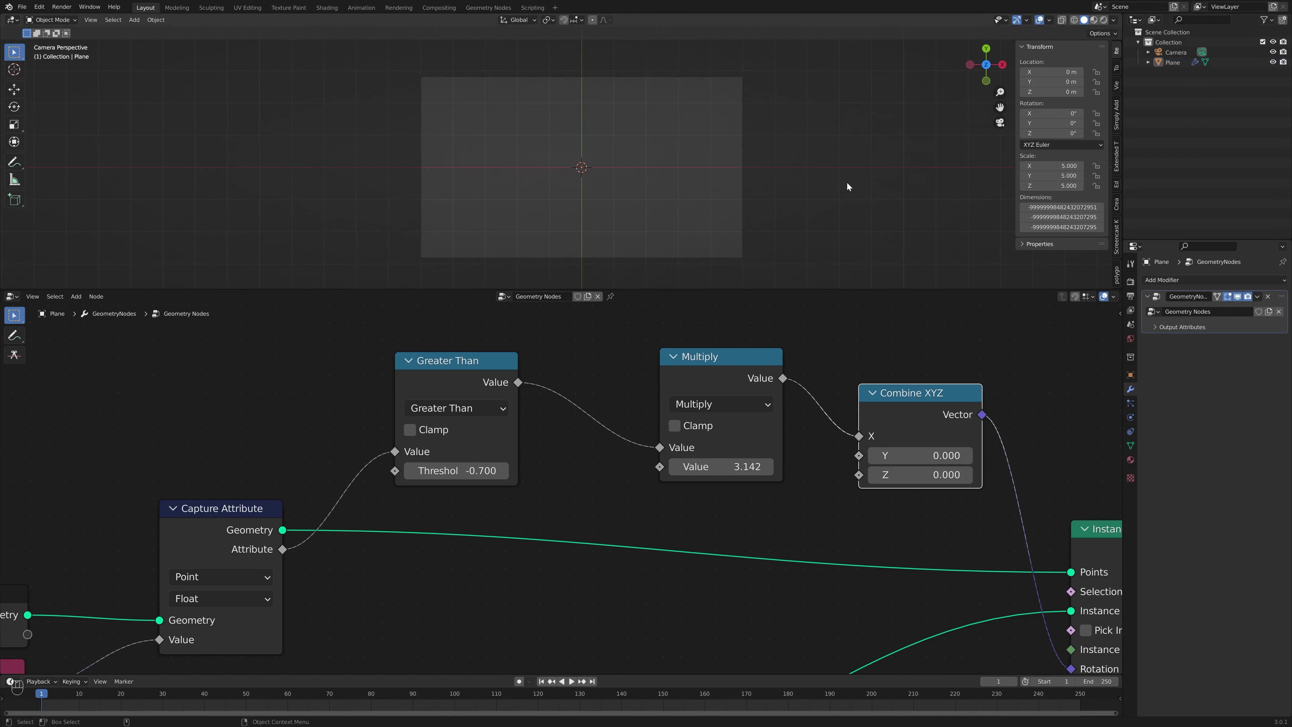
scroll(349, 583, up, 3)
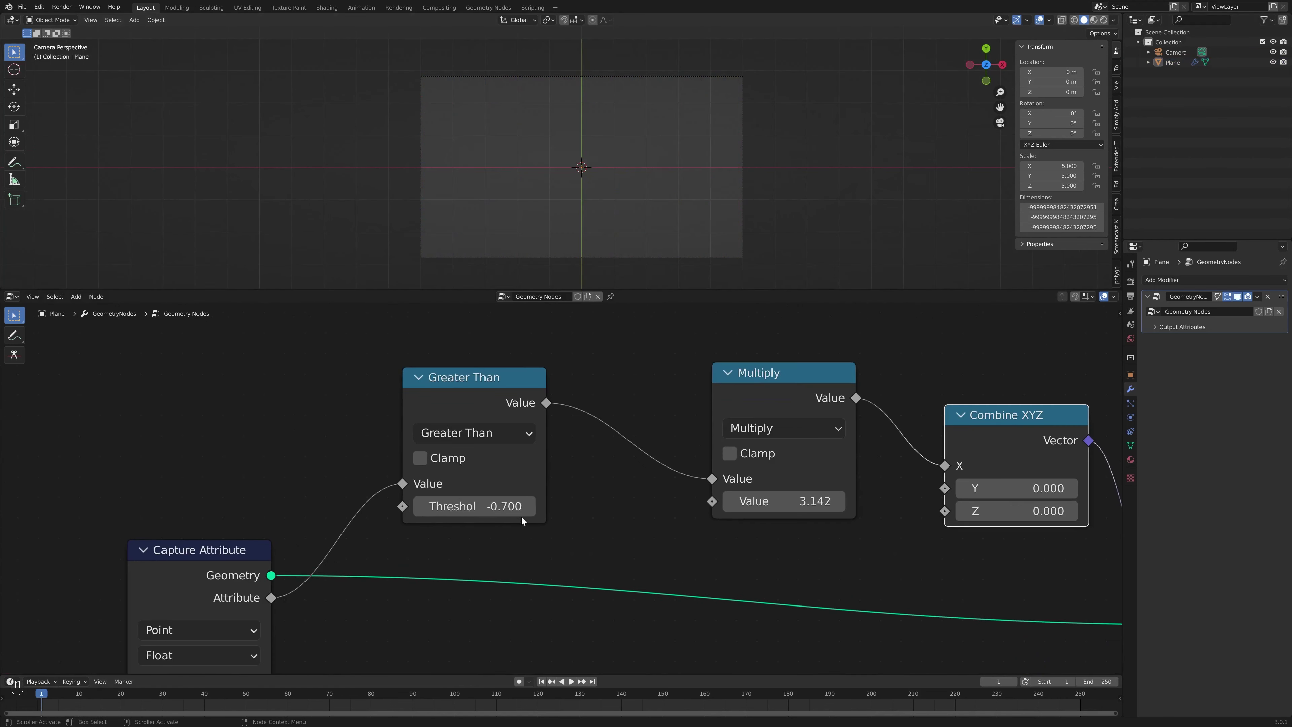
drag(473, 507, 475, 506)
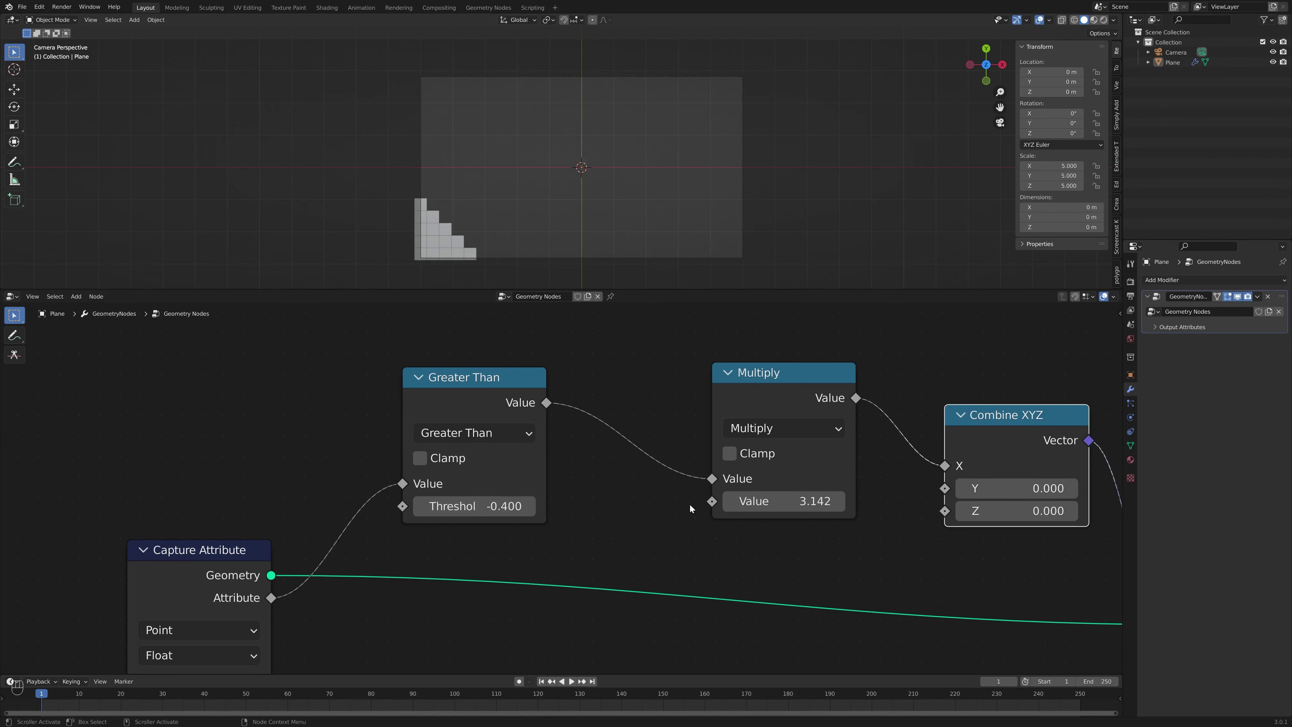
Enlarge the timeline area and move the playhead to frame 10
scroll(662, 512, up, 2)
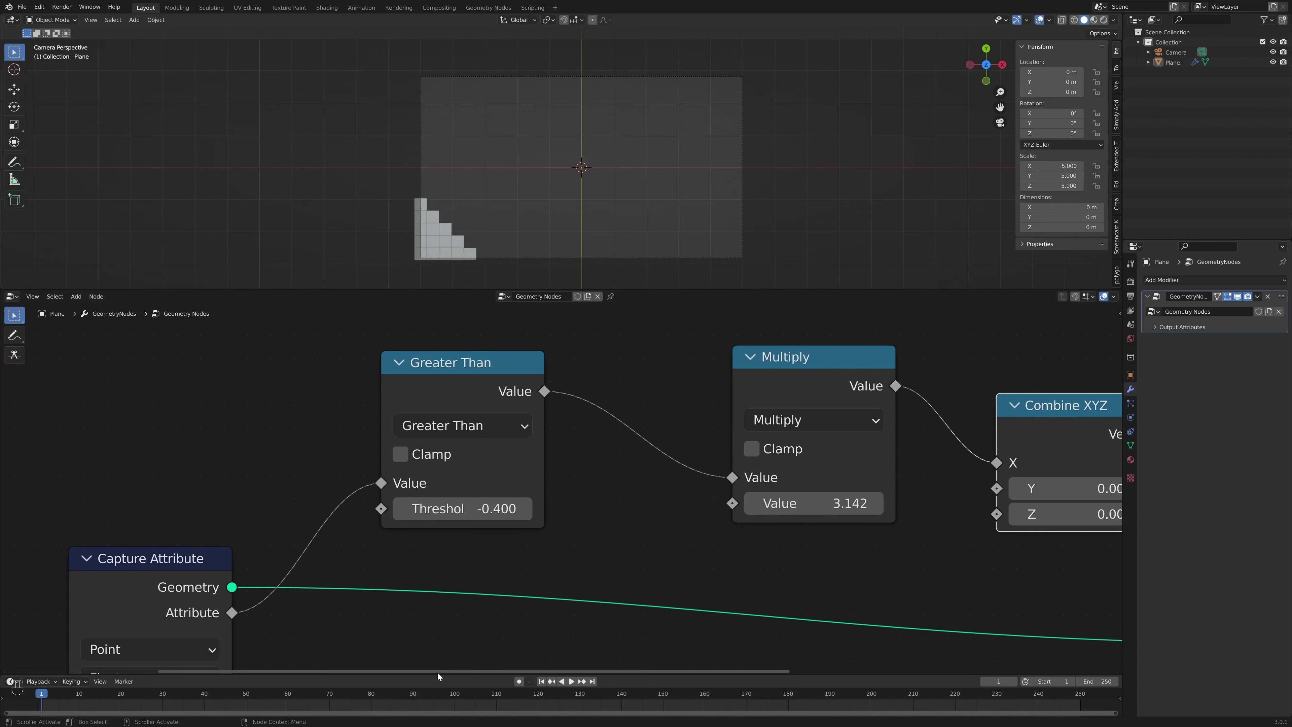
drag(435, 676, 455, 614)
drag(46, 640, 79, 640)
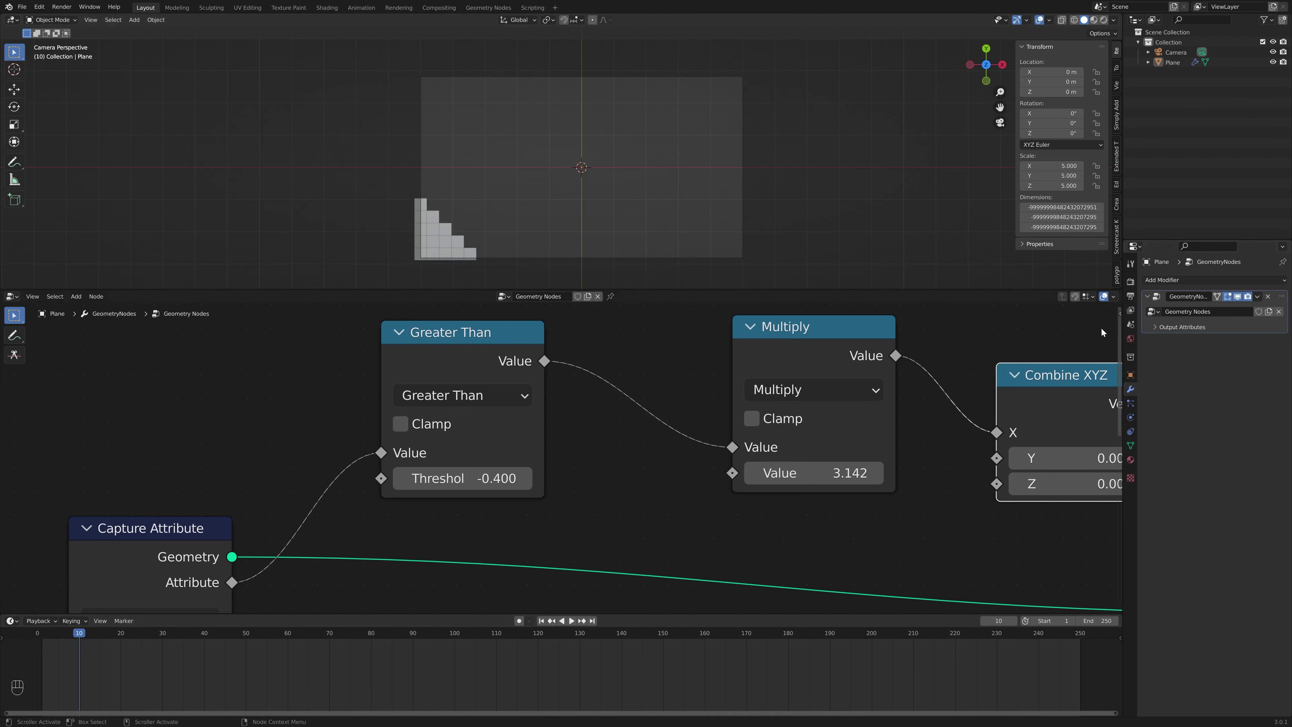
Set the scene's output frame rate to 30 fps
click(1131, 298)
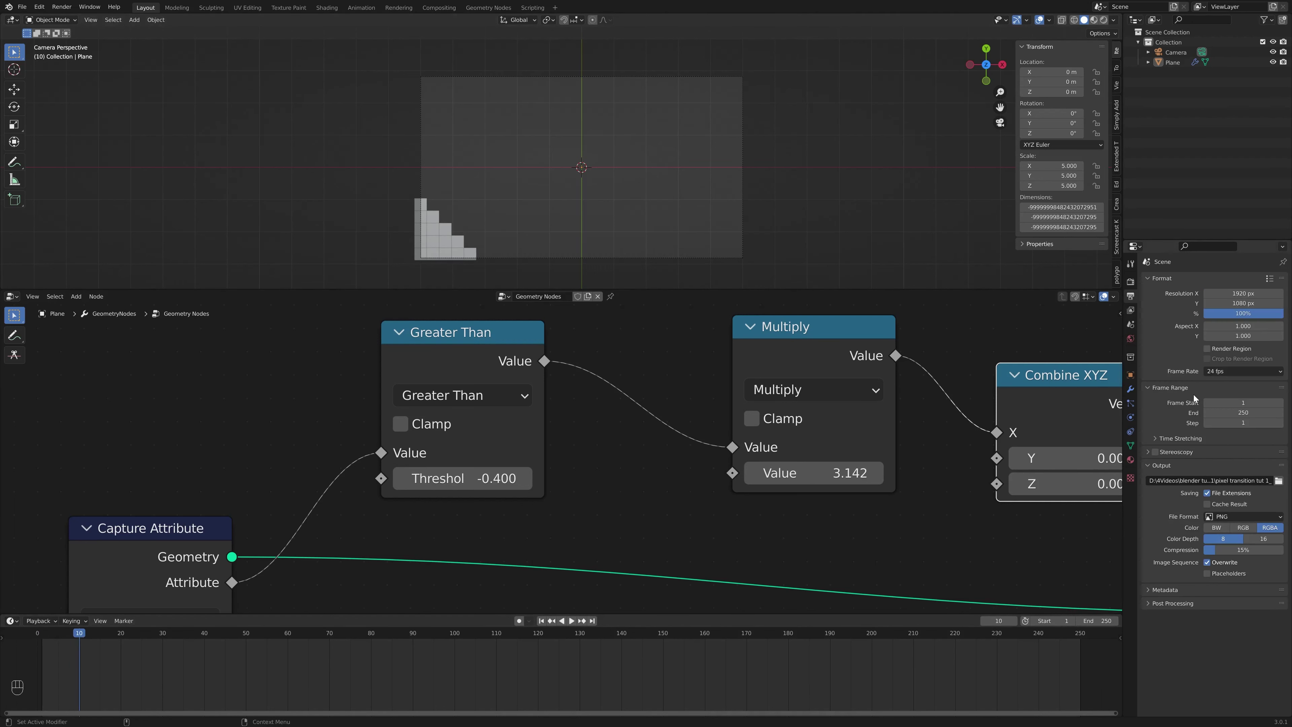
click(1221, 371)
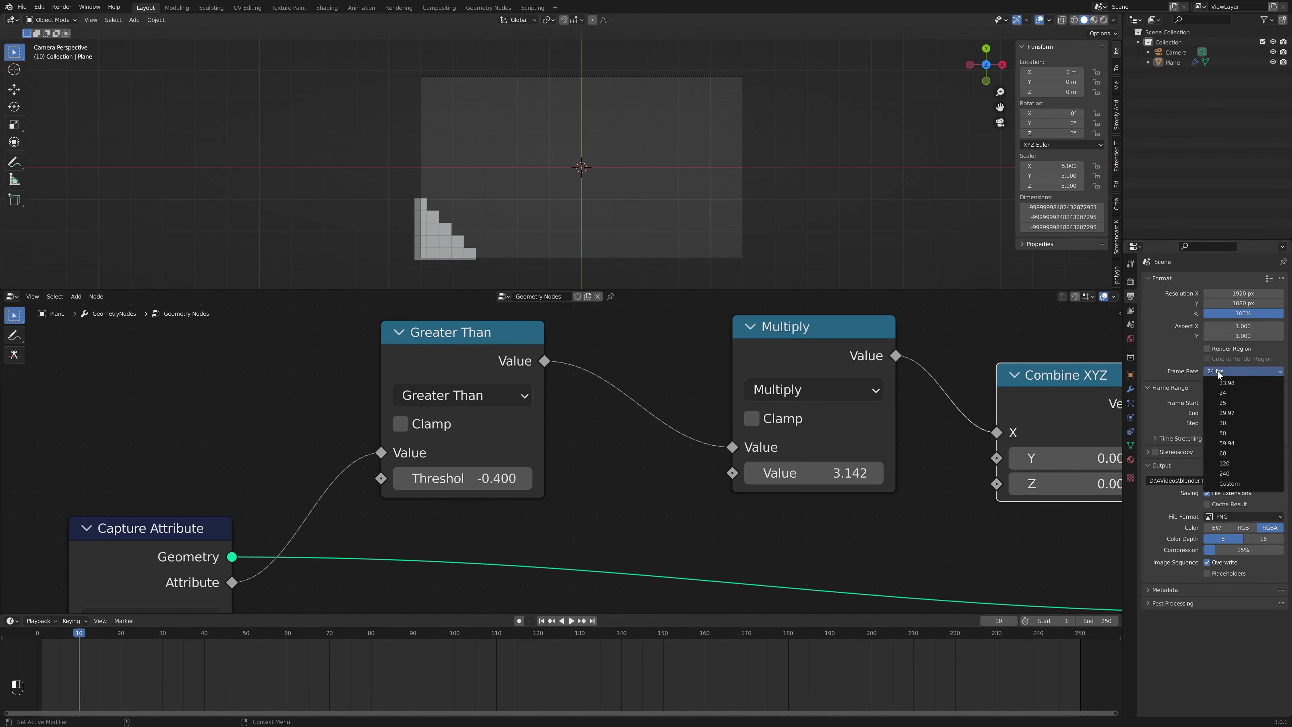
click(1242, 423)
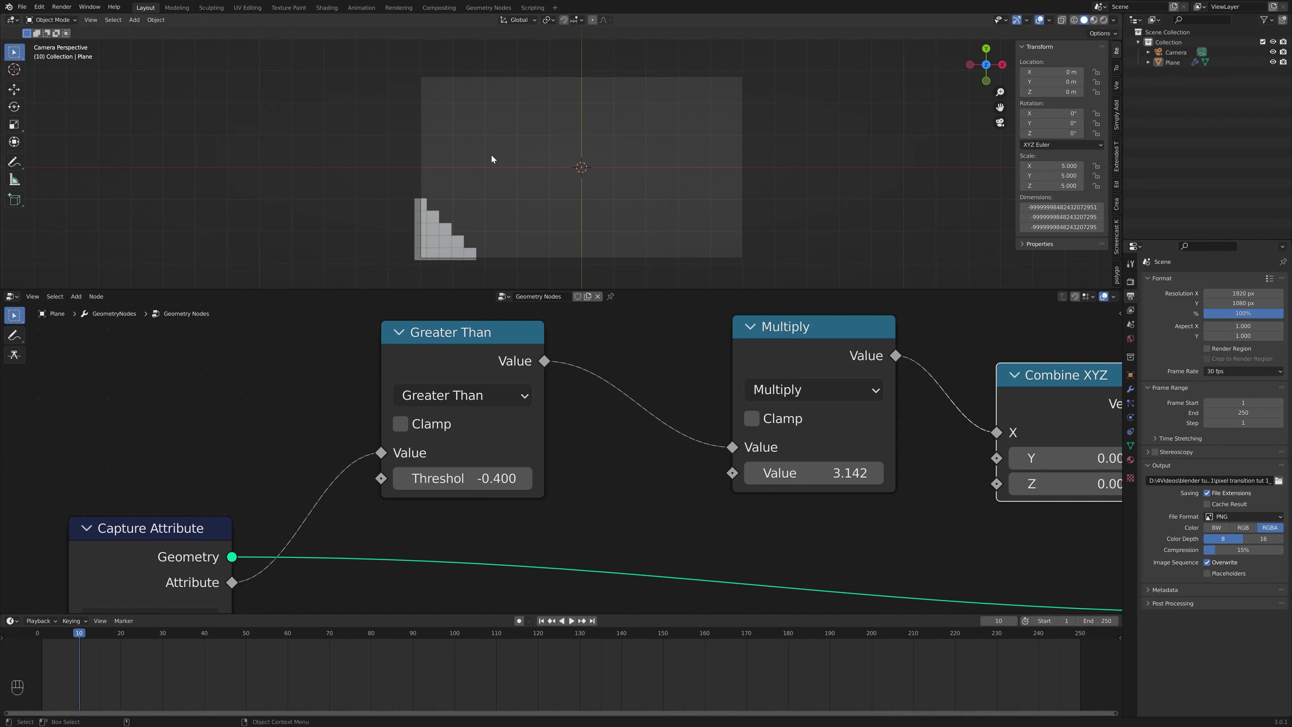
Set the Greater Than threshold to -0.600 and keyframe it at frame 10
mouse_move(519, 479)
mouse_down()
mouse_move(503, 479)
mouse_move(519, 479)
mouse_up()
click(523, 478)
click(400, 481)
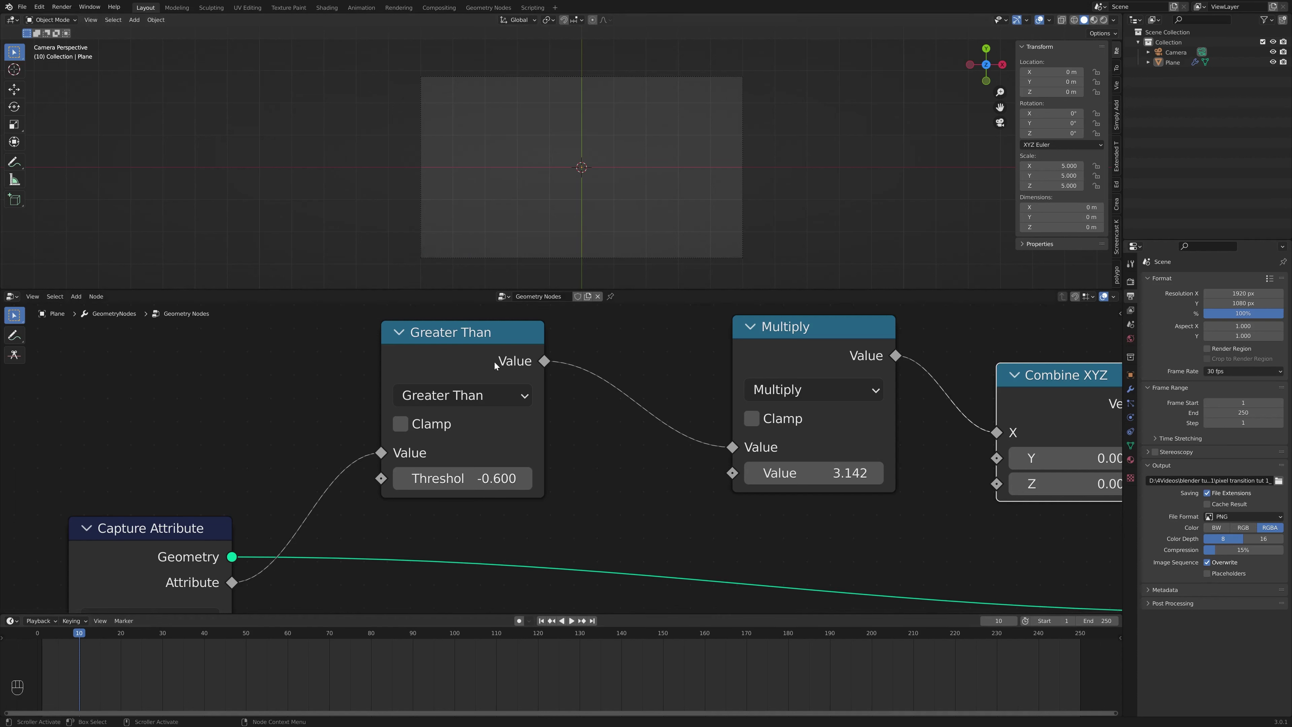
key(i)
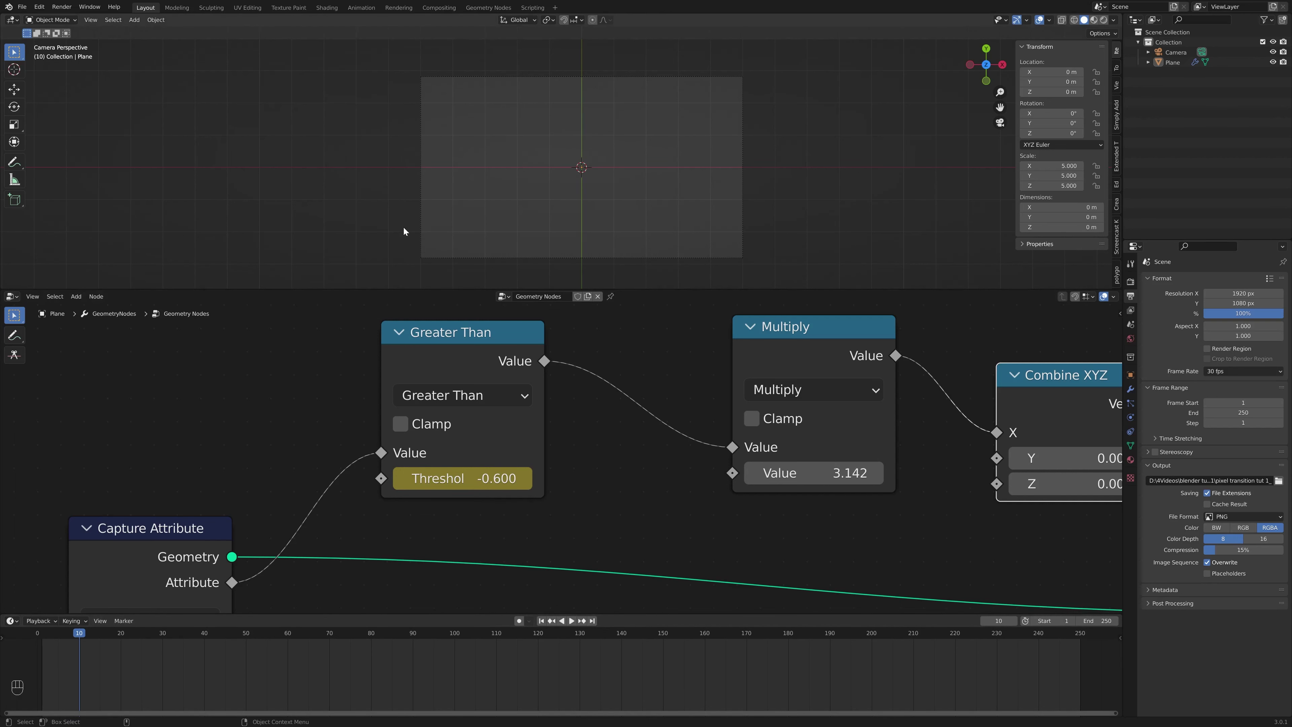
Inspect the back side of the instanced grid and return to the camera view
middle_drag(484, 233, 591, 205)
mouse_move(581, 103)
middle_down()
mouse_move(596, 60)
mouse_move(570, 82)
middle_up()
scroll(569, 83, down, 2)
shift+middle_drag(567, 127, 570, 179)
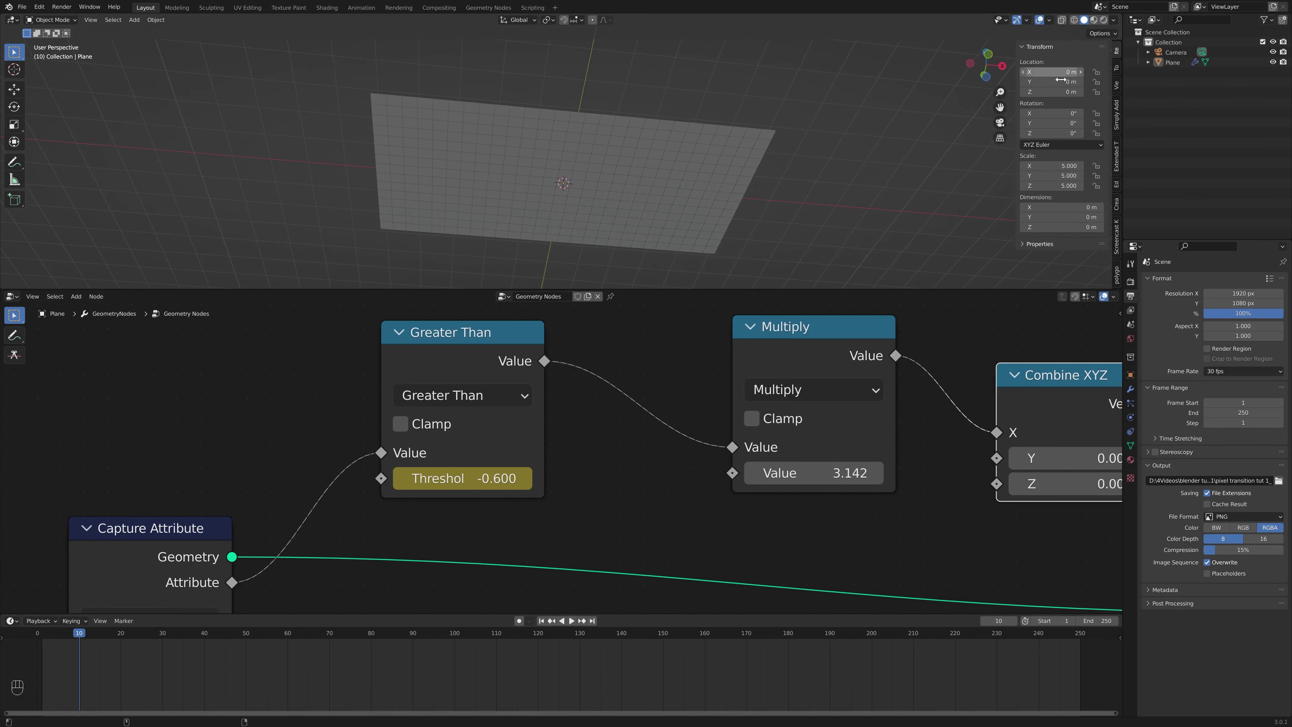
click(1000, 123)
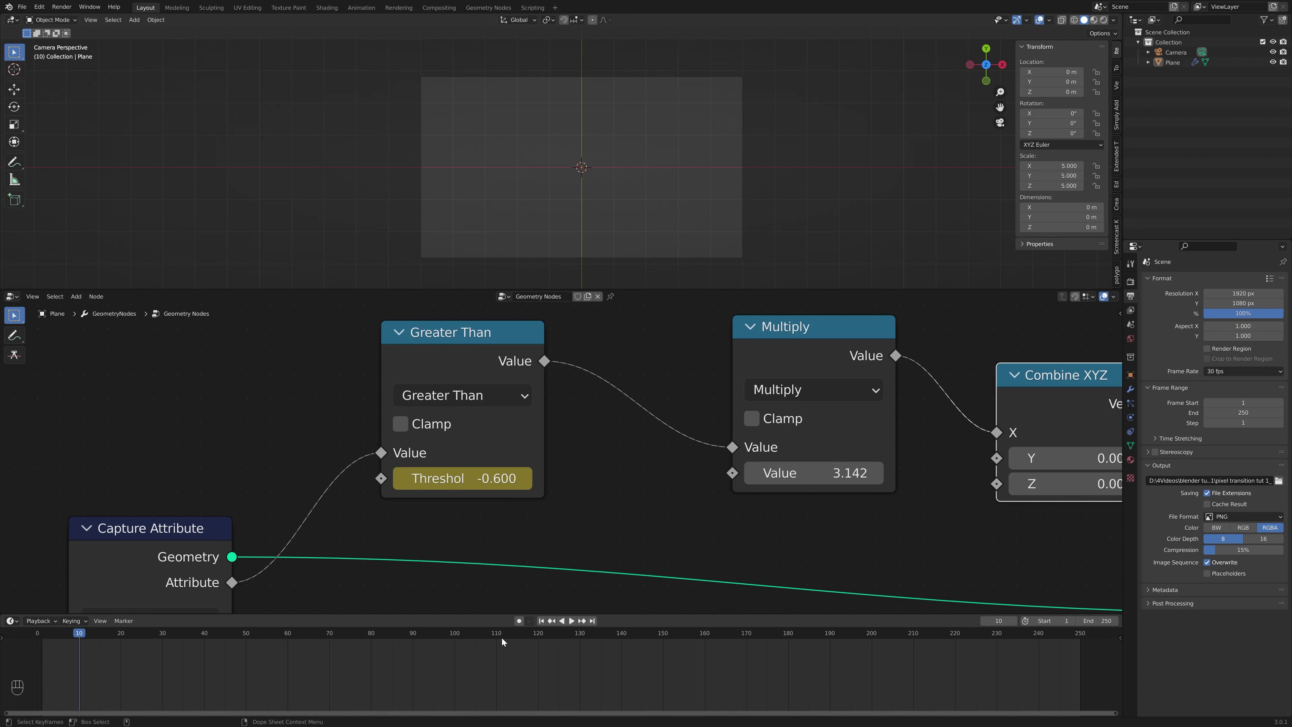
Keyframe the Greater Than threshold at 0.6 on frame 80, with the scene's end frame set to 90
click(372, 634)
drag(1104, 621, 1073, 621)
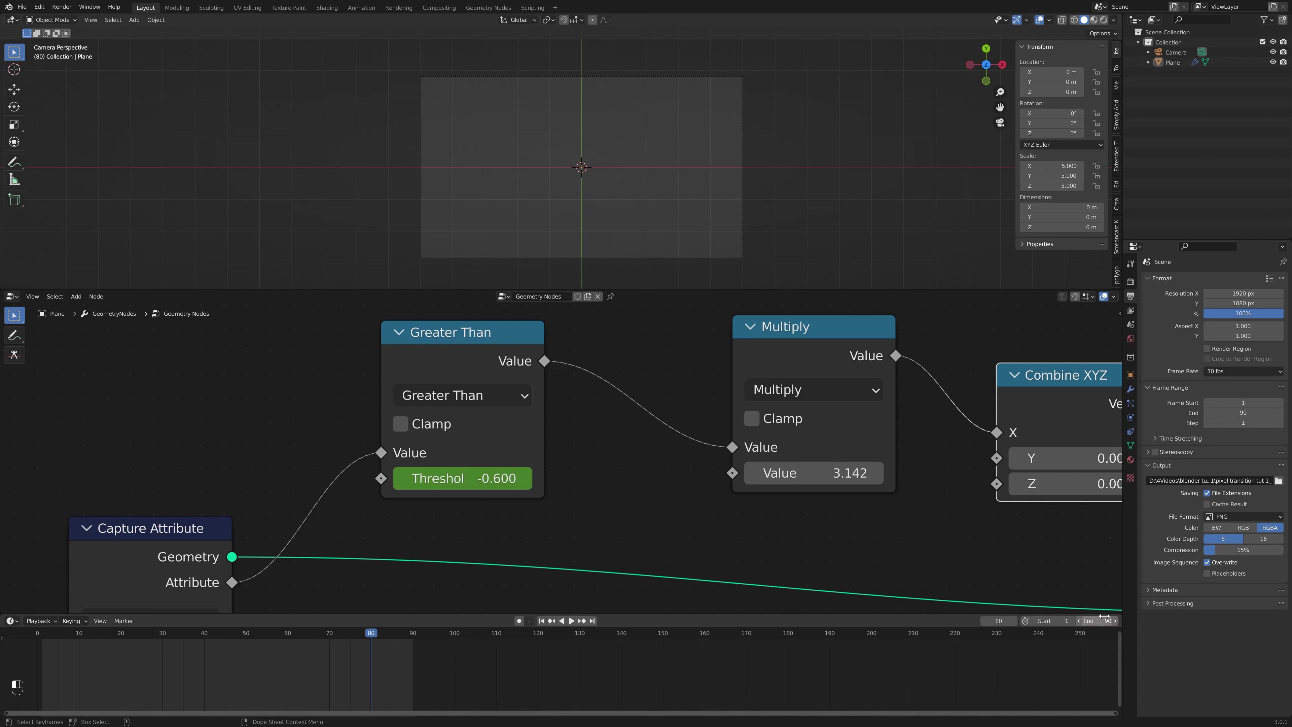
click(476, 482)
text(.6)
key(Return)
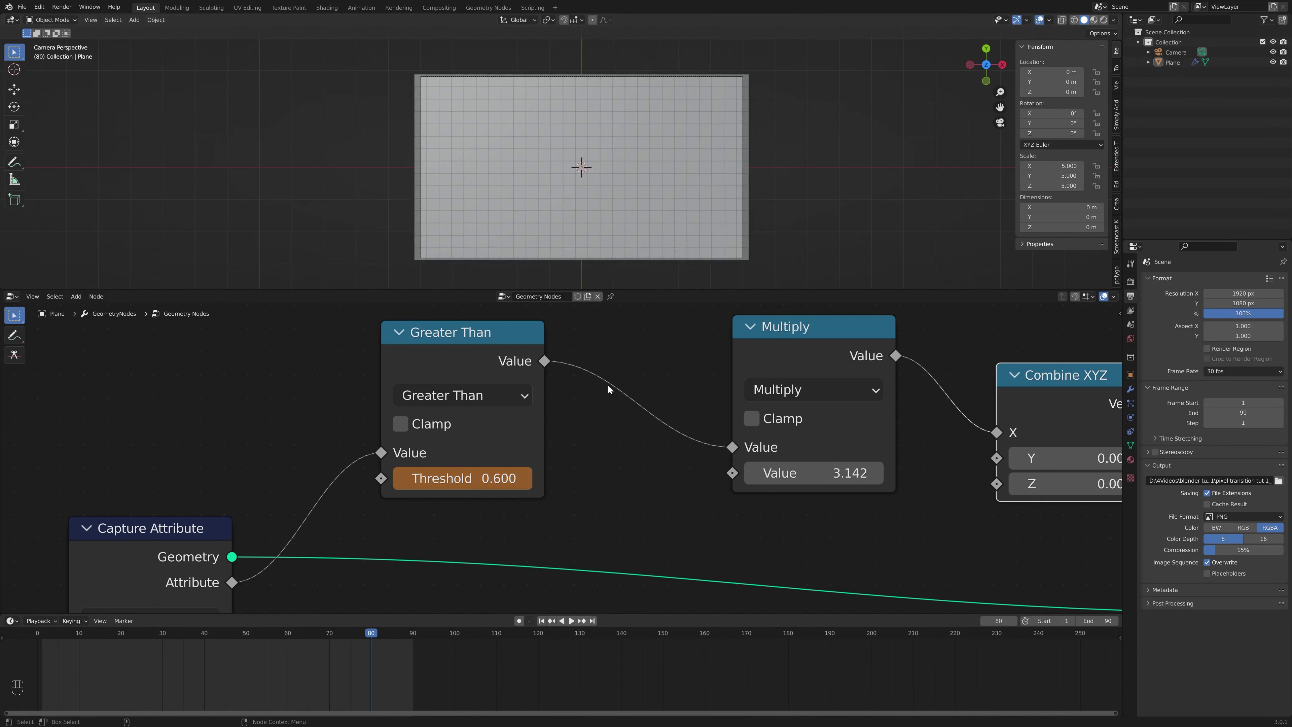
key(i)
Play the animation to check how the squares flip across the grid, and stop it
scroll(568, 493, down, 2)
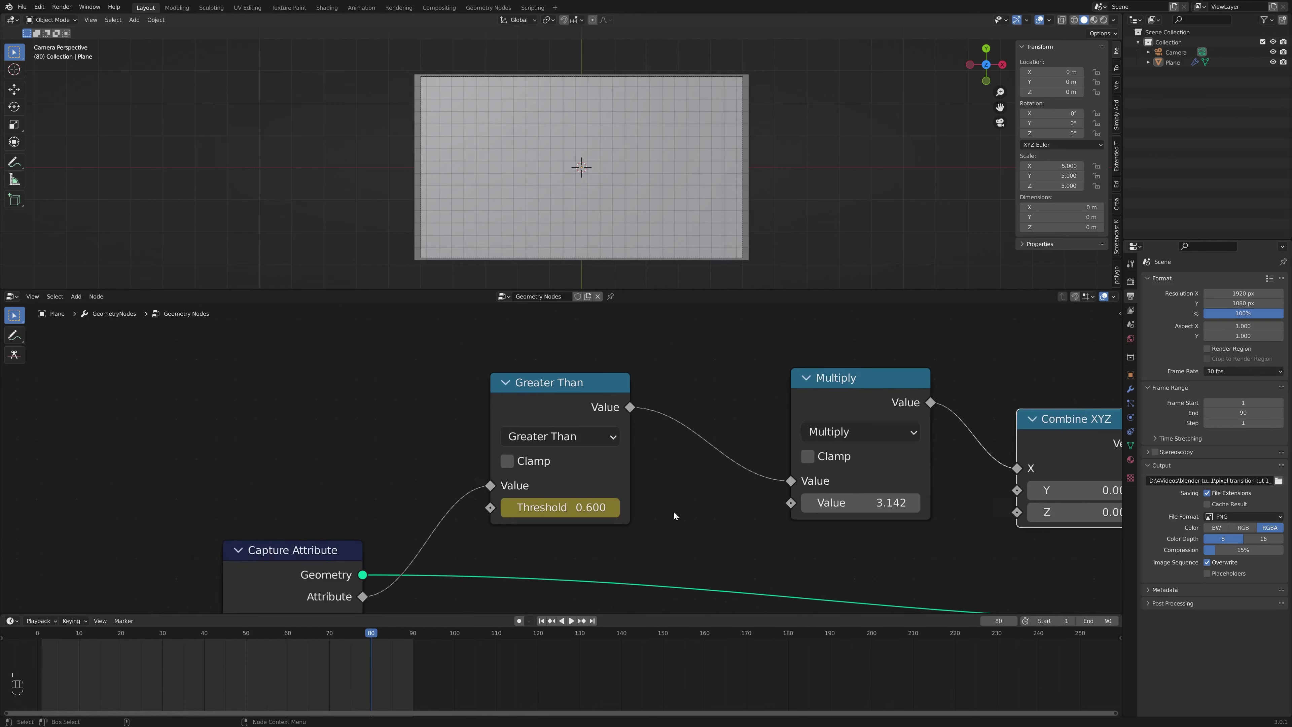
scroll(674, 511, up, 2)
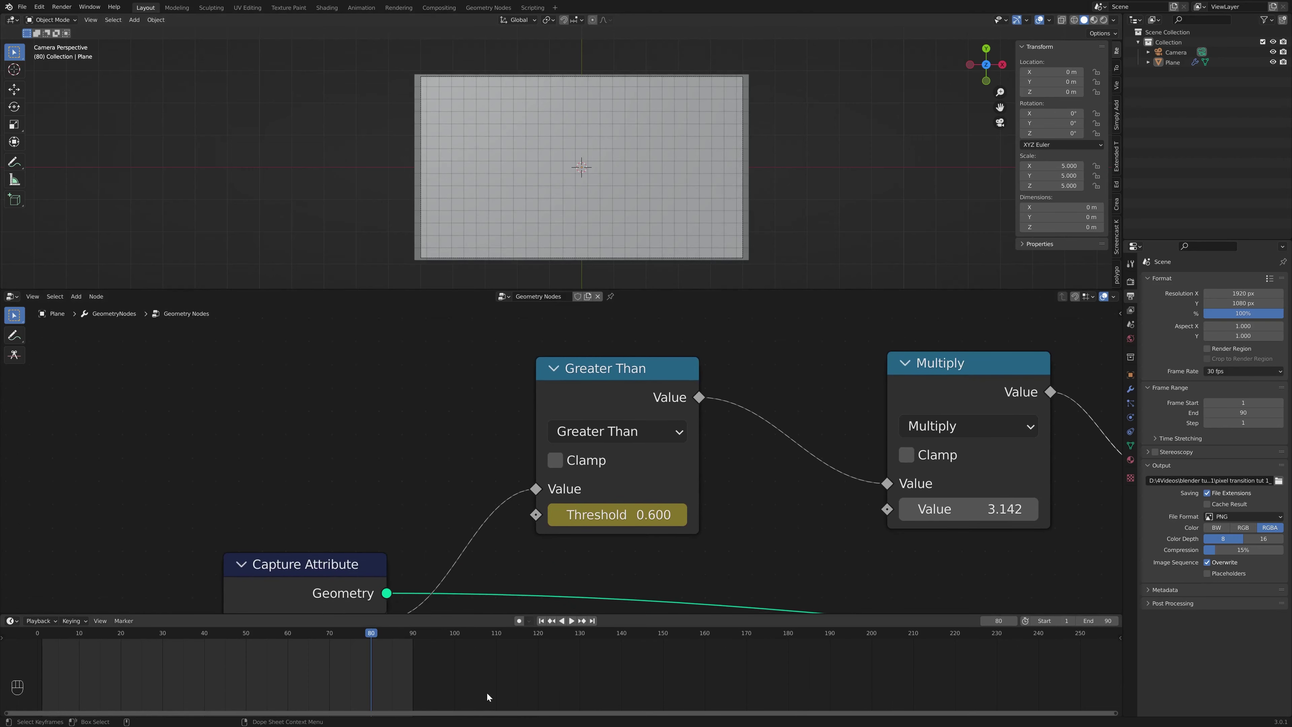
key(space)
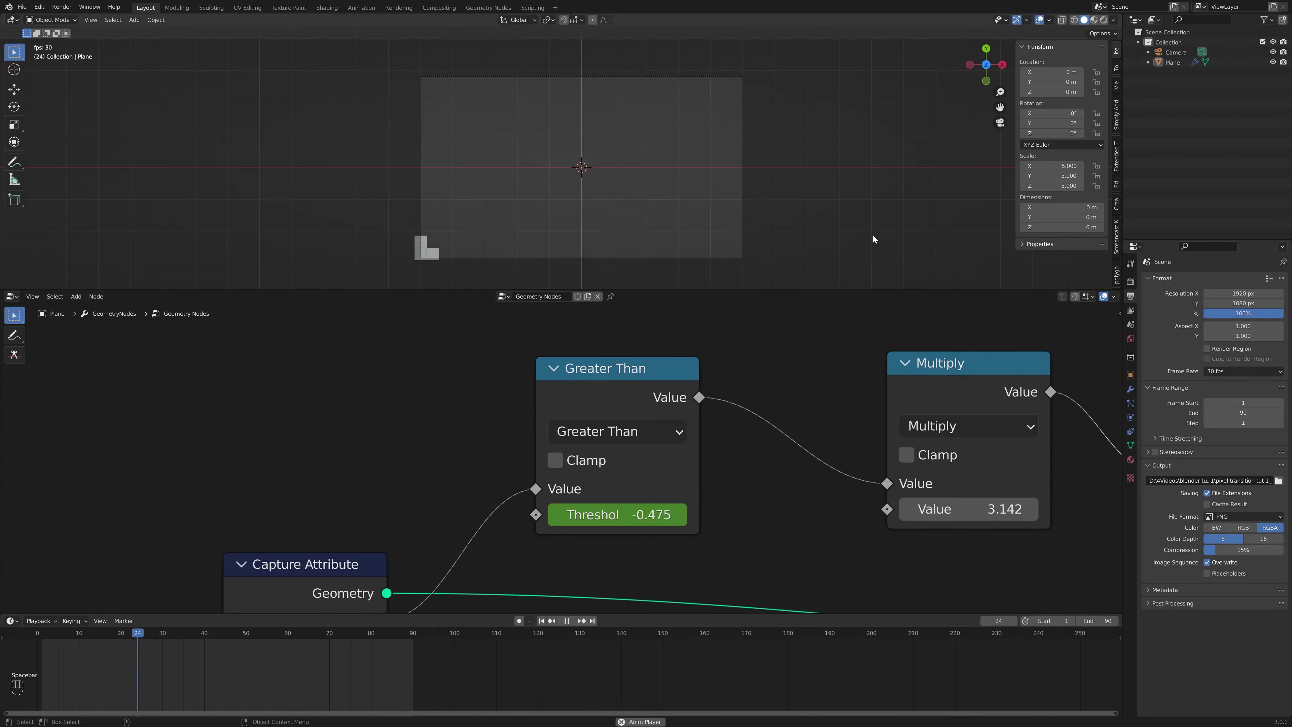
key(space)
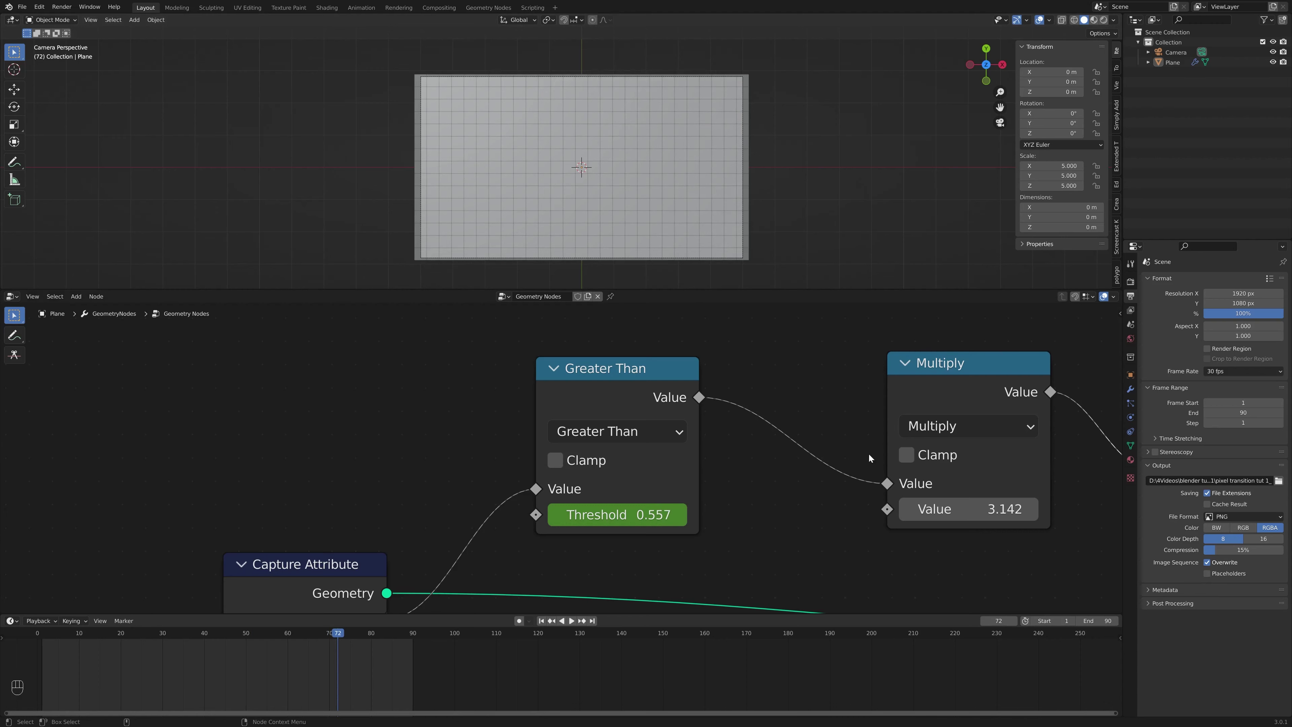
Move the Multiply and Combine XYZ nodes slightly closer to the Greater Than node
middle_drag(824, 458, 706, 465)
scroll(779, 344, down, 3)
middle_drag(779, 344, 700, 389)
middle_drag(806, 398, 779, 395)
middle_drag(912, 389, 800, 386)
scroll(903, 518, down, 2)
scroll(903, 517, down, 1)
middle_drag(921, 470, 1003, 414)
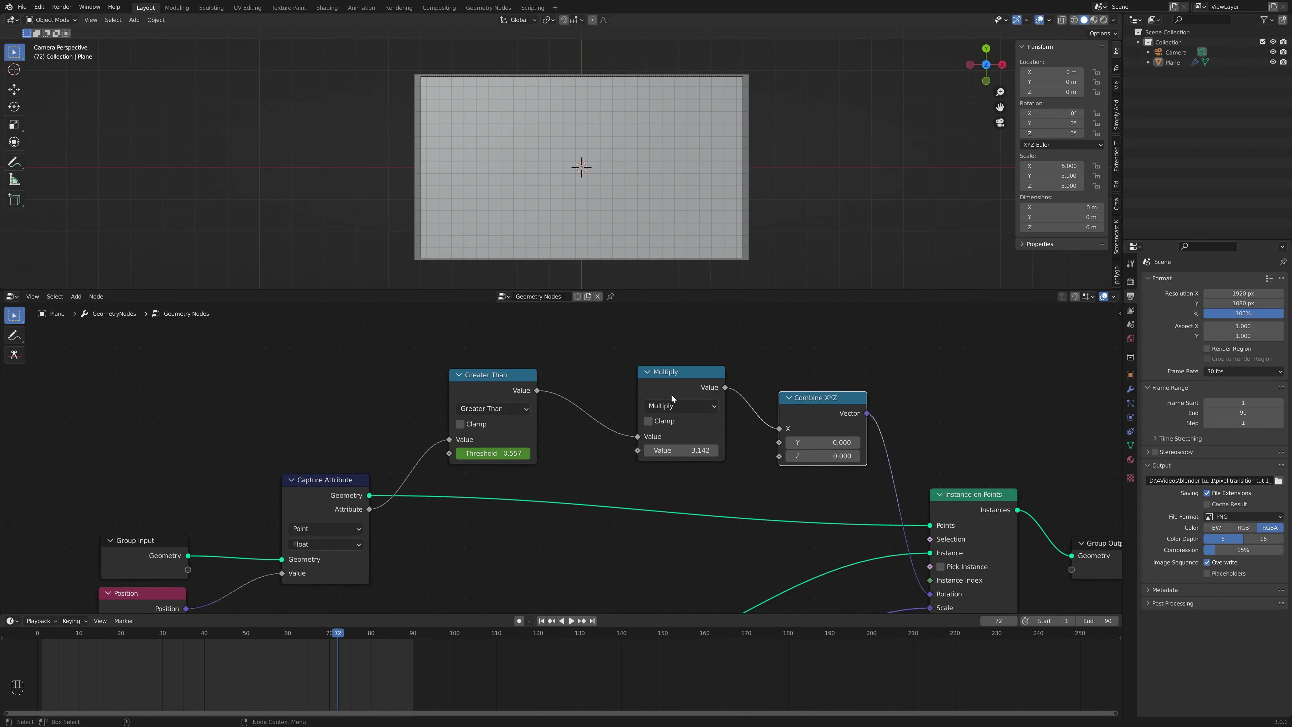
drag(675, 391, 646, 389)
drag(823, 408, 799, 399)
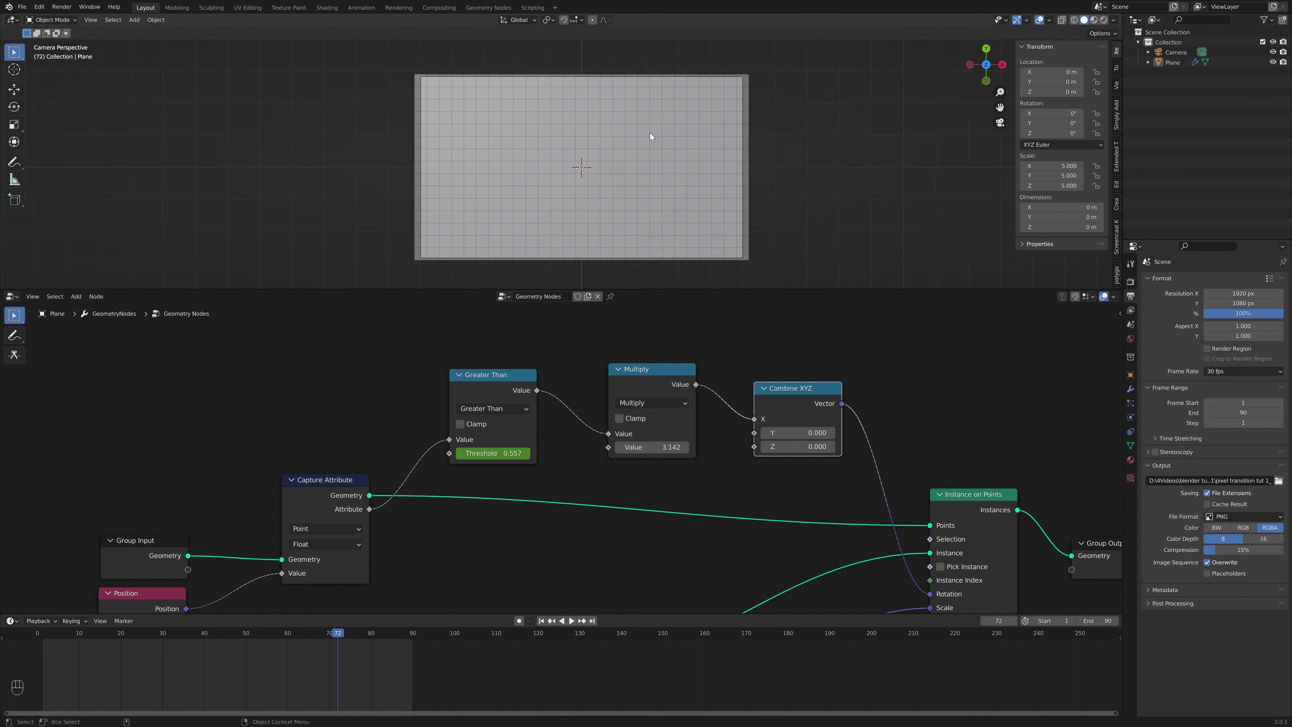
Widen the gap between the Instance on Points and Group Output nodes to make room for another node
scroll(960, 409, down, 1)
middle_drag(962, 426, 756, 376)
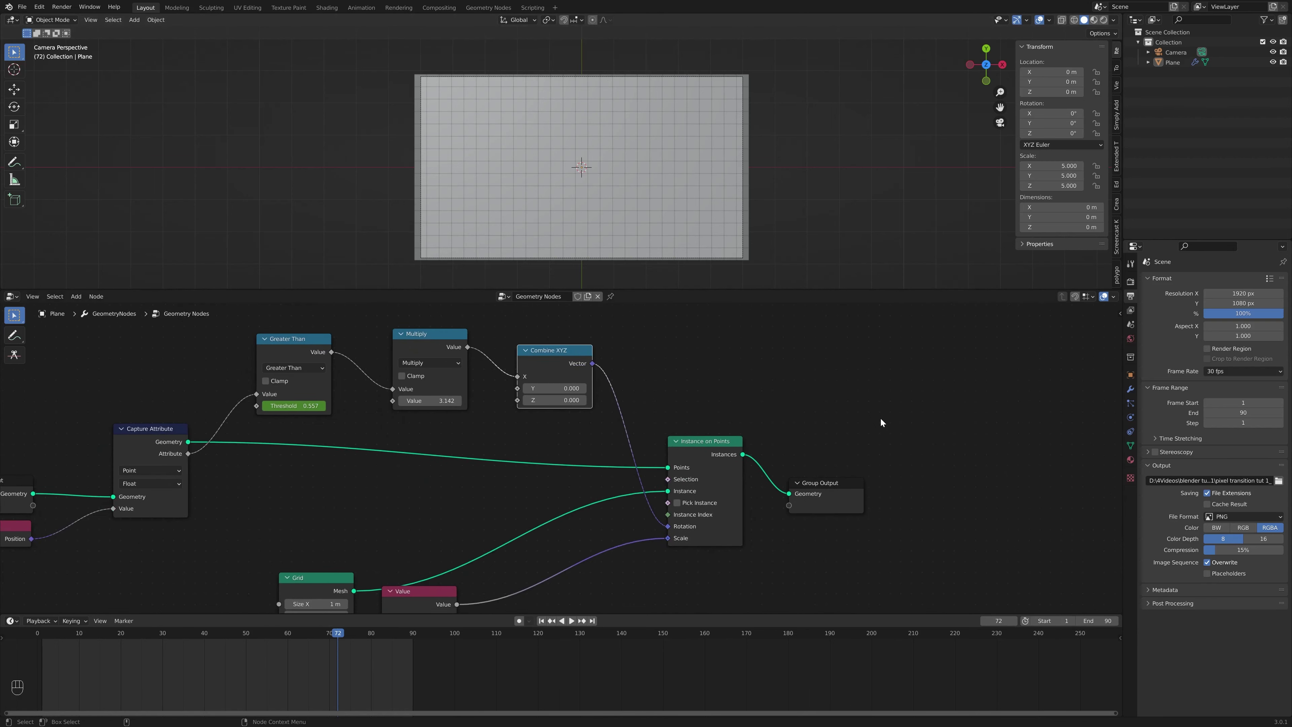
scroll(877, 420, up, 2)
drag(919, 518, 1014, 511)
drag(761, 464, 676, 458)
drag(969, 505, 999, 505)
Insert a Set Material node between Instance on Points and Group Output and assign it the material named Material
key(shift+a)
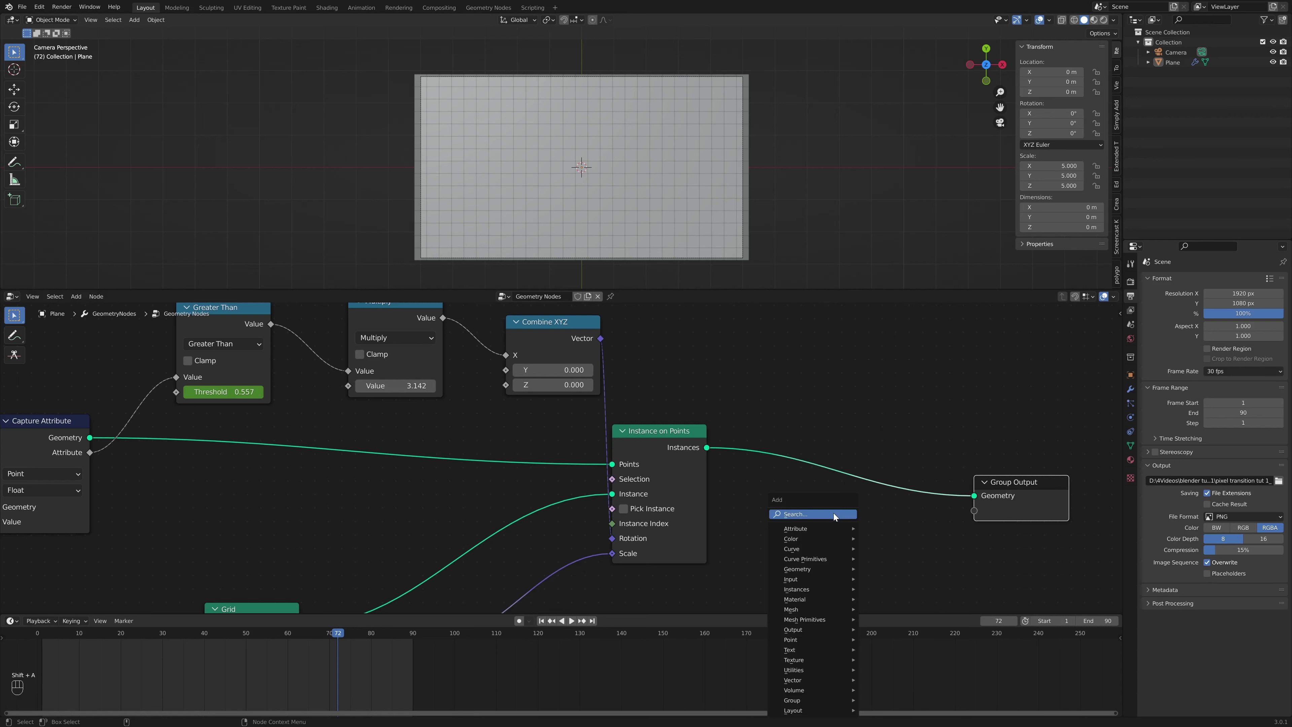
click(834, 513)
text(set)
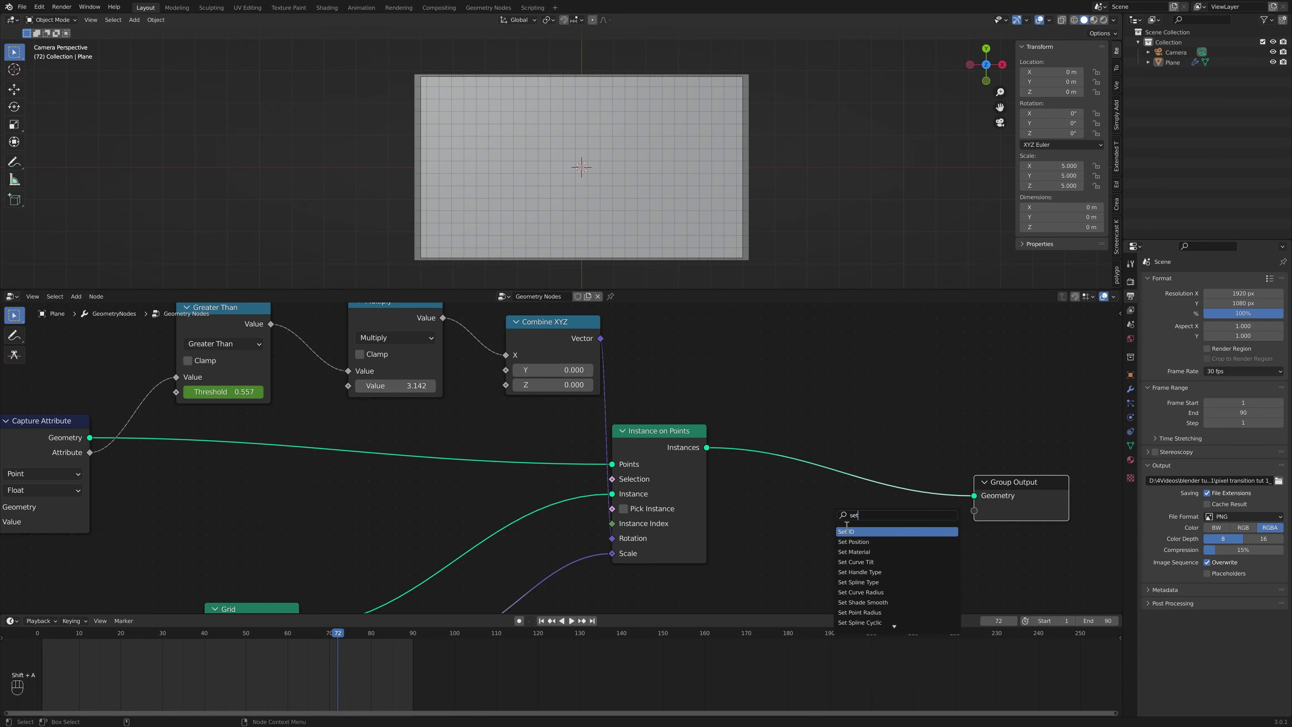
click(855, 552)
click(843, 524)
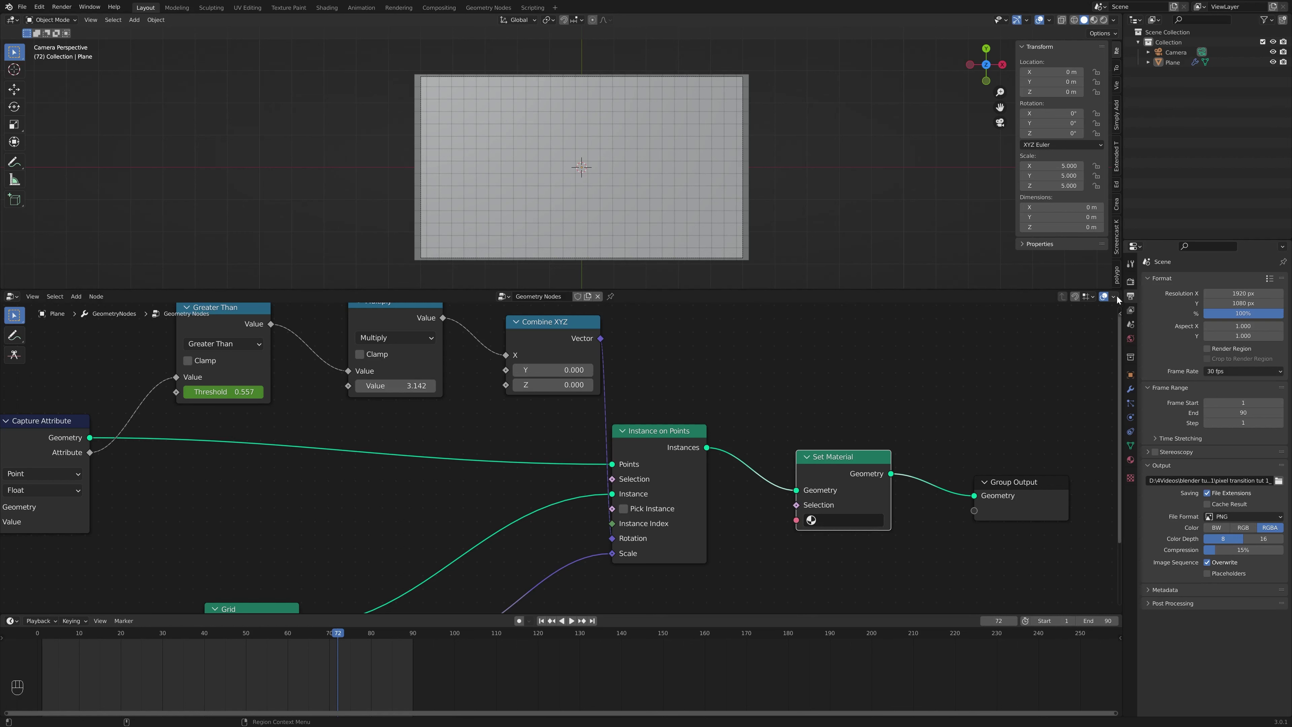
click(840, 524)
click(844, 540)
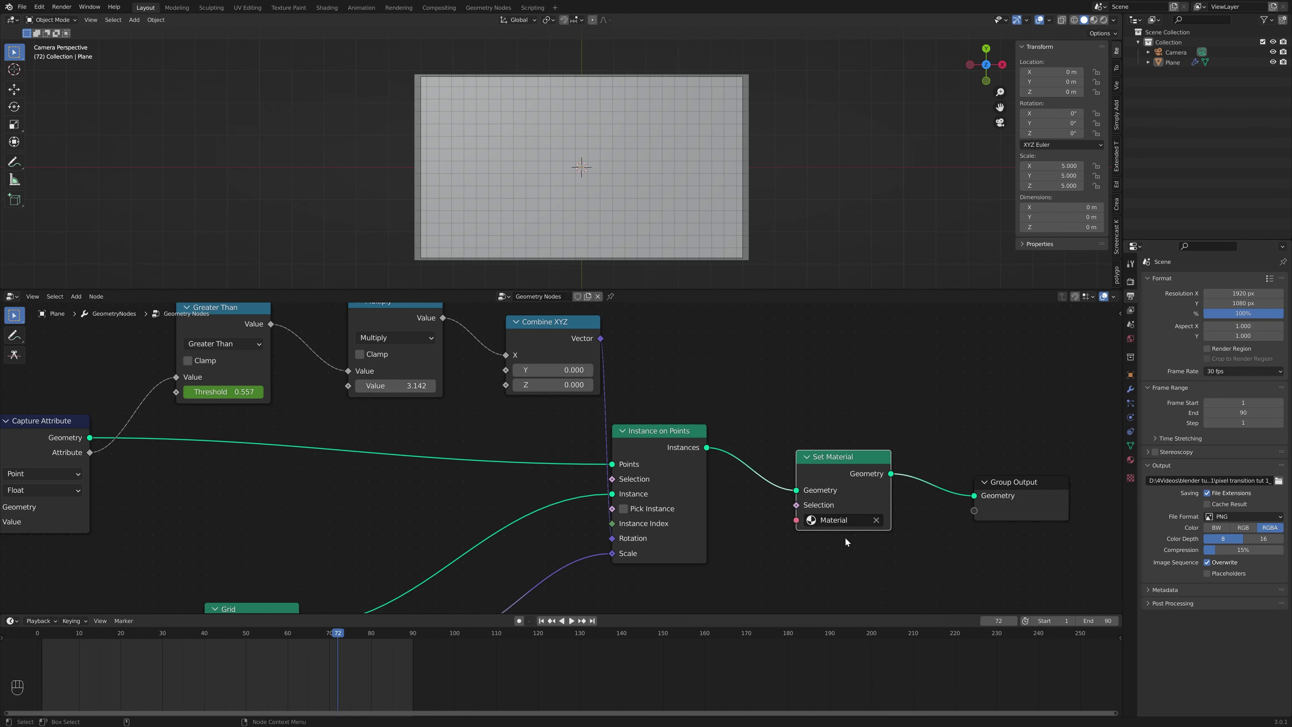
Split the node editor, turn the new area into a Shader Editor and assign the existing Material to the plane
drag(1120, 293, 178, 295)
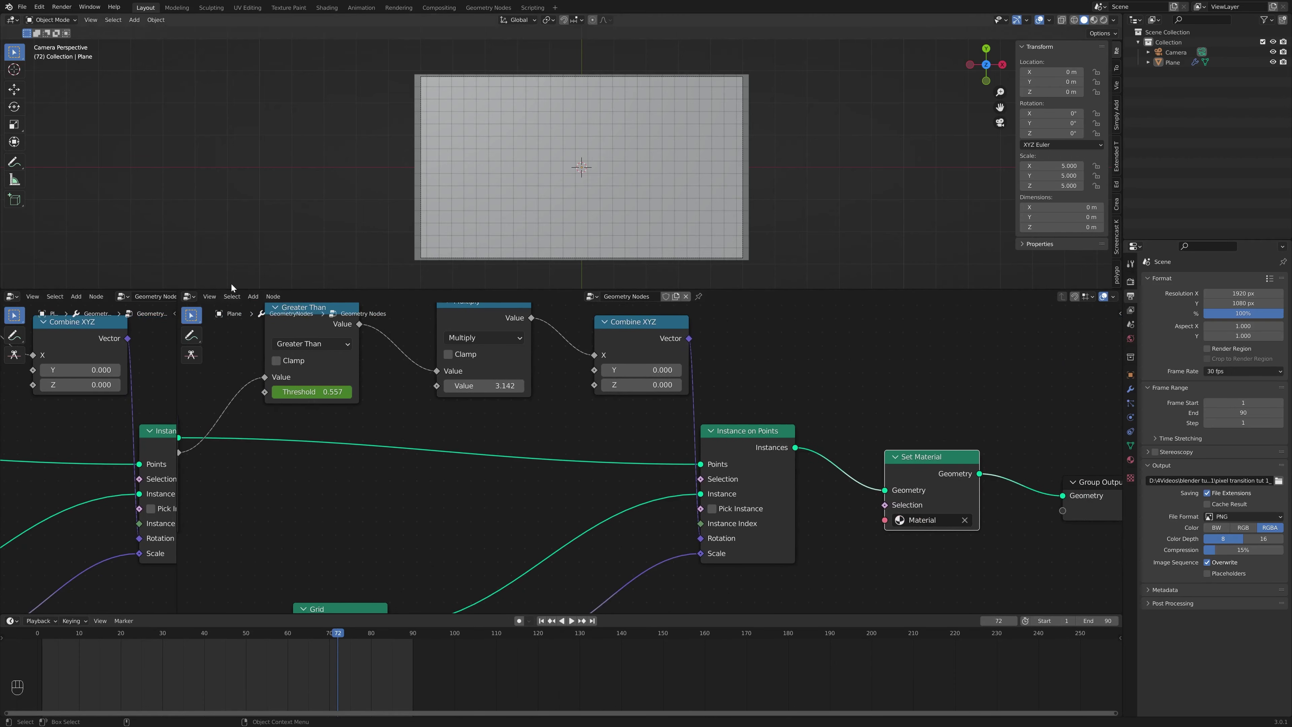
click(189, 297)
click(242, 398)
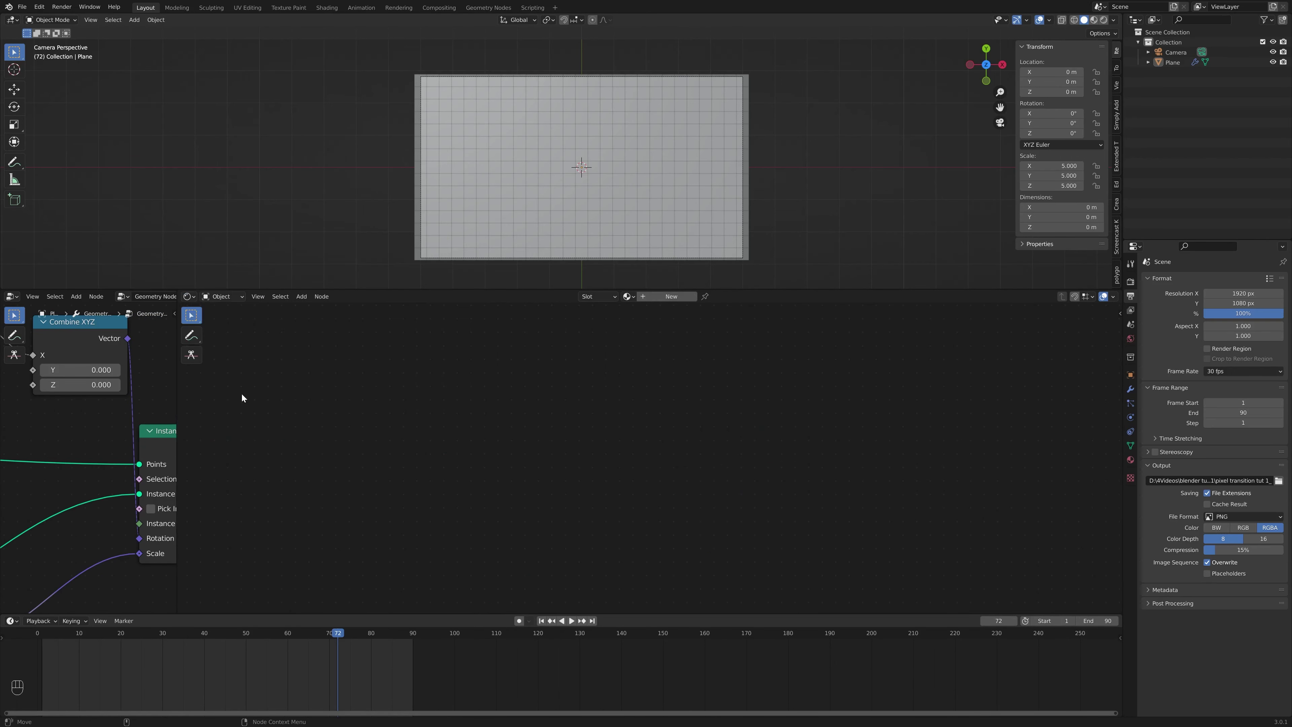
click(628, 296)
click(655, 313)
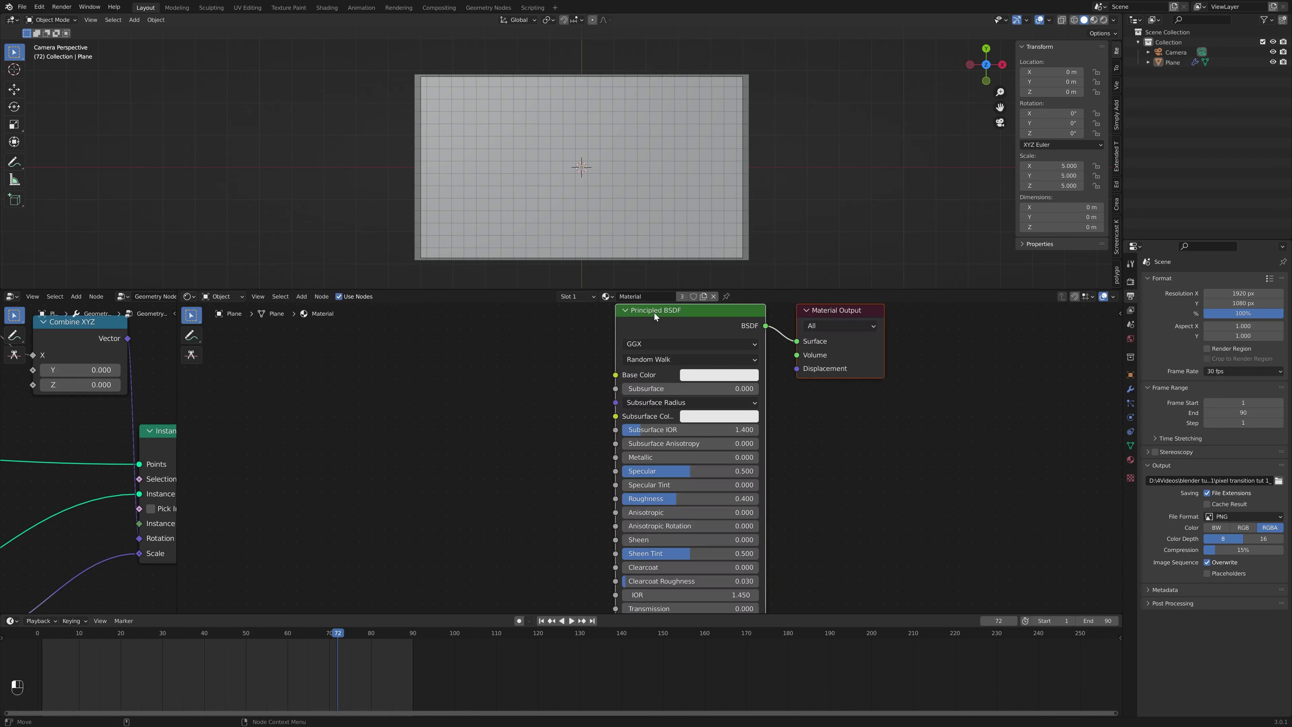
Spread the Principled BSDF and Material Output nodes apart to leave space between them
middle_drag(843, 395, 832, 539)
click(911, 491)
drag(821, 468, 969, 460)
drag(682, 423, 597, 443)
middle_drag(805, 492, 850, 540)
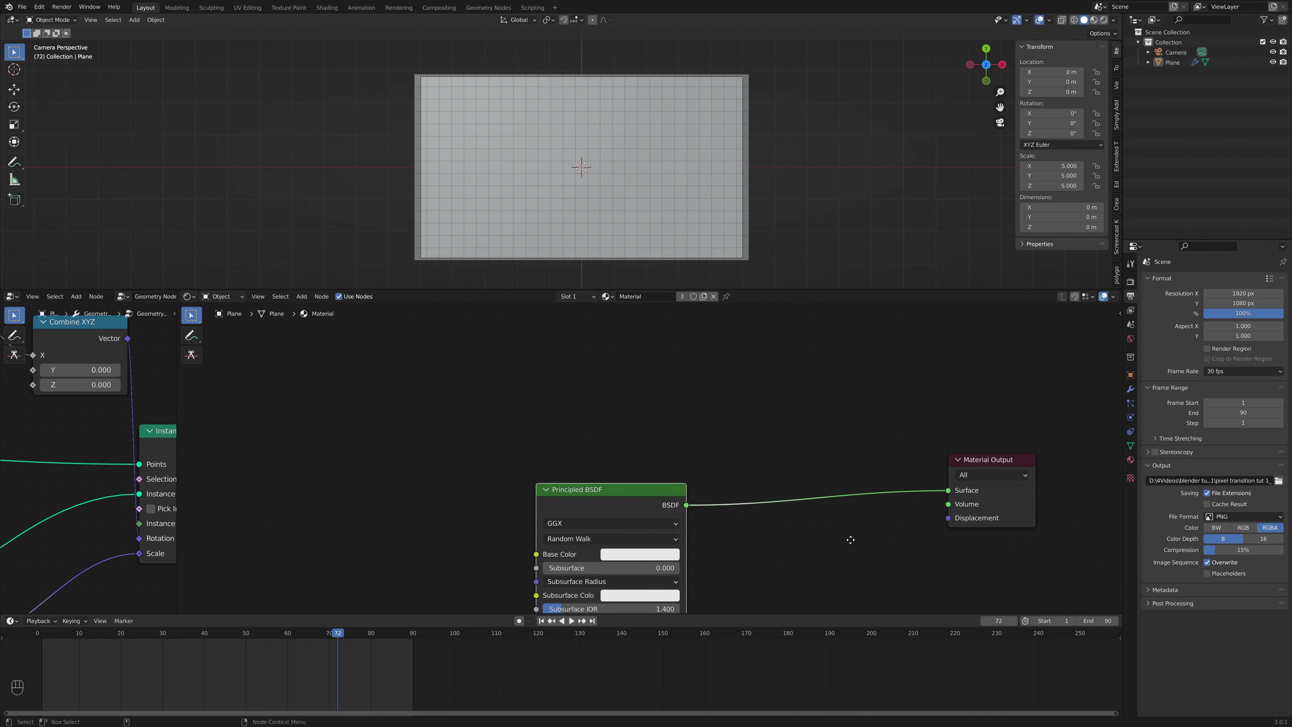
Add an Emission node above the Principled BSDF and connect its output to the Surface input of the Material Output
scroll(710, 451, up, 1)
middle_drag(709, 451, 735, 460)
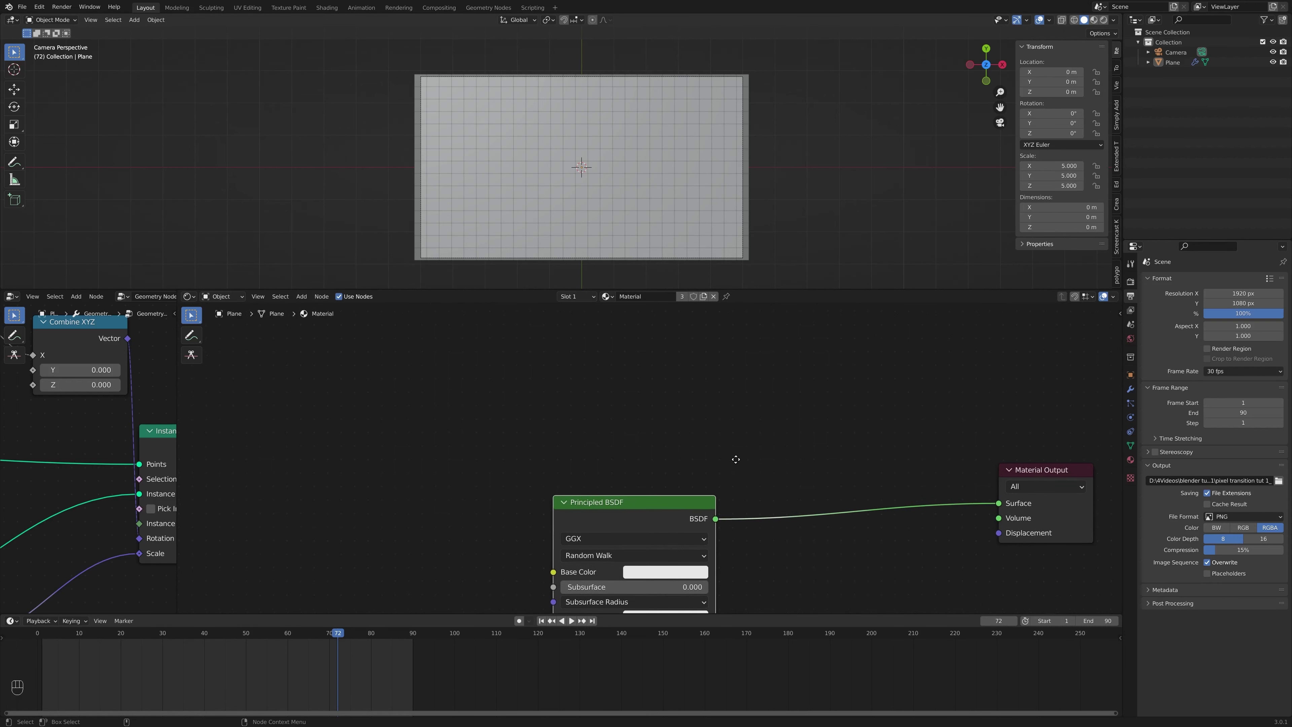
key(shift+a)
text(emi)
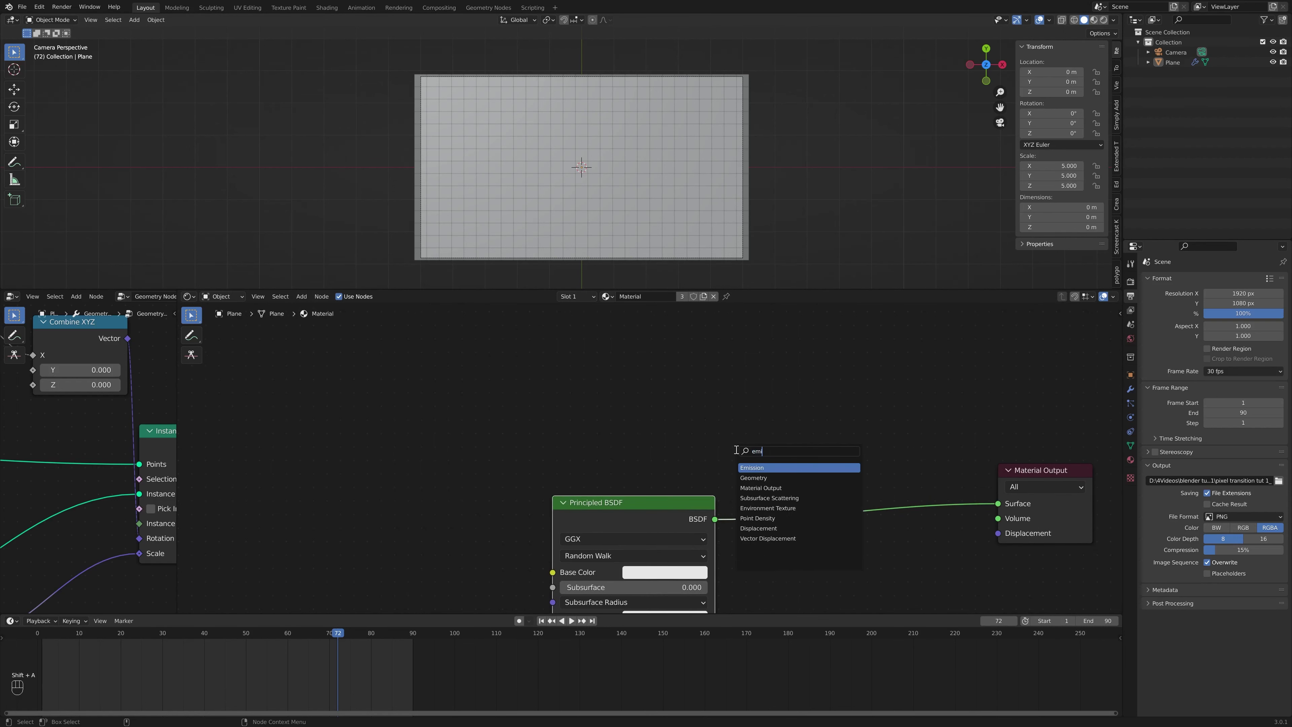
key(Return)
click(754, 402)
middle_drag(743, 405, 728, 418)
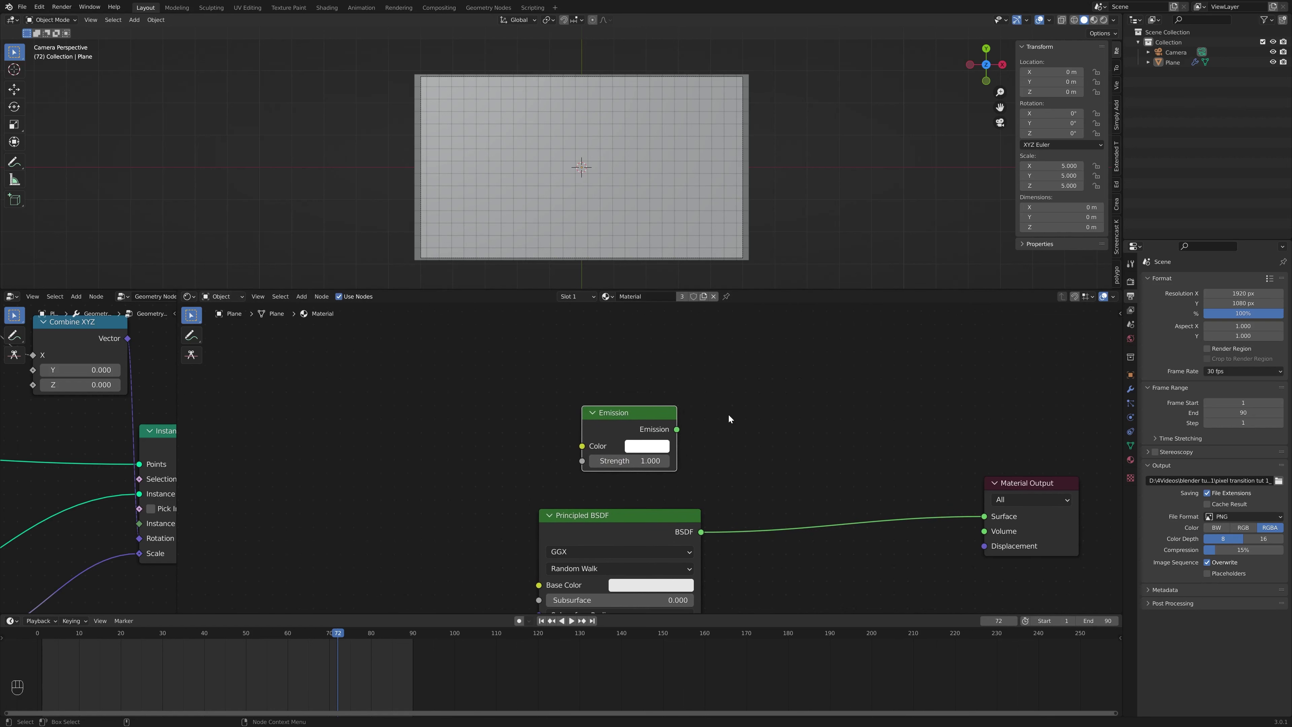
drag(677, 429, 984, 516)
middle_drag(732, 460, 755, 459)
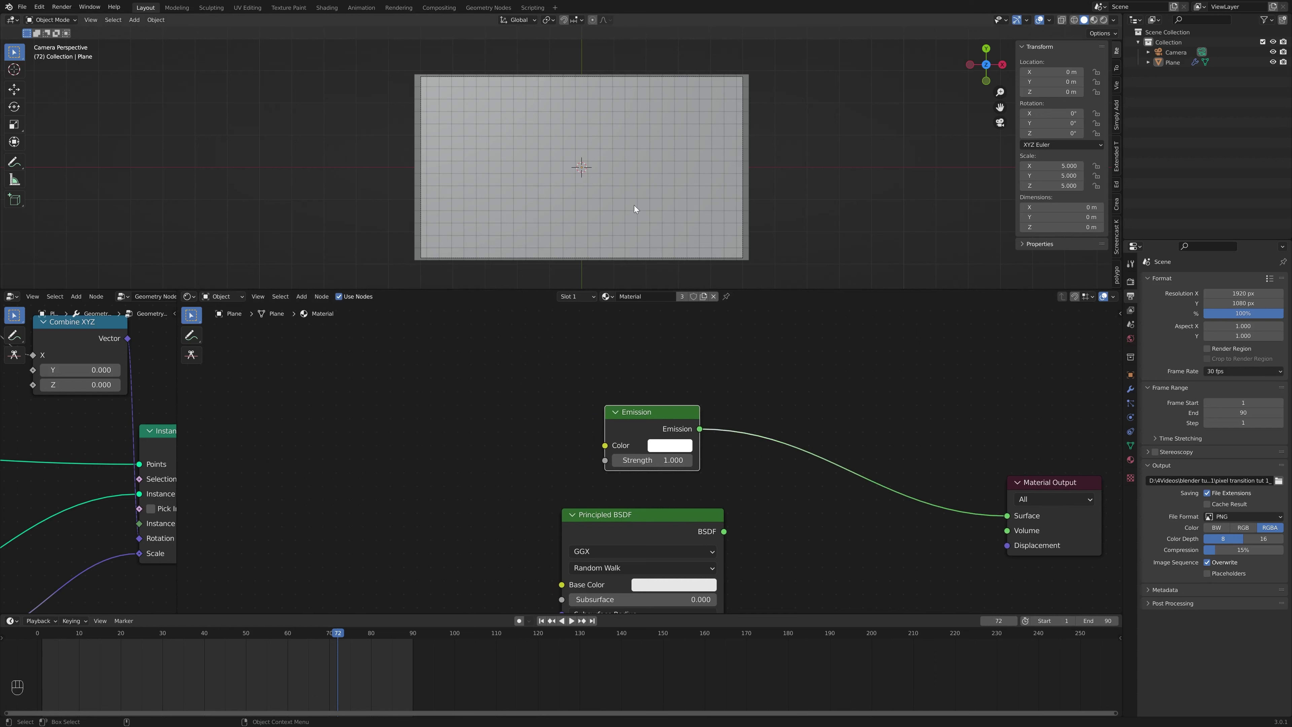
Switch the 3D viewport to Rendered shading and save the file
click(1104, 20)
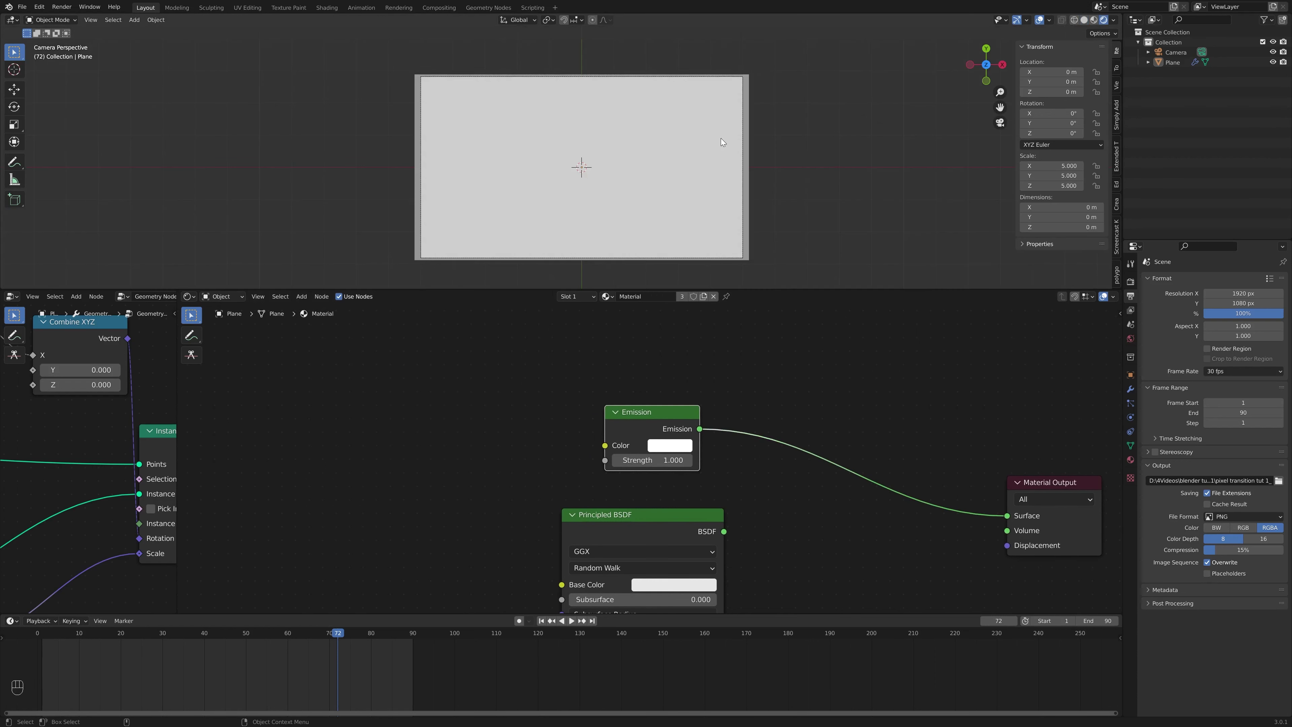
key(ctrl+s)
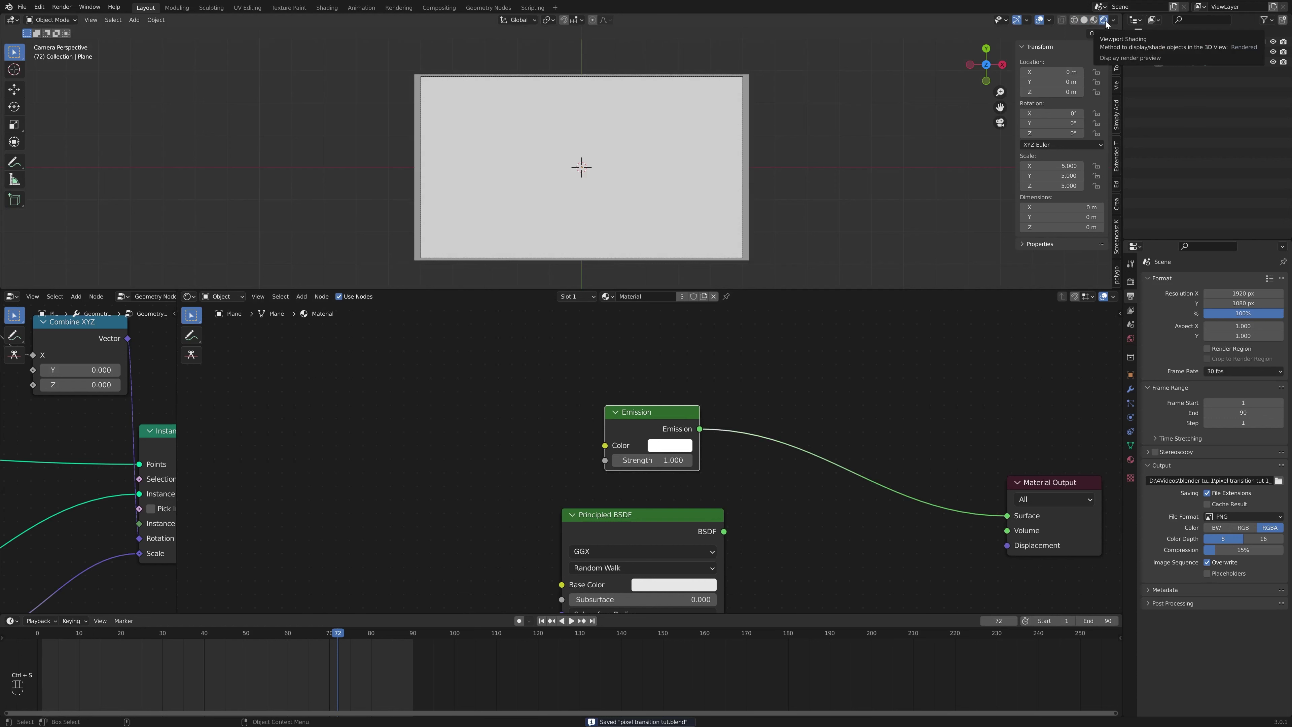
scroll(693, 243, up, 2)
shift+middle_drag(821, 193, 844, 190)
scroll(844, 190, down, 2)
shift+middle_drag(791, 116, 803, 132)
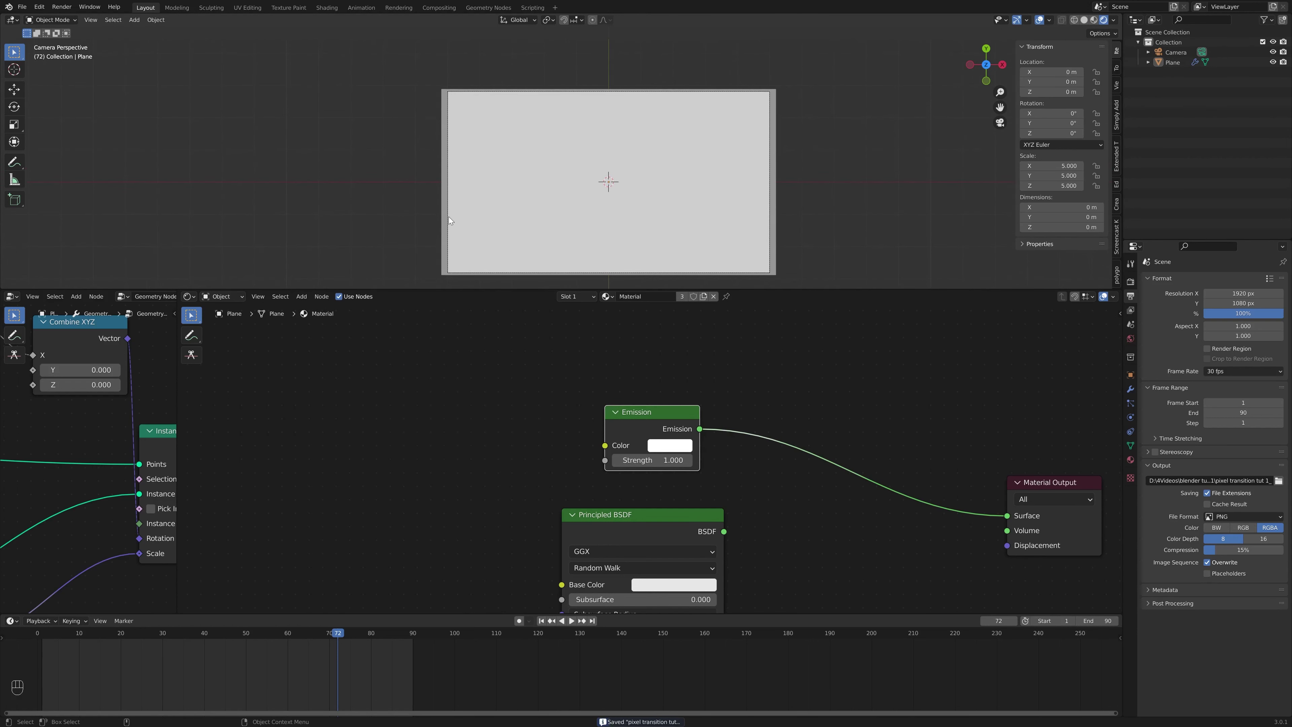
shift+middle_drag(899, 167, 902, 156)
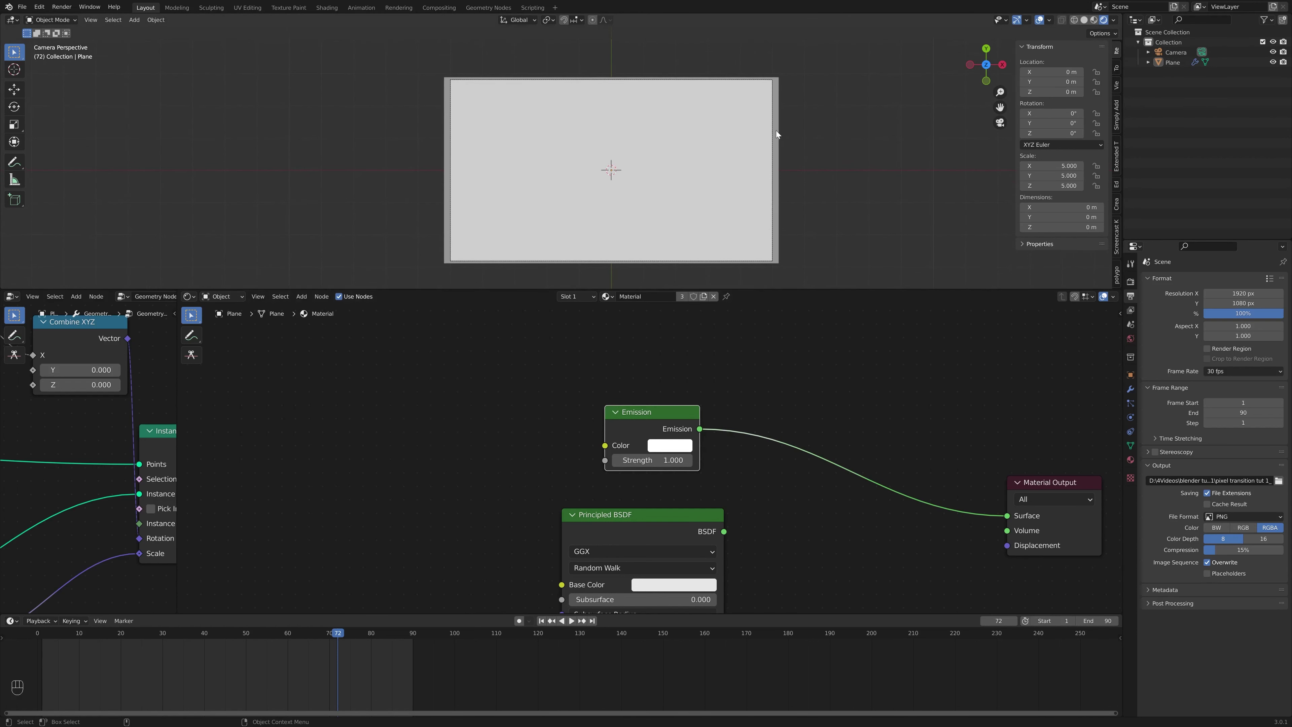
Try the Principled BSDF as the material's Surface shader, then reconnect the Emission node
drag(724, 531, 1007, 516)
drag(700, 429, 991, 517)
Enable the Transparent film option in the scene's render settings
click(1130, 281)
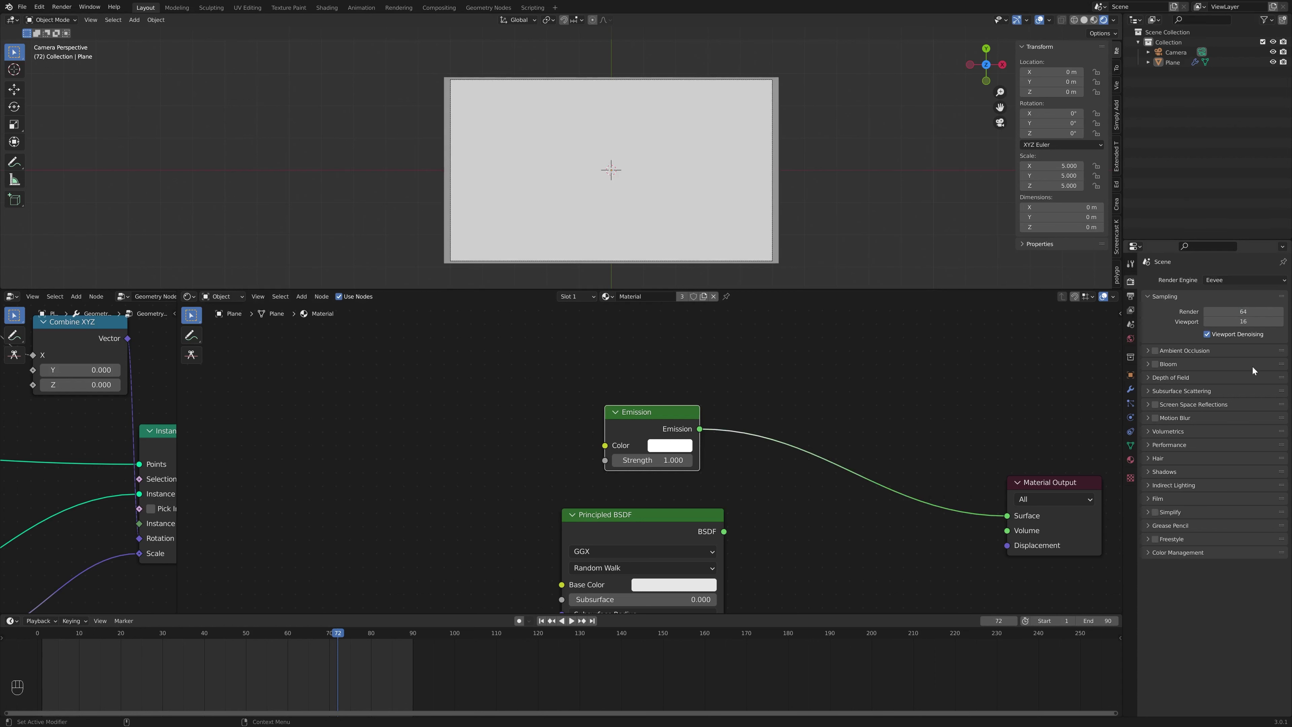
click(1155, 499)
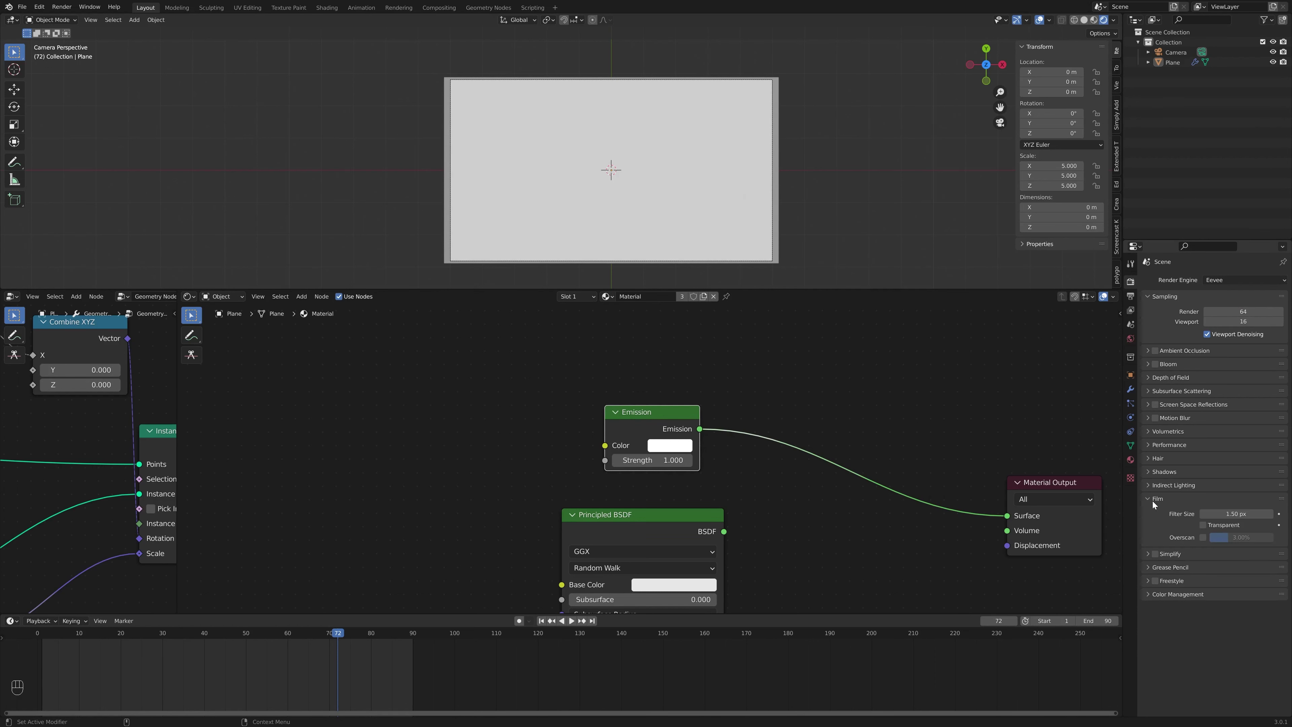
click(1204, 525)
click(1204, 525)
click(1204, 525)
click(1204, 525)
click(1201, 525)
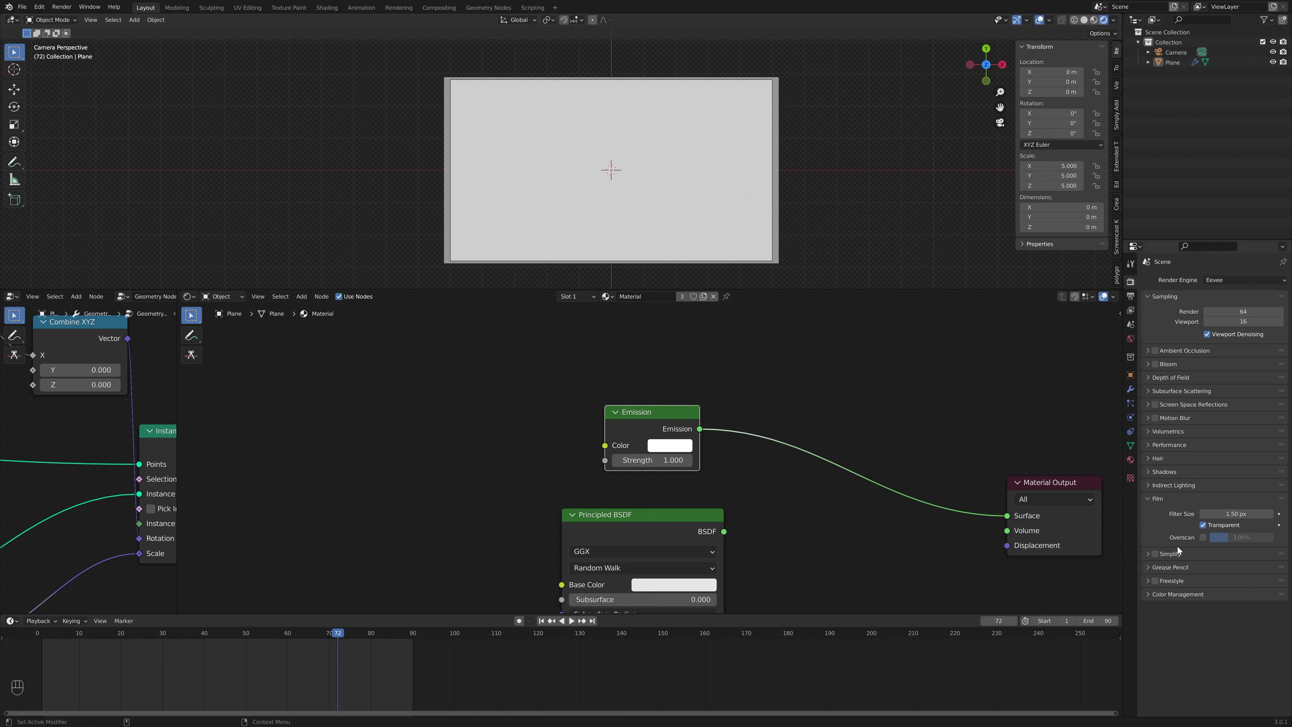
click(1149, 499)
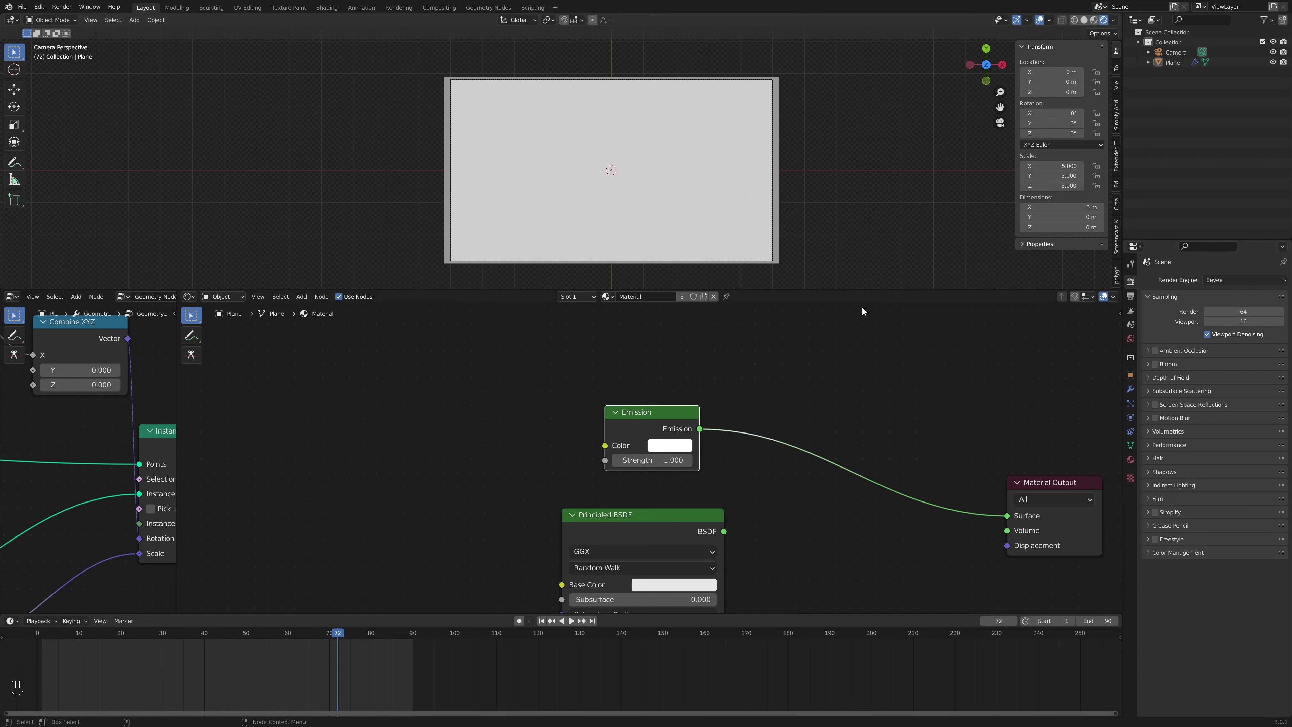
Set the Emission node's color to bright green
scroll(745, 387, up, 2)
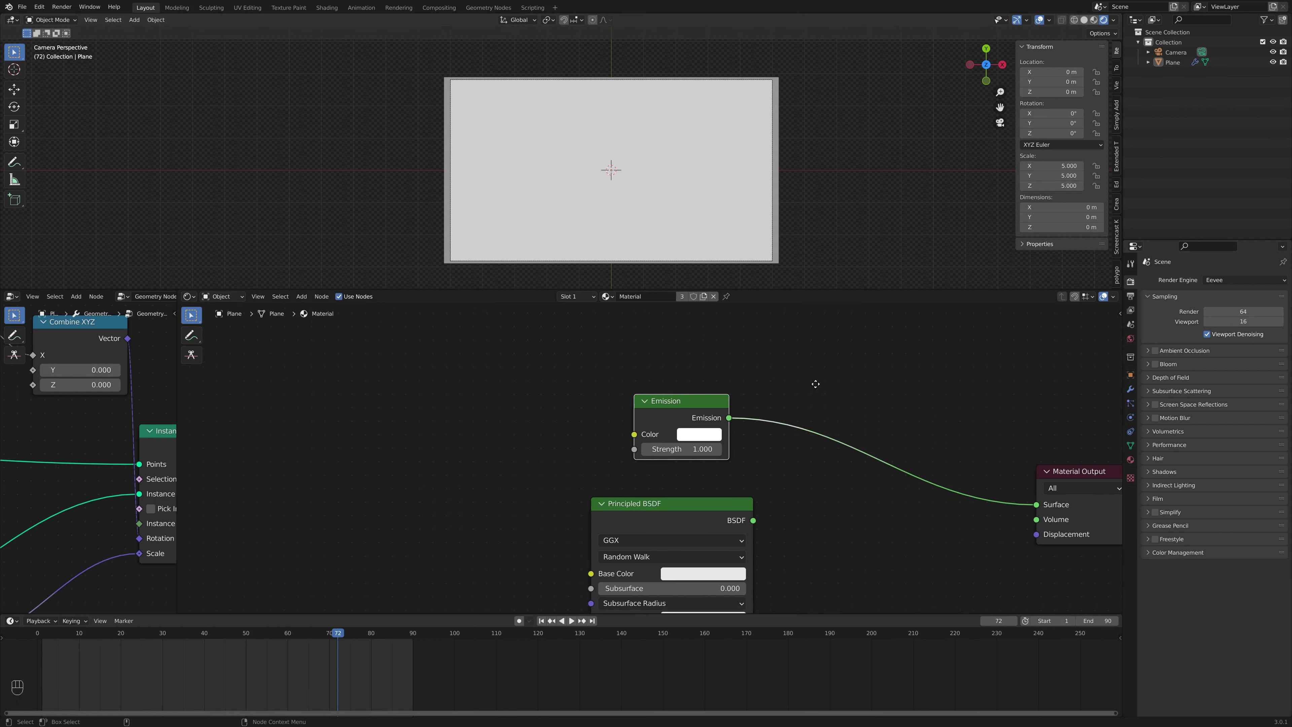
middle_drag(805, 442, 758, 480)
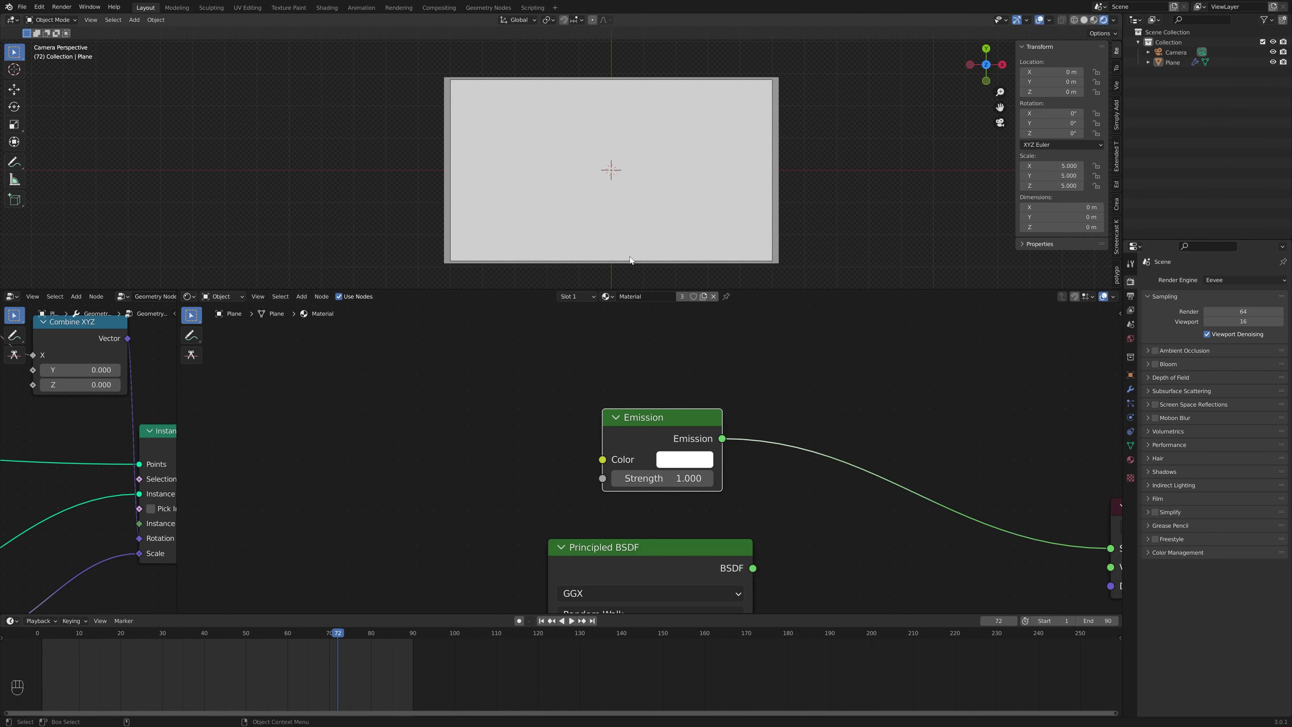
click(693, 460)
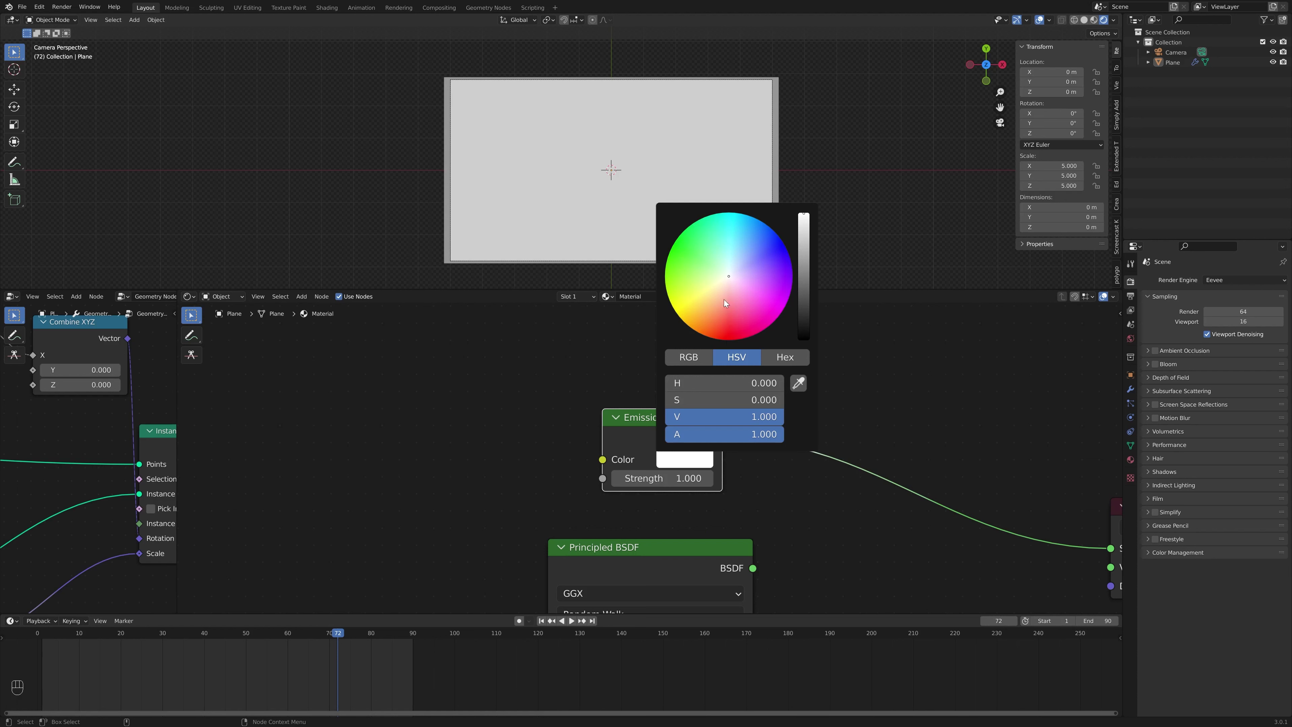
drag(729, 276, 682, 232)
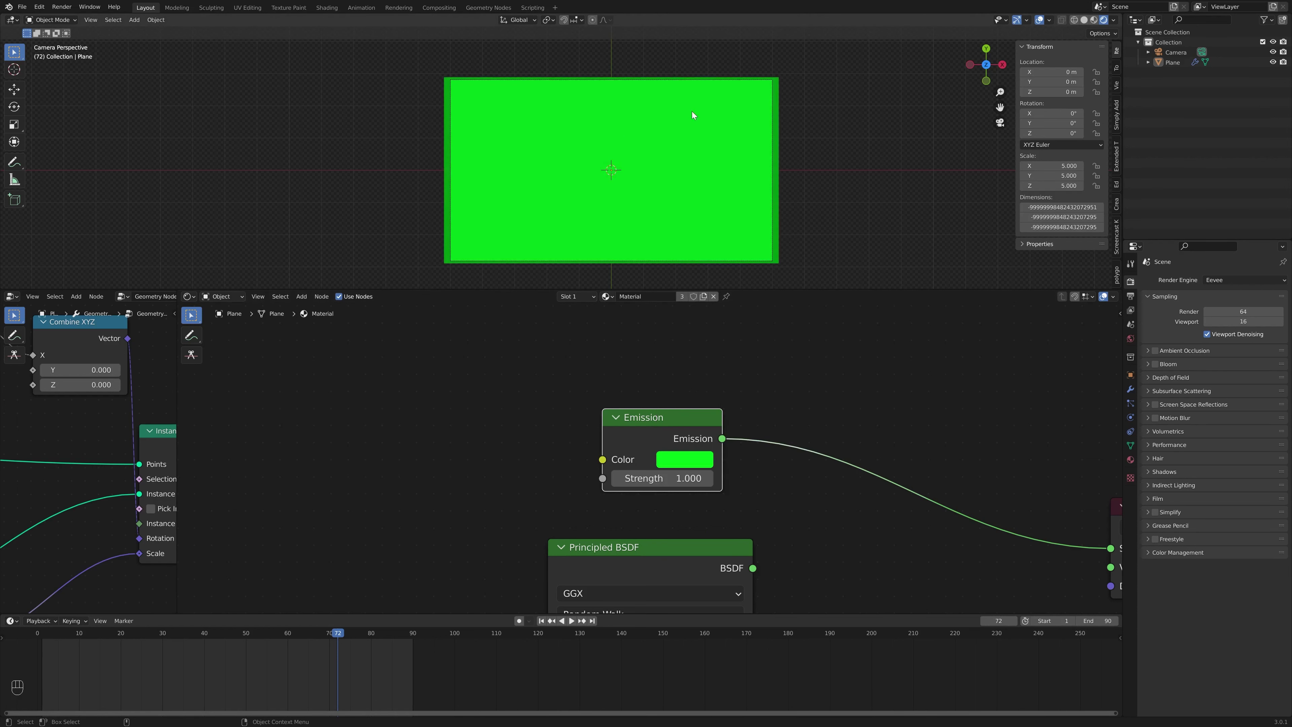
Play the animation in Rendered view and compare the paused frame with Solid shading
key(space)
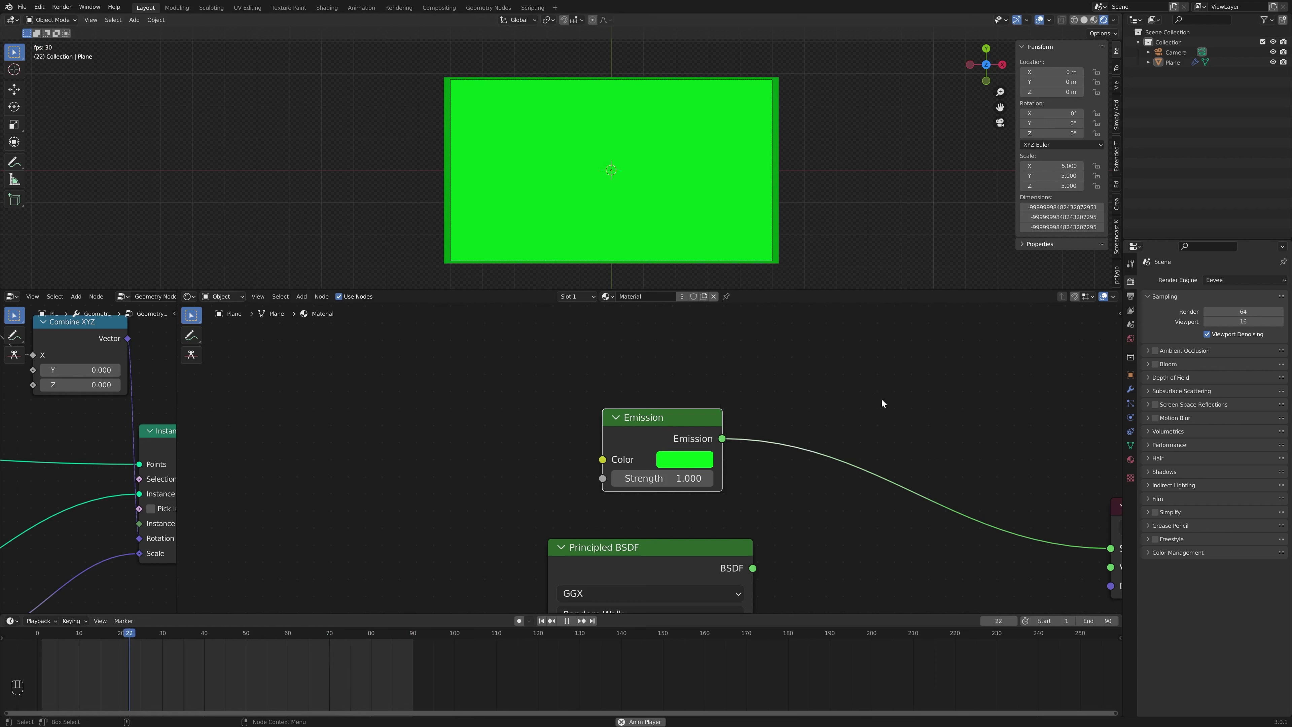
key(space)
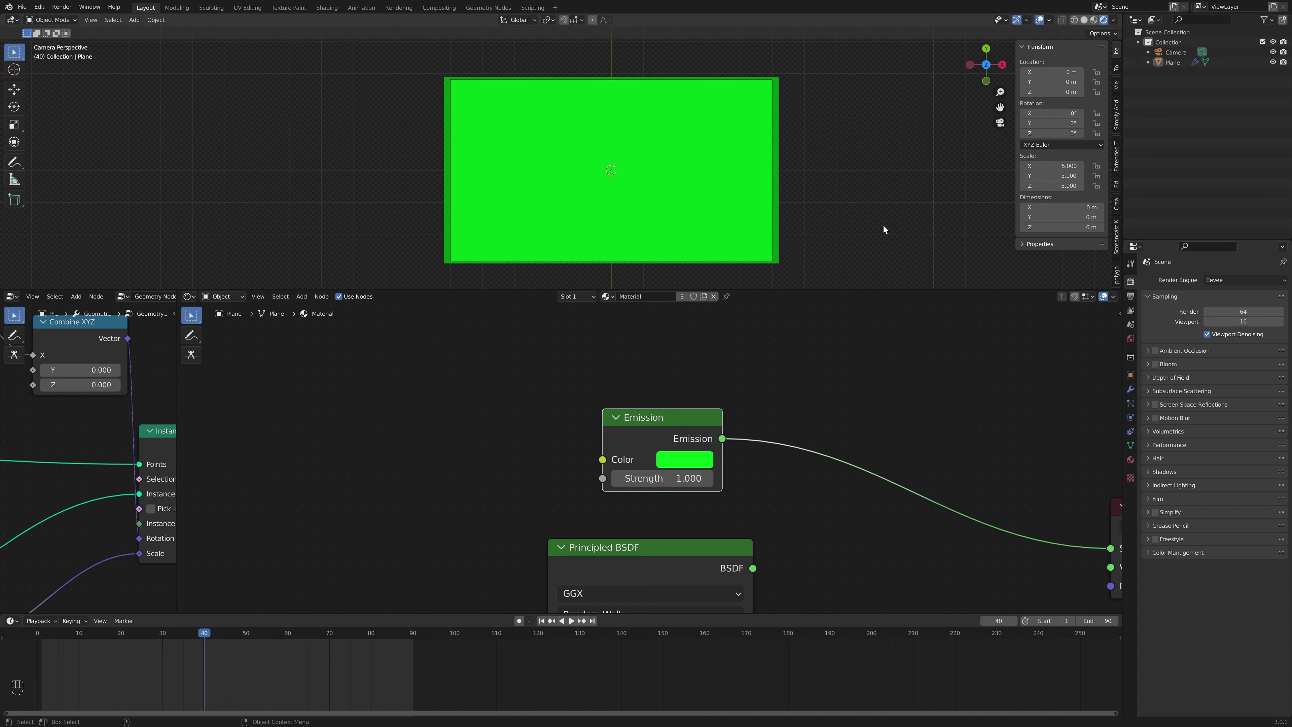
click(1084, 19)
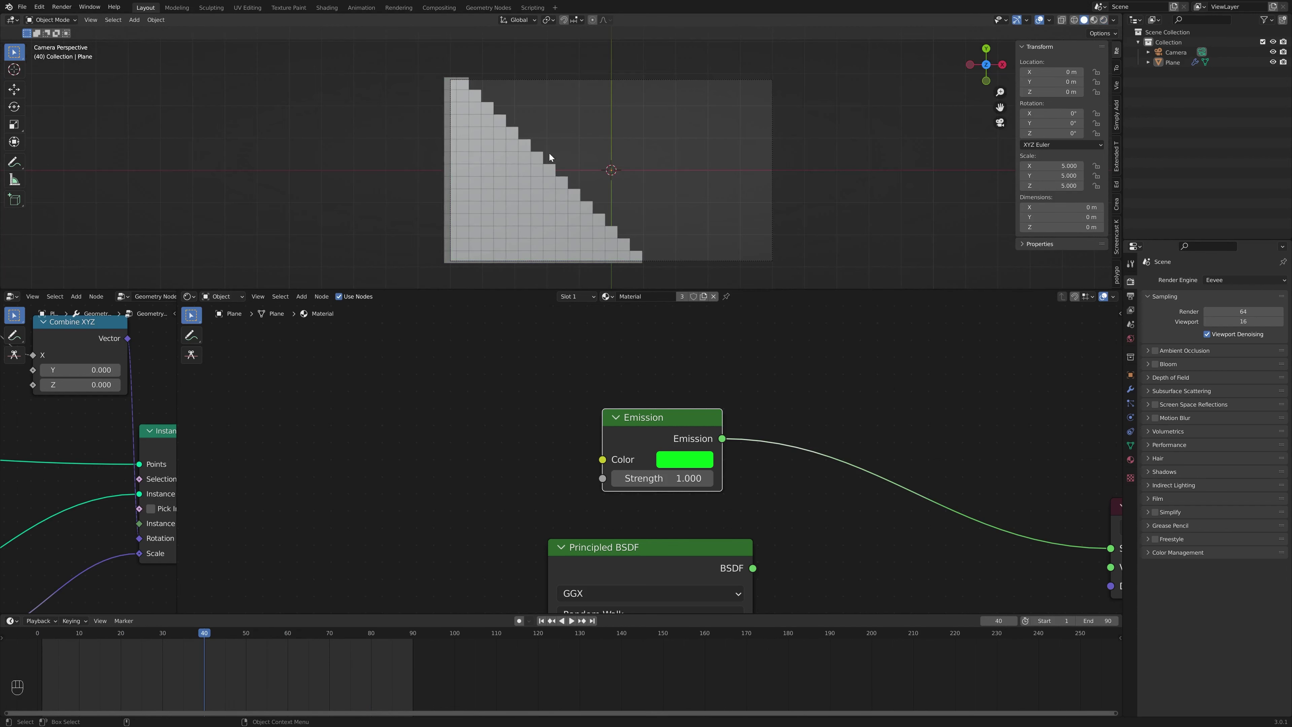
click(1104, 20)
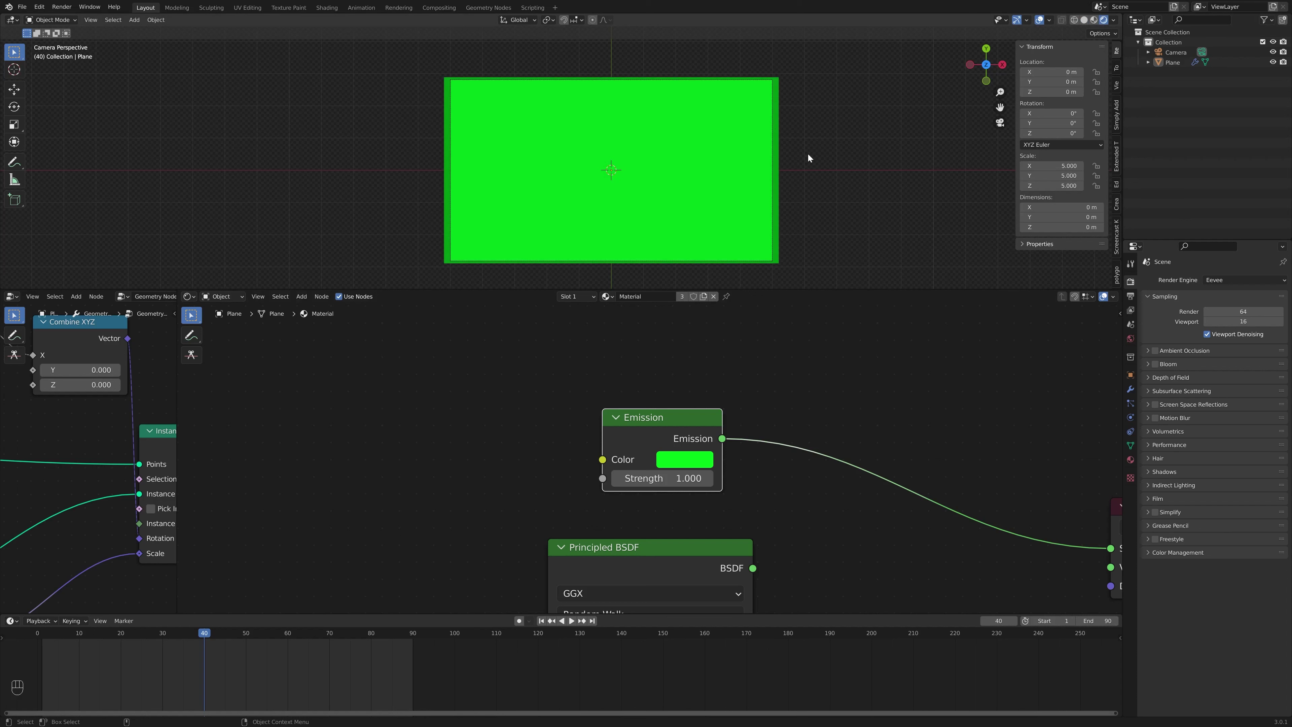
Enable Backface Culling in the settings of the plane's material
middle_drag(755, 433, 688, 429)
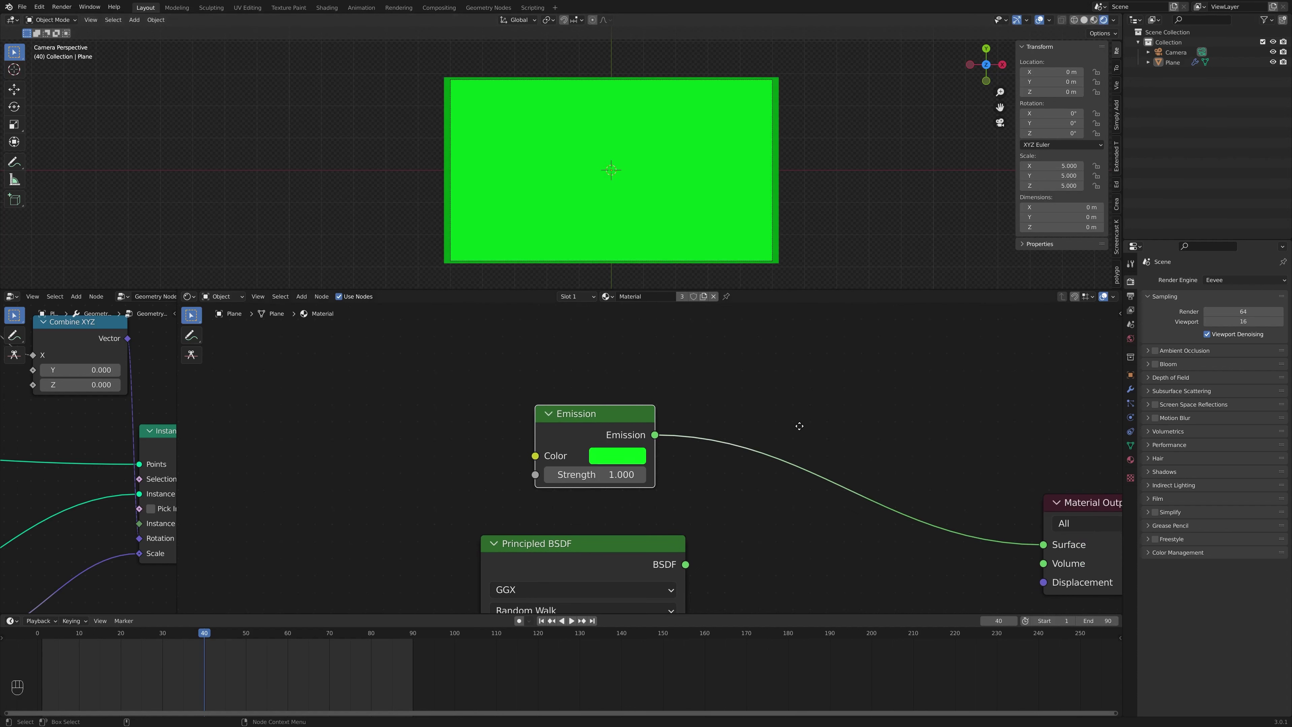
click(1130, 459)
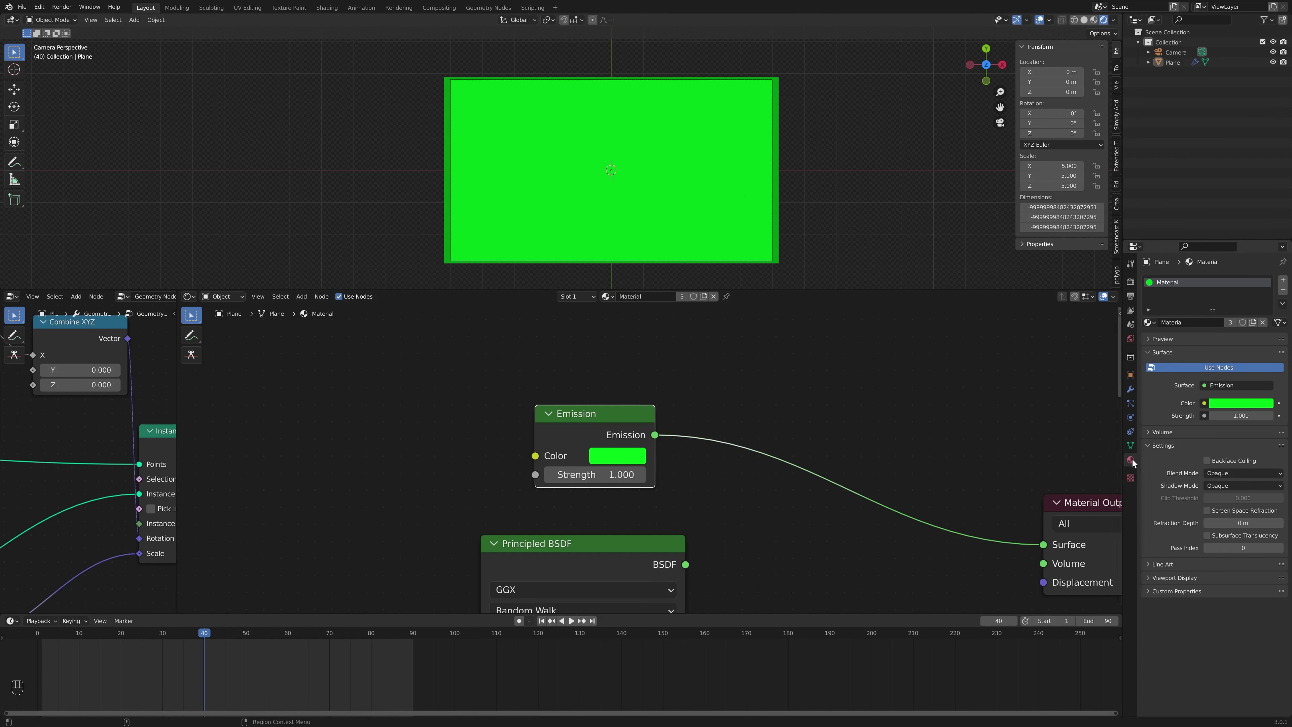
click(1208, 461)
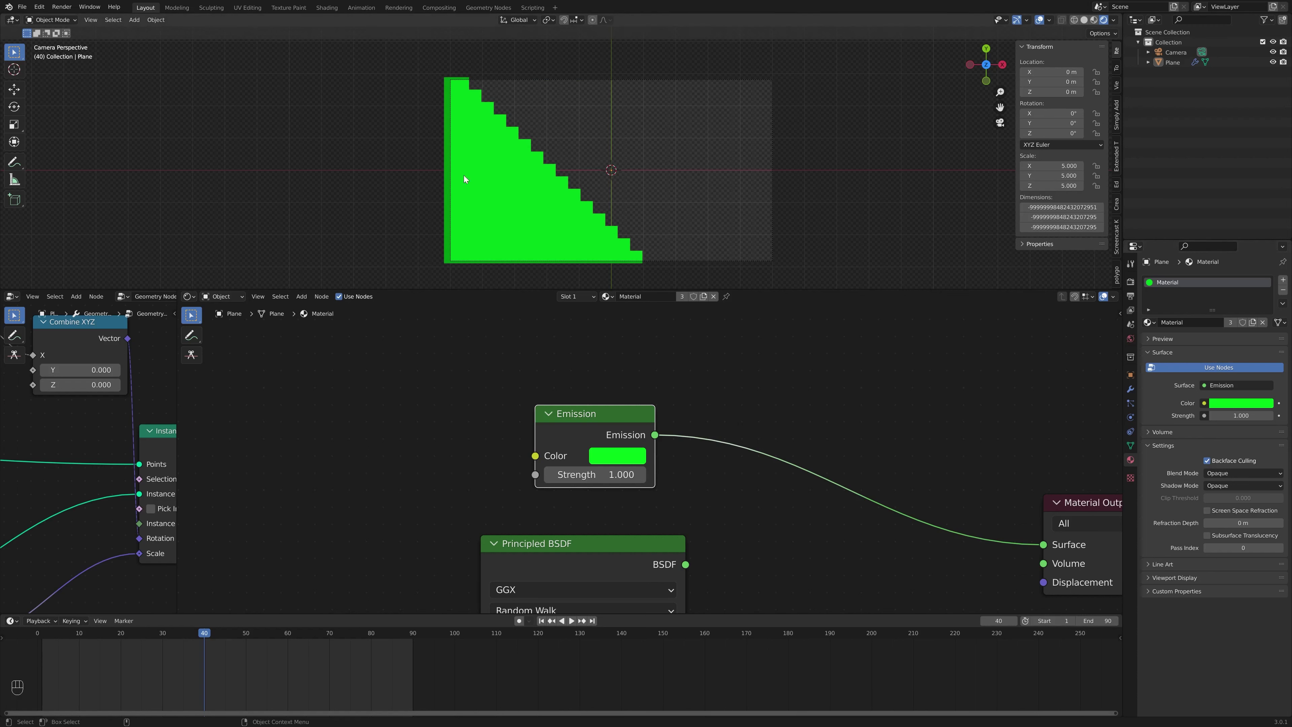
Play the animation with backface culling and examine the stepped edge of the green transition up close
key(space)
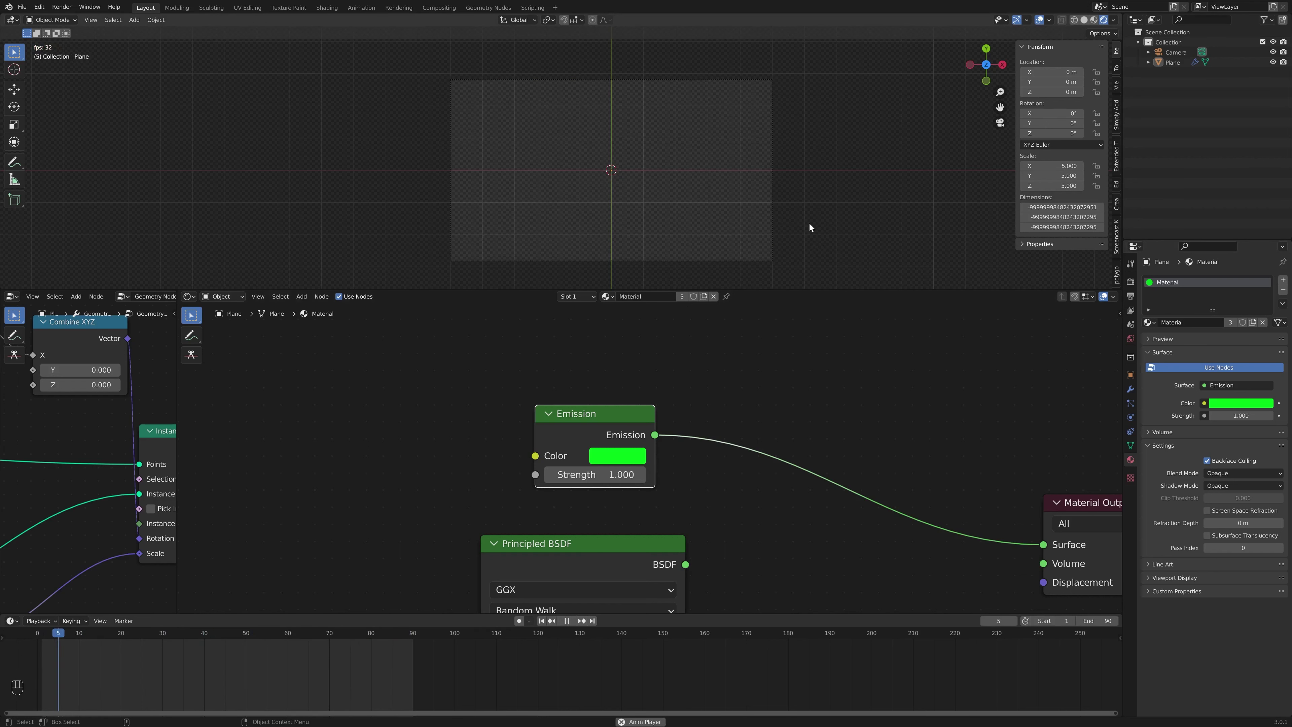
key(space)
scroll(651, 219, up, 2)
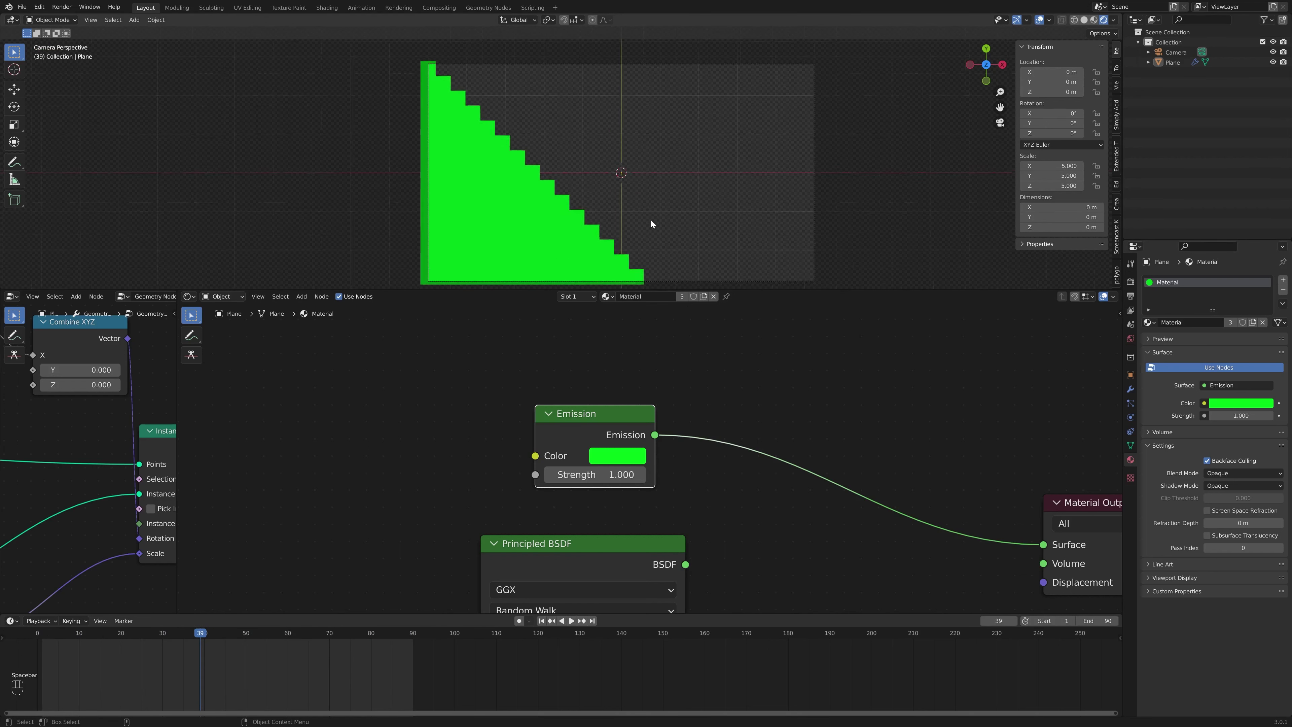
scroll(535, 229, up, 1)
scroll(541, 228, down, 1)
scroll(557, 218, up, 3)
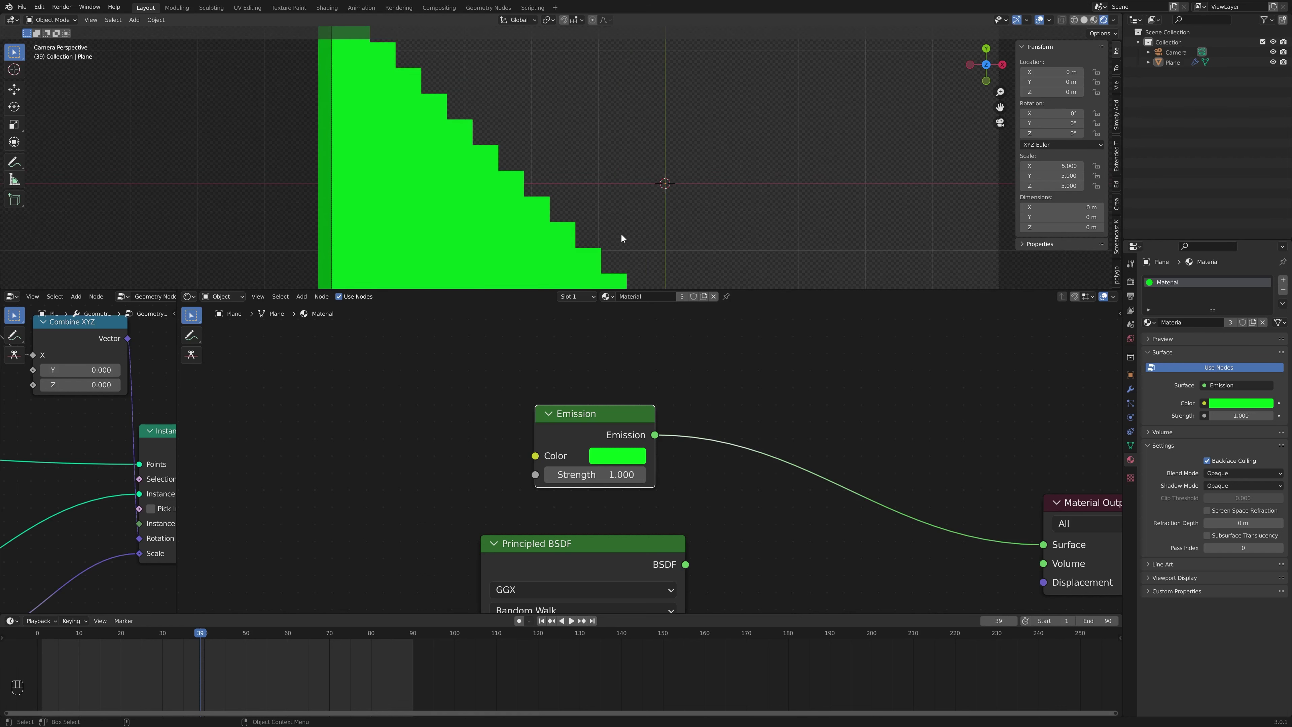
scroll(548, 208, down, 5)
scroll(656, 235, up, 2)
scroll(676, 214, down, 1)
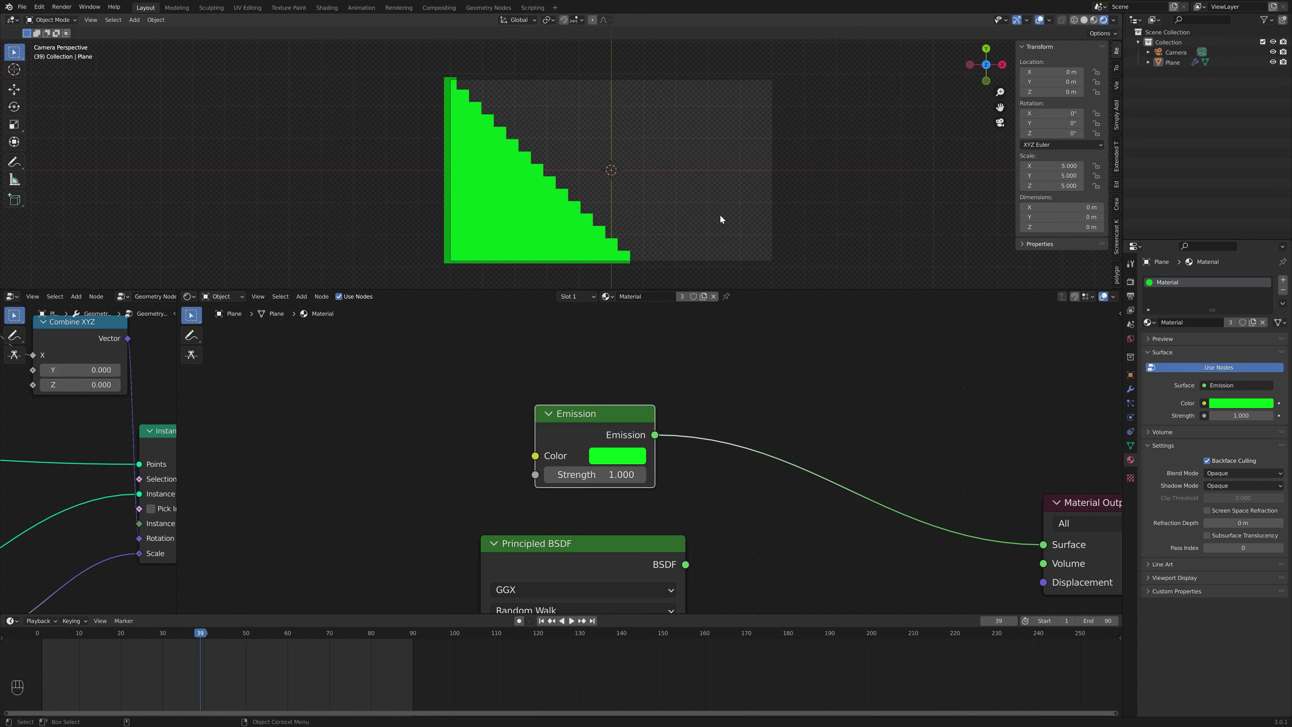
key(space)
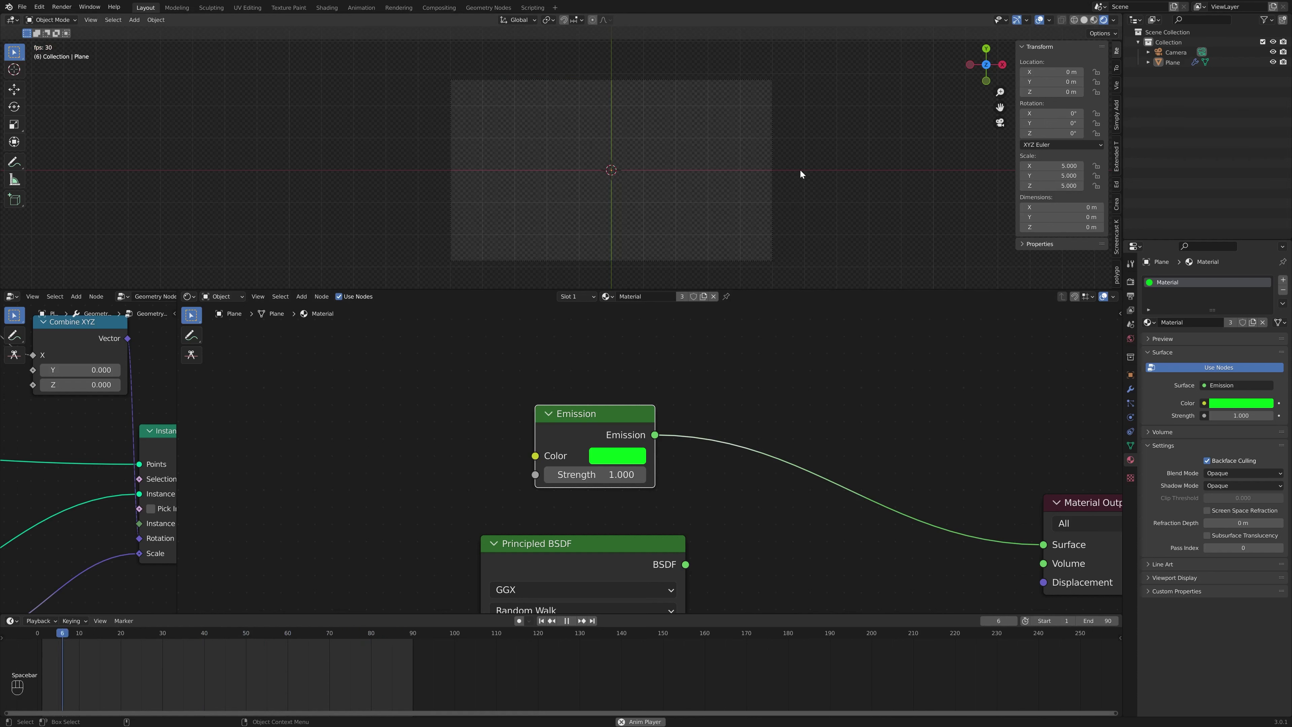
key(space)
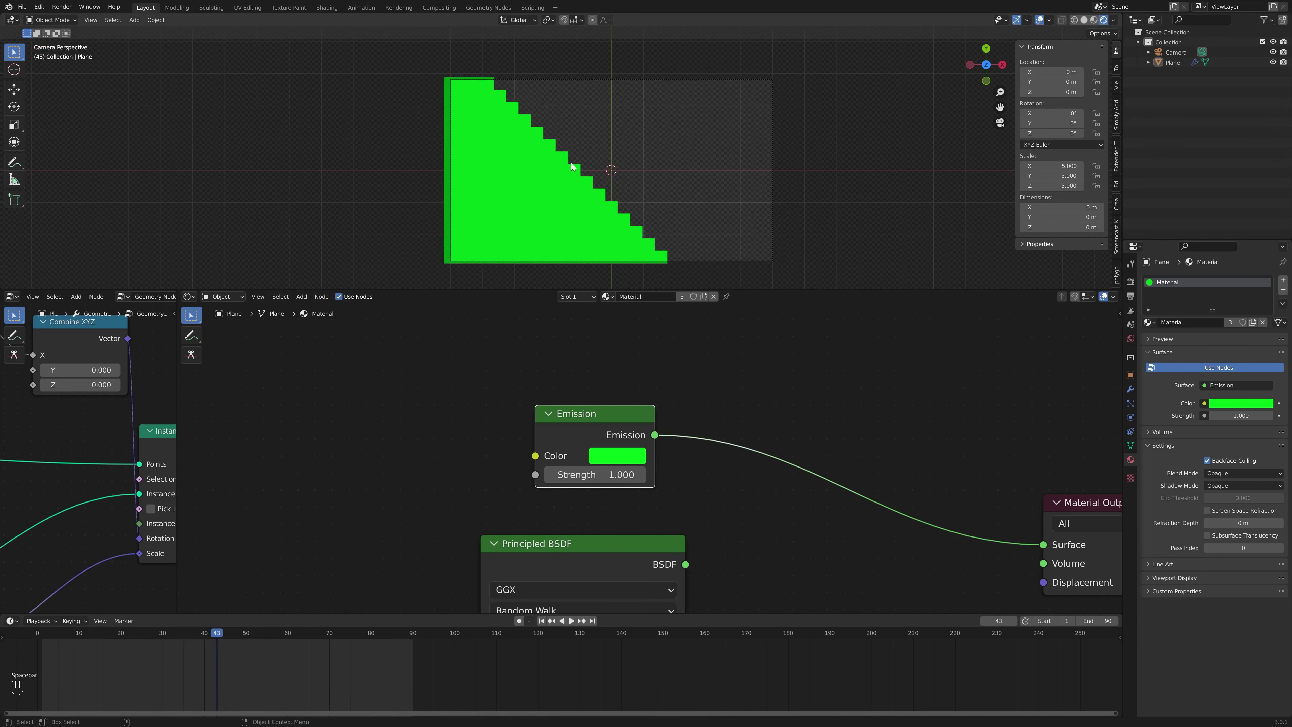
scroll(572, 166, up, 2)
shift+middle_drag(572, 166, 703, 160)
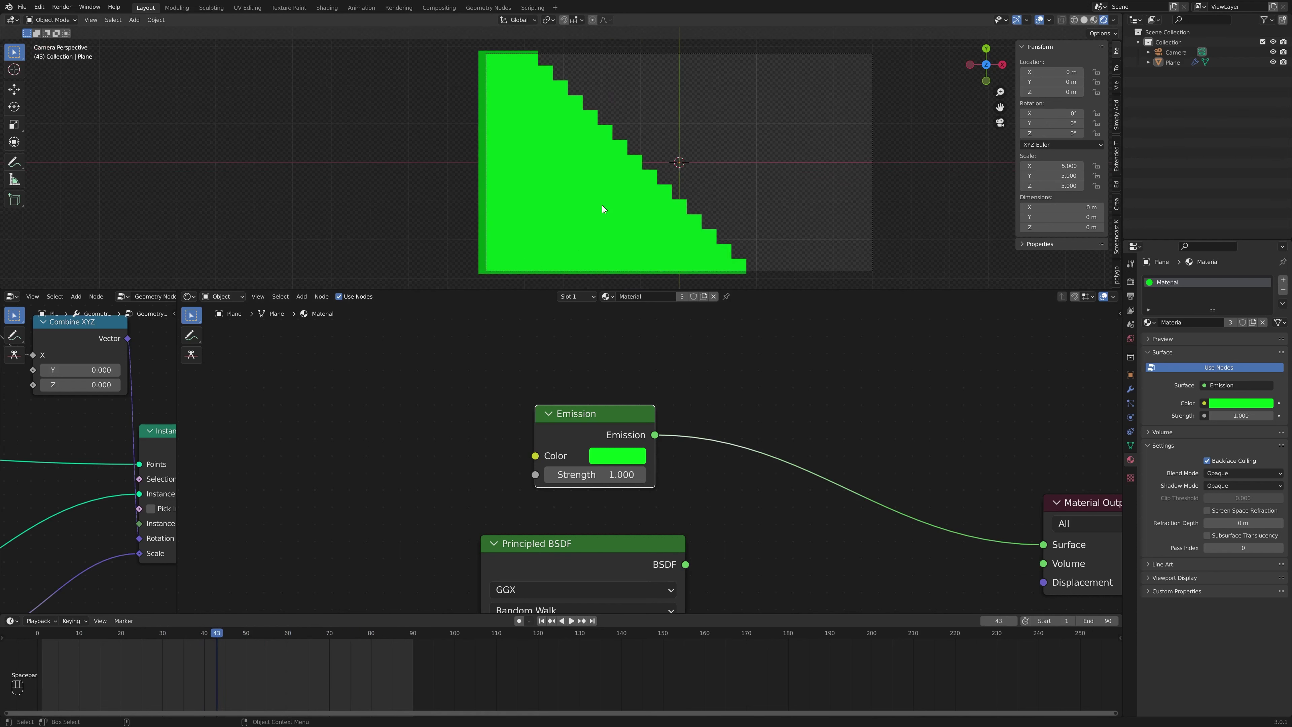
scroll(680, 186, up, 1)
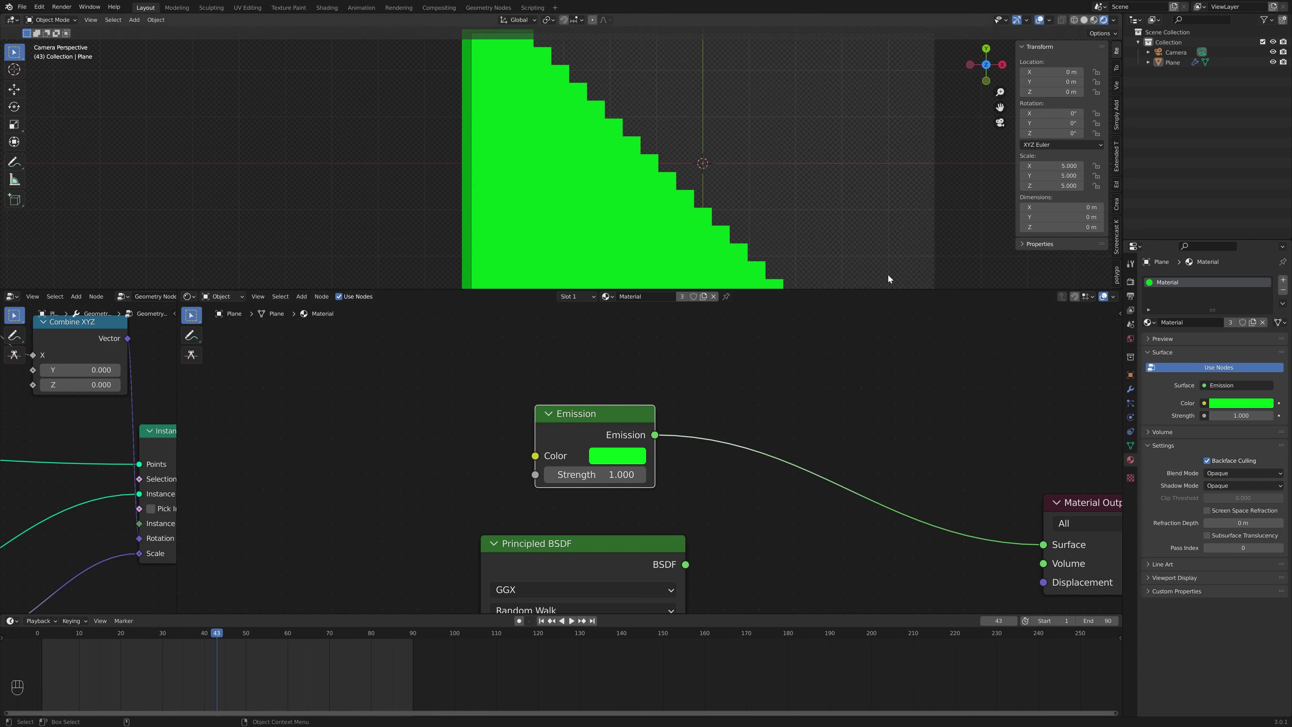
scroll(571, 138, up, 3)
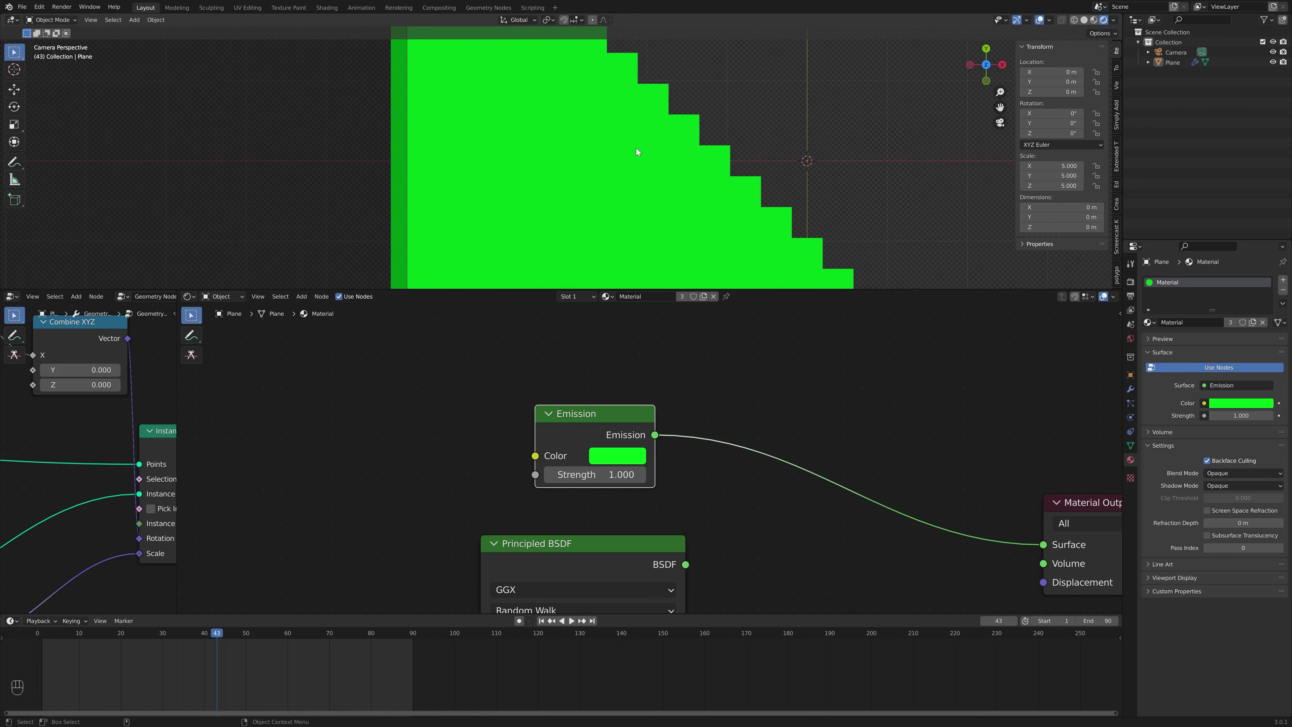
scroll(637, 151, down, 3)
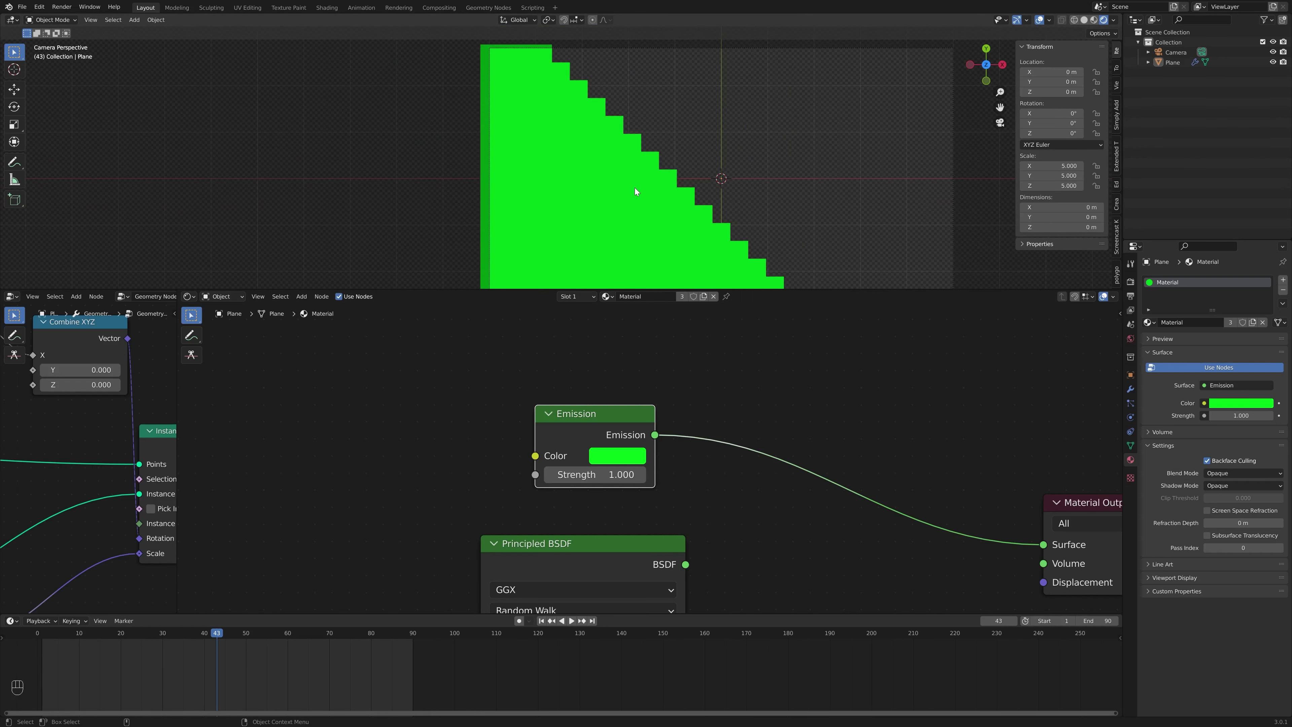
Set the Emission color to a fully saturated green with hue 0.334, saturation 1 and value 1
click(610, 456)
drag(659, 282, 604, 241)
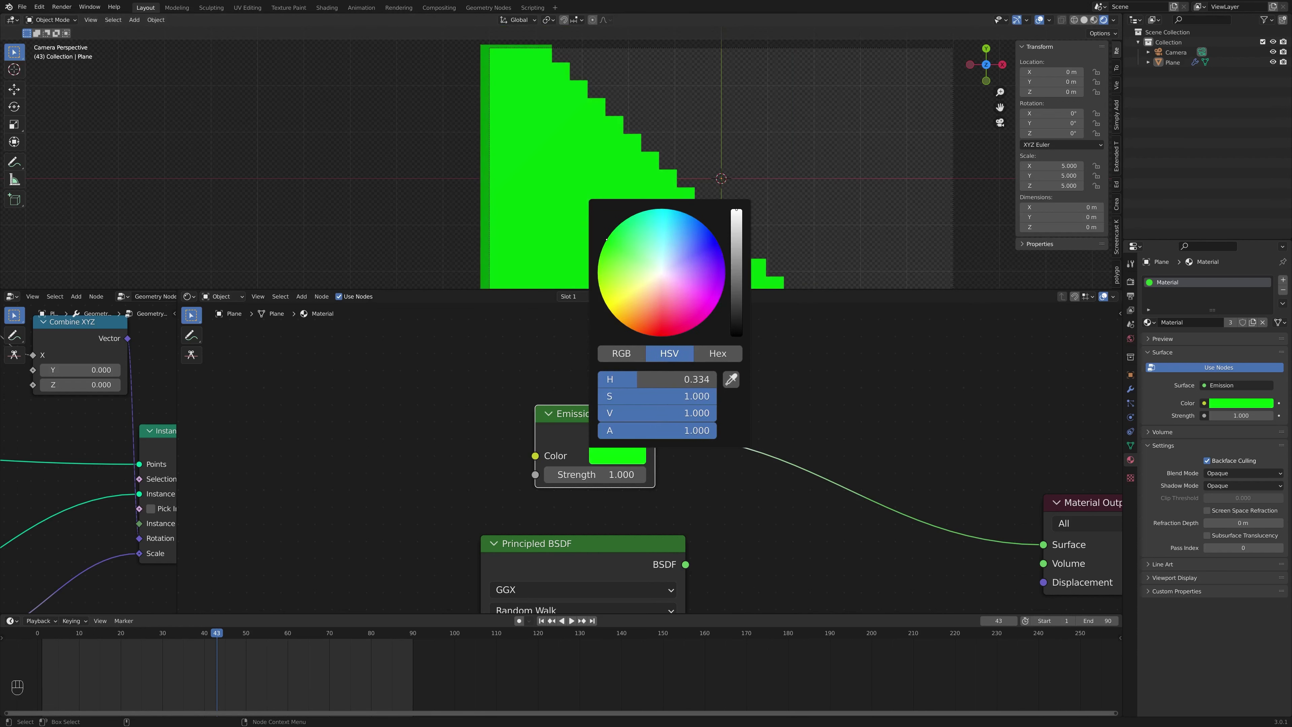
scroll(643, 199, down, 2)
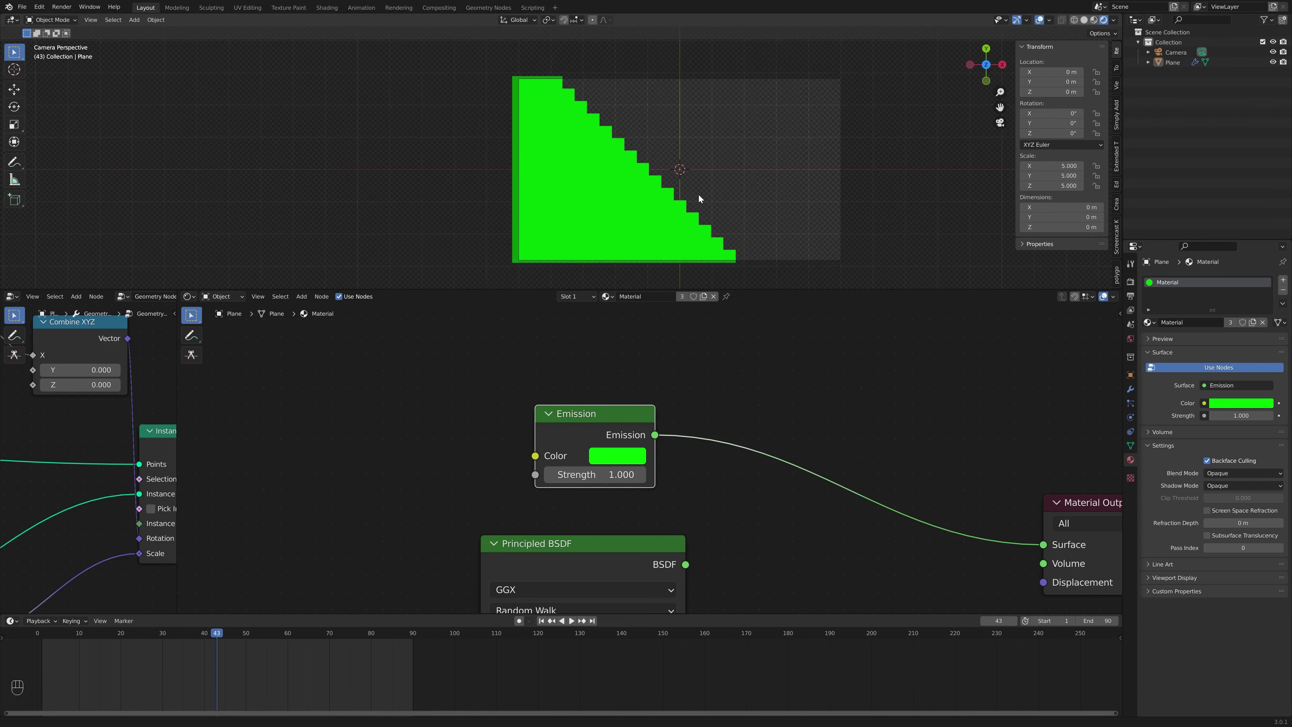
Inspect the recoloured green transition in the camera view and play the animation
scroll(696, 187, up, 2)
scroll(565, 158, down, 2)
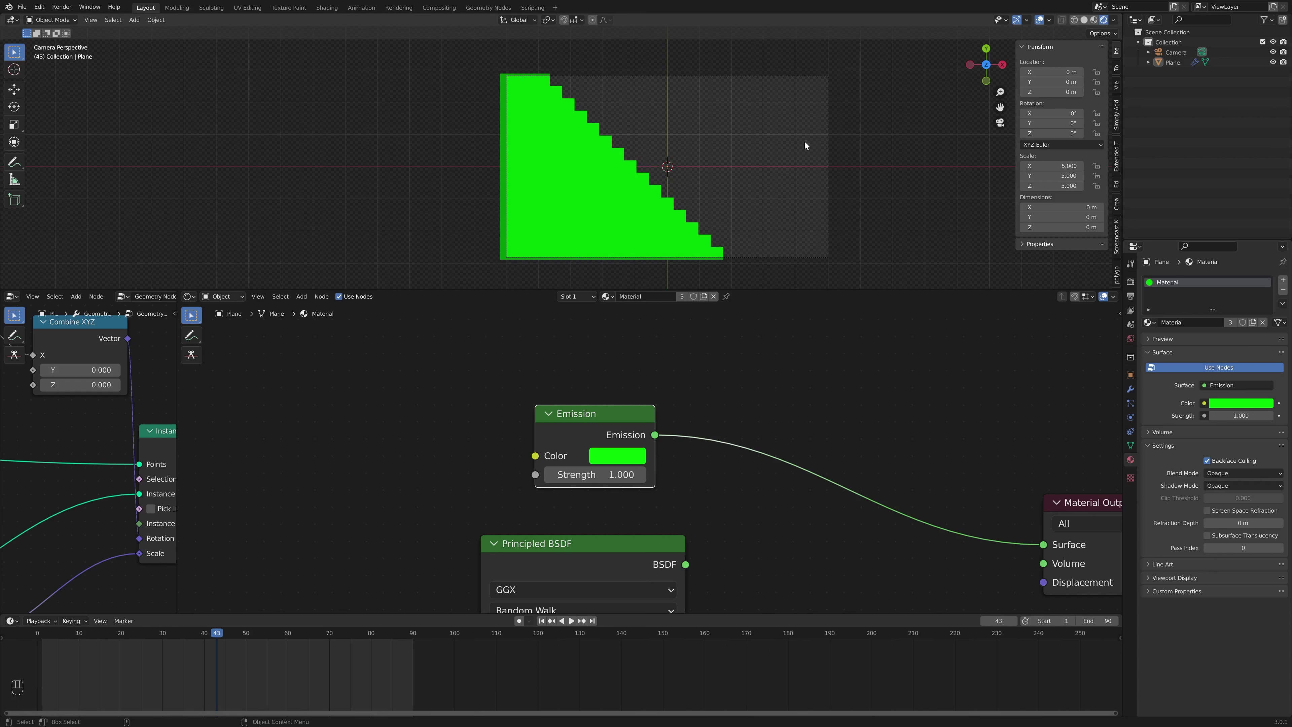
scroll(758, 165, up, 3)
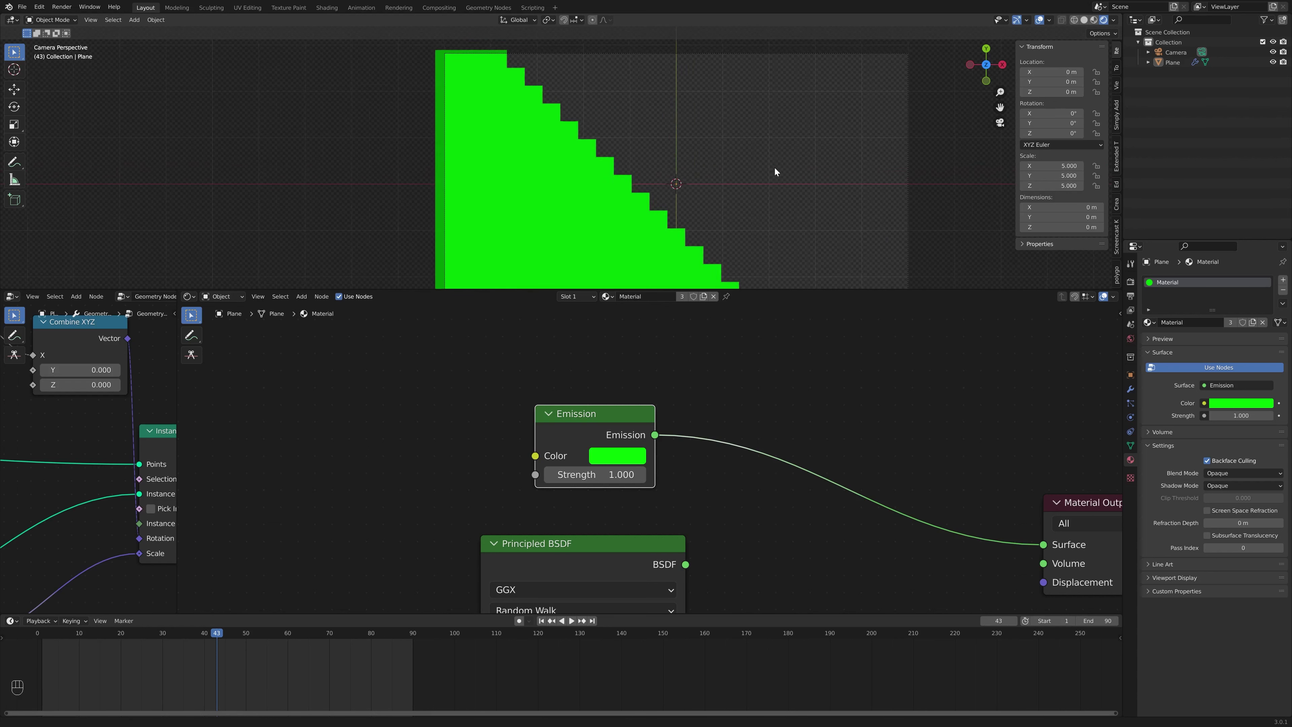
scroll(773, 171, up, 1)
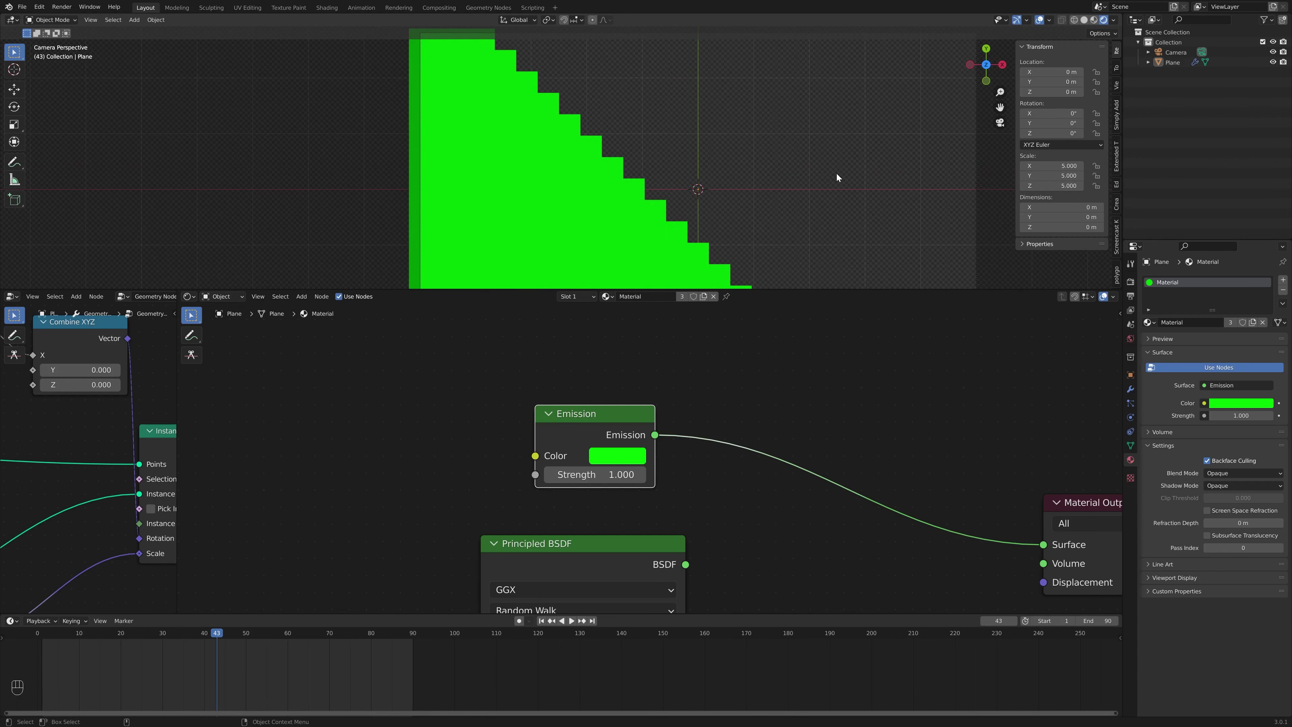
scroll(828, 173, down, 1)
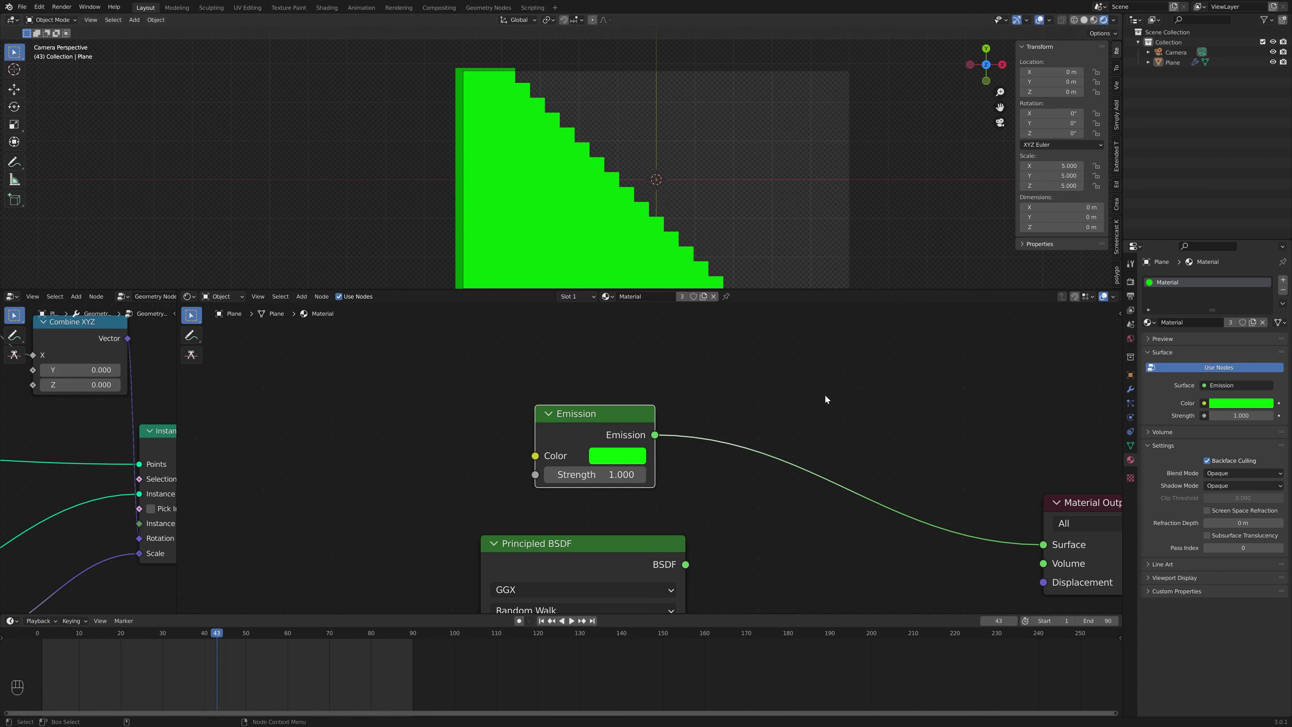
scroll(827, 379, down, 3)
scroll(671, 191, down, 1)
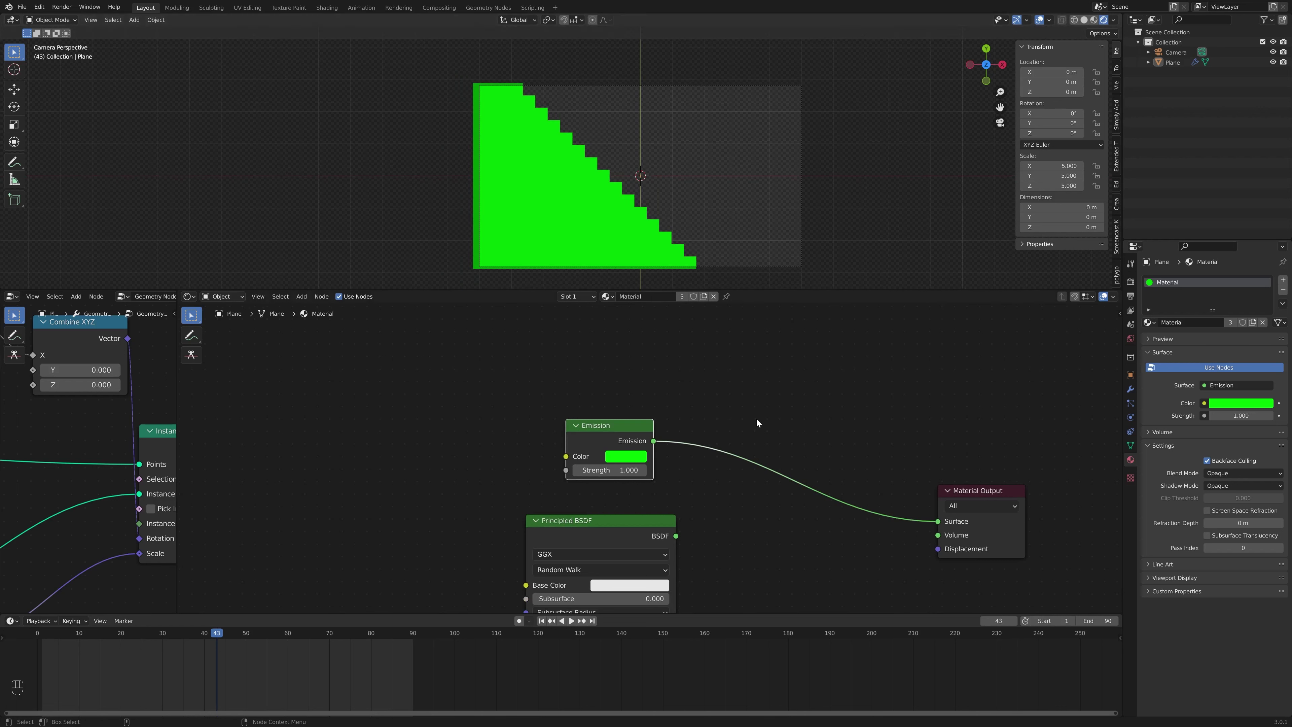
scroll(751, 422, down, 1)
scroll(712, 167, down, 2)
scroll(742, 168, up, 2)
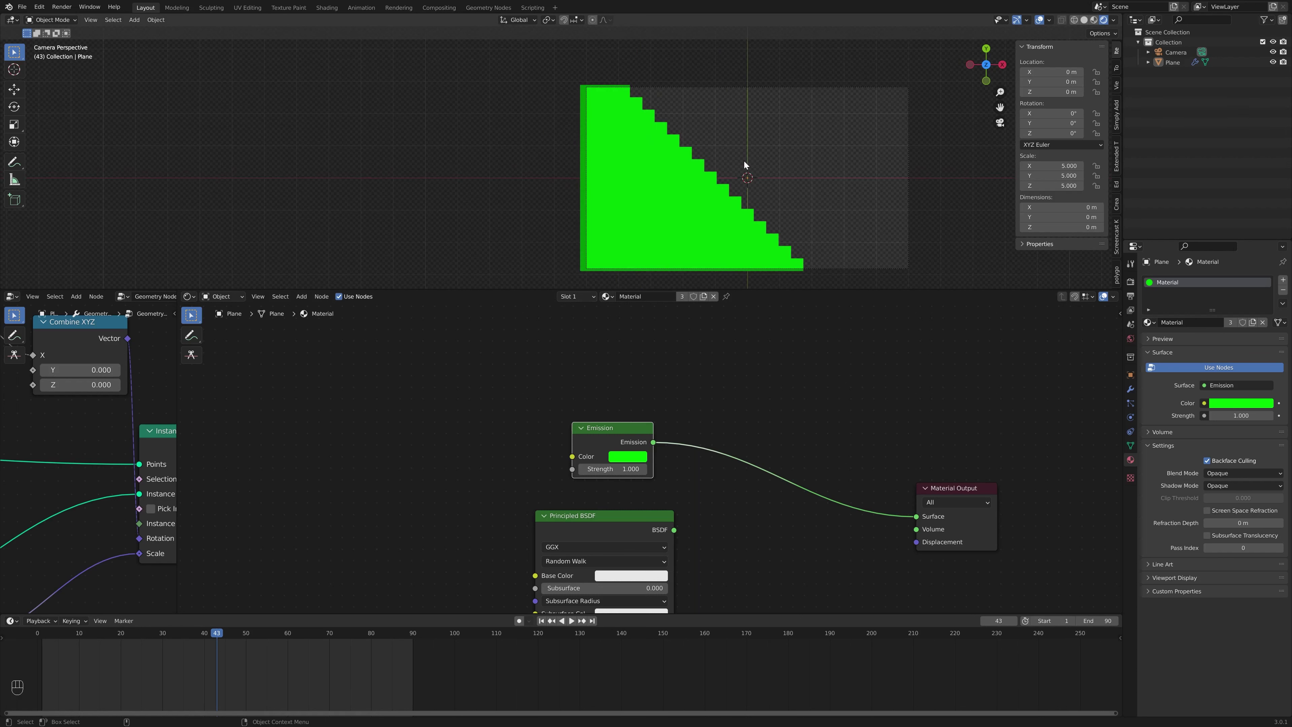
key(space)
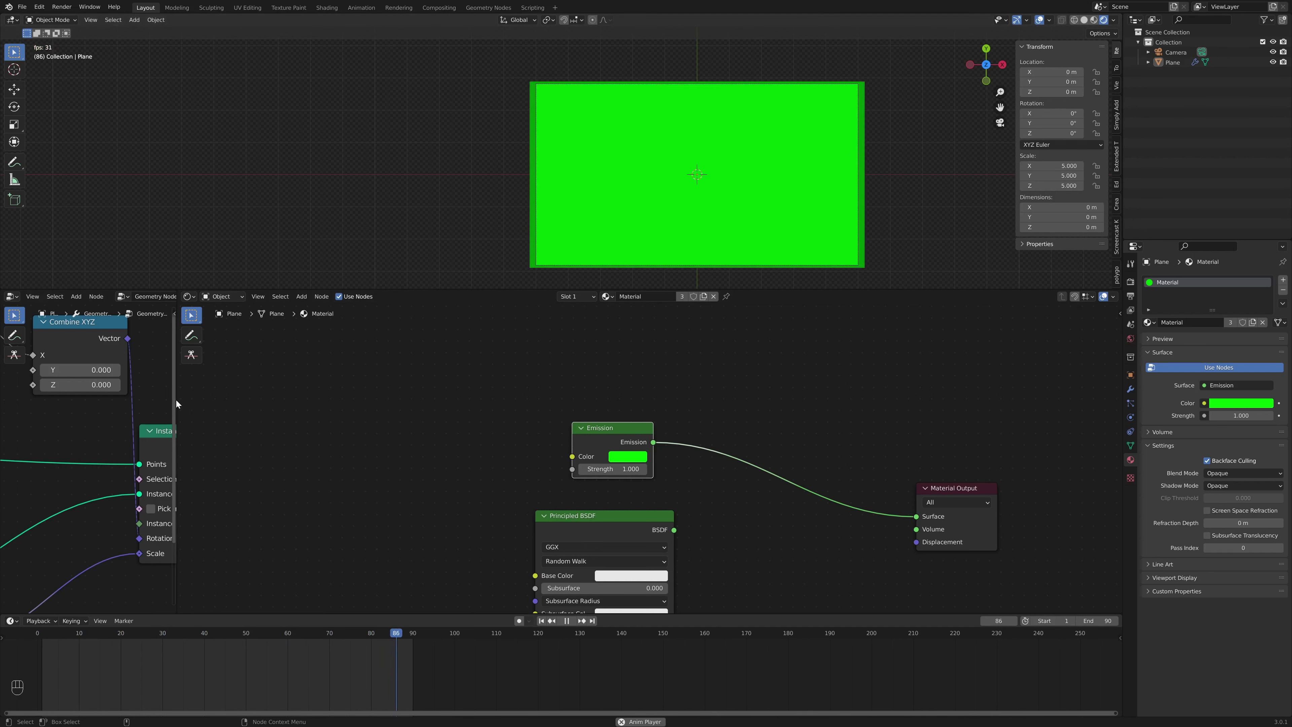
Enlarge the geometry node editor and bring the Grid, Value and Instance on Points nodes into view
drag(177, 399, 1028, 439)
scroll(892, 367, up, 1)
scroll(782, 379, down, 3)
middle_drag(727, 394, 959, 441)
middle_drag(655, 495, 754, 469)
scroll(666, 448, up, 2)
middle_drag(660, 446, 617, 482)
middle_drag(706, 530, 633, 402)
scroll(646, 417, down, 1)
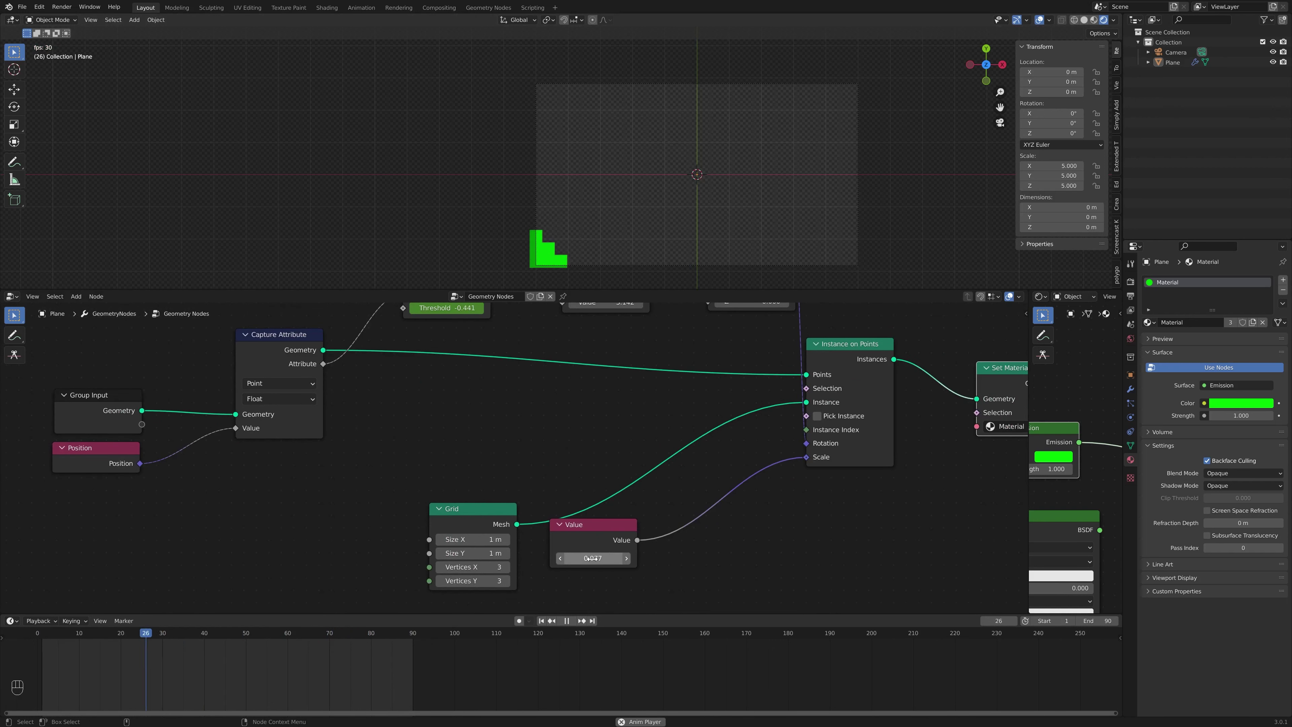
Try a much larger instance scale on the Value node during playback, and undo the change
drag(596, 558, 627, 558)
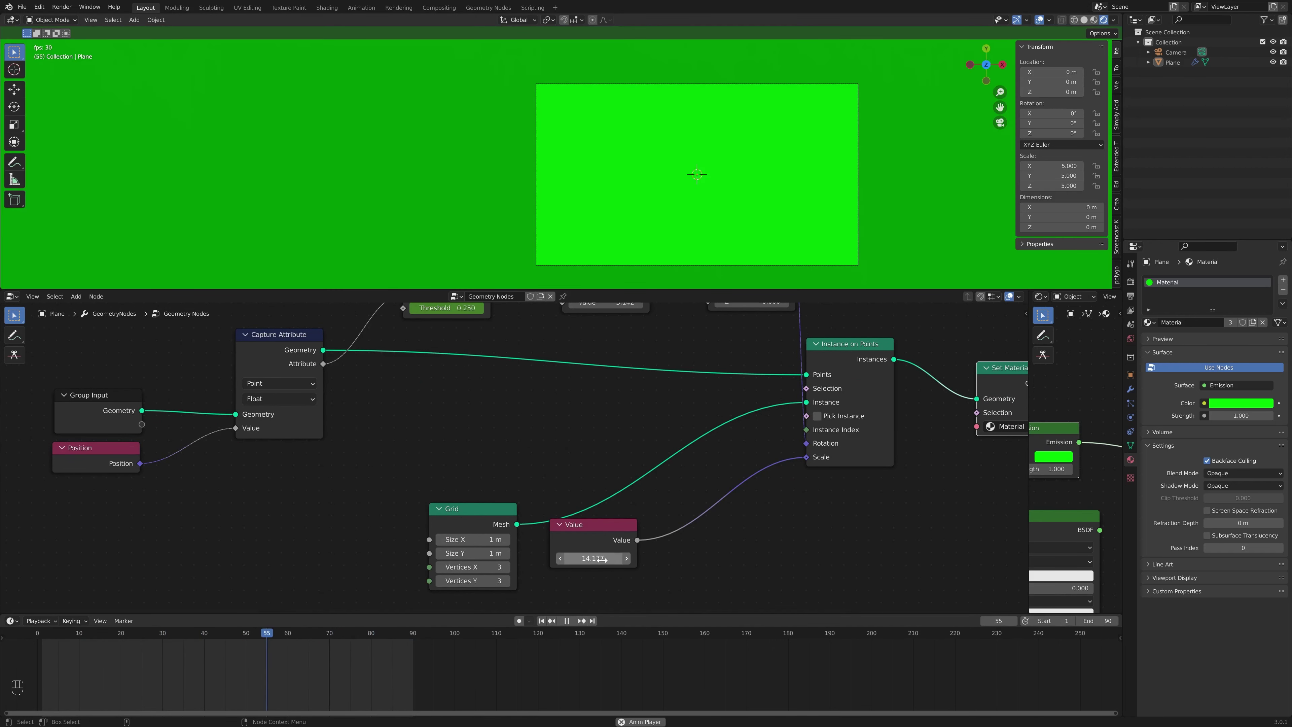
key(ctrl+z)
key(space)
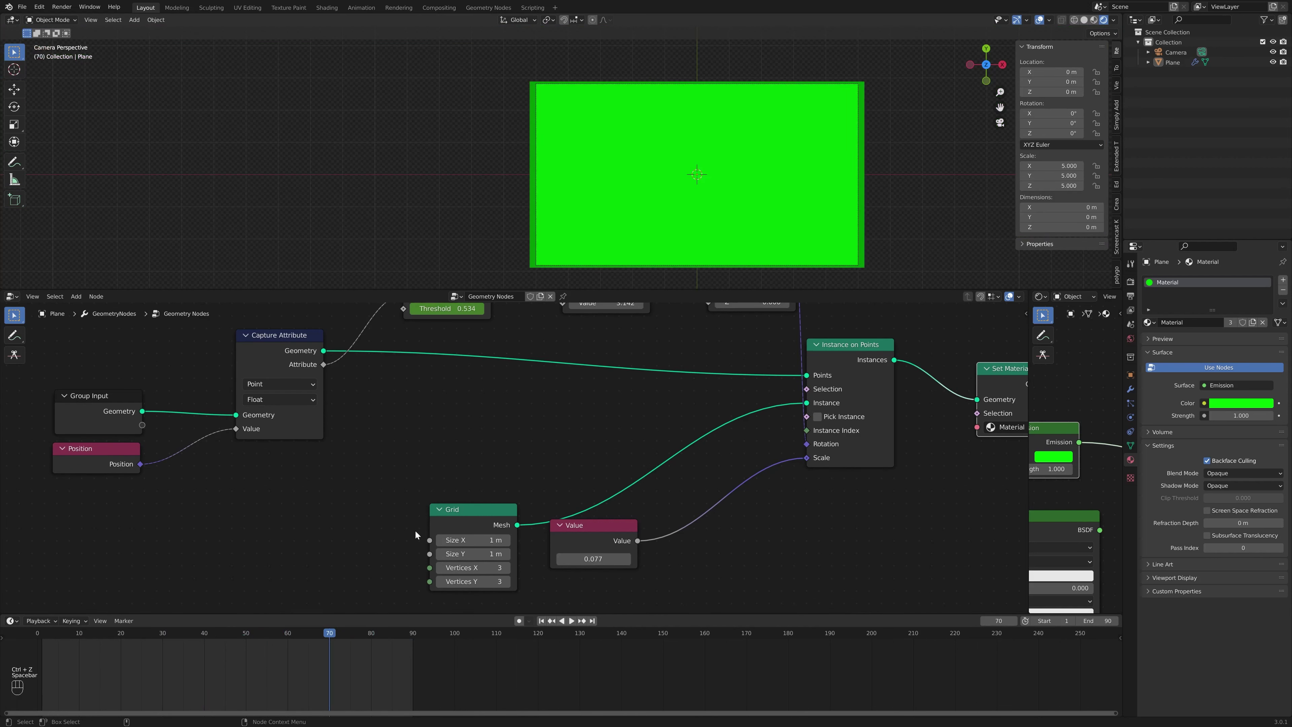
Add an Ico Sphere node as the instance for Instance on Points and disconnect the Grid node from it
drag(465, 513, 433, 493)
key(shift+a)
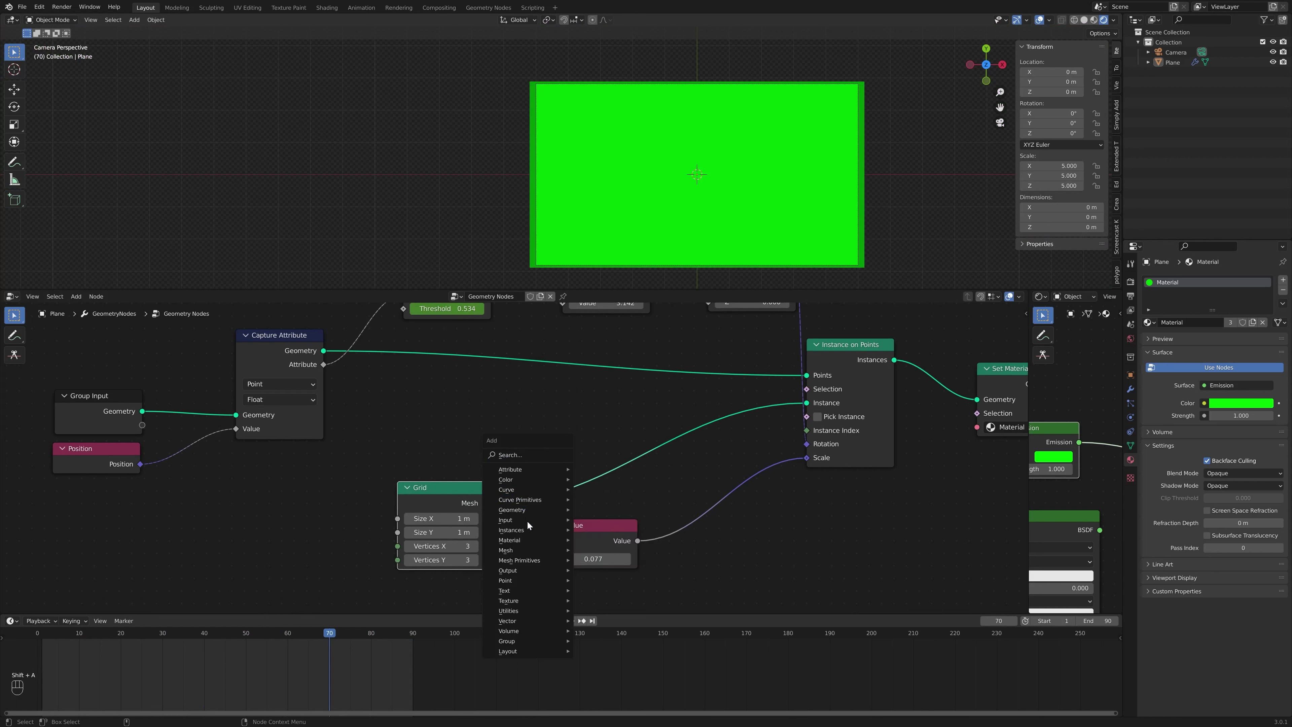
mouse_move(524, 550)
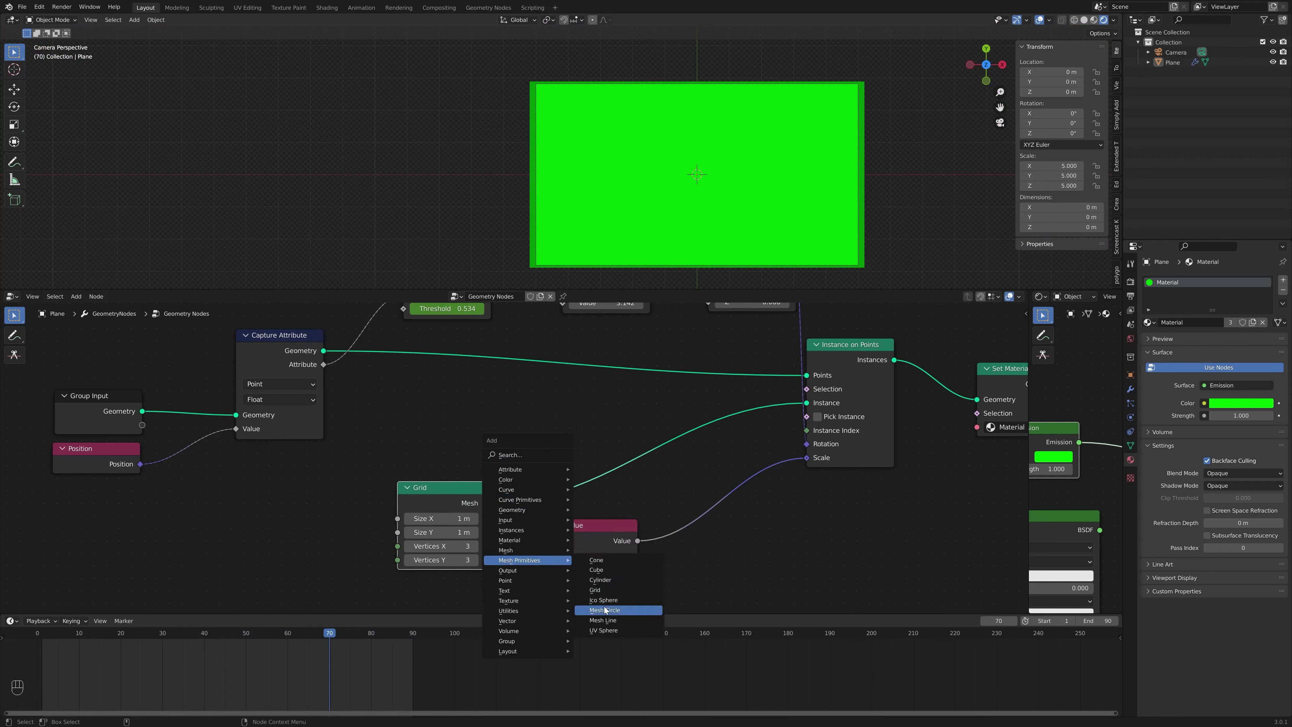
click(603, 599)
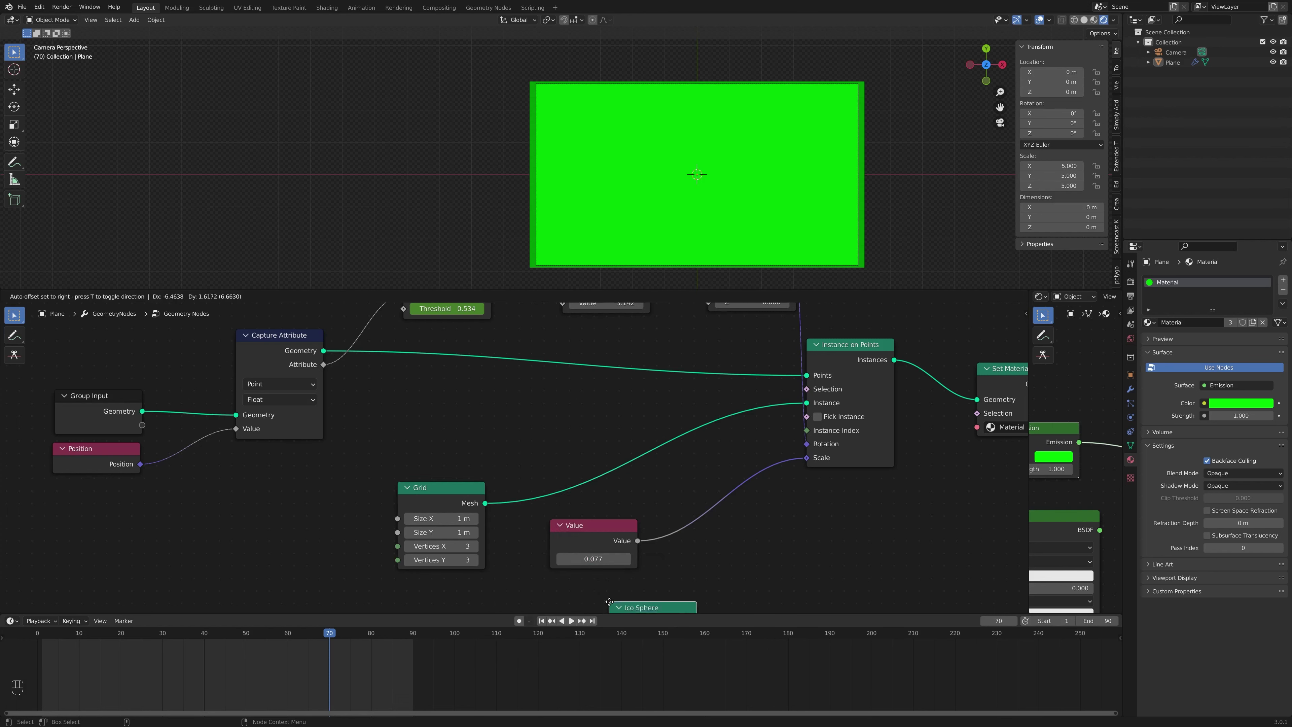
click(538, 442)
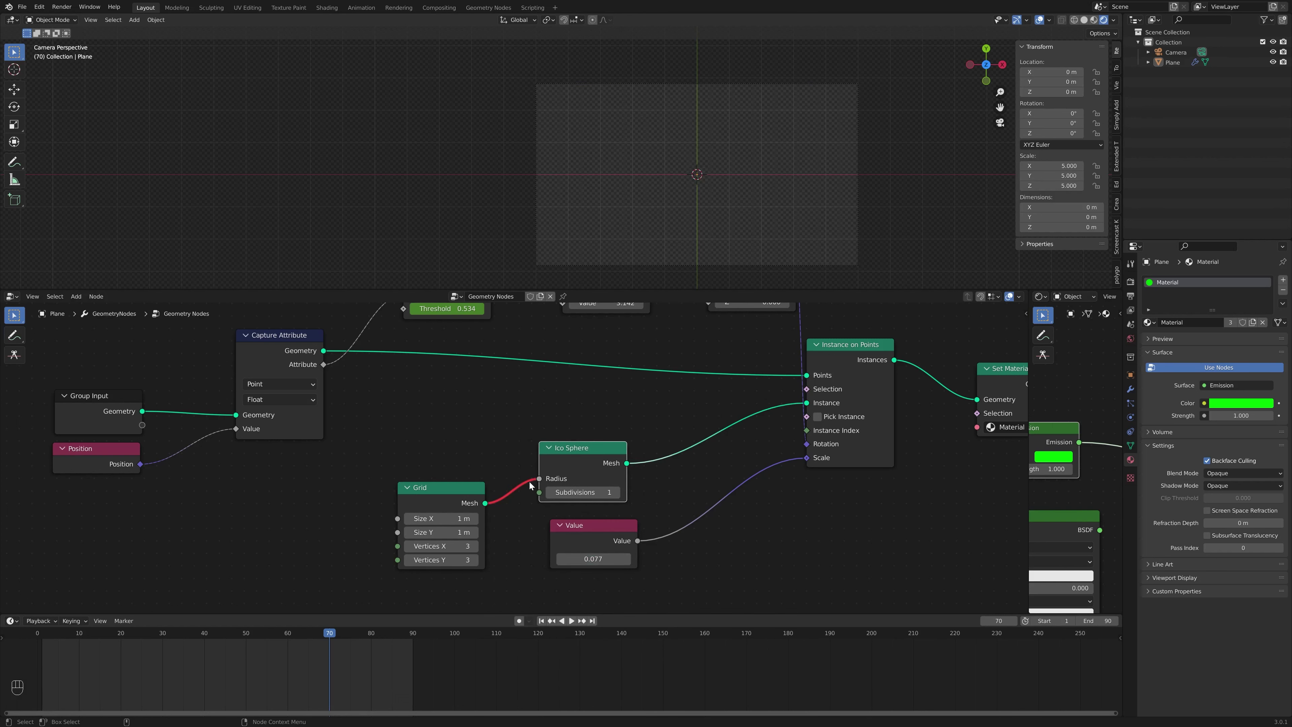
drag(540, 478, 668, 349)
scroll(748, 120, up, 2)
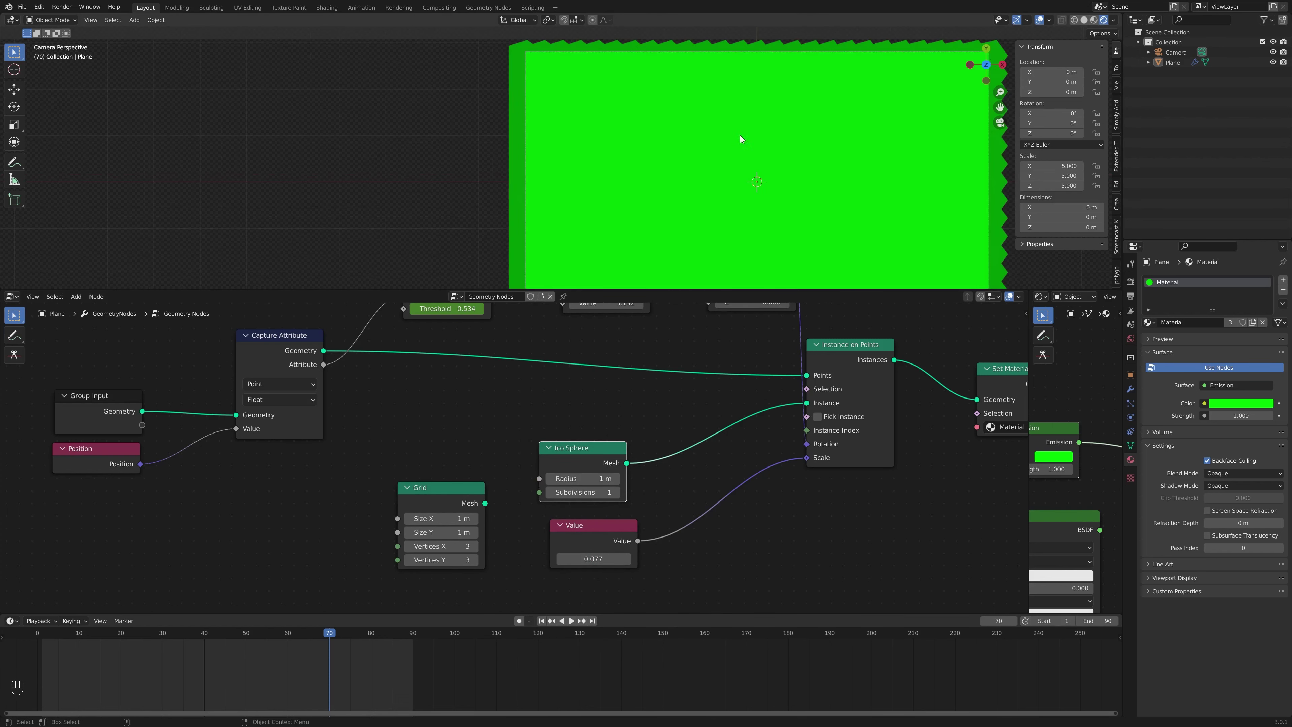
Play the animation with ico sphere instances and examine them from an angle in Solid shading
key(space)
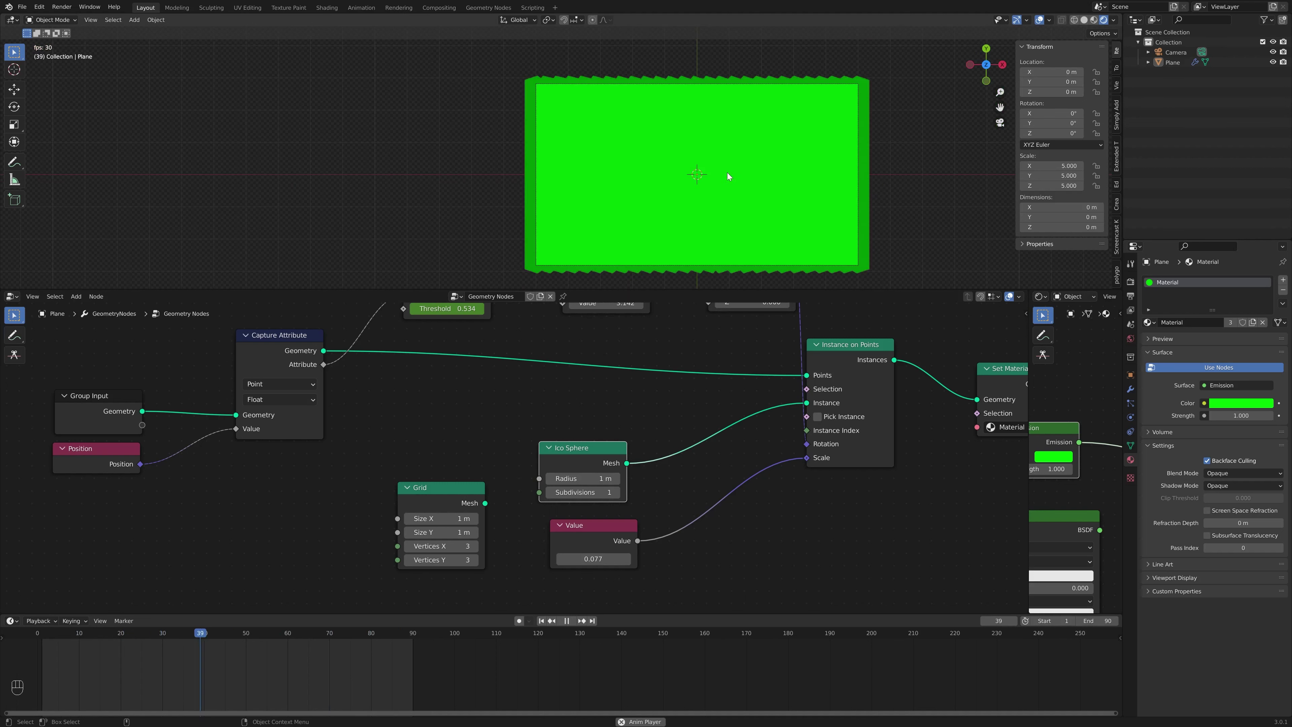
mouse_move(797, 261)
middle_down()
mouse_move(822, 232)
mouse_move(839, 154)
mouse_move(860, 163)
middle_up()
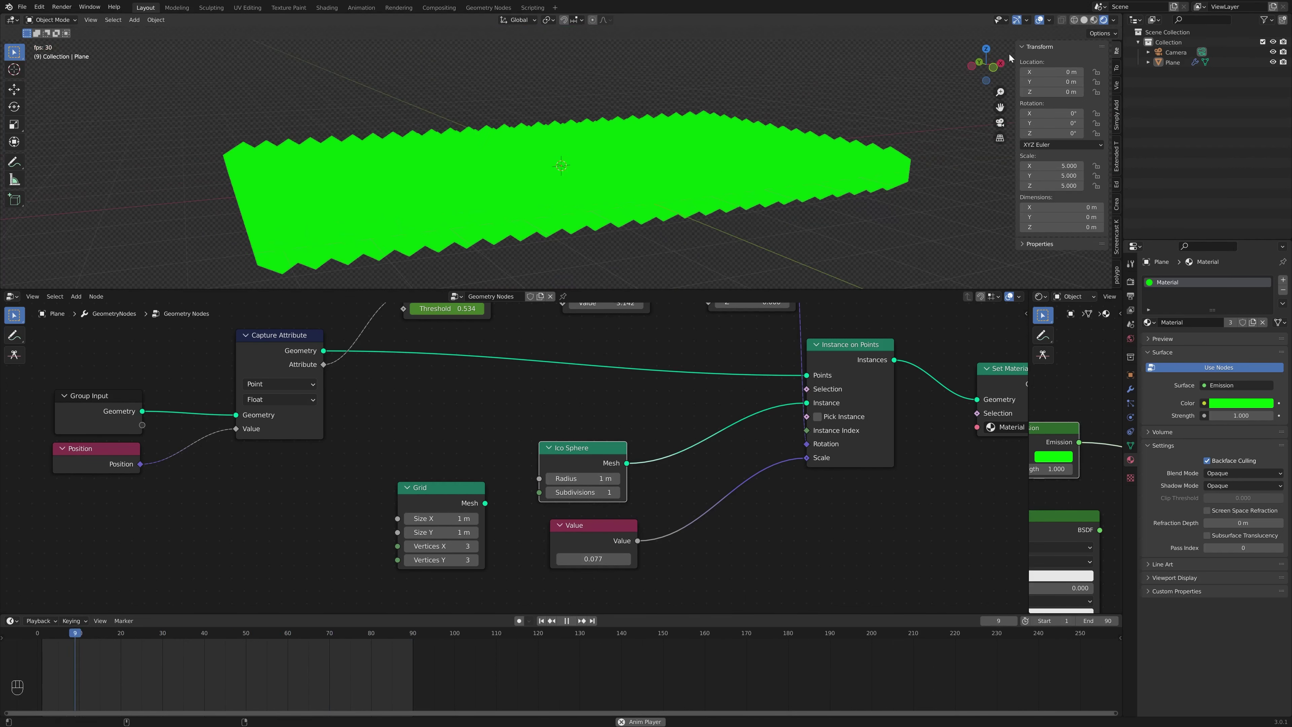
click(1084, 19)
middle_drag(702, 97, 712, 145)
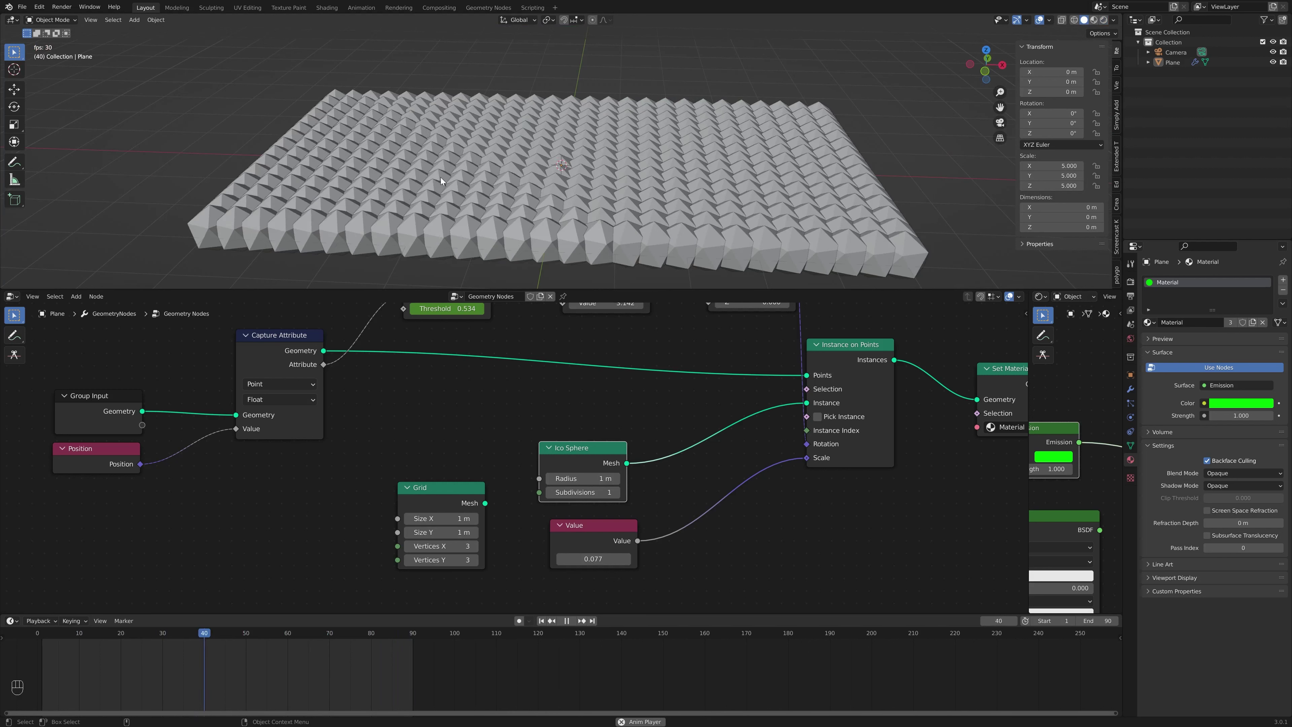
key(space)
middle_drag(719, 140, 678, 440)
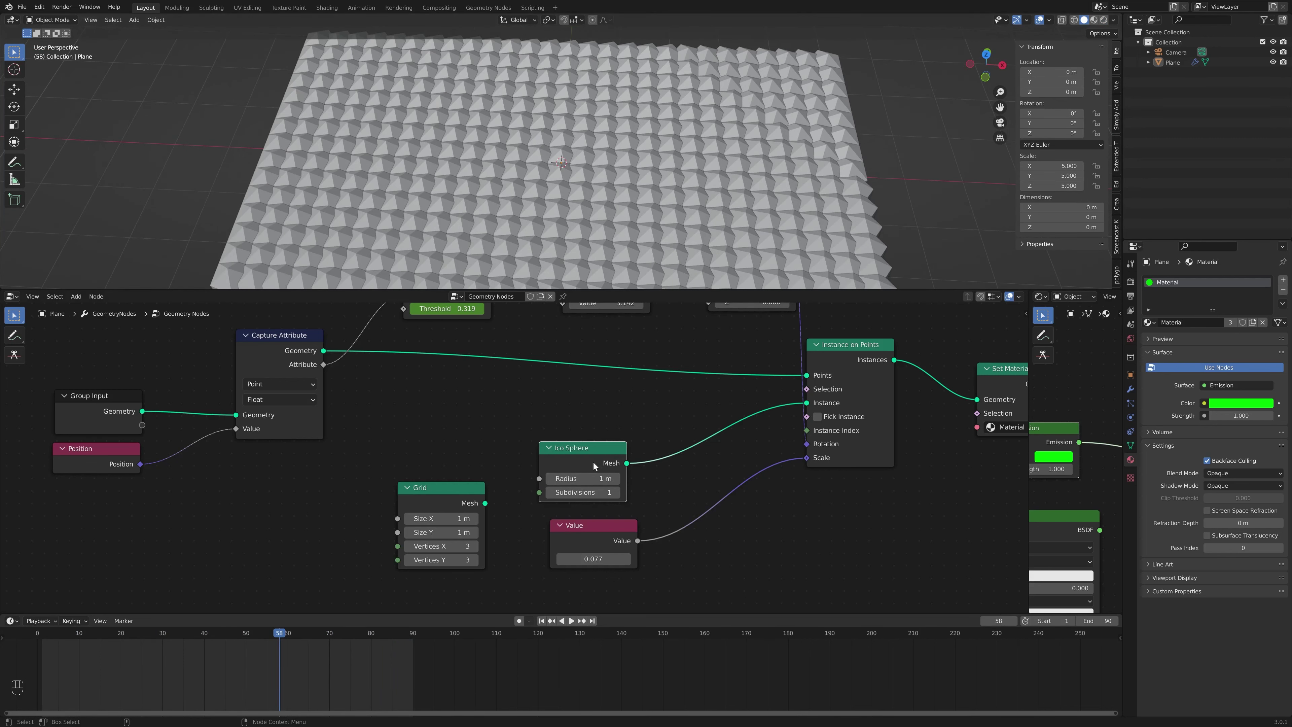
Reconnect the Grid mesh to the Instance input of Instance on Points and move the Ico Sphere node aside
drag(484, 503, 807, 402)
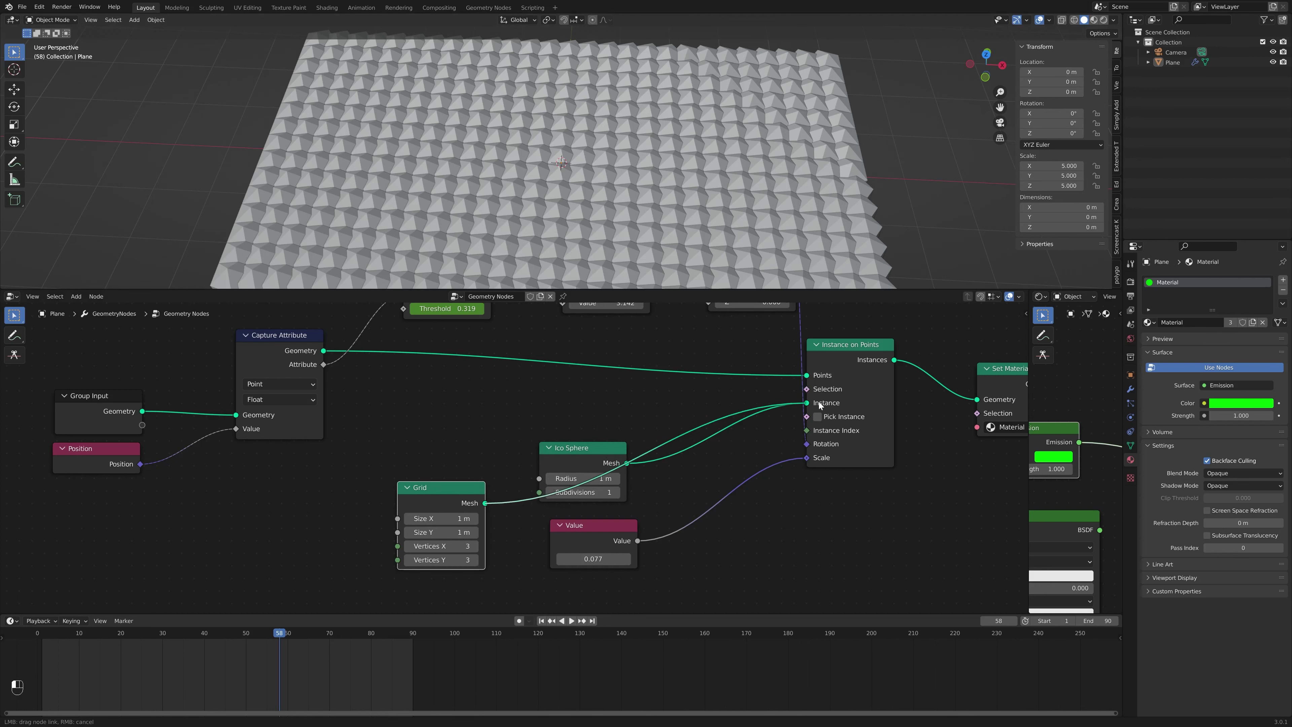
drag(598, 455, 528, 421)
scroll(528, 422, down, 4)
middle_drag(575, 406, 573, 434)
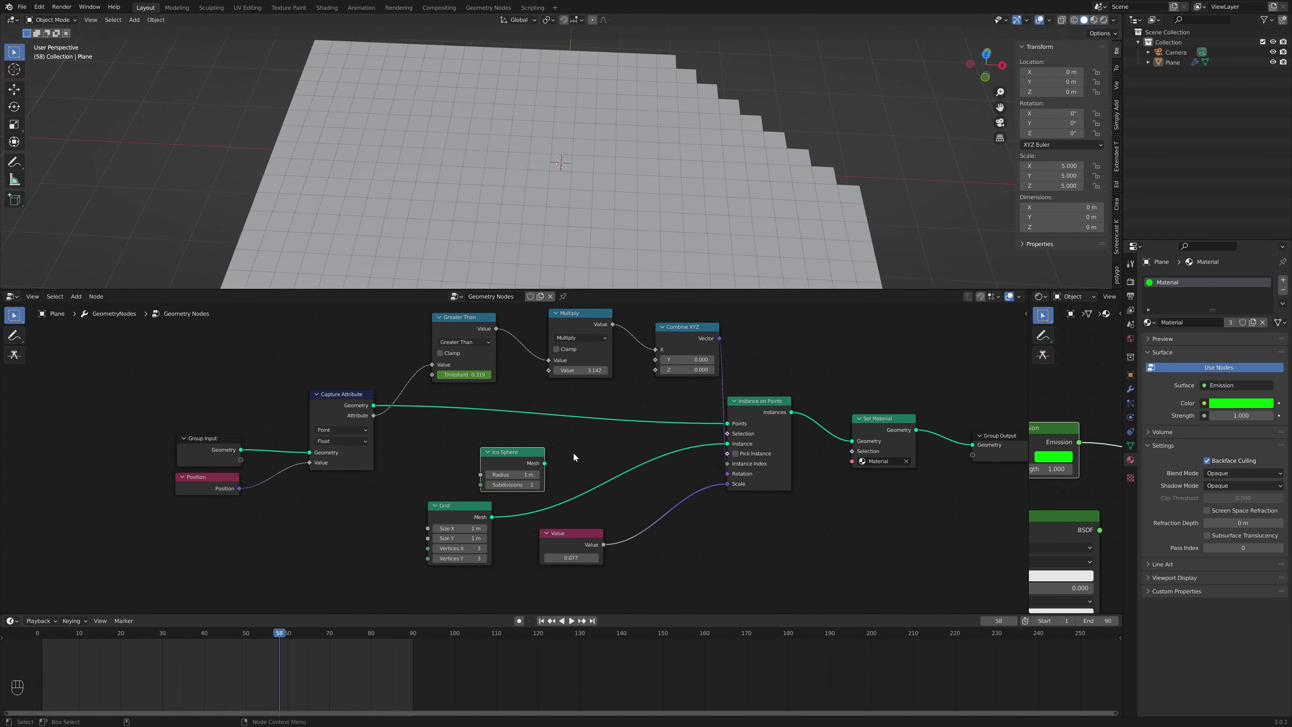
scroll(515, 452, down, 4)
middle_drag(482, 451, 482, 461)
scroll(508, 430, up, 3)
middle_drag(579, 397, 586, 447)
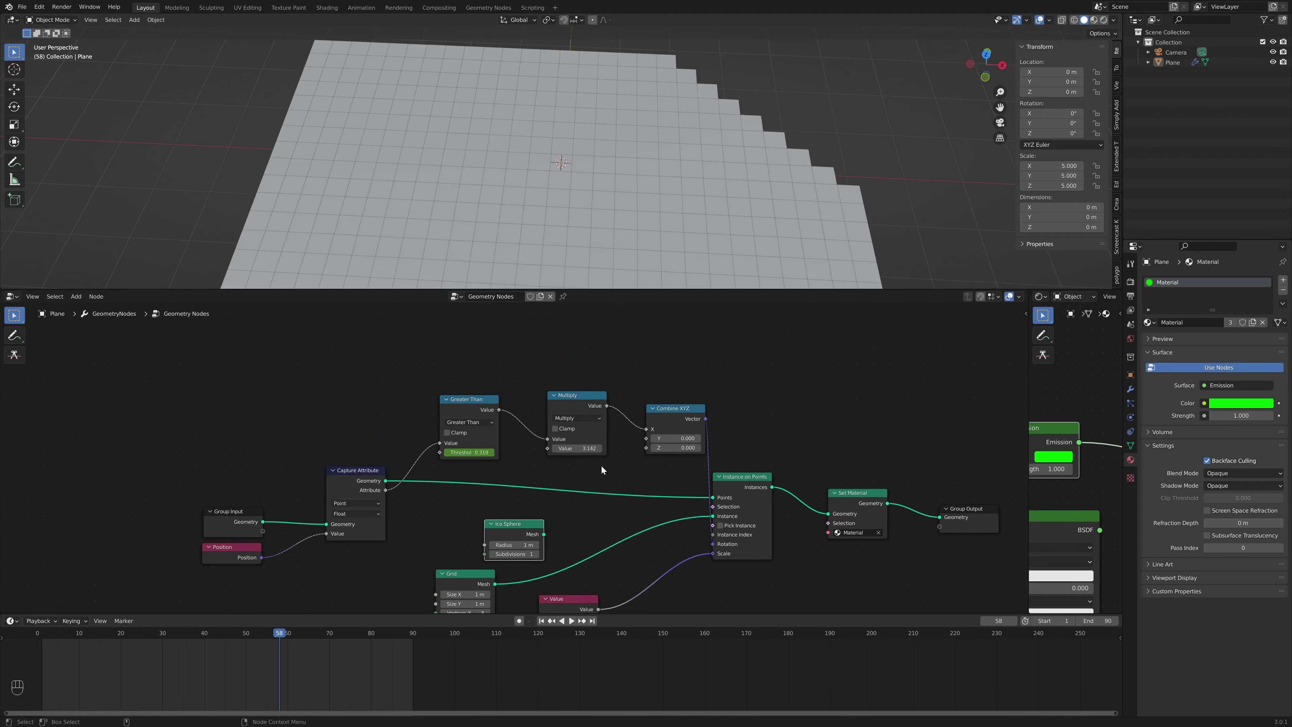
Play the grid-based transition from the camera view in Rendered shading
scroll(687, 158, down, 5)
middle_drag(686, 158, 712, 175)
key(space)
click(1000, 122)
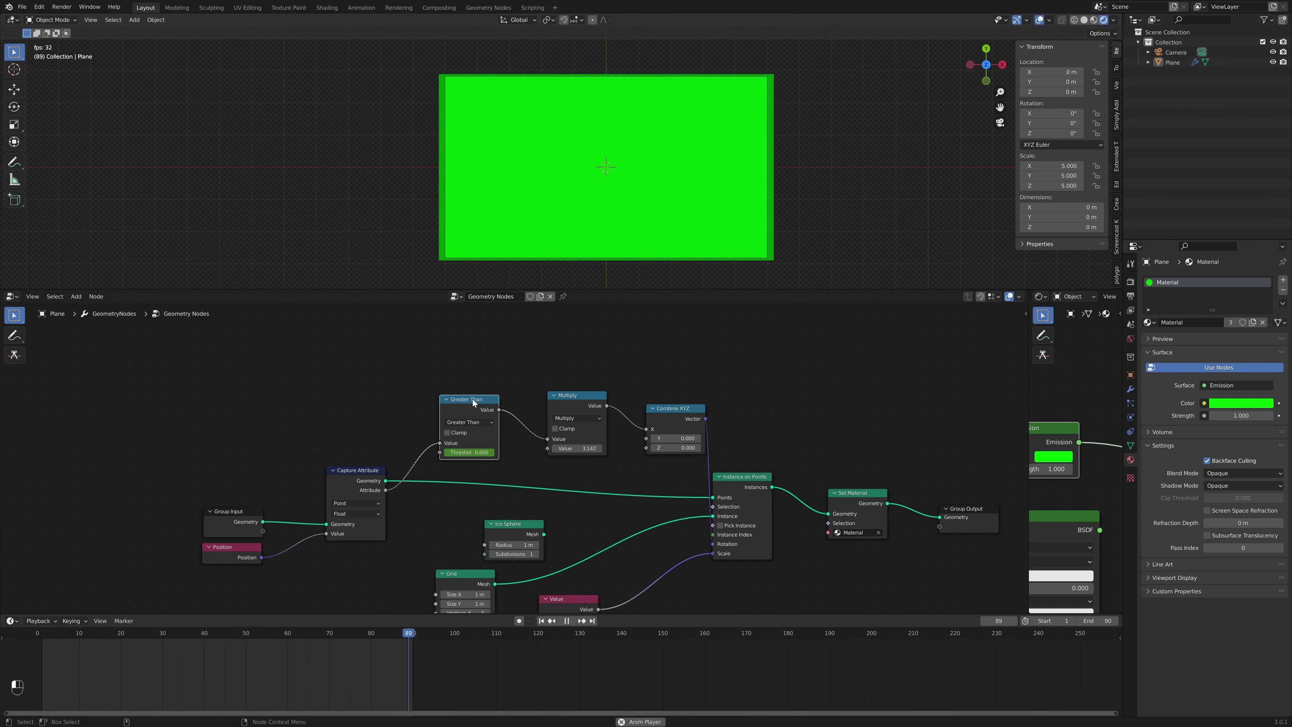
Tidy the node layout by repositioning the Greater Than, Multiply, Combine XYZ and Instance on Points nodes
drag(473, 400, 479, 395)
drag(577, 400, 576, 393)
drag(699, 425, 676, 416)
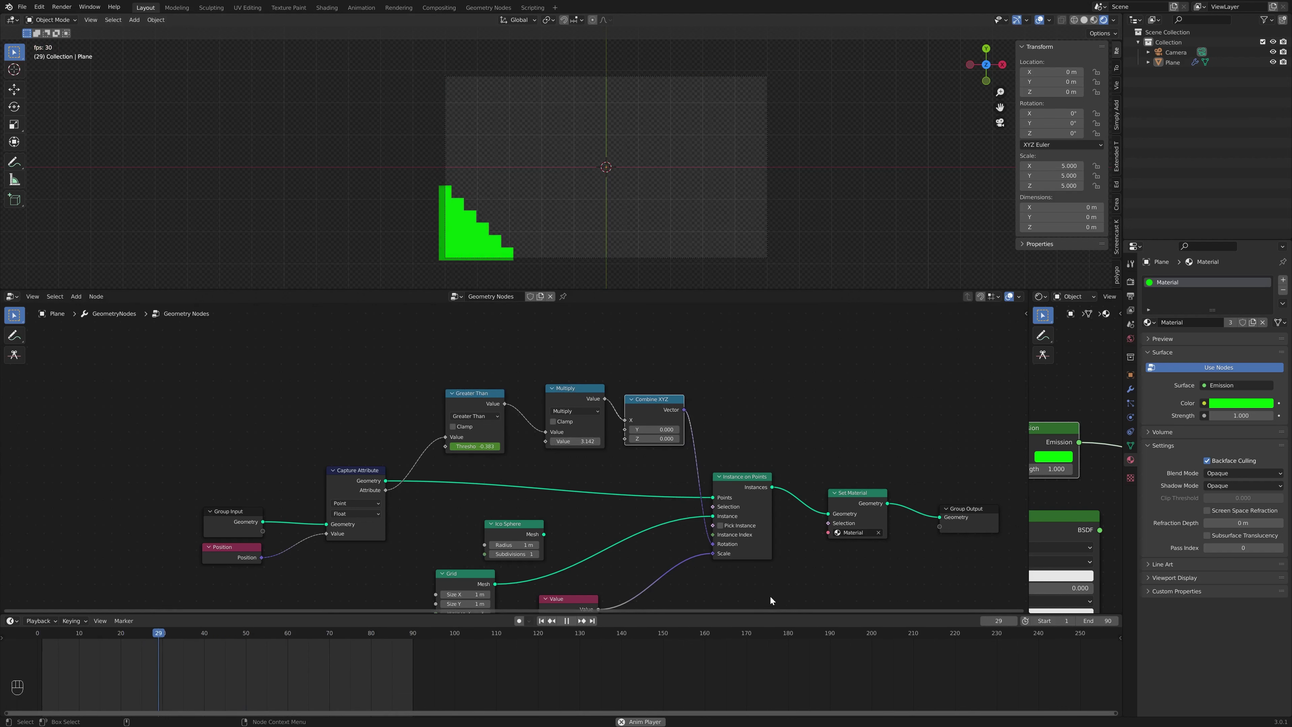
drag(749, 491, 769, 481)
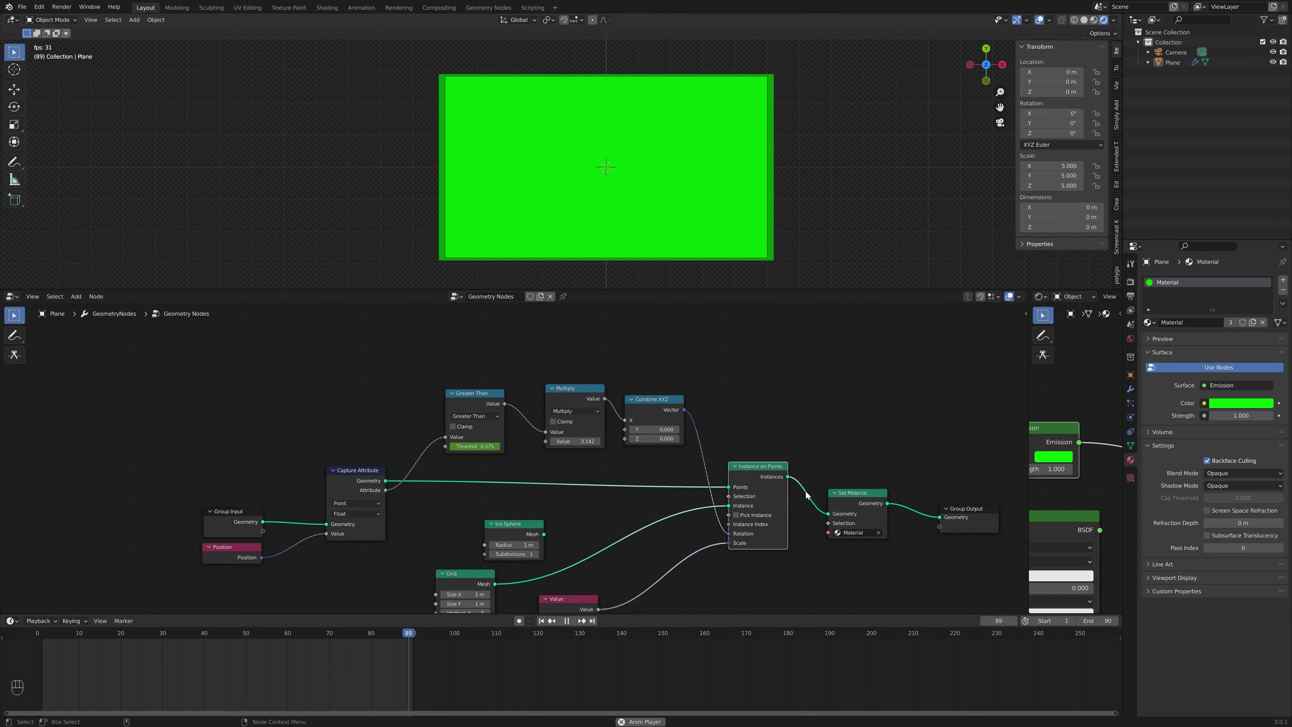